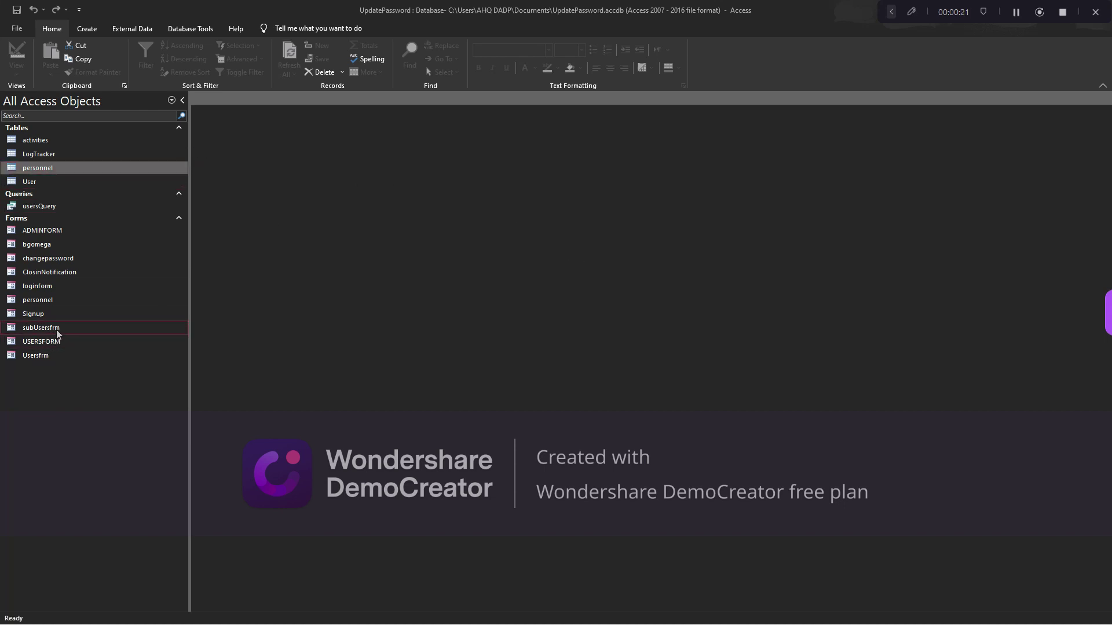
Open the Usersfrm form, try its search box with 'olu', then close it
{"action": "double_click", "coordinate": [45, 355]}
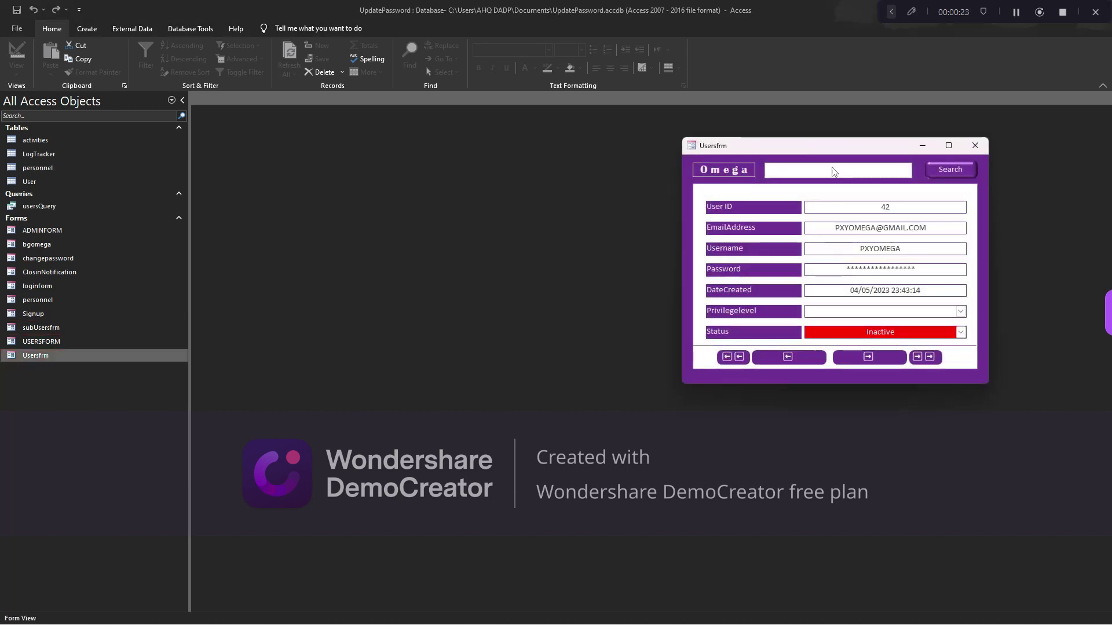
{"action": "left_click_drag", "start_coordinate": [818, 150], "coordinate": [576, 170]}
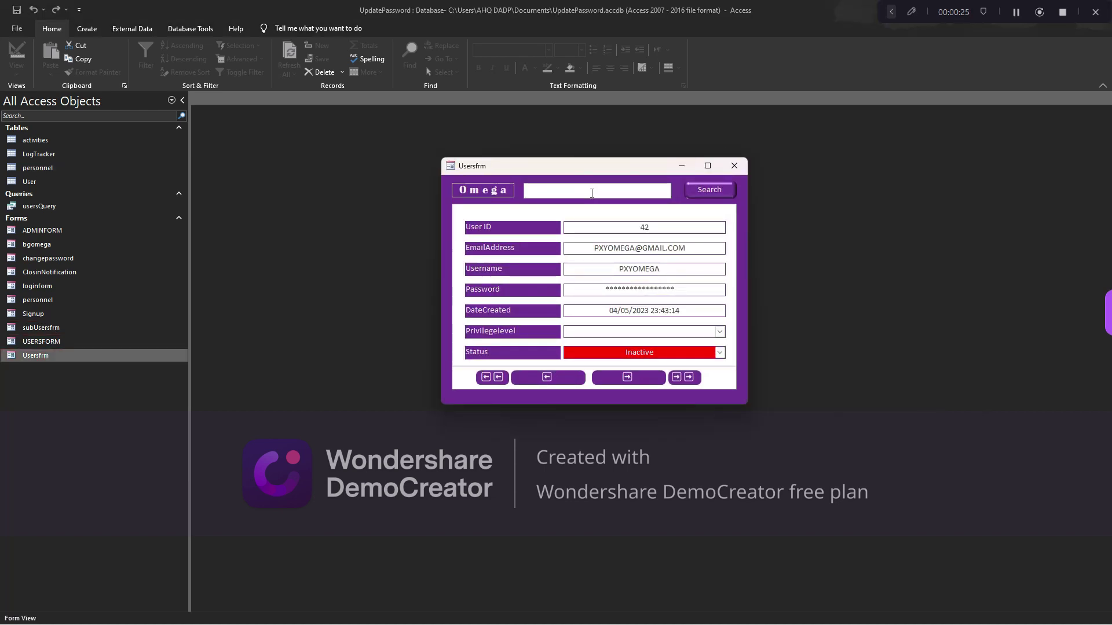
{"action": "left_click", "coordinate": [598, 193]}
{"action": "type", "text": "olu"}
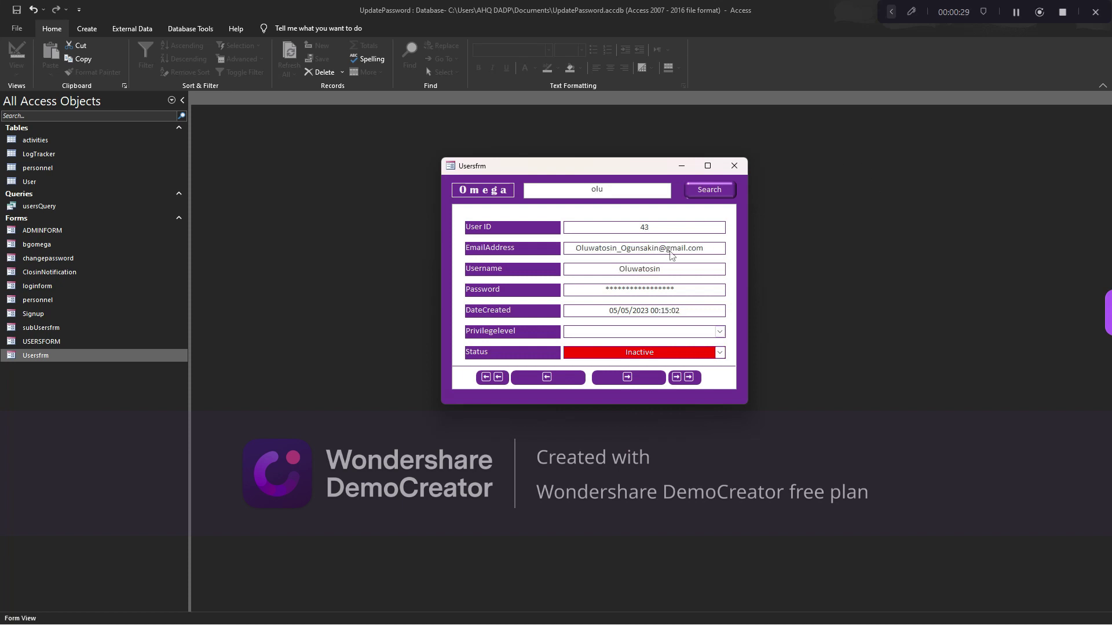
{"action": "key", "text": "BackSpace"}
{"action": "key", "text": "BackSpace"}
{"action": "key", "text": "BackSpace"}
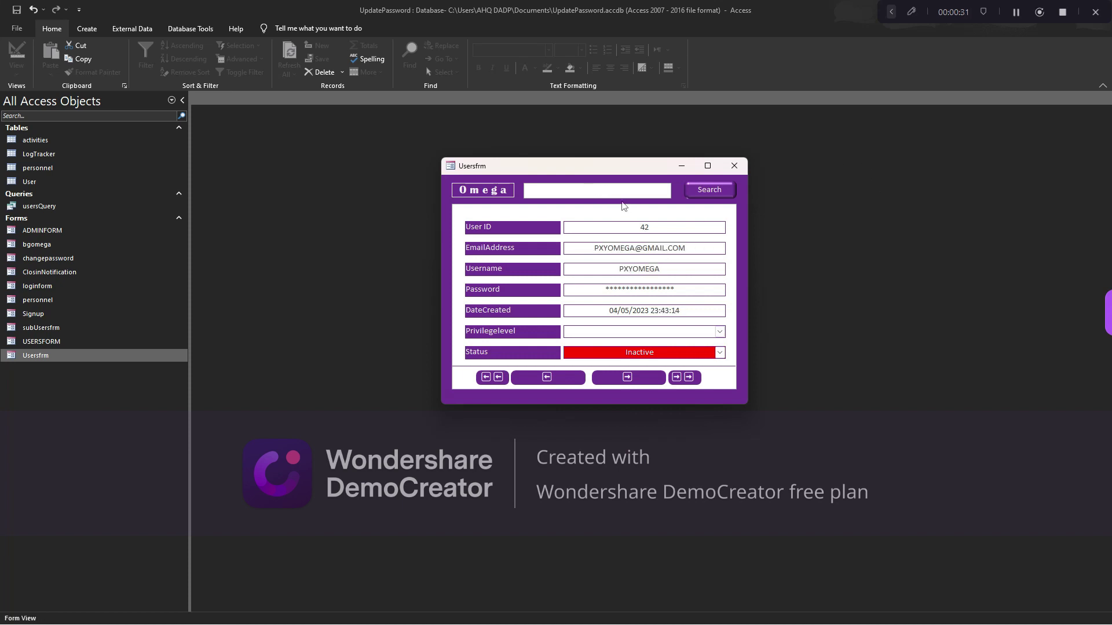
{"action": "left_click_drag", "start_coordinate": [596, 168], "coordinate": [601, 220]}
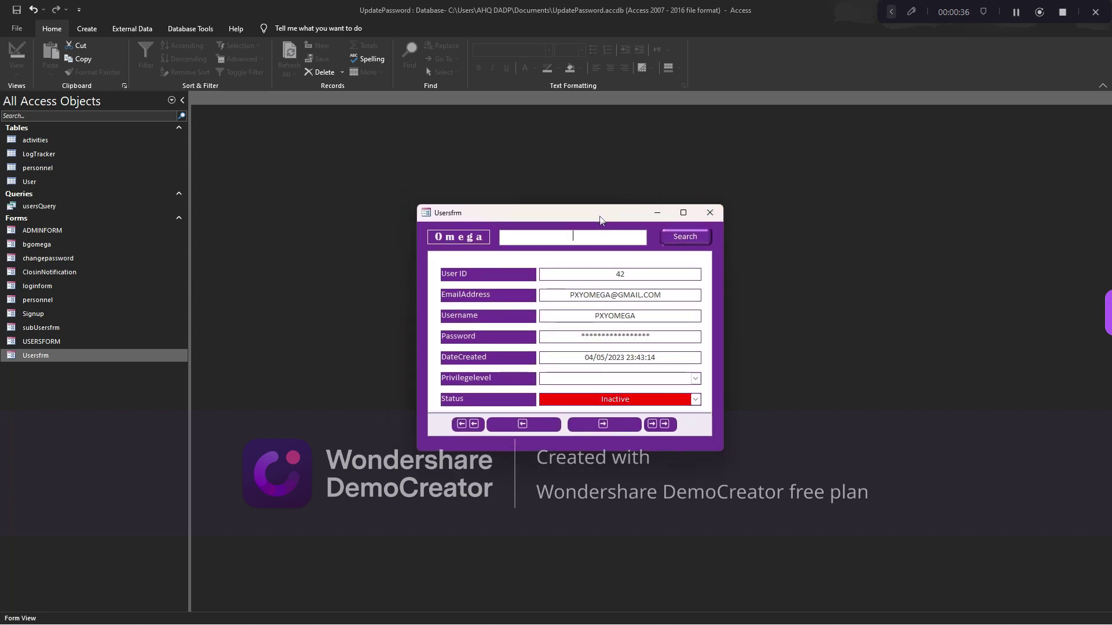
{"action": "left_click", "coordinate": [709, 212]}
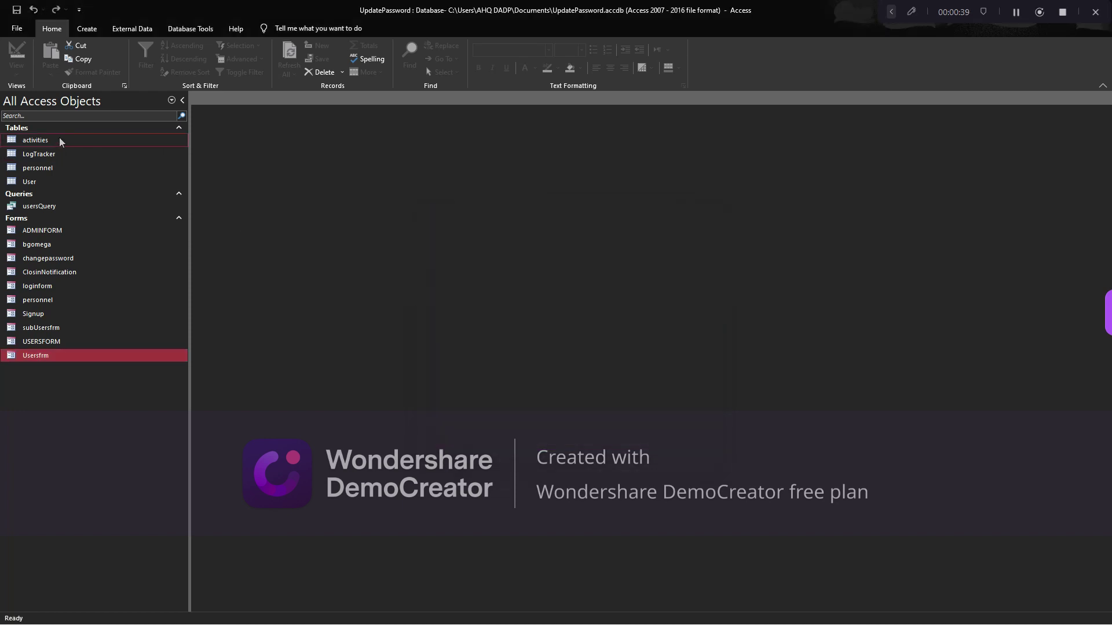
Start a new table in Design view with an AutoNumber EmployeeId field
{"action": "left_click", "coordinate": [87, 29]}
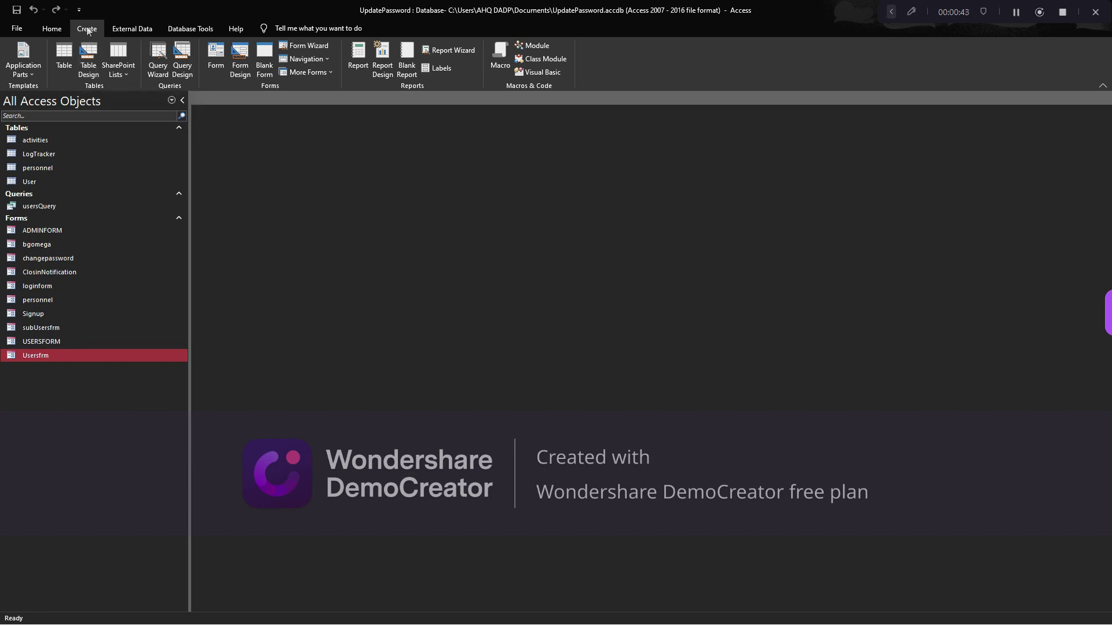
{"action": "left_click", "coordinate": [90, 65]}
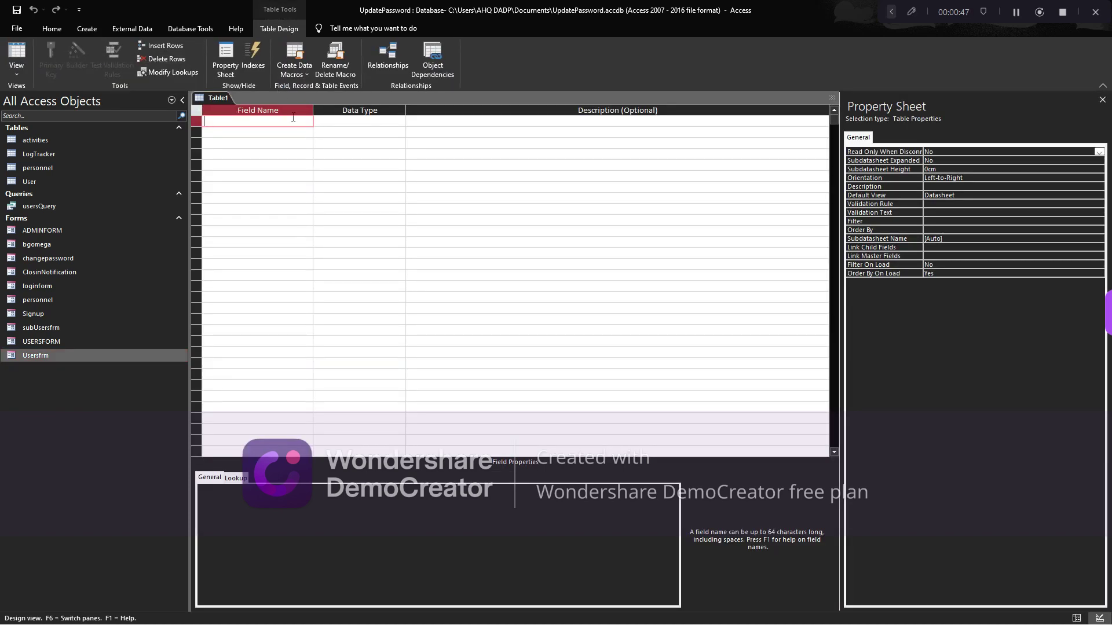
{"action": "type", "text": "Per"}
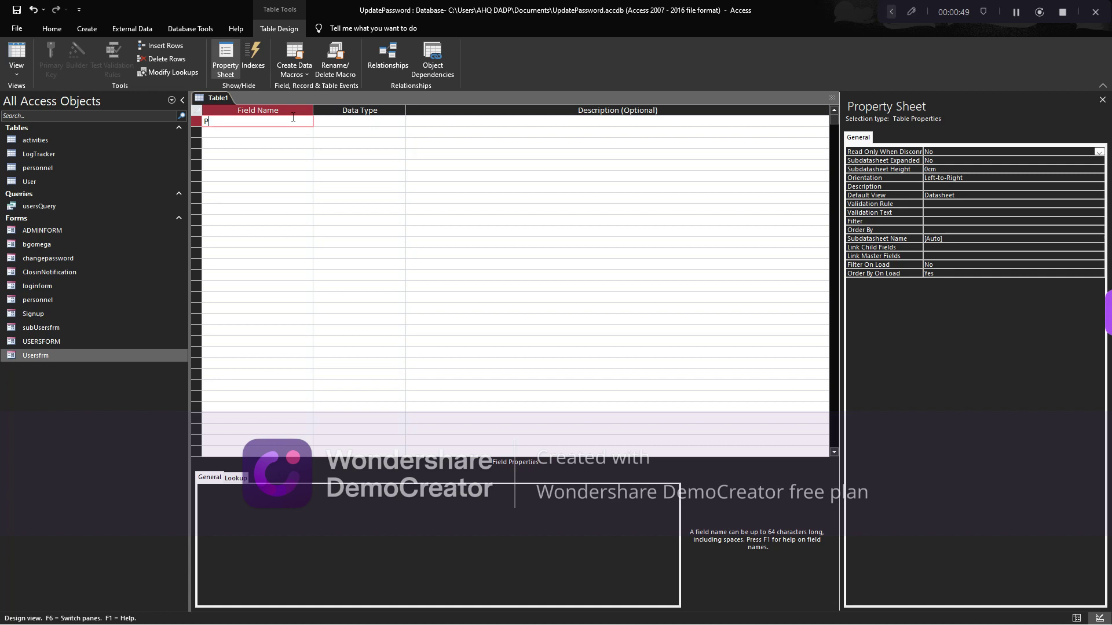
{"action": "key", "text": "BackSpace"}
{"action": "type", "text": "EmployeeId"}
{"action": "key", "text": "Tab"}
{"action": "type", "text": "au"}
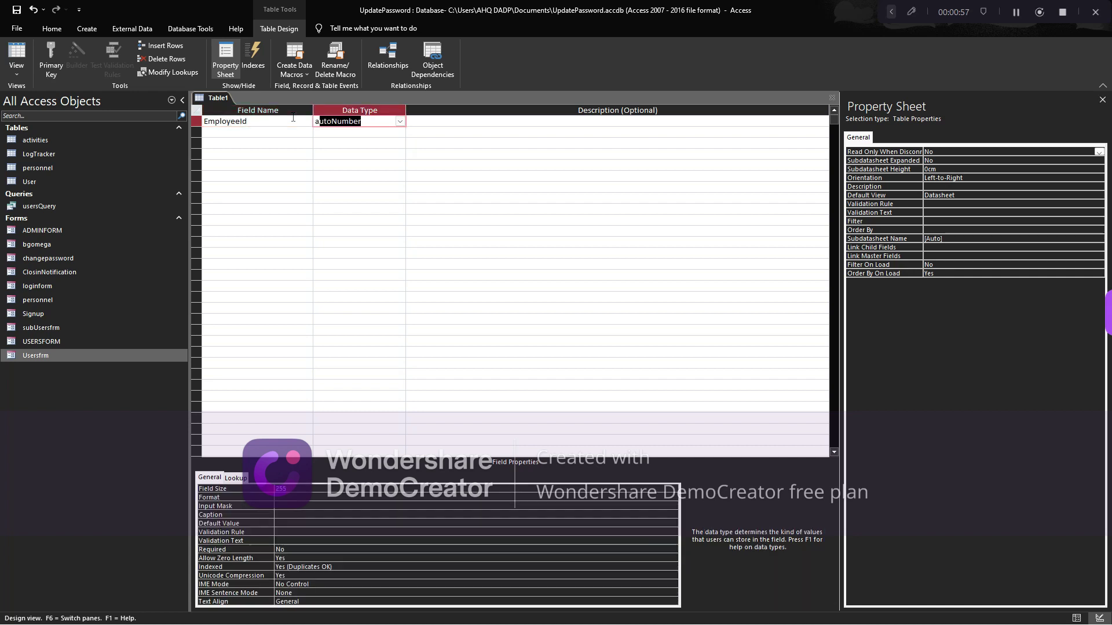
{"action": "key", "text": "Tab"}
{"action": "key", "text": "Tab"}
Add EmployeeName, Address and PhoneNumber fields as Short Text
{"action": "type", "text": "Employy"}
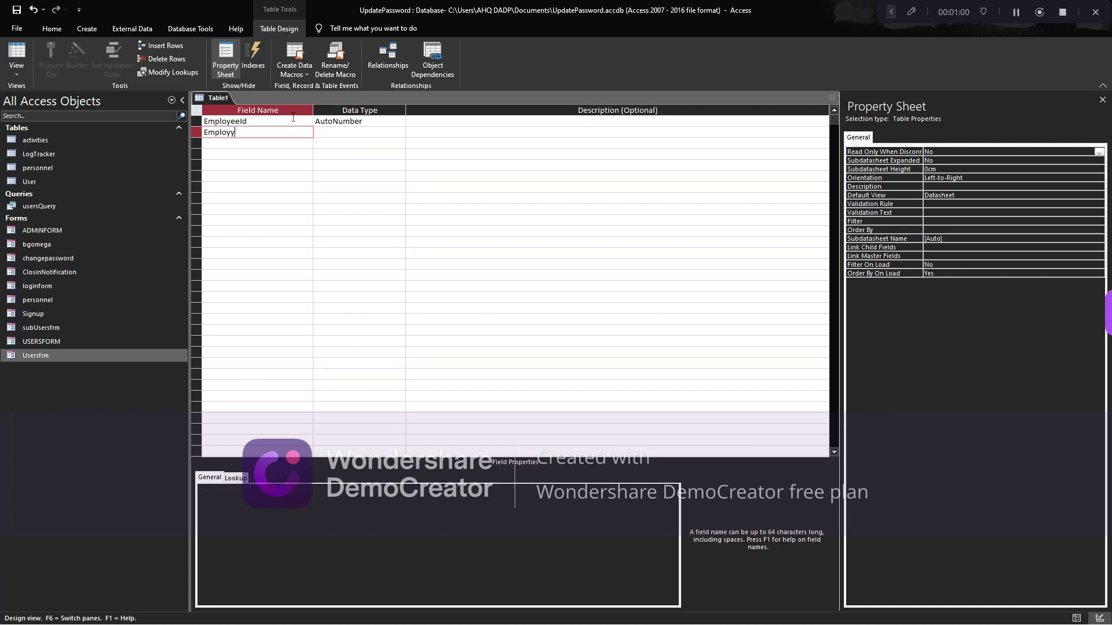
{"action": "key", "text": "BackSpace"}
{"action": "type", "text": "eeName"}
{"action": "key", "text": "Tab"}
{"action": "key", "text": "Tab"}
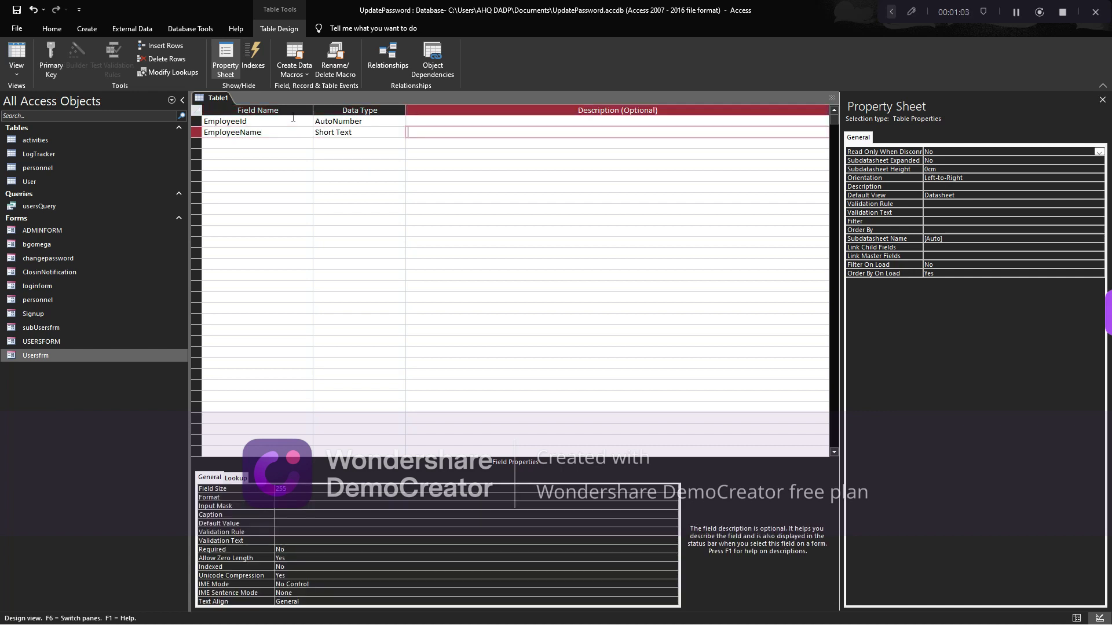
{"action": "key", "text": "Tab"}
{"action": "type", "text": "Add"}
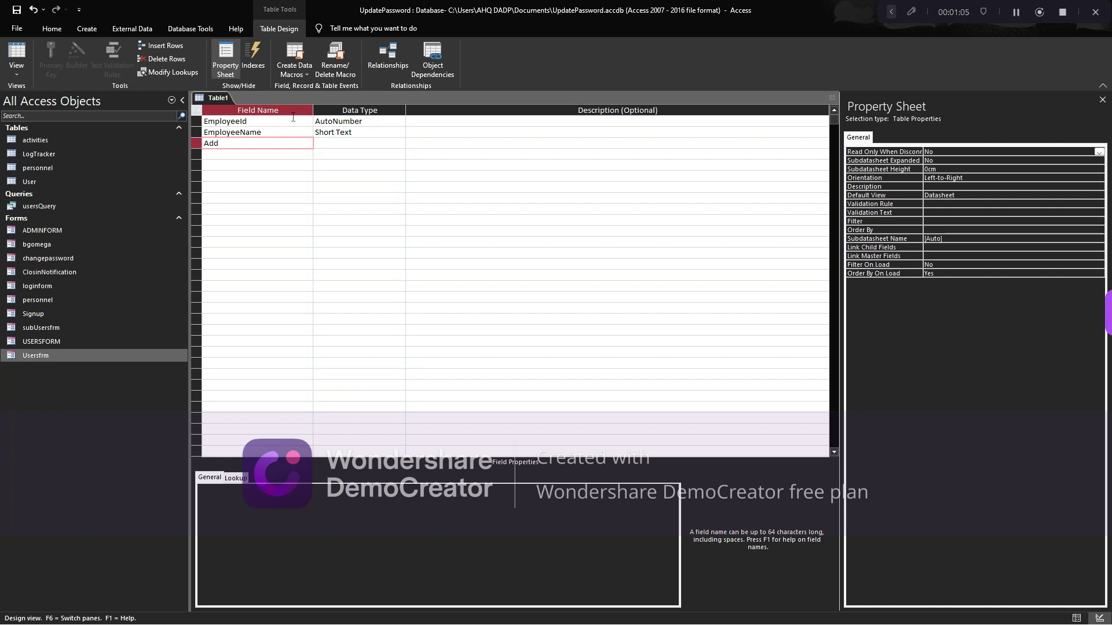
{"action": "type", "text": "ress"}
{"action": "key", "text": "Tab"}
{"action": "key", "text": "Tab"}
{"action": "key", "text": "Tab"}
{"action": "type", "text": "P"}
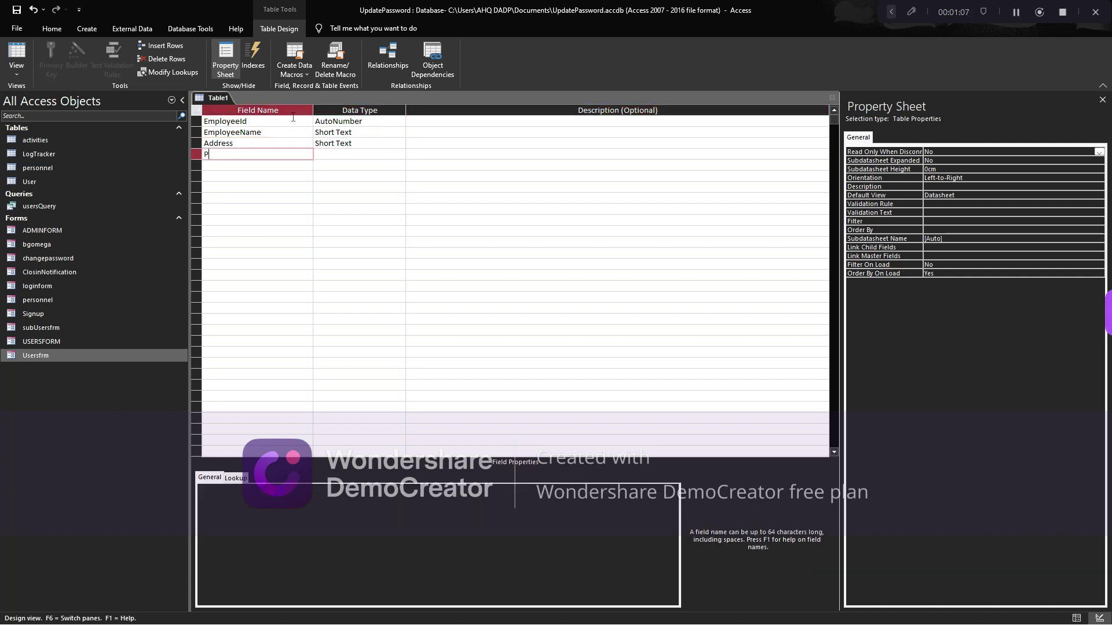
{"action": "type", "text": "honeNumber"}
{"action": "key", "text": "Tab"}
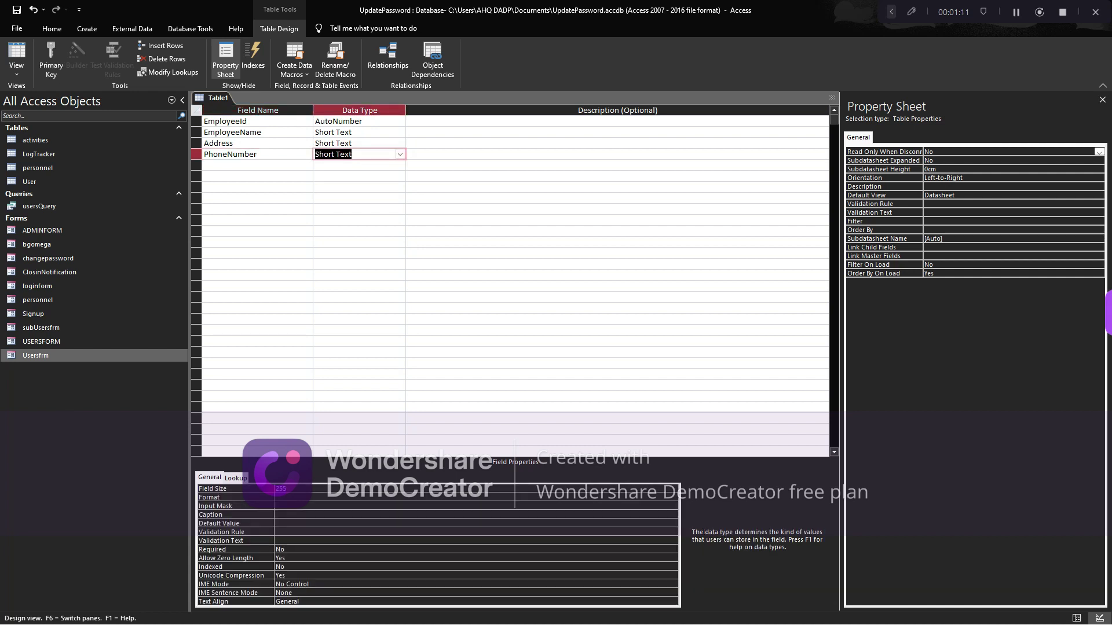
Make EmployeeId the table's primary key
{"action": "left_click", "coordinate": [380, 140]}
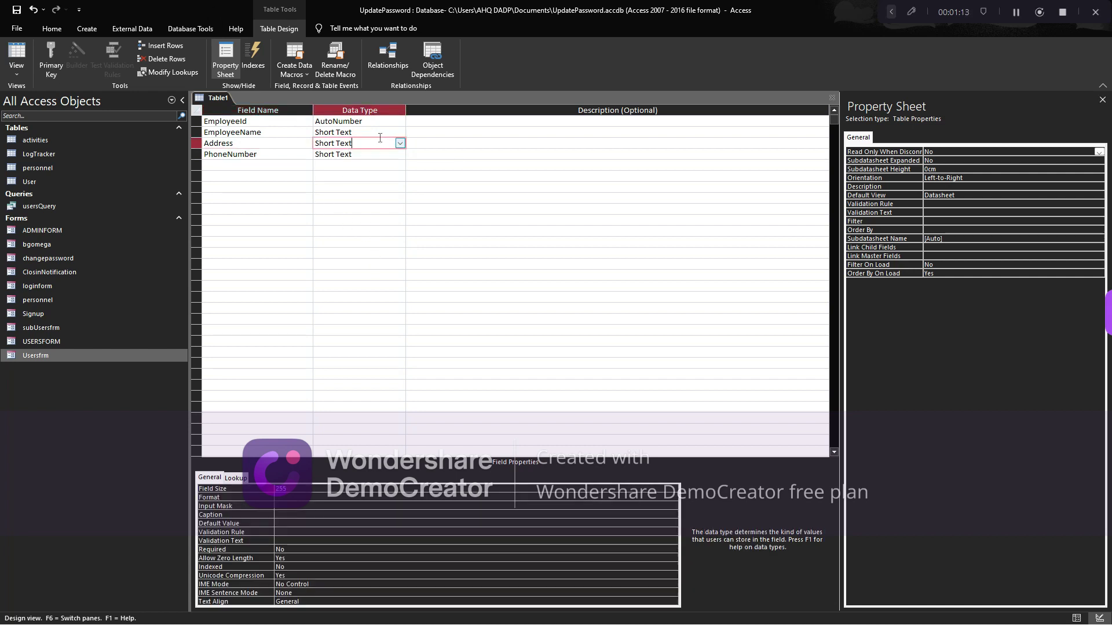
{"action": "key", "text": "Up"}
{"action": "key", "text": "Up"}
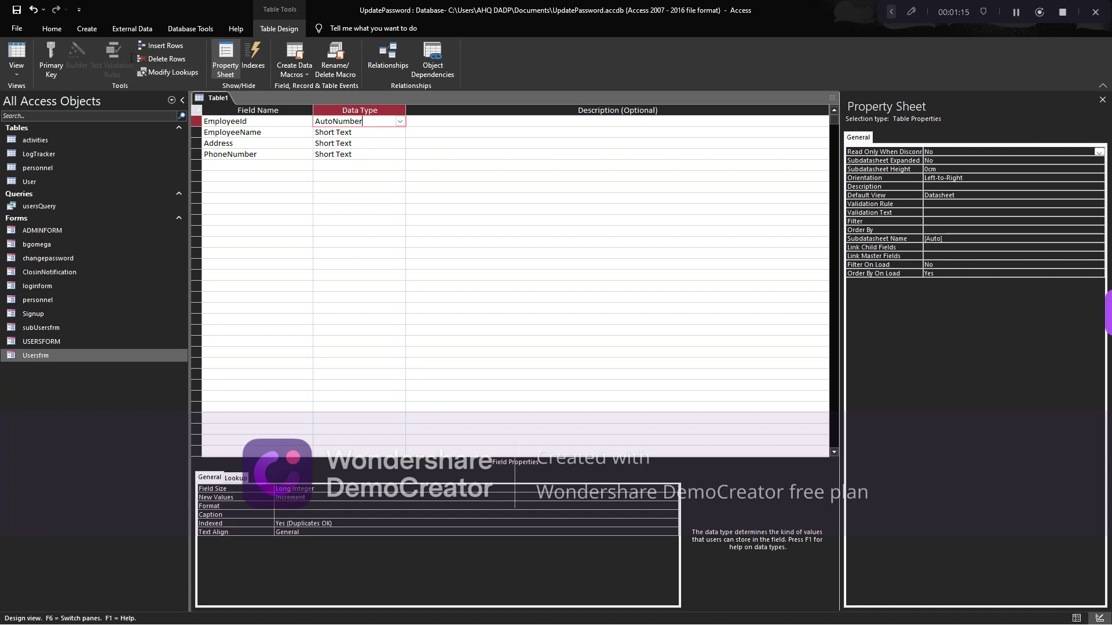
{"action": "left_click", "coordinate": [52, 29]}
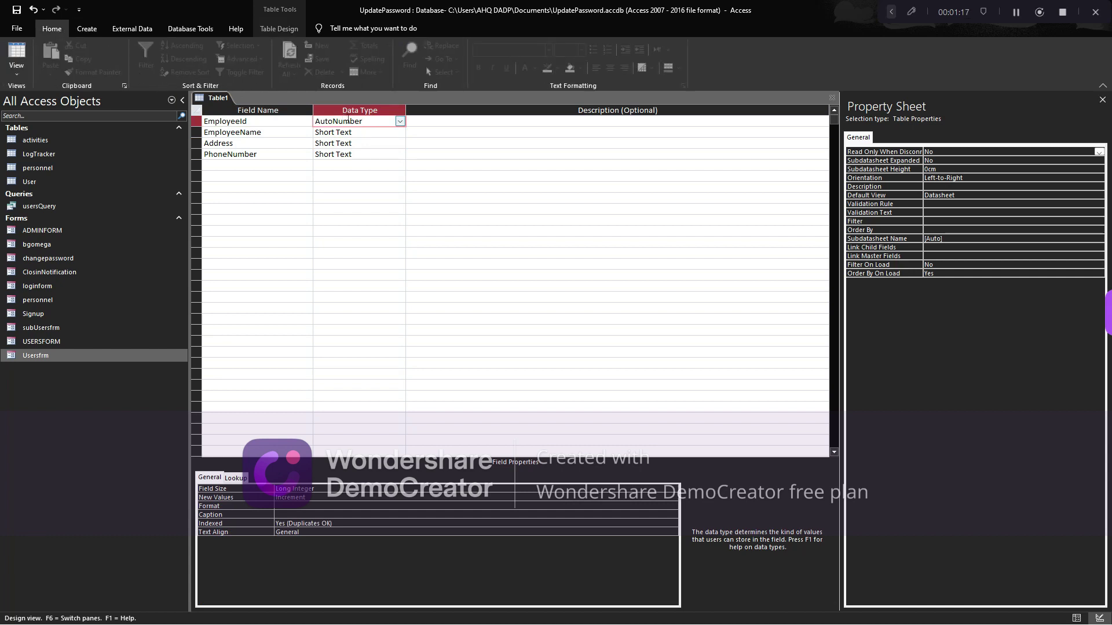
{"action": "left_click", "coordinate": [260, 30]}
{"action": "left_click", "coordinate": [51, 56]}
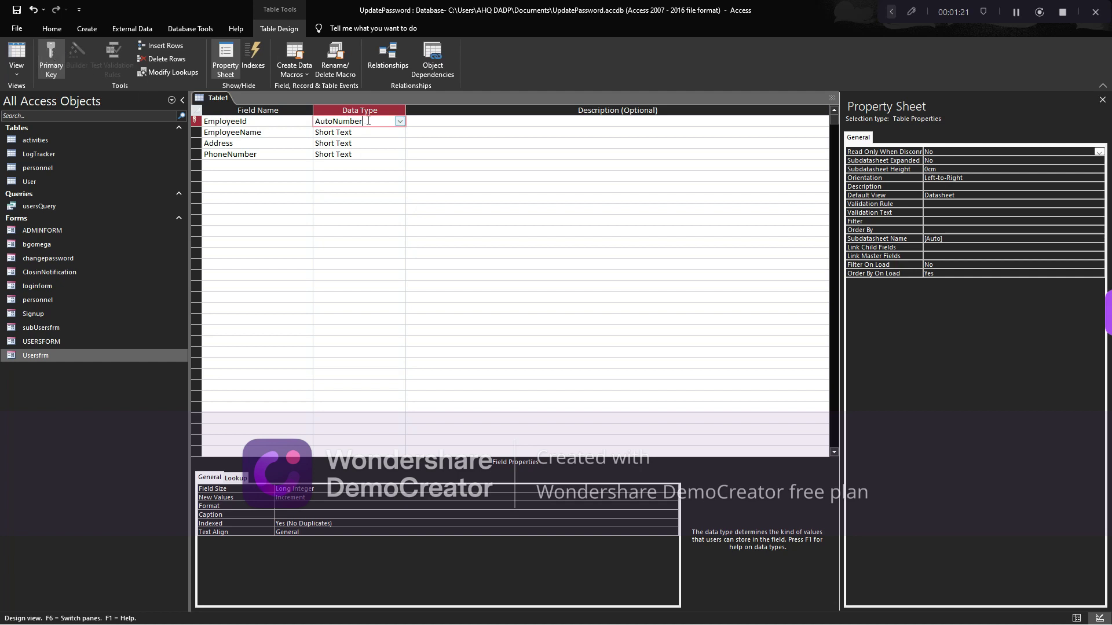
{"action": "left_click", "coordinate": [370, 134]}
Save the new table as EmployeeTable
{"action": "key", "text": "ctrl+s"}
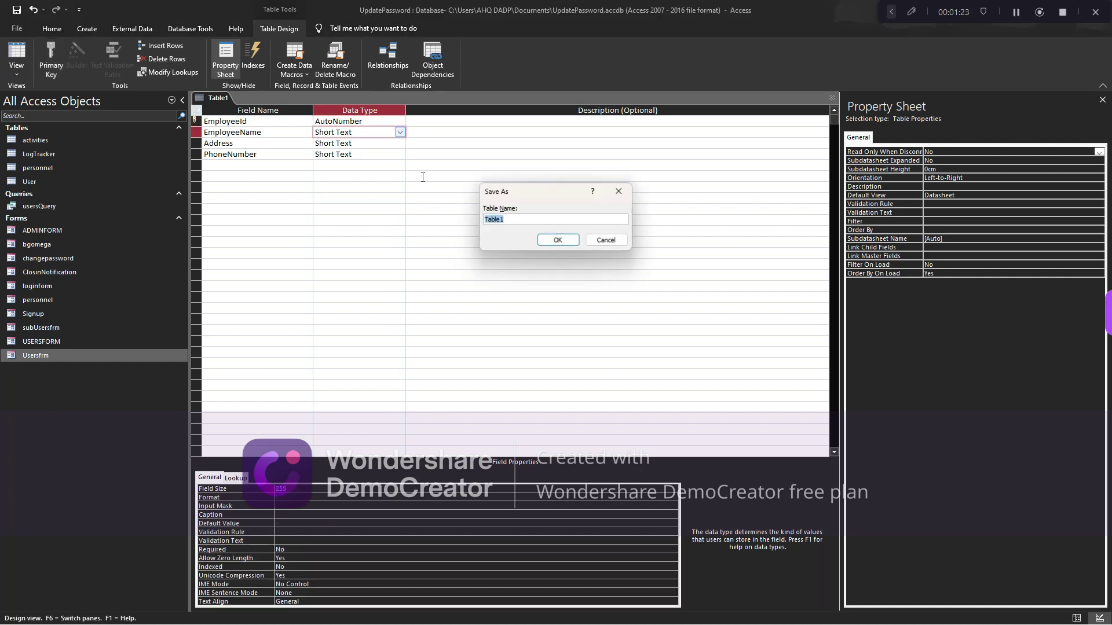
{"action": "type", "text": "EmployeeTab"}
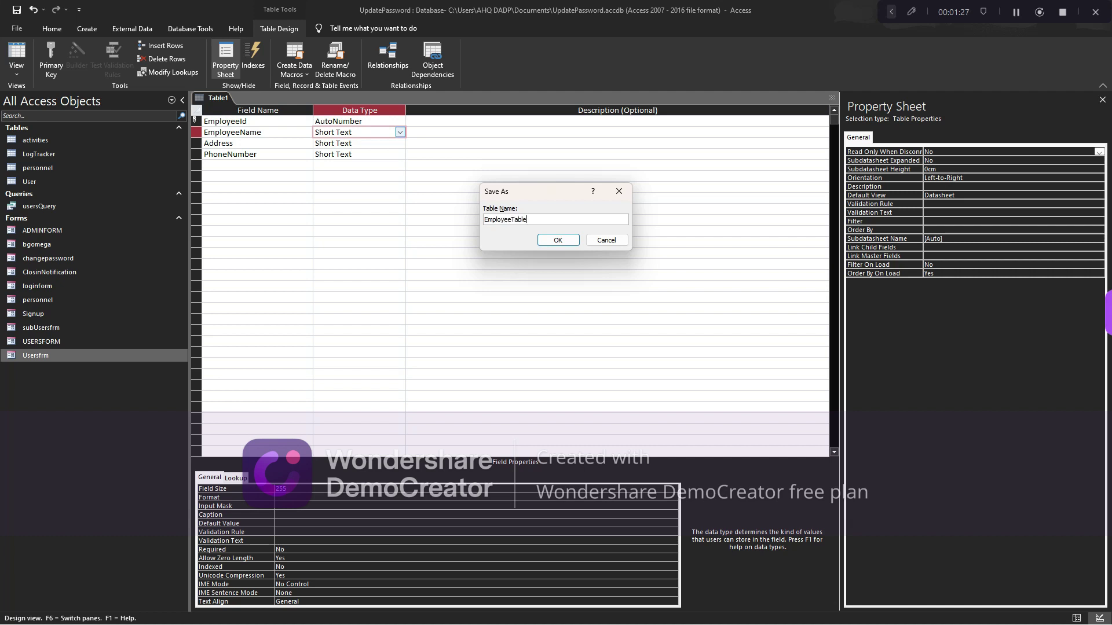
{"action": "key", "text": "Return"}
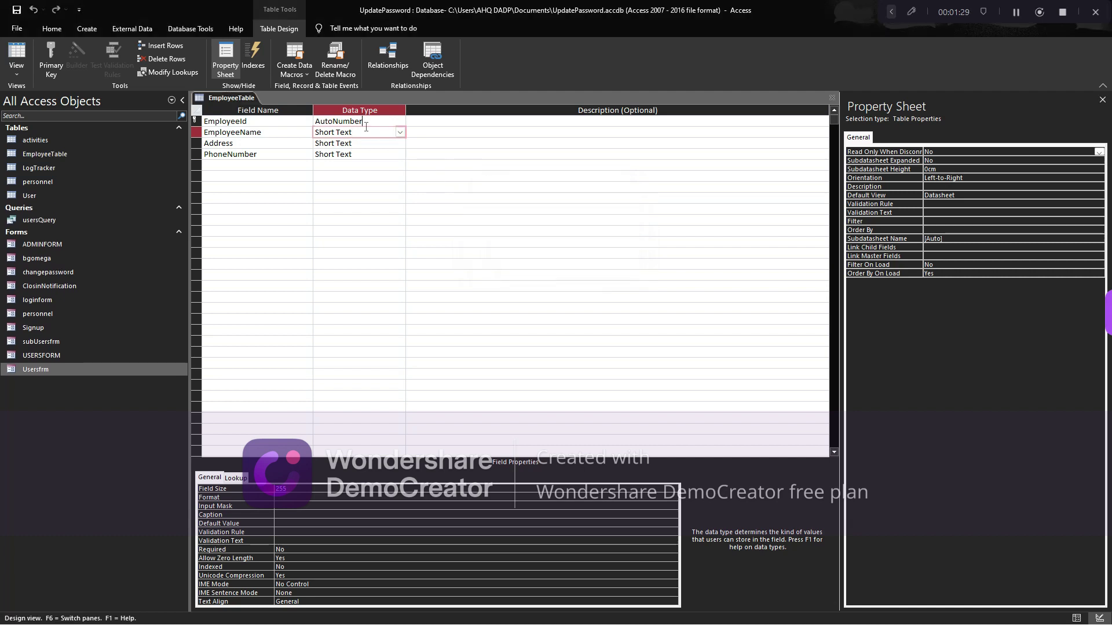
Switch EmployeeTable to Datasheet view for data entry
{"action": "left_click", "coordinate": [356, 122]}
{"action": "left_click", "coordinate": [365, 133]}
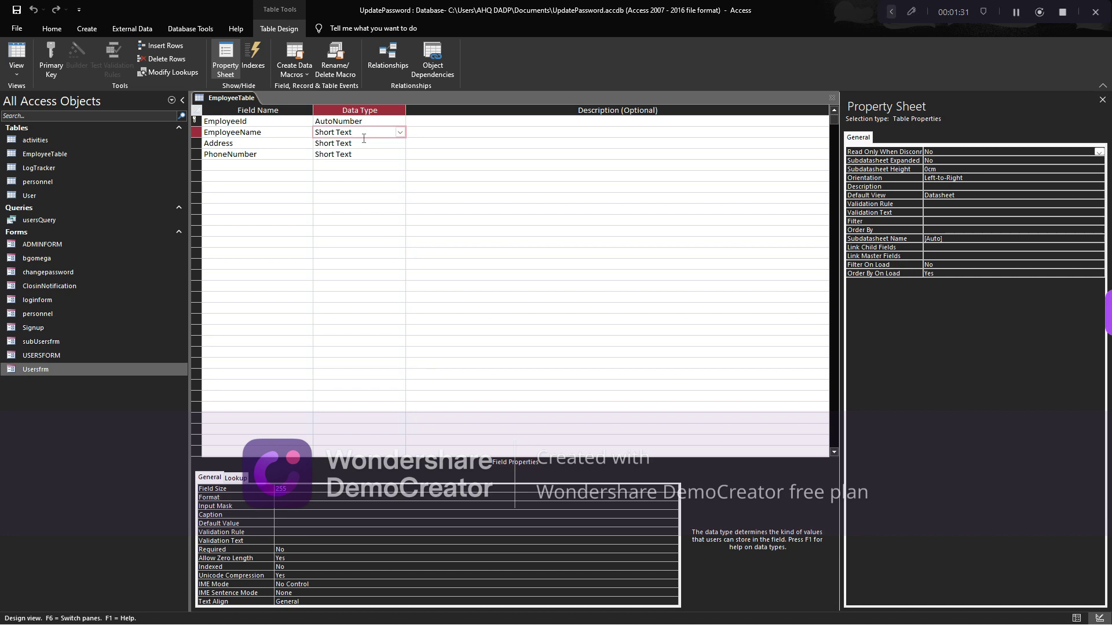
{"action": "left_click", "coordinate": [16, 55]}
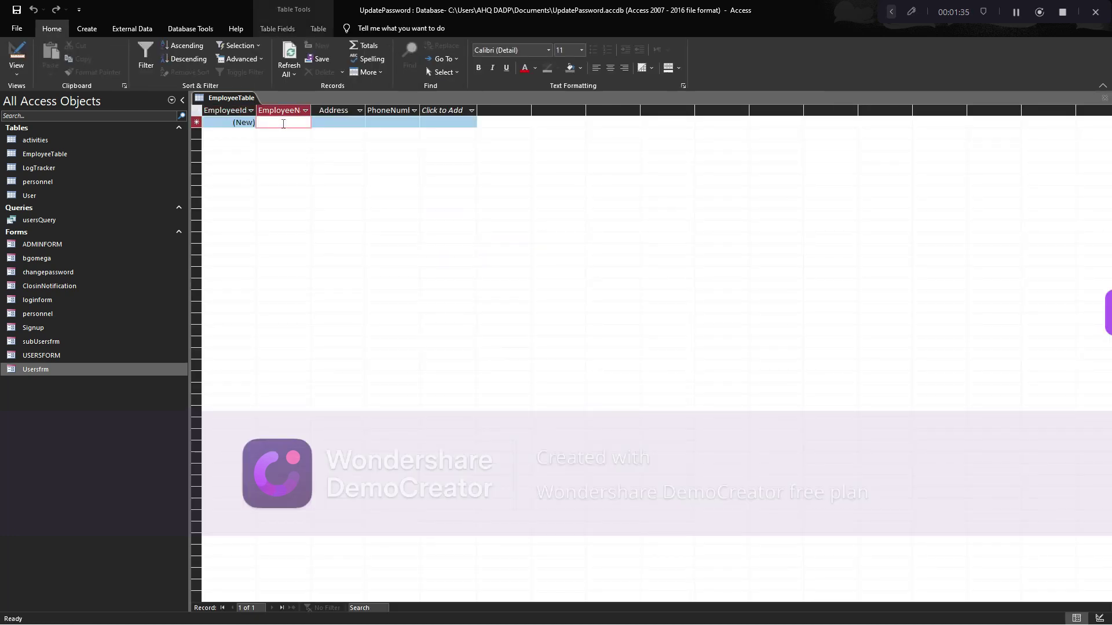
Enter record 1's employee name, address and phone number
{"action": "double_click", "coordinate": [311, 110]}
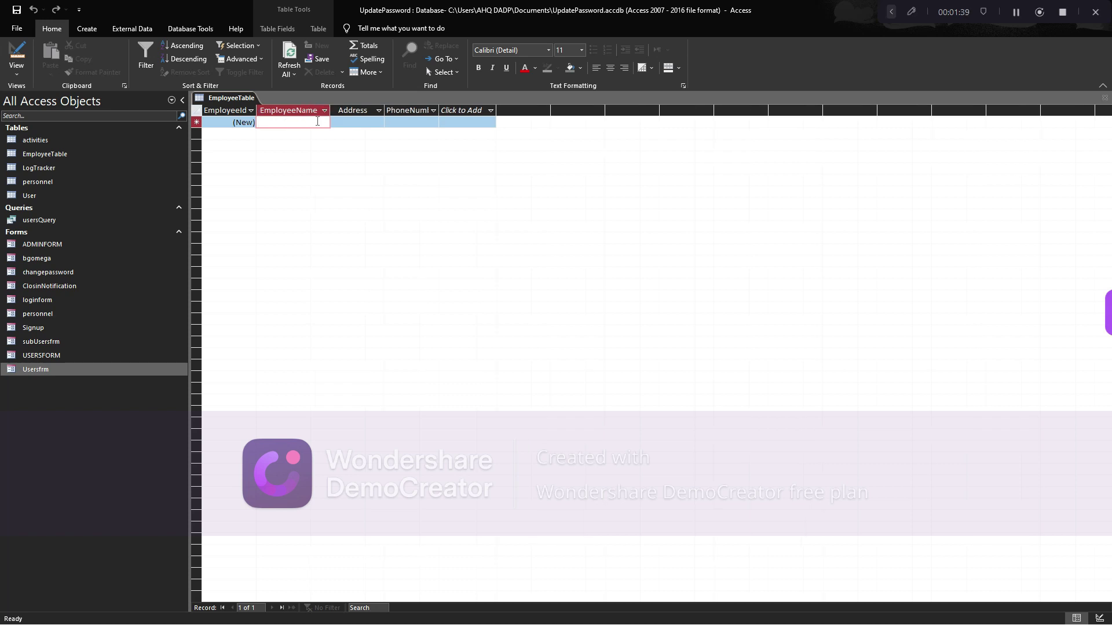
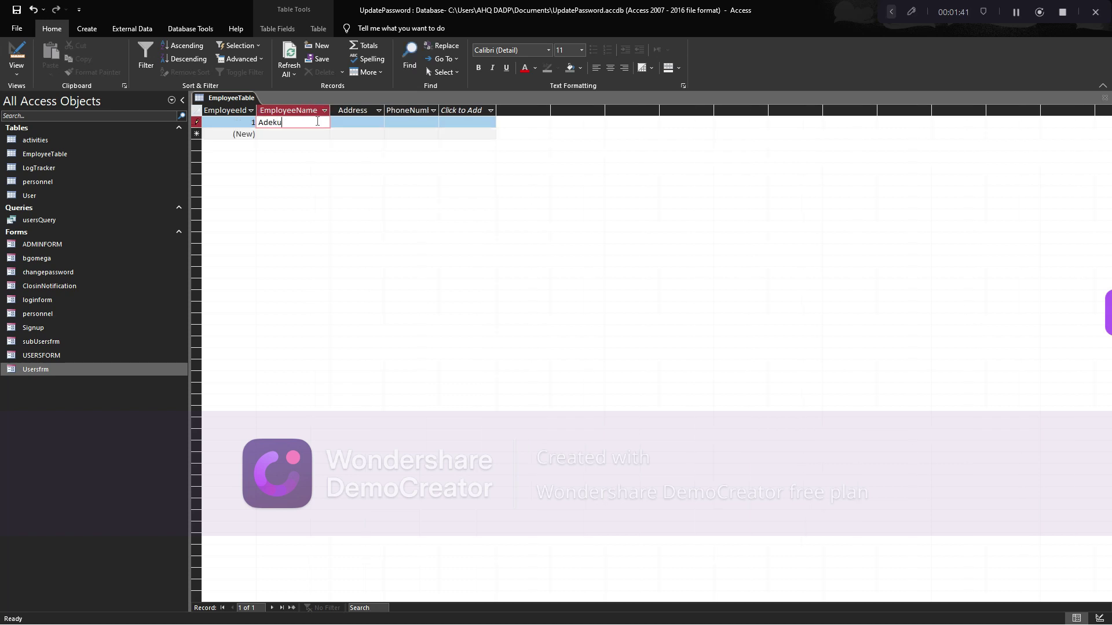
{"action": "key", "text": "Tab"}
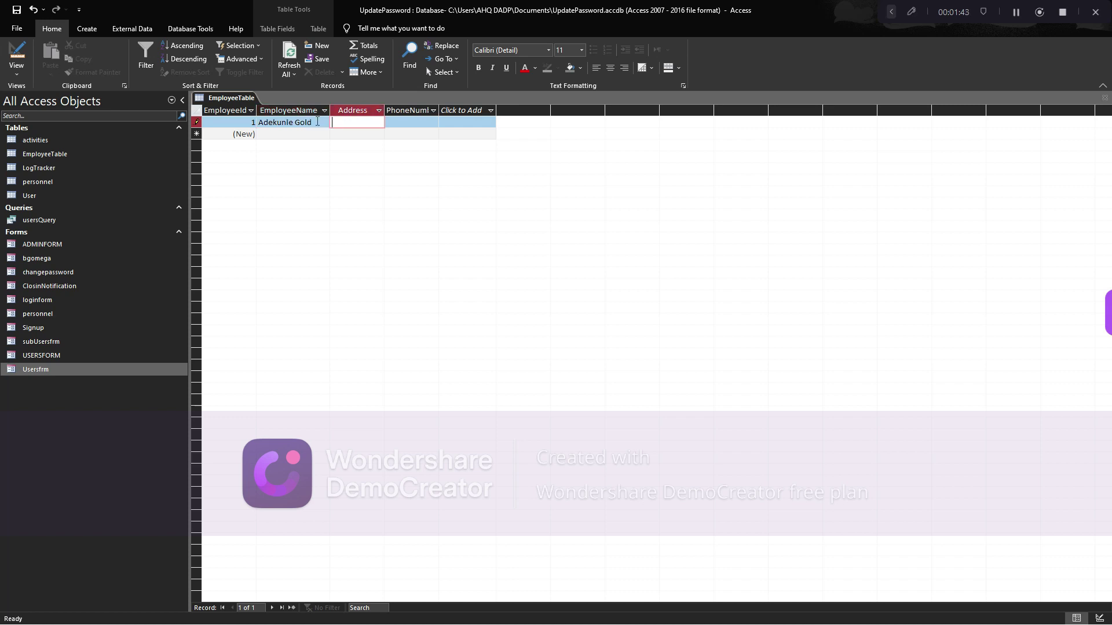
{"action": "key", "text": "Tab"}
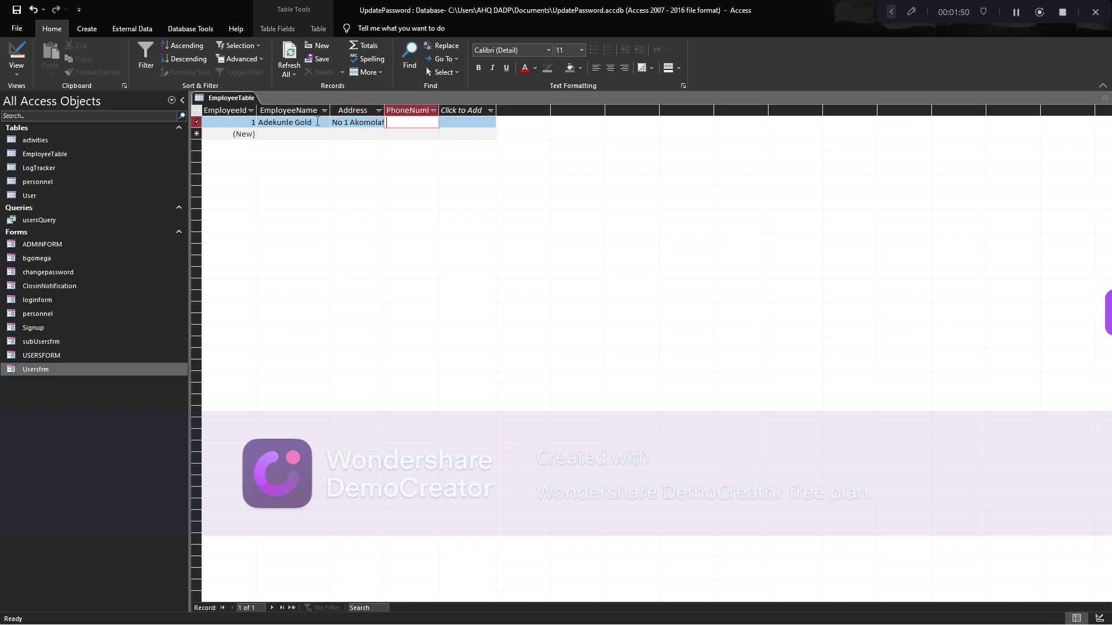
{"action": "key", "text": "Tab"}
{"action": "key", "text": "Tab"}
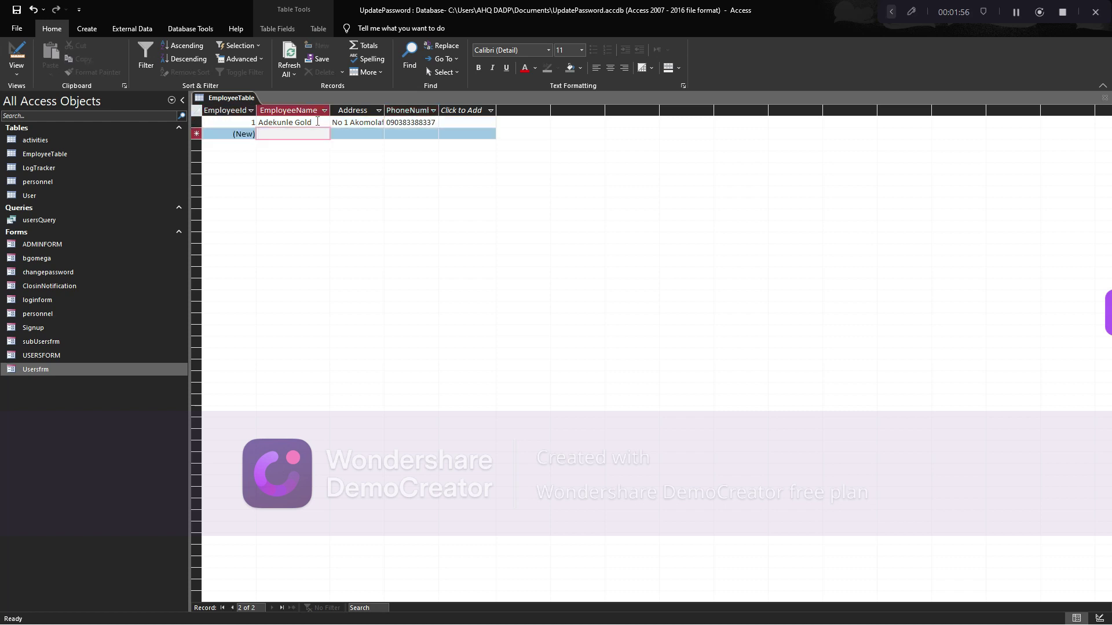
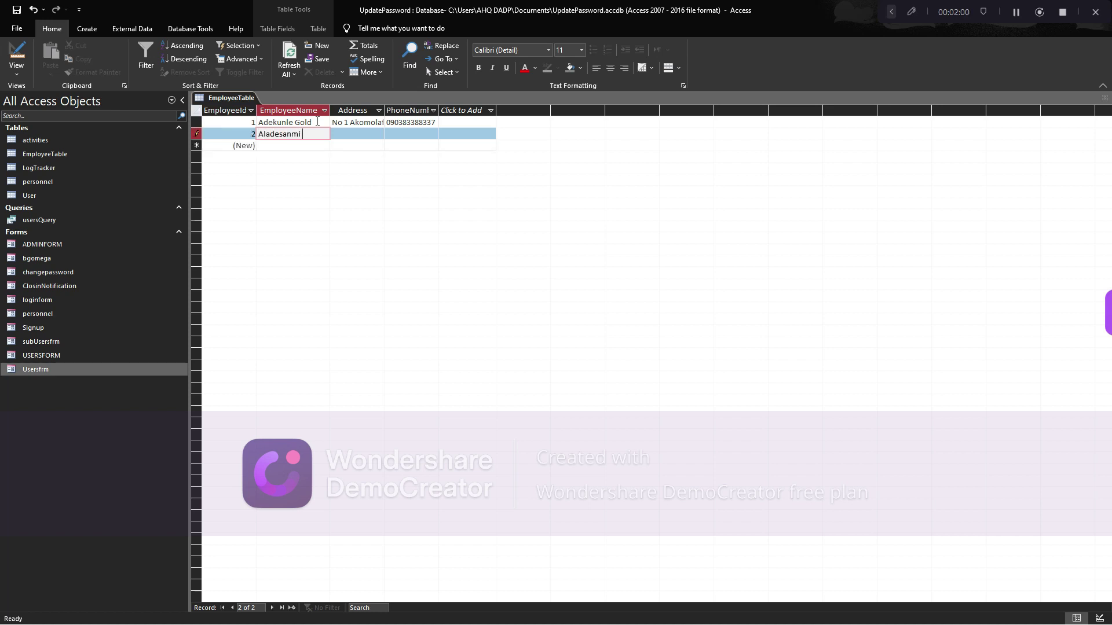
Enter record 2's employee name, address and phone number
{"action": "key", "text": "Tab"}
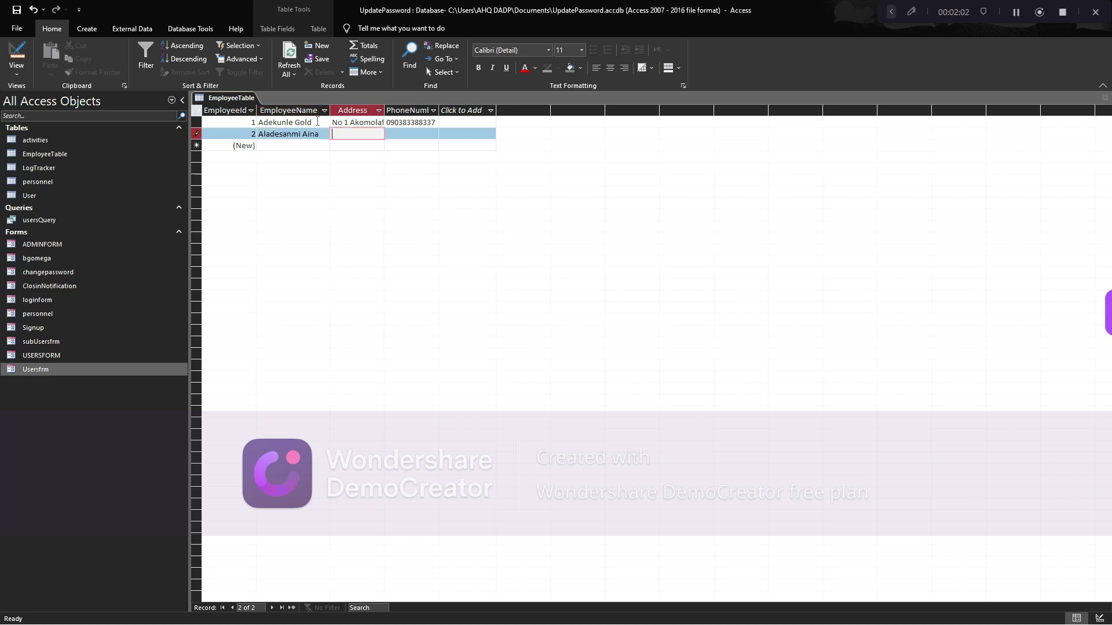
{"action": "key", "text": "Tab"}
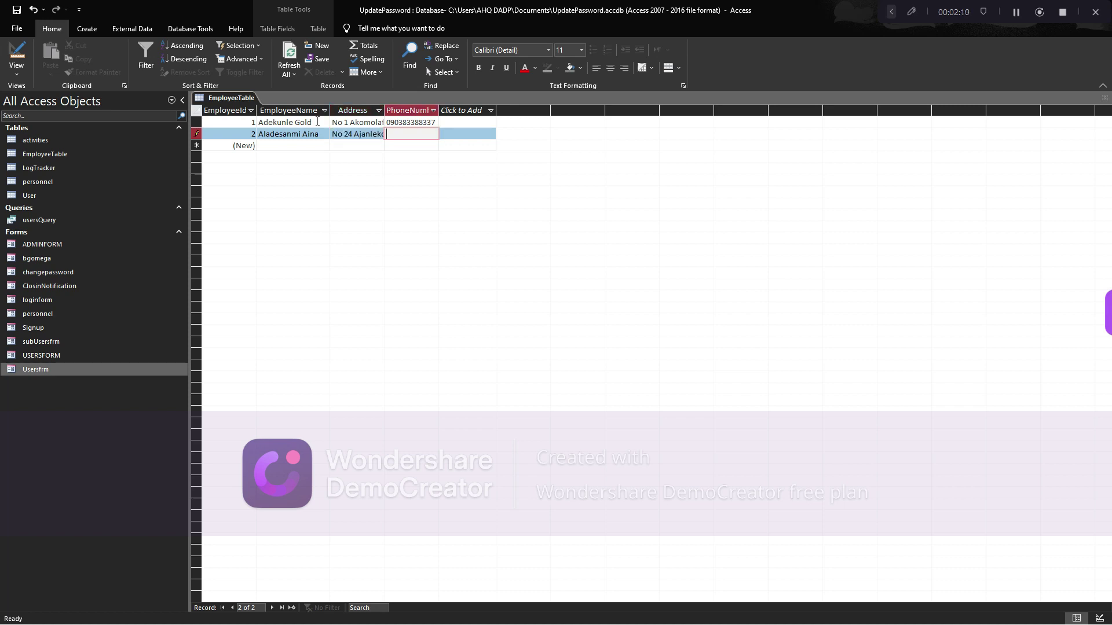
{"action": "key", "text": "Tab"}
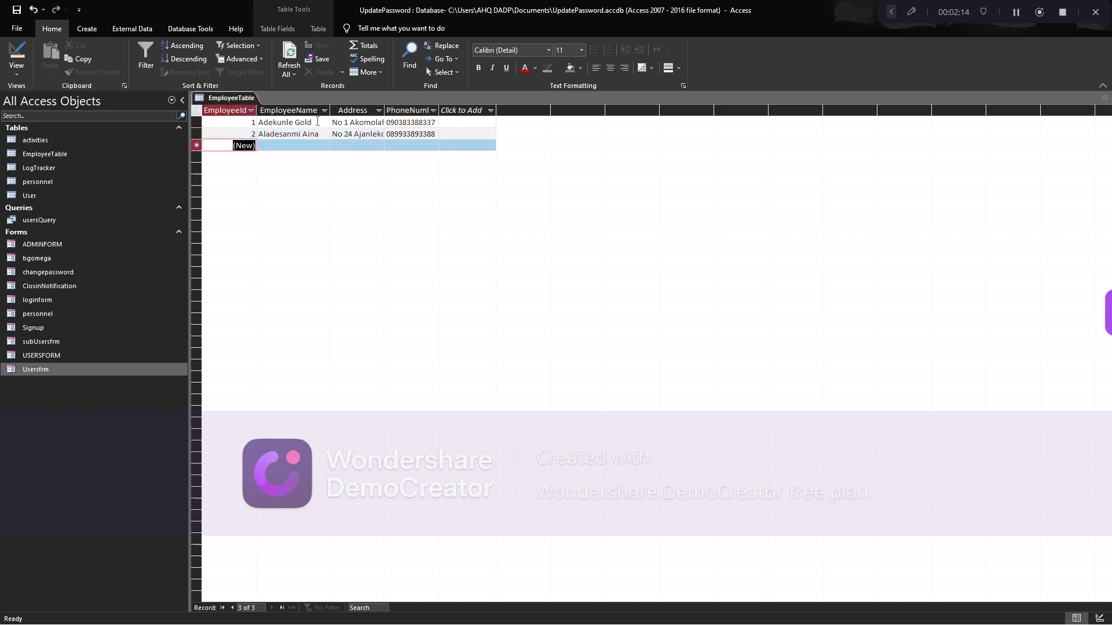
Enter record 3's employee name, Bonn Street address and phone number
{"action": "key", "text": "Tab"}
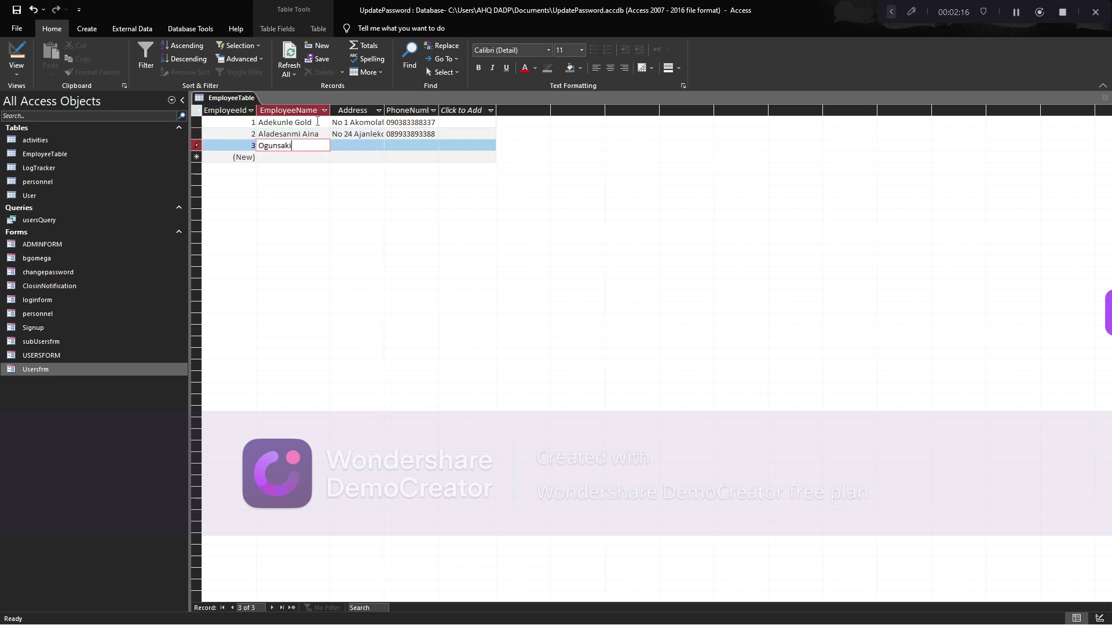
{"action": "key", "text": "Tab"}
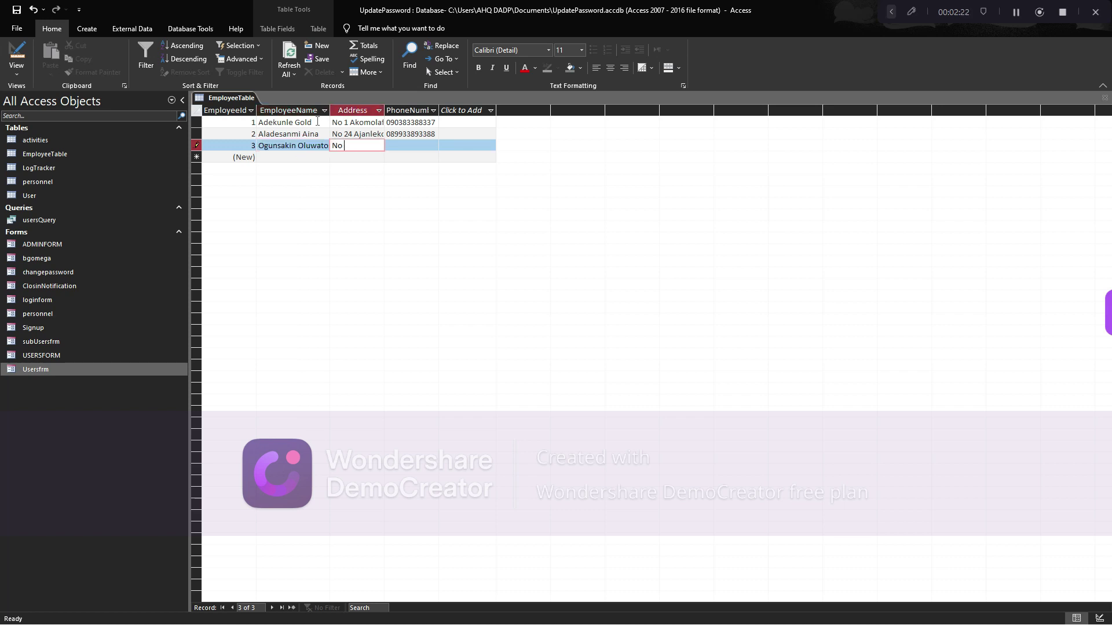
{"action": "key", "text": "Tab"}
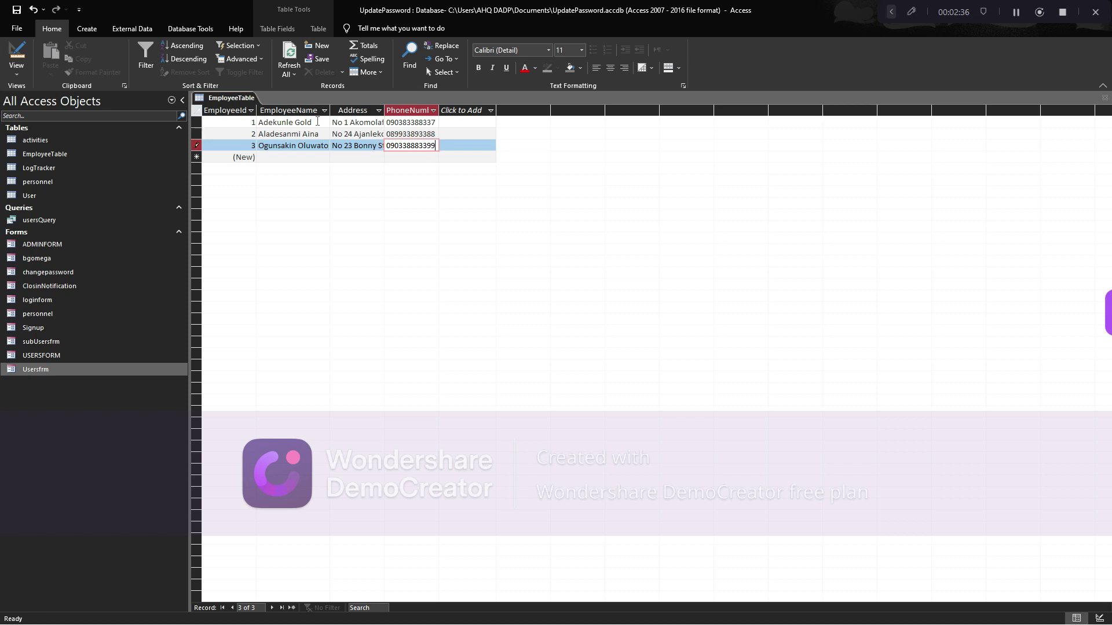
Widen the EmployeeName and PhoneNumber columns to fit values, then close EmployeeTable
{"action": "left_click_drag", "start_coordinate": [329, 110], "coordinate": [355, 110]}
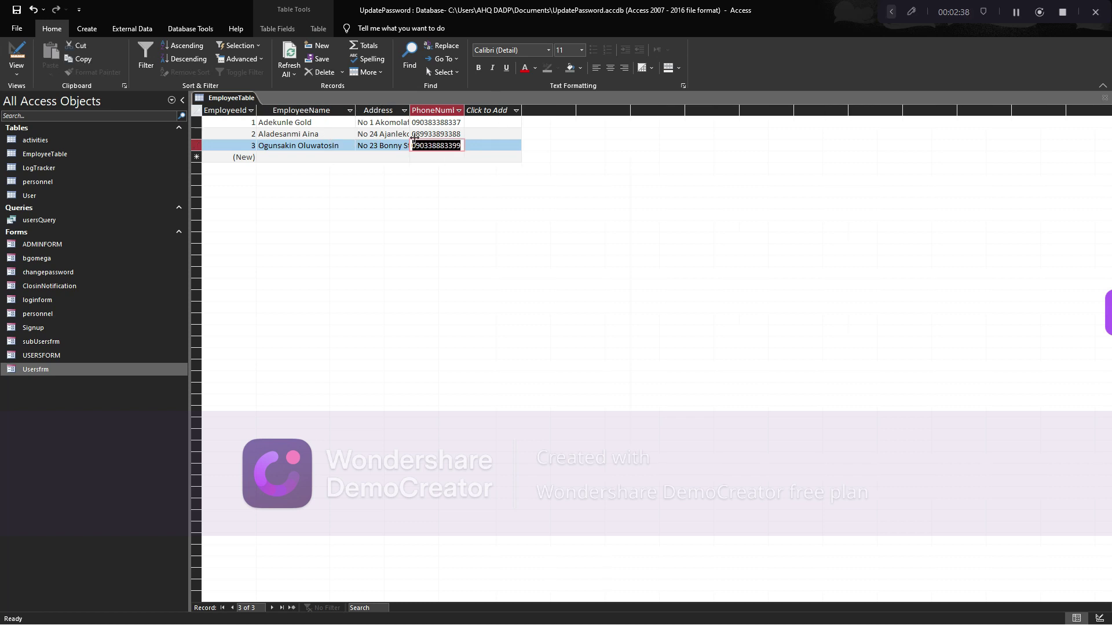
{"action": "left_click", "coordinate": [438, 135]}
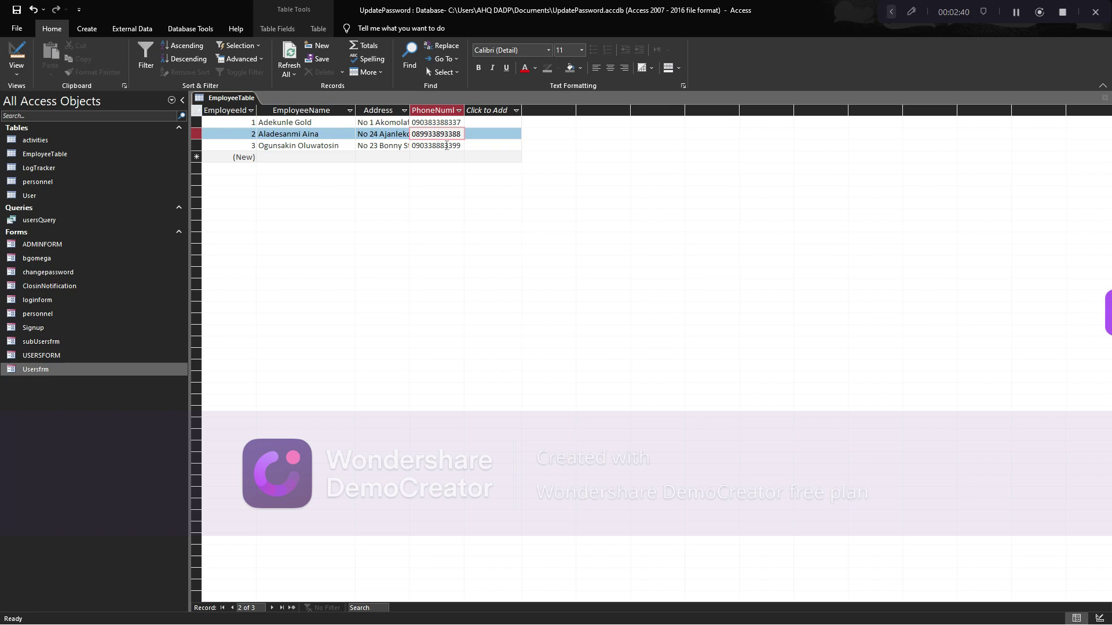
{"action": "left_click", "coordinate": [451, 123]}
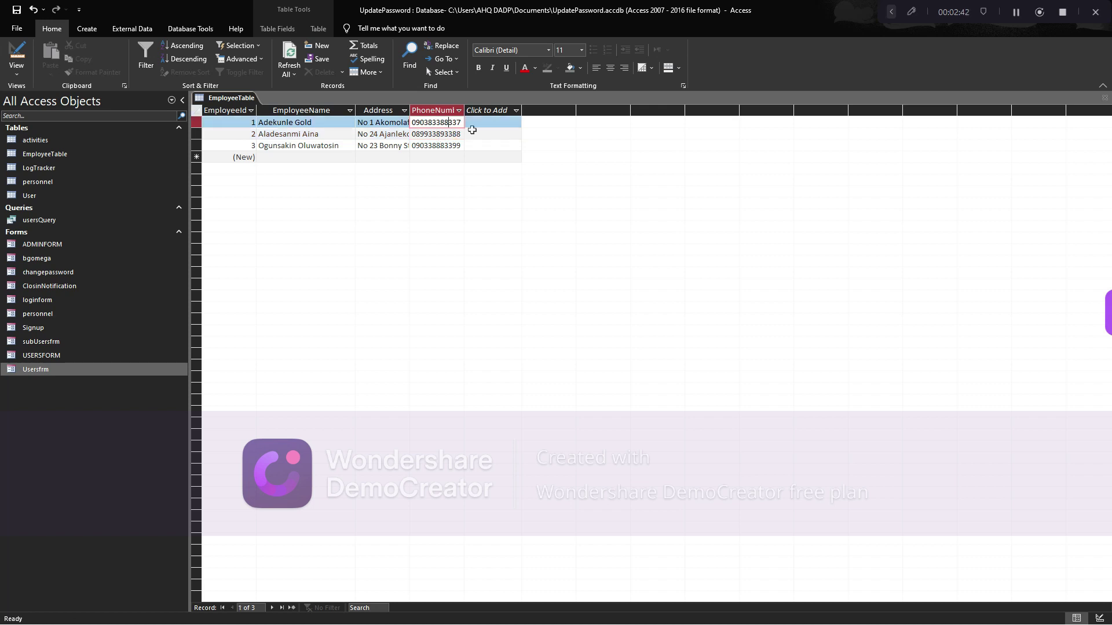
{"action": "left_click_drag", "start_coordinate": [464, 108], "coordinate": [482, 108]}
{"action": "left_click", "coordinate": [491, 110]}
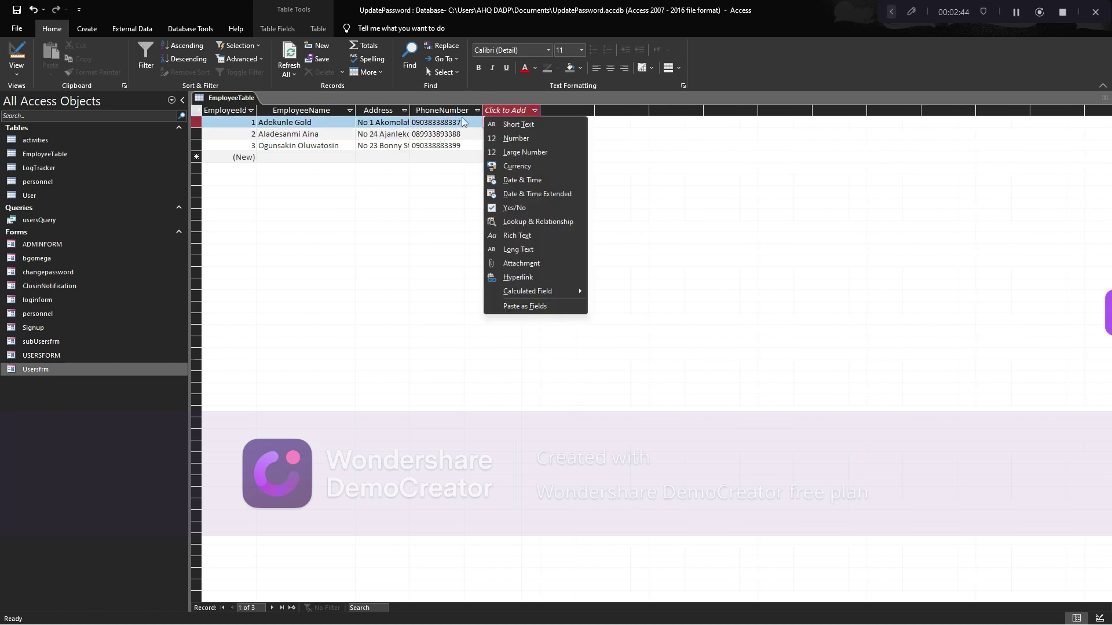
{"action": "left_click", "coordinate": [462, 123]}
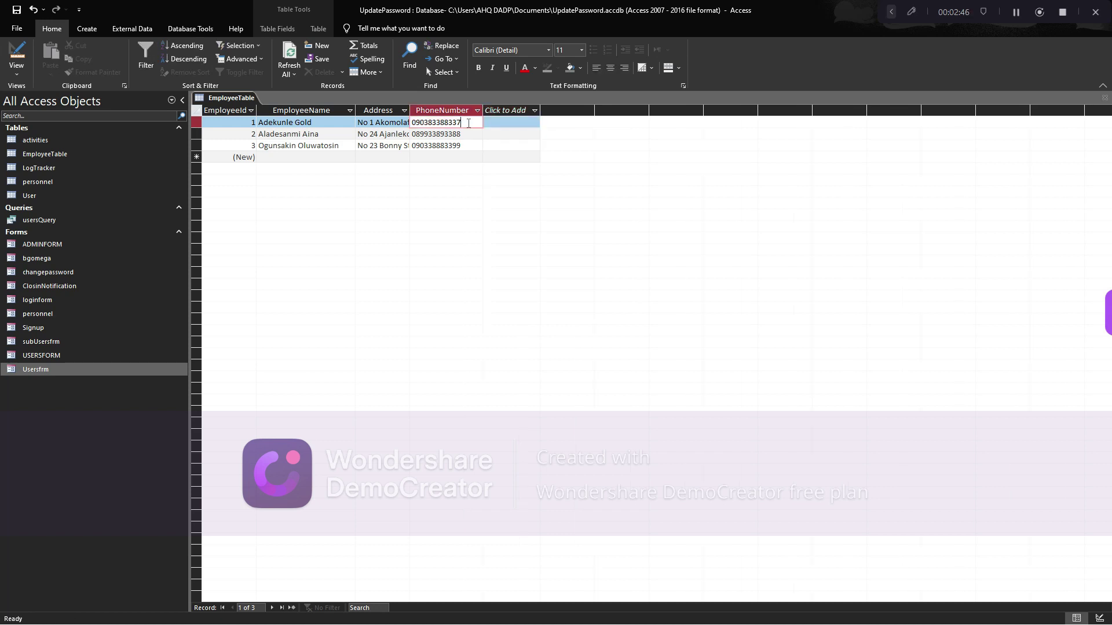
{"action": "left_click", "coordinate": [465, 123]}
{"action": "left_click", "coordinate": [1105, 98]}
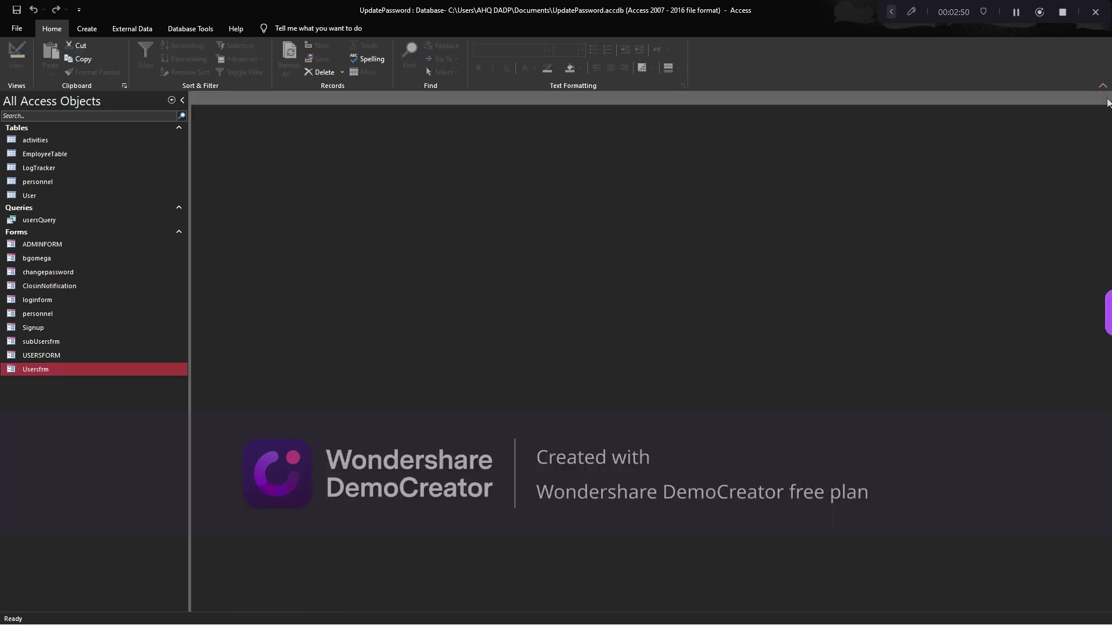
Create a new query in Design view with EmployeeTable as its source
{"action": "left_click", "coordinate": [87, 29]}
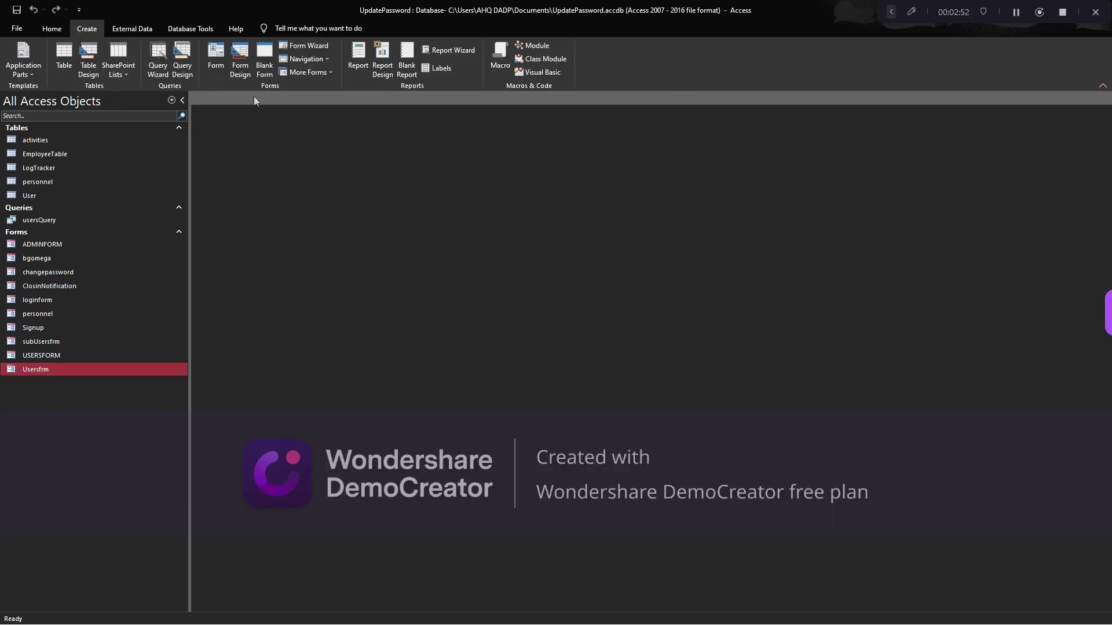
{"action": "left_click", "coordinate": [182, 63]}
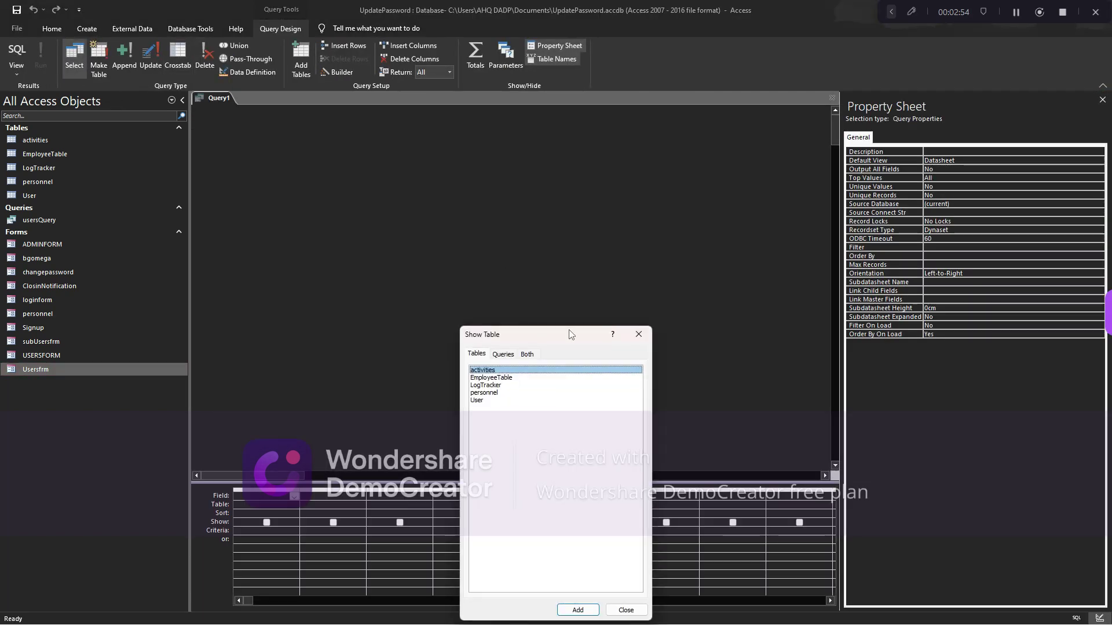
{"action": "left_click_drag", "start_coordinate": [545, 335], "coordinate": [592, 244]}
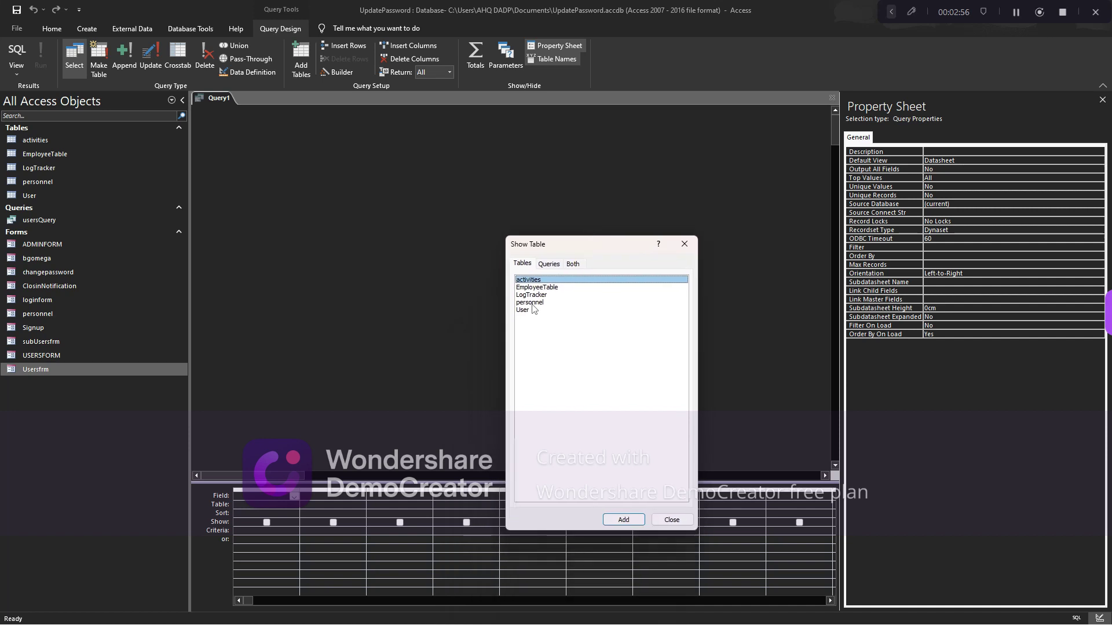
{"action": "double_click", "coordinate": [555, 288]}
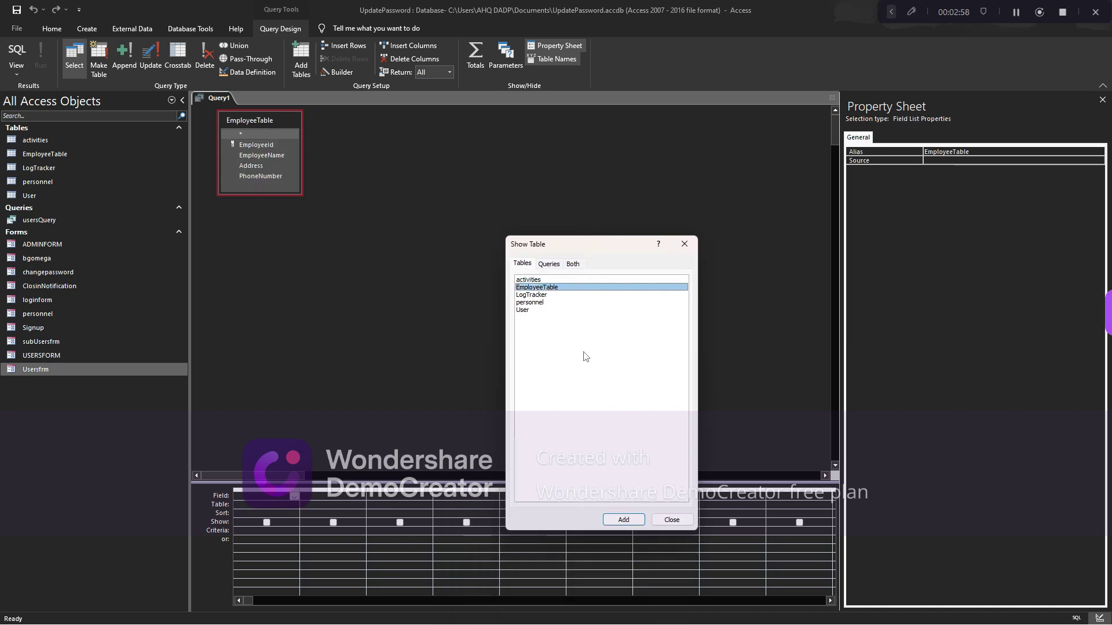
{"action": "left_click", "coordinate": [671, 519]}
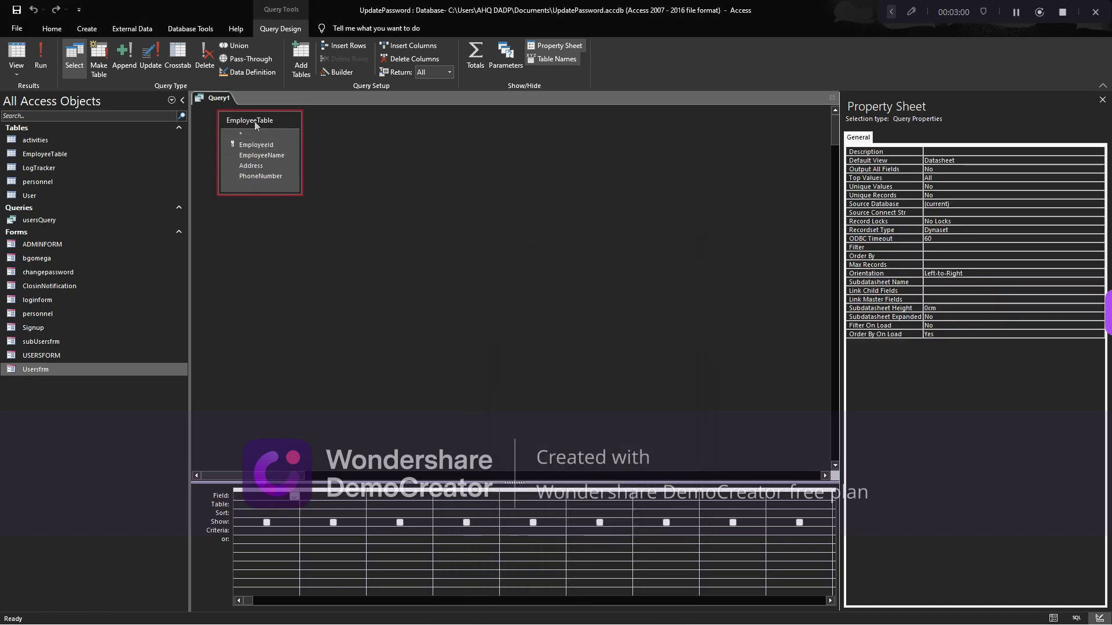
Add EmployeeTable.* to the query grid to output all fields
{"action": "left_click_drag", "start_coordinate": [256, 126], "coordinate": [325, 214]}
{"action": "left_click_drag", "start_coordinate": [360, 285], "coordinate": [359, 297]}
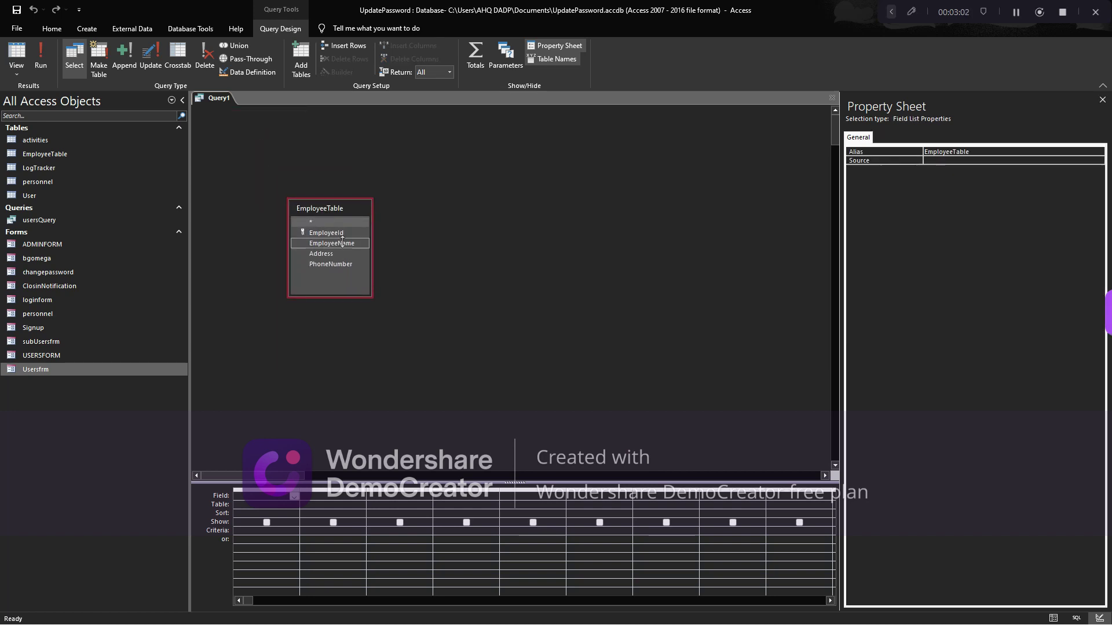
{"action": "left_click_drag", "start_coordinate": [329, 209], "coordinate": [282, 509]}
{"action": "left_click", "coordinate": [342, 235]}
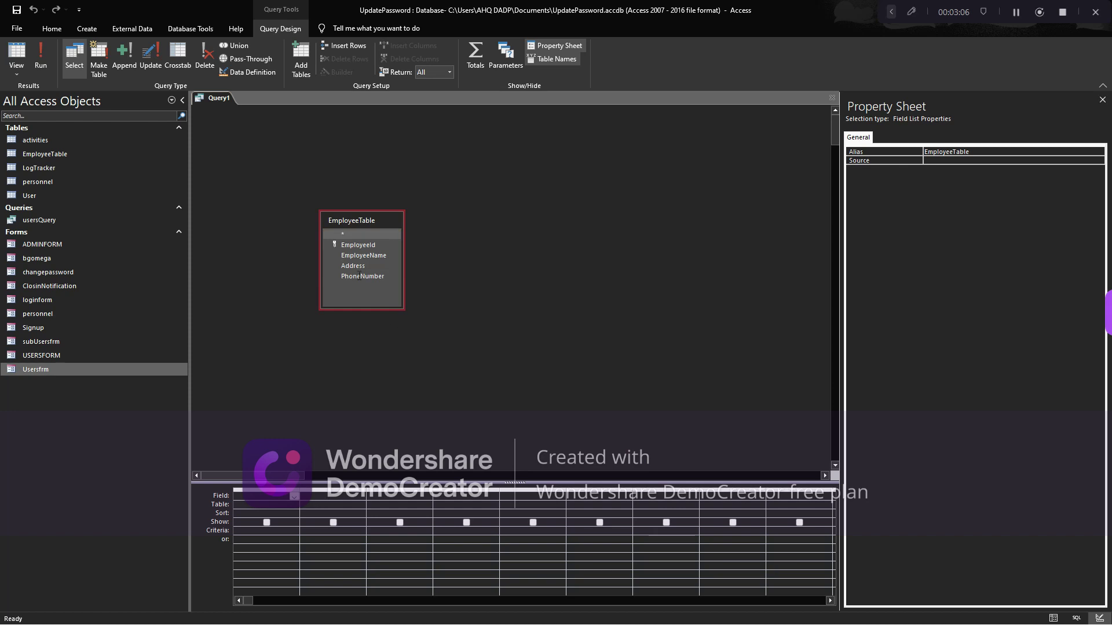
{"action": "left_click", "coordinate": [347, 235]}
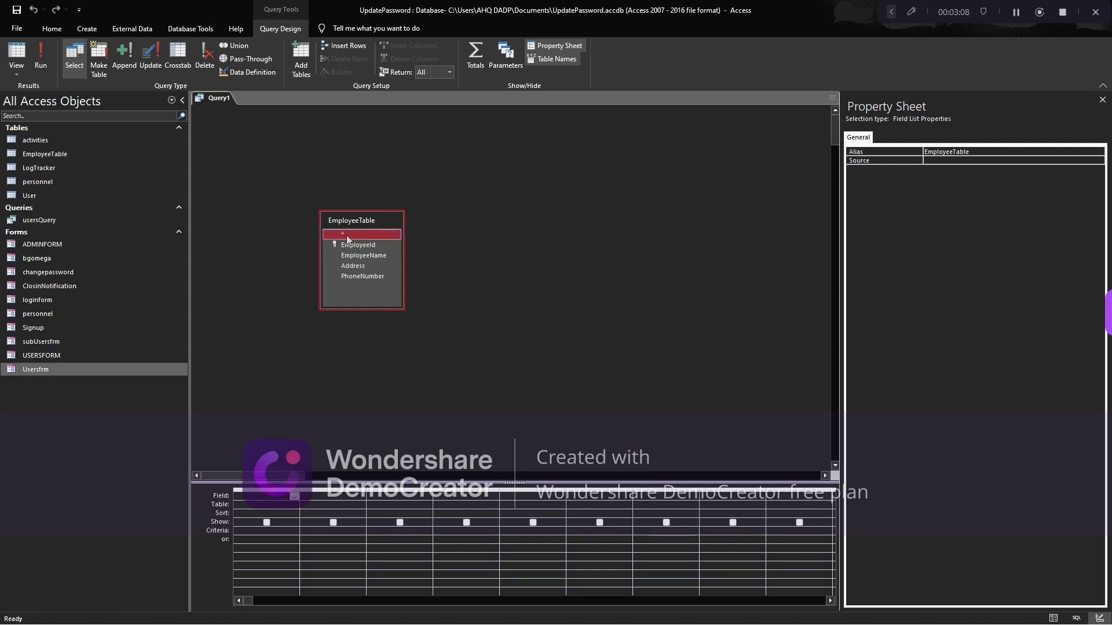
{"action": "left_click_drag", "start_coordinate": [348, 239], "coordinate": [275, 498]}
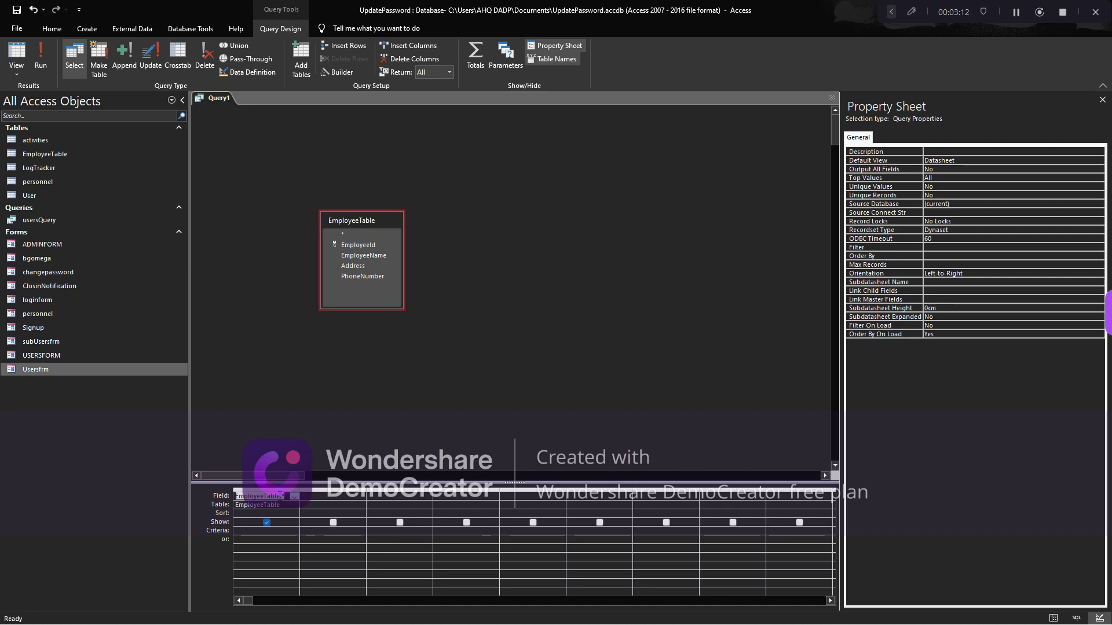
Run the query, check all three employee records appear, and return to Design view
{"action": "left_click", "coordinate": [39, 60]}
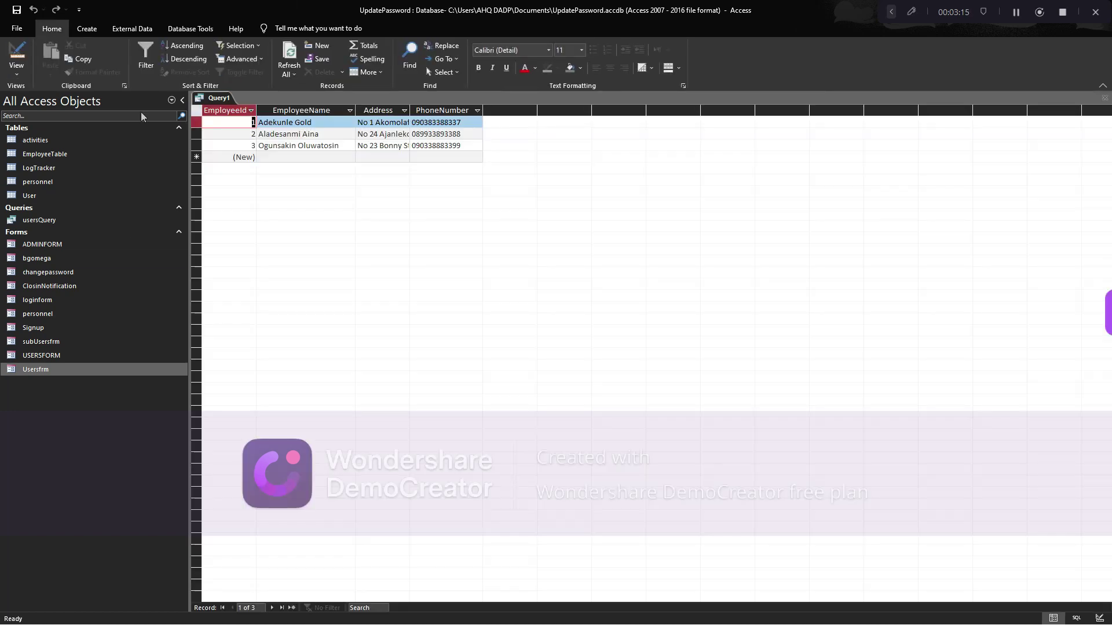
{"action": "double_click", "coordinate": [410, 110]}
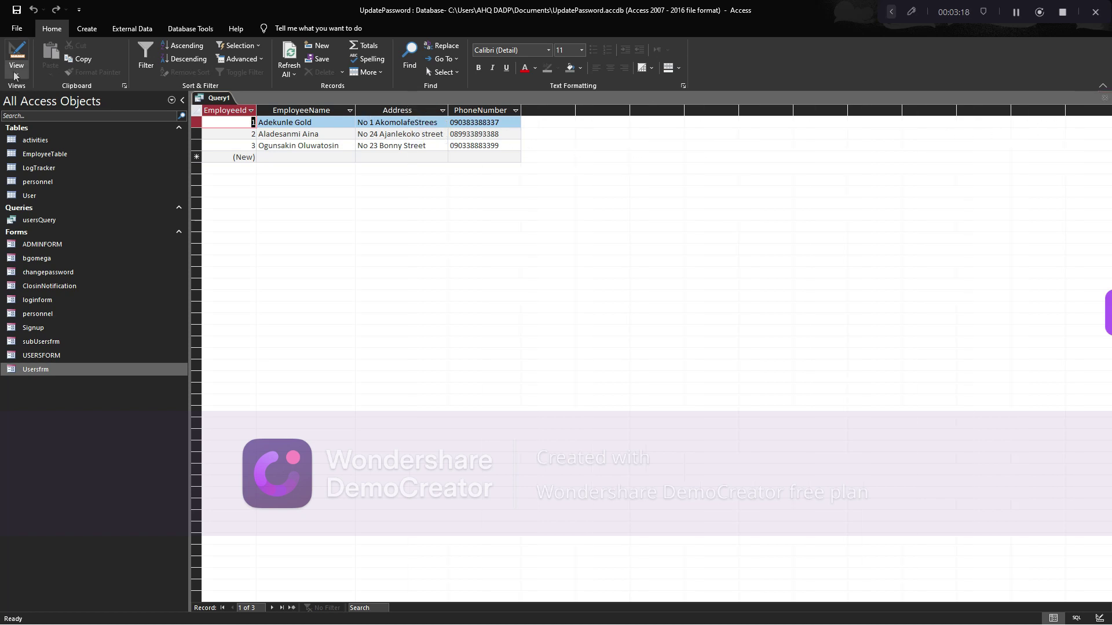
{"action": "left_click", "coordinate": [16, 70]}
{"action": "left_click", "coordinate": [27, 146]}
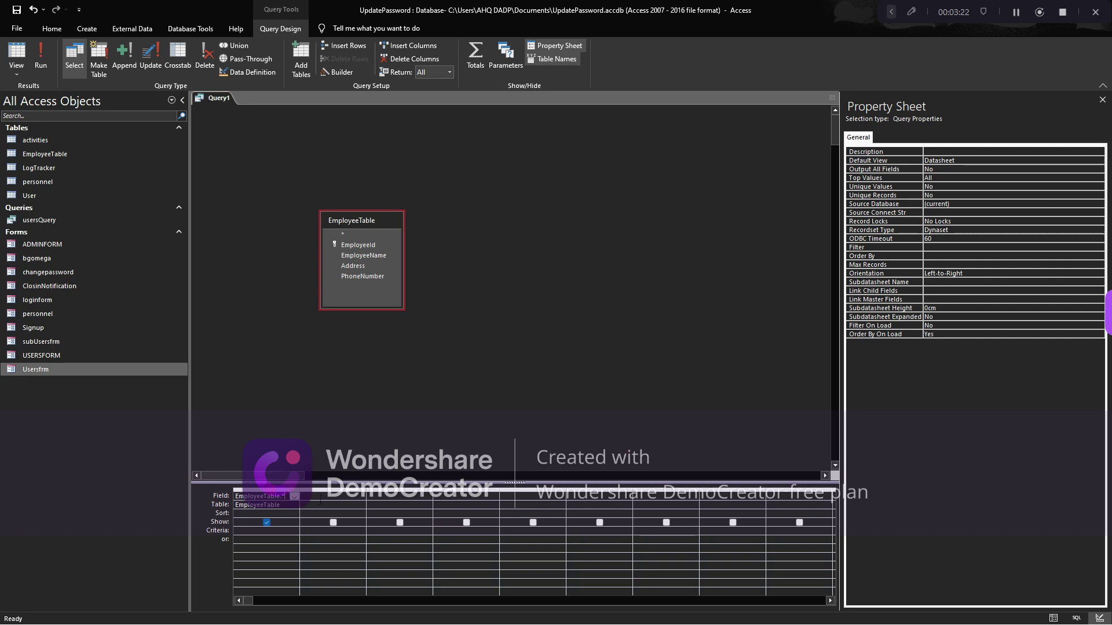
Save the query as EmployeeQuery
{"action": "key", "text": "ctrl+s"}
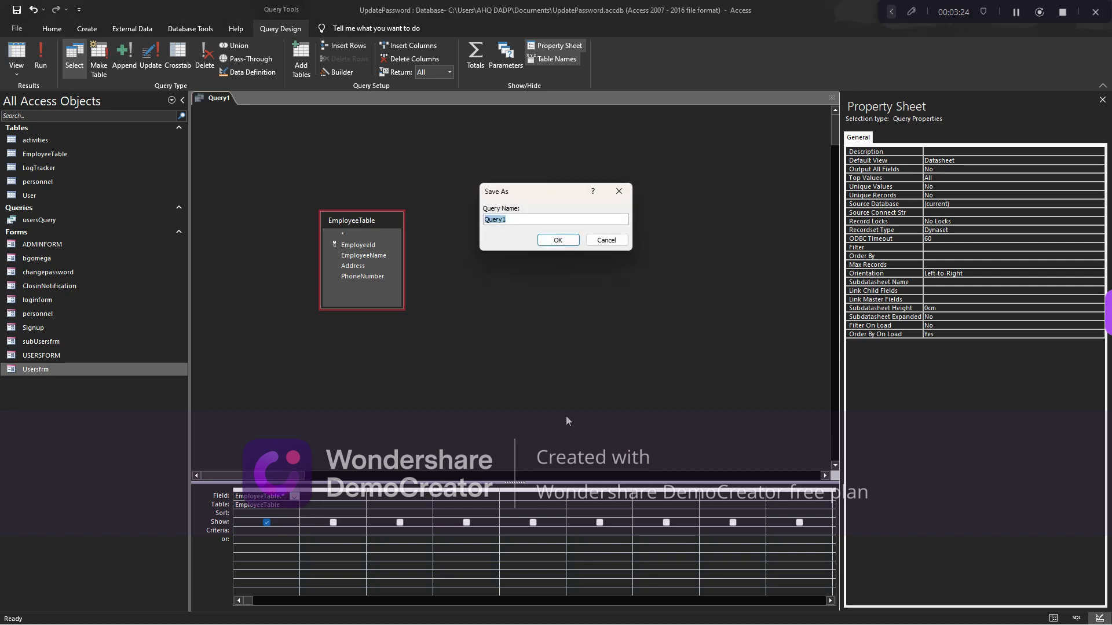
{"action": "type", "text": "Employy"}
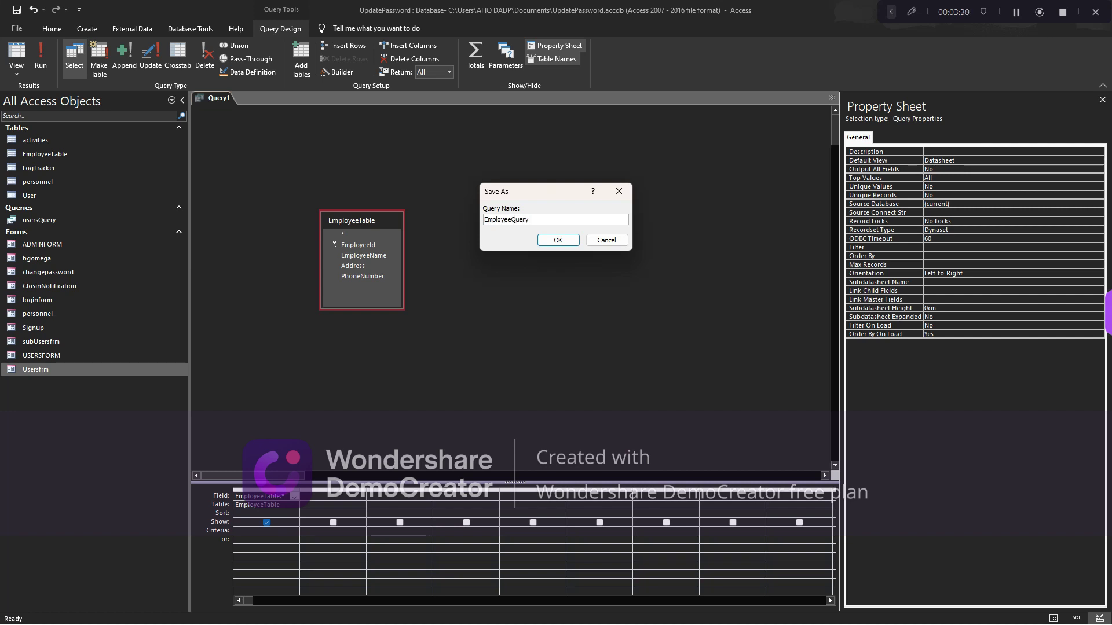
{"action": "key", "text": "Return"}
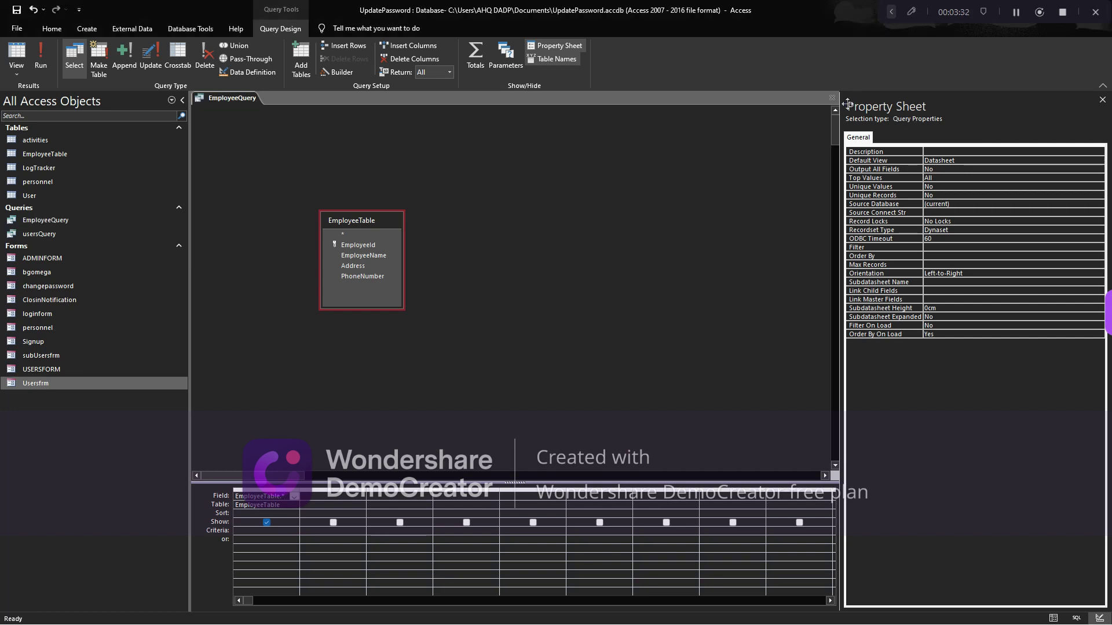
Close EmployeeQuery and start a new form in Design view with an enlarged Detail area
{"action": "left_click", "coordinate": [832, 97]}
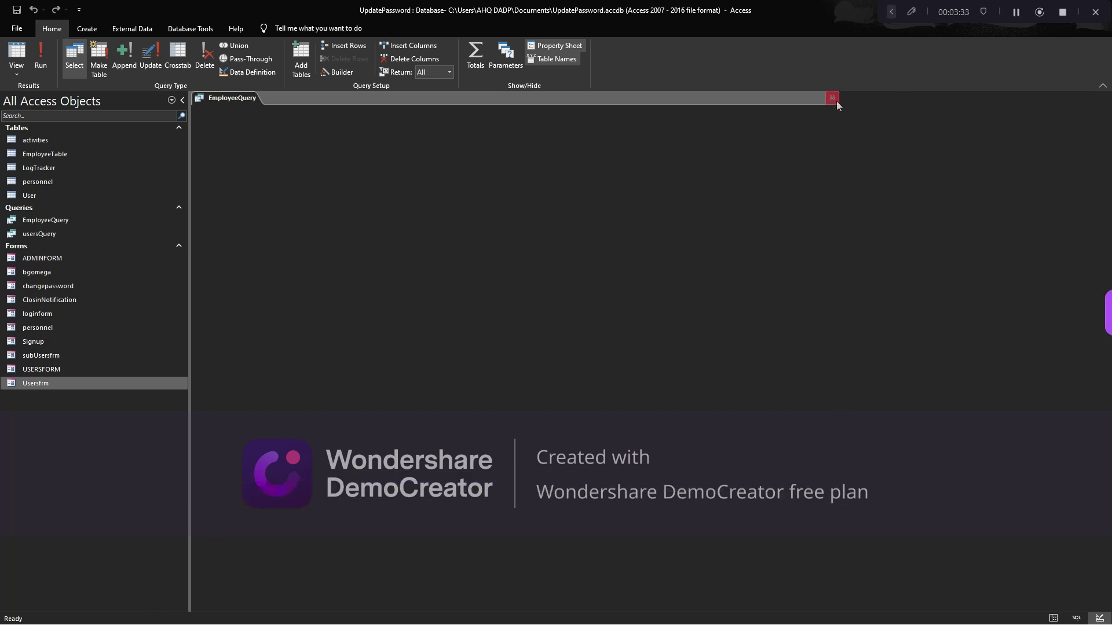
{"action": "left_click", "coordinate": [87, 28]}
{"action": "left_click", "coordinate": [240, 58]}
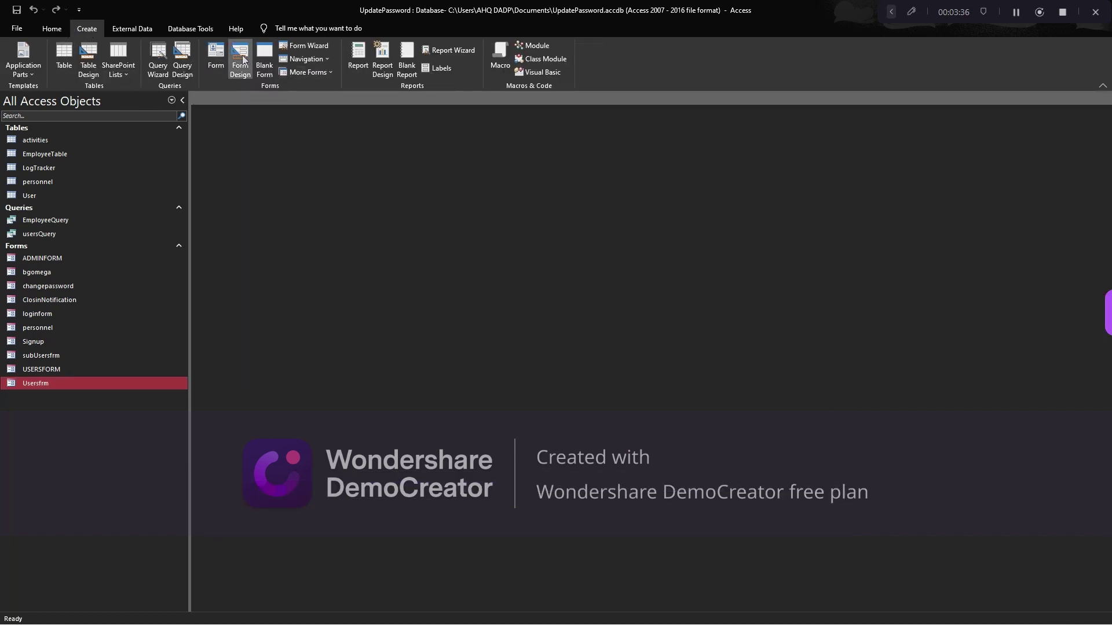
{"action": "left_click_drag", "start_coordinate": [475, 363], "coordinate": [556, 415]}
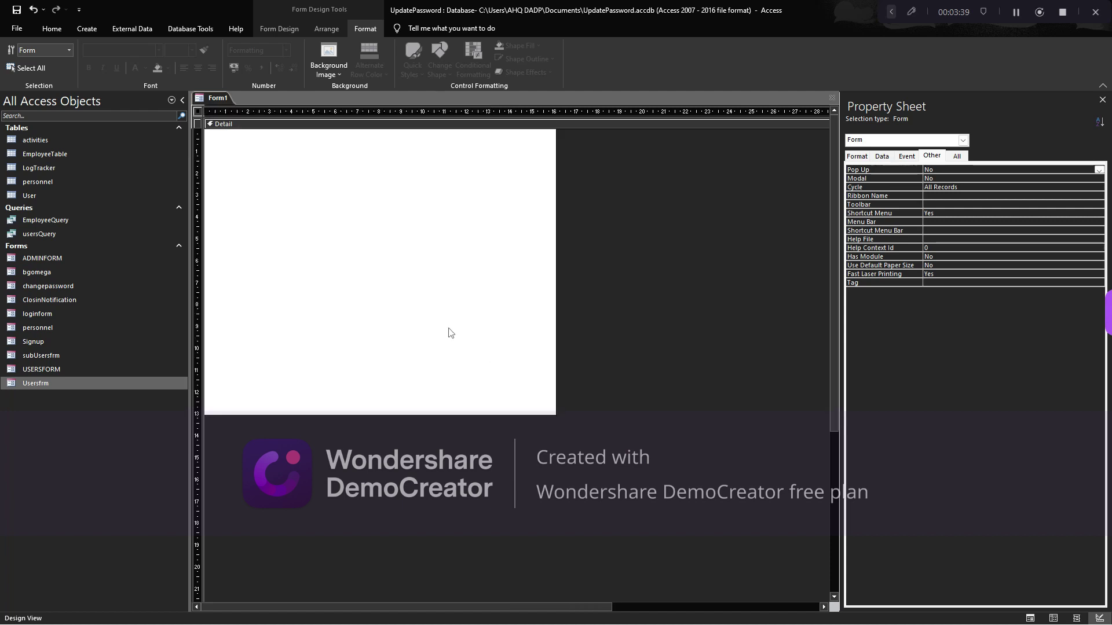
{"action": "left_click", "coordinate": [350, 183]}
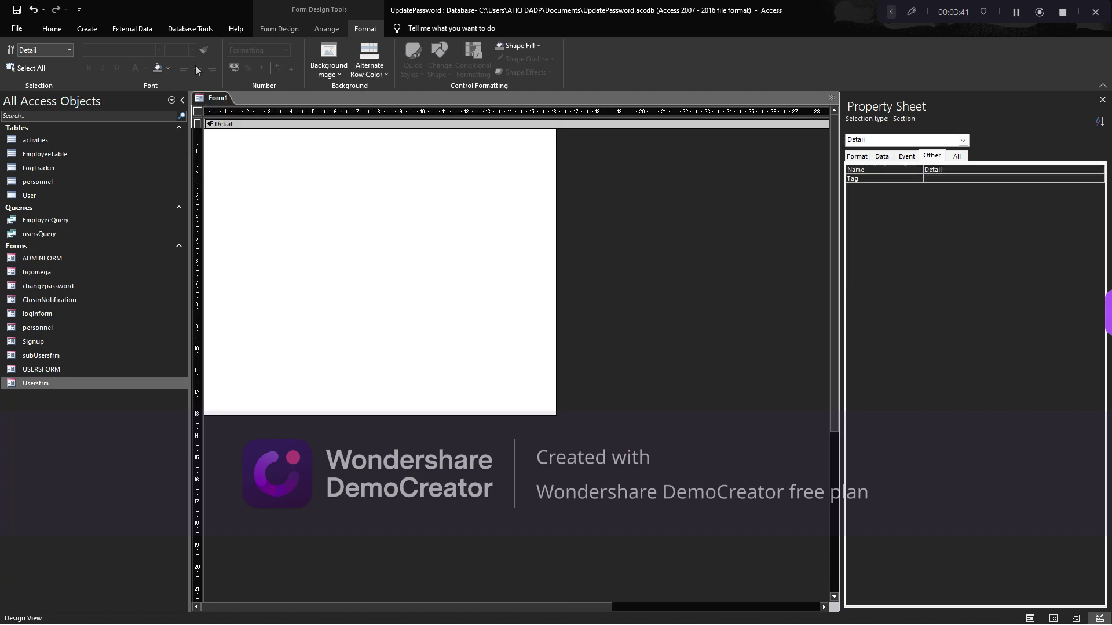
Draw an unbound text box near the top of the form
{"action": "left_click", "coordinate": [280, 29]}
{"action": "left_click", "coordinate": [153, 57]}
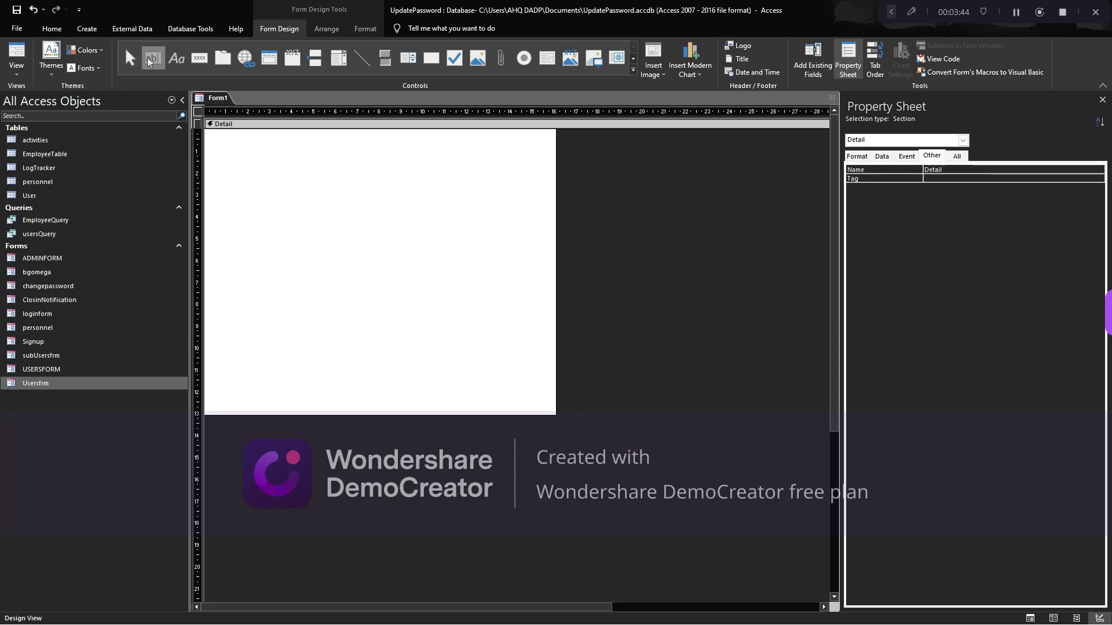
{"action": "left_click_drag", "start_coordinate": [243, 139], "coordinate": [417, 162]}
Delete the text box's label and shift the text box slightly right
{"action": "left_click", "coordinate": [225, 150]}
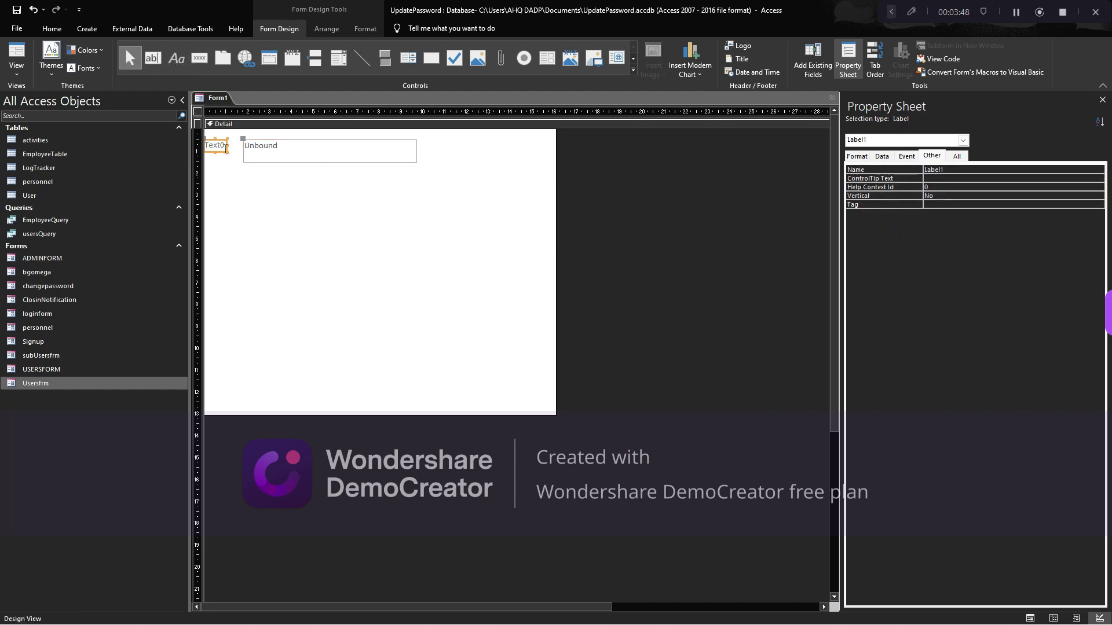
{"action": "key", "text": "Delete"}
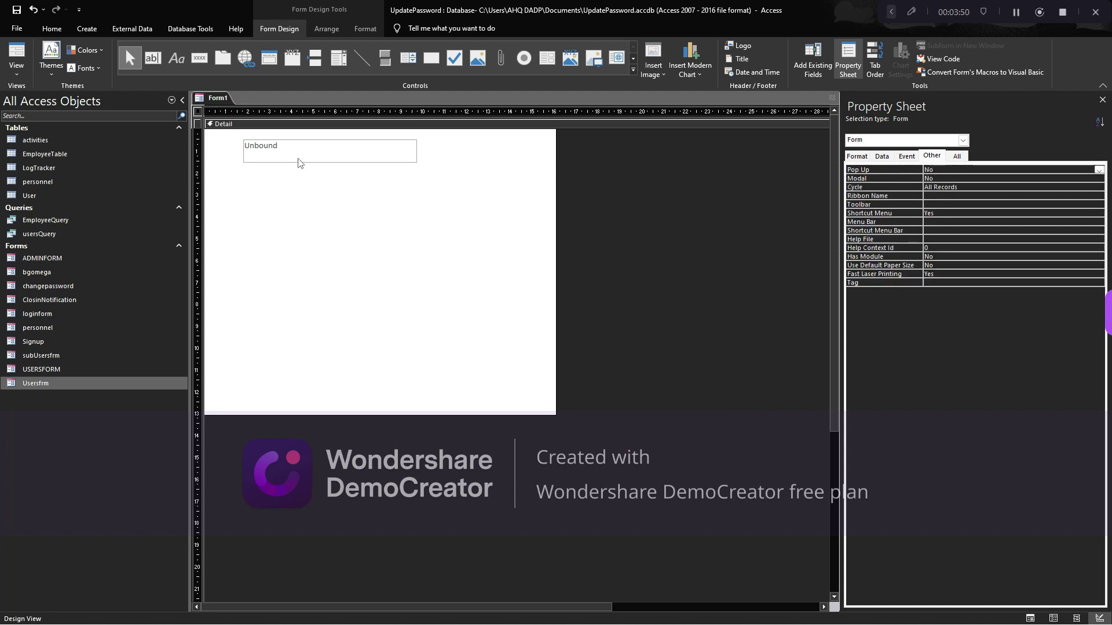
{"action": "left_click", "coordinate": [297, 160]}
{"action": "left_click_drag", "start_coordinate": [371, 165], "coordinate": [387, 162]}
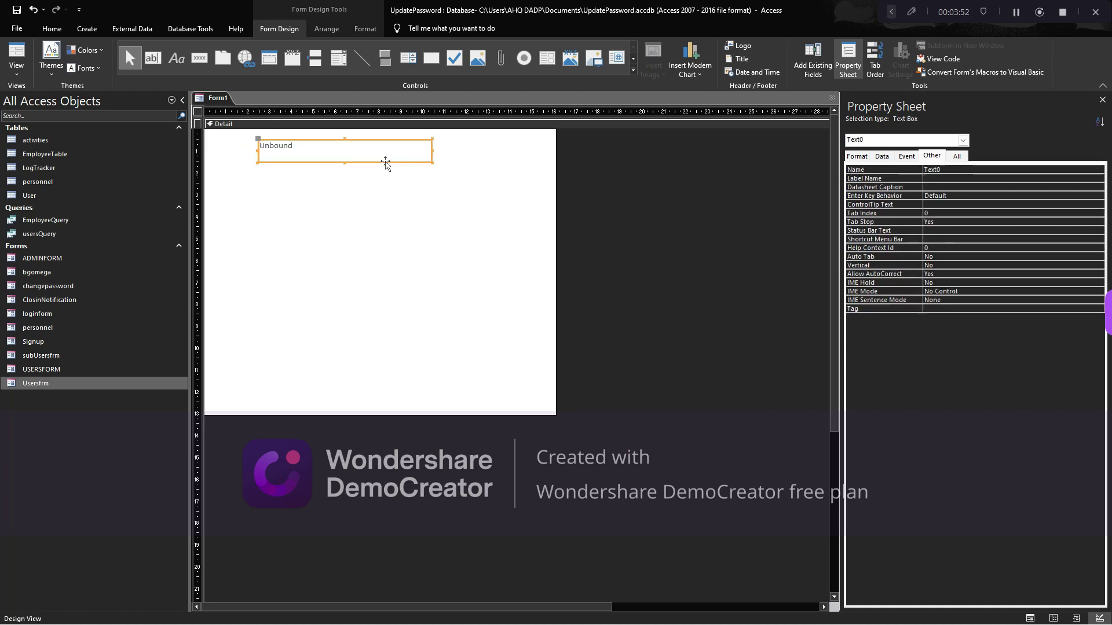
{"action": "left_click", "coordinate": [320, 152]}
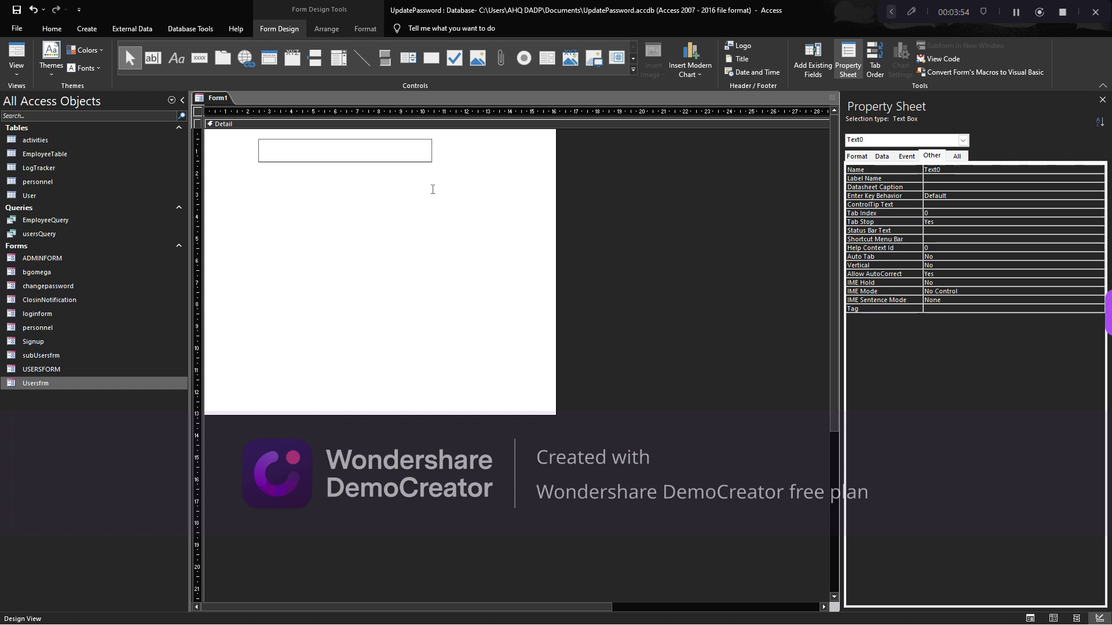
{"action": "left_click", "coordinate": [417, 174]}
{"action": "left_click", "coordinate": [416, 154]}
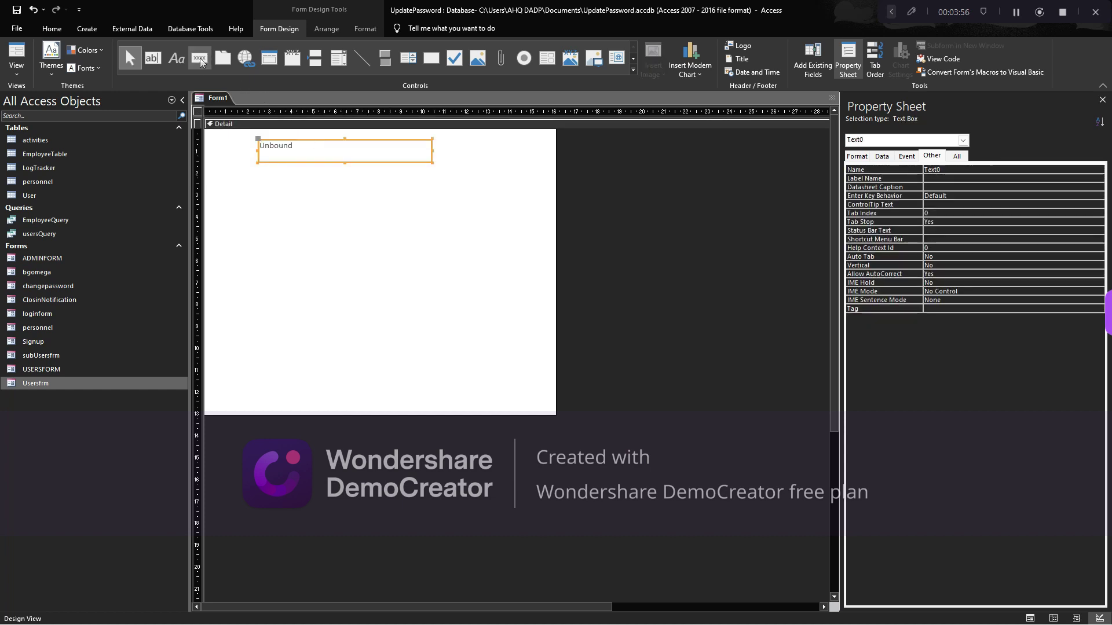
Add a command button captioned Search to the right of the text box, skipping the wizard
{"action": "left_click", "coordinate": [199, 61]}
{"action": "left_click_drag", "start_coordinate": [446, 141], "coordinate": [511, 165]}
{"action": "left_click", "coordinate": [515, 315]}
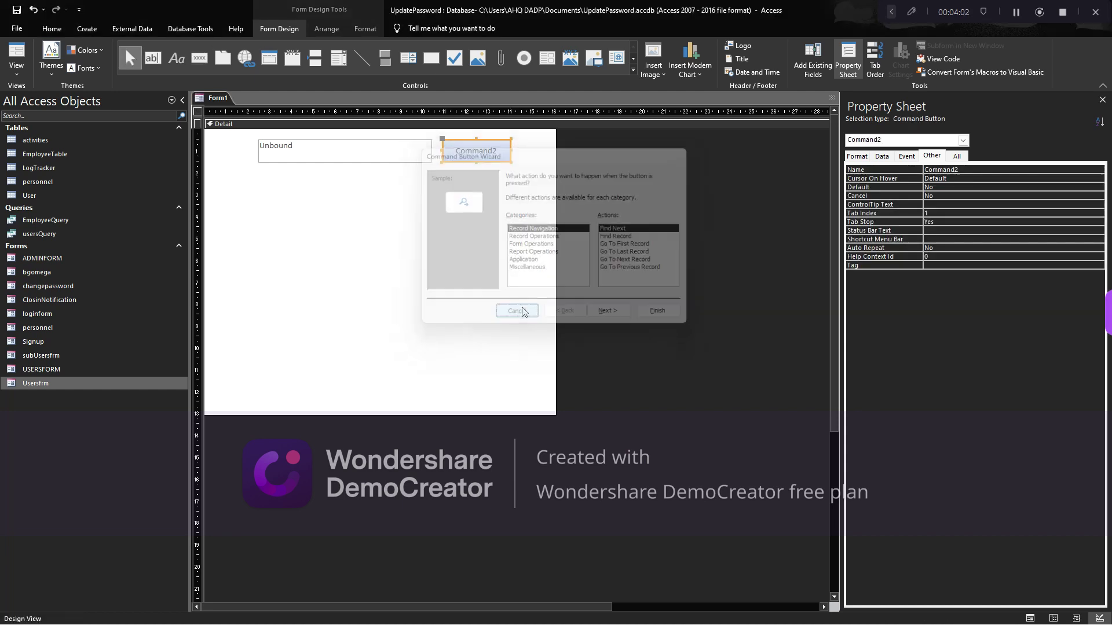
{"action": "double_click", "coordinate": [482, 153]}
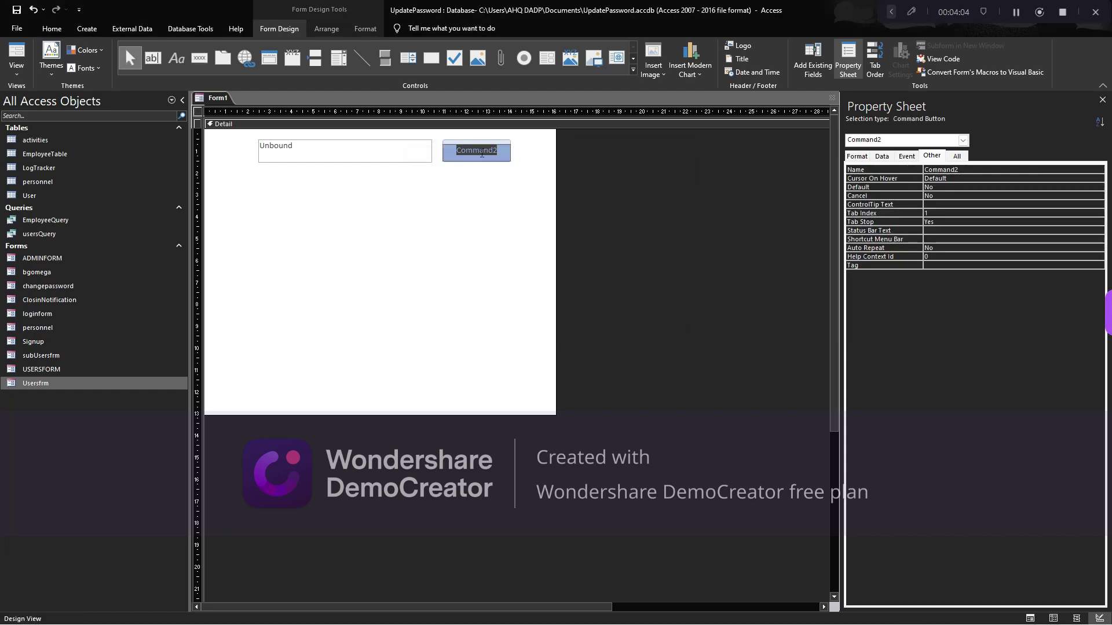
{"action": "type", "text": "Se"}
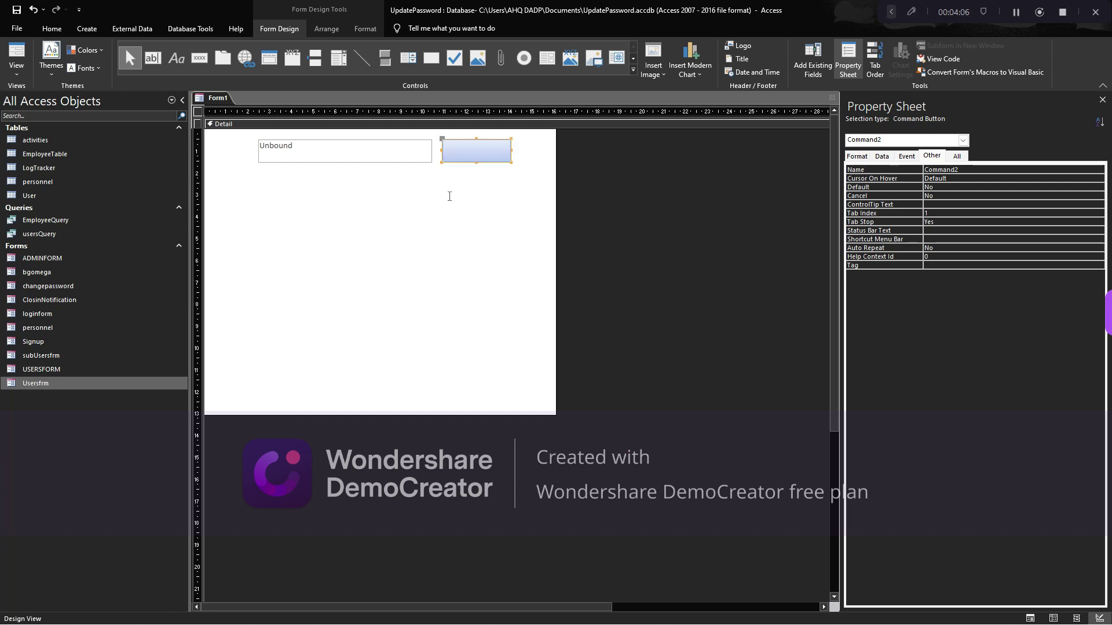
{"action": "left_click", "coordinate": [353, 154]}
Rename the text box TxtSearch
{"action": "left_click", "coordinate": [868, 168]}
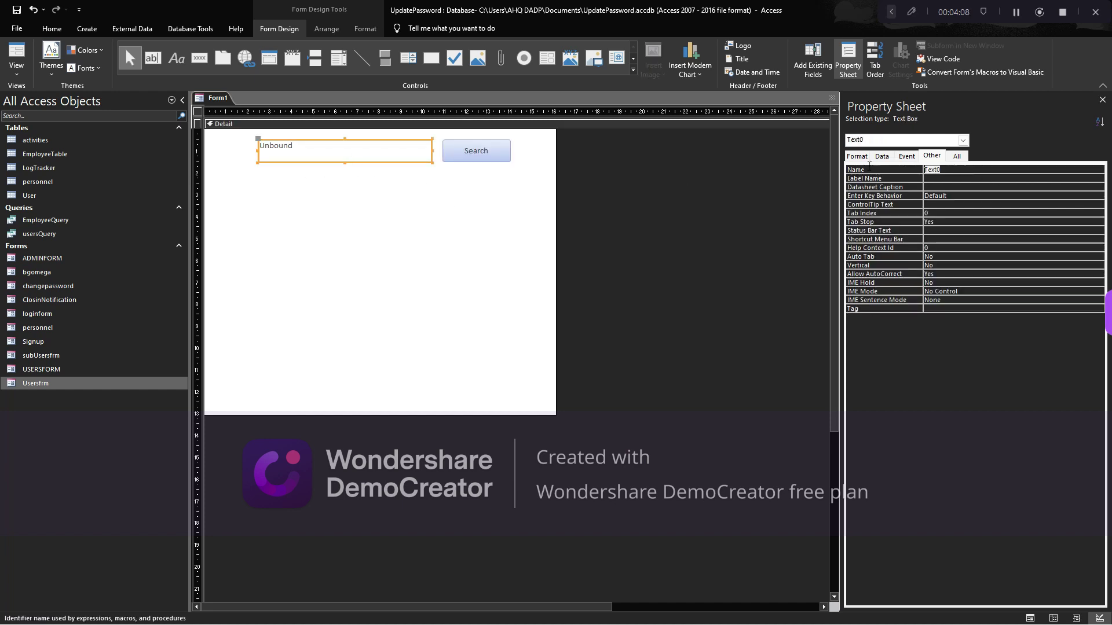
{"action": "type", "text": "Txt"}
{"action": "left_click", "coordinate": [392, 256]}
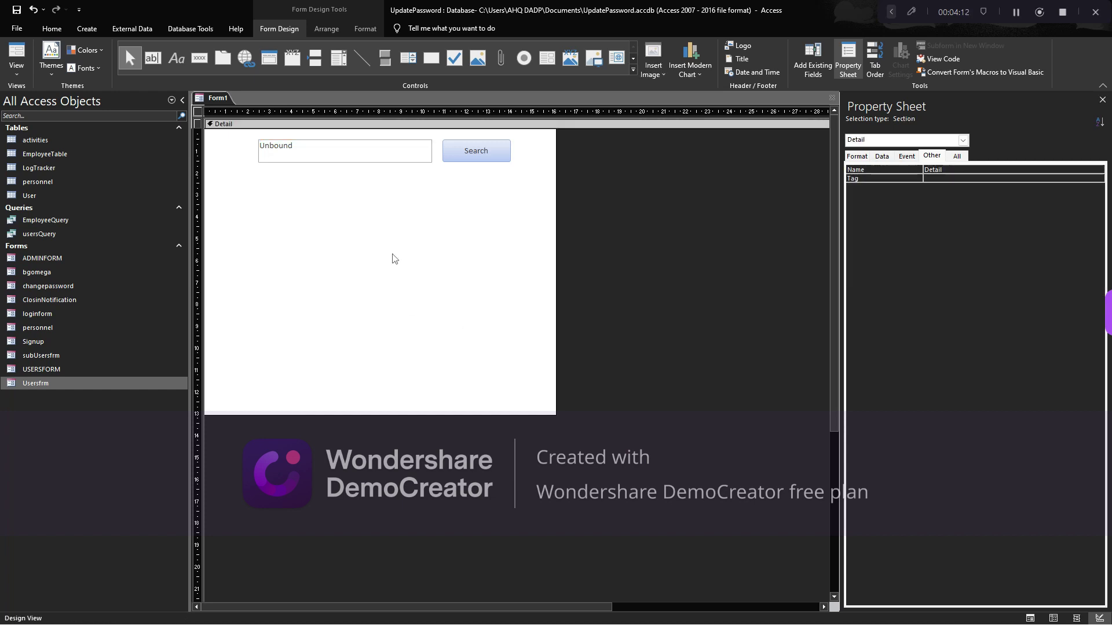
{"action": "left_click", "coordinate": [364, 160]}
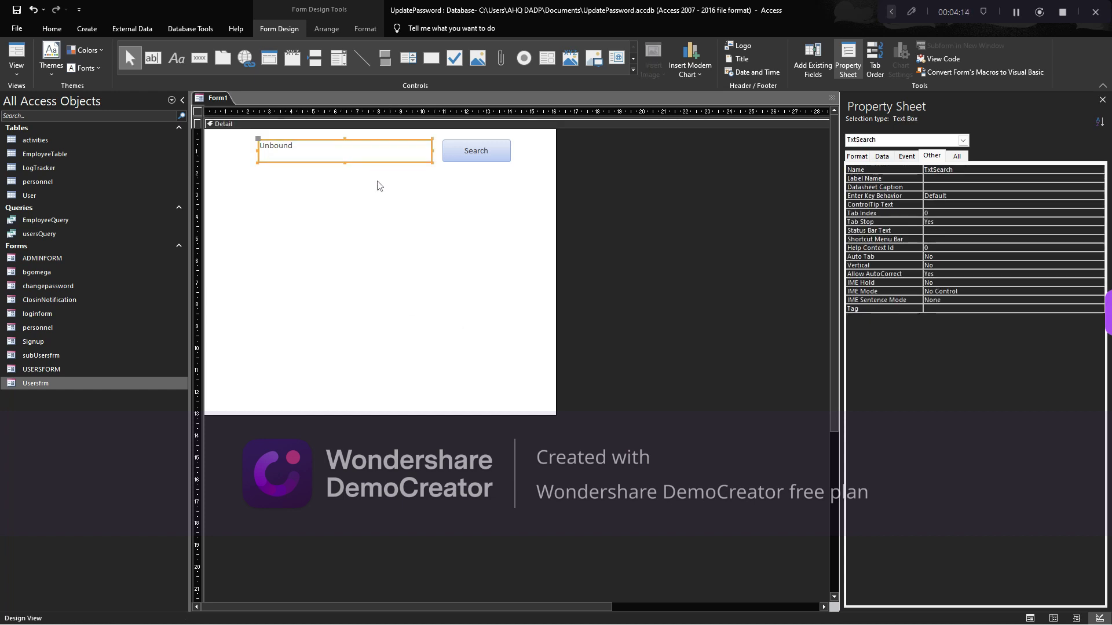
Paste a second text box, name it TxtDummy, and shrink it toward the form's left
{"action": "key", "text": "ctrl+v"}
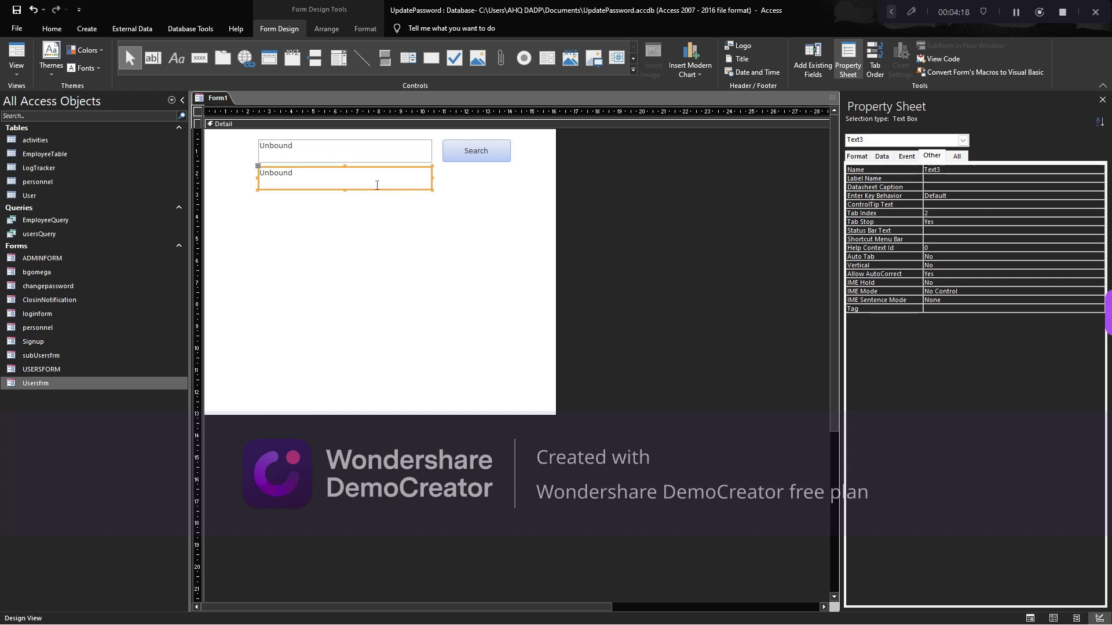
{"action": "left_click", "coordinate": [881, 169]}
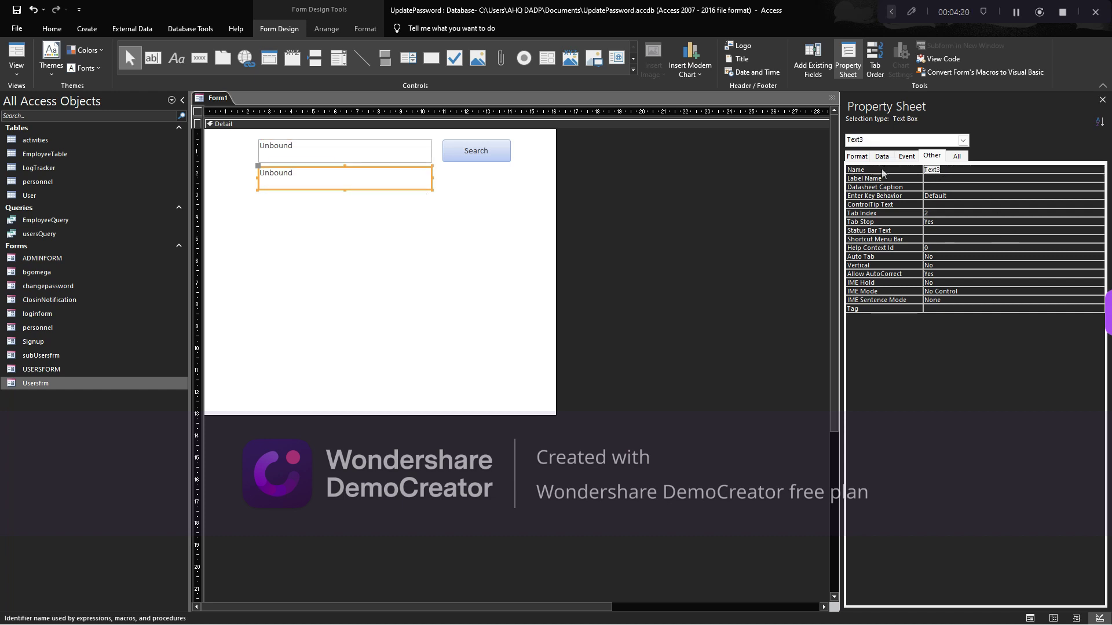
{"action": "type", "text": "TxtDummy"}
{"action": "left_click", "coordinate": [435, 191]}
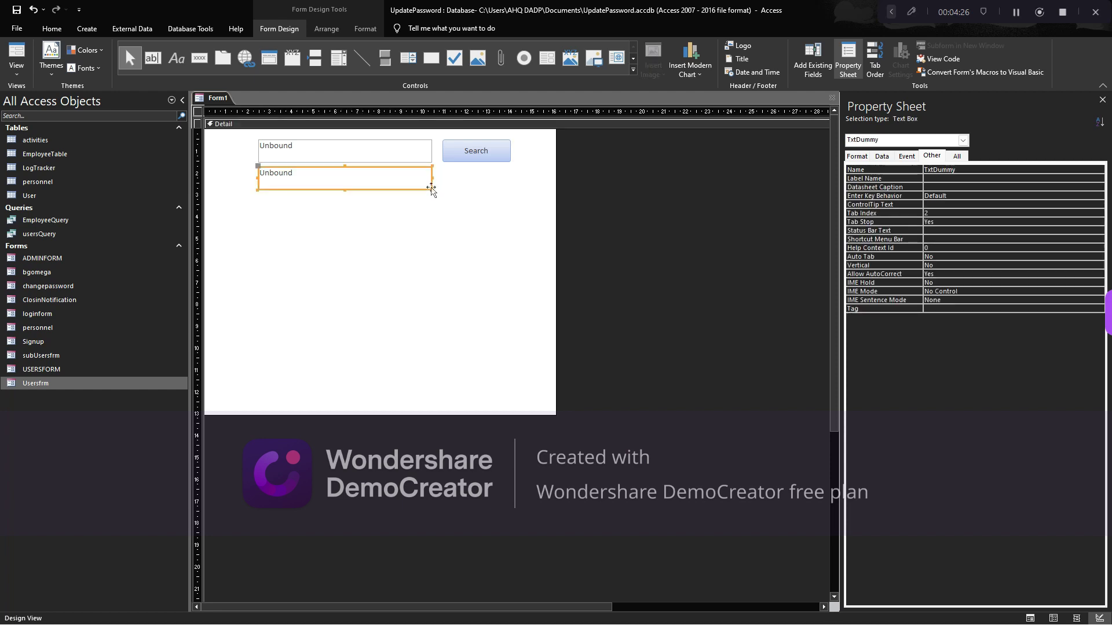
{"action": "left_click_drag", "start_coordinate": [432, 190], "coordinate": [253, 164]}
{"action": "left_click", "coordinate": [330, 204]}
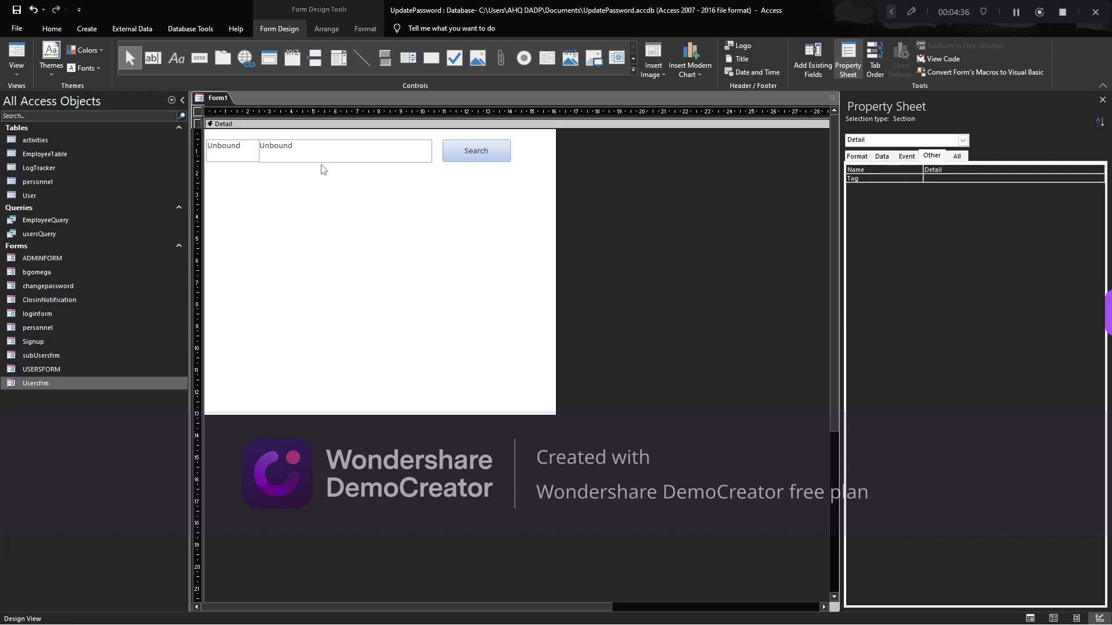
Narrow and shorten TxtSearch, then bring up the form's Save As prompt
{"action": "left_click", "coordinate": [305, 155]}
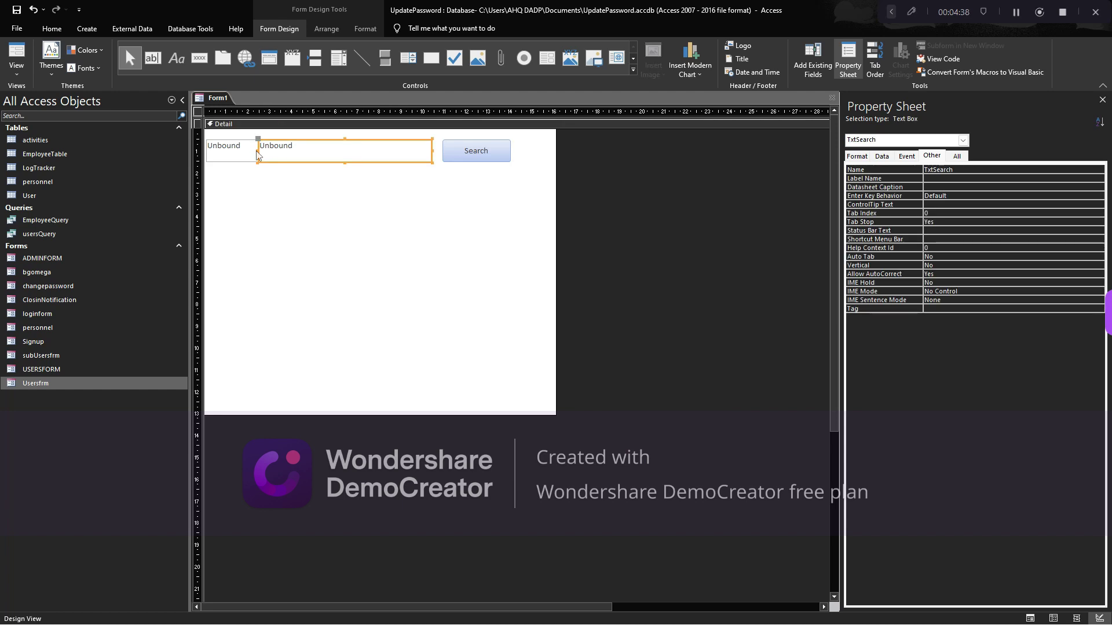
{"action": "left_click_drag", "start_coordinate": [257, 155], "coordinate": [282, 156]}
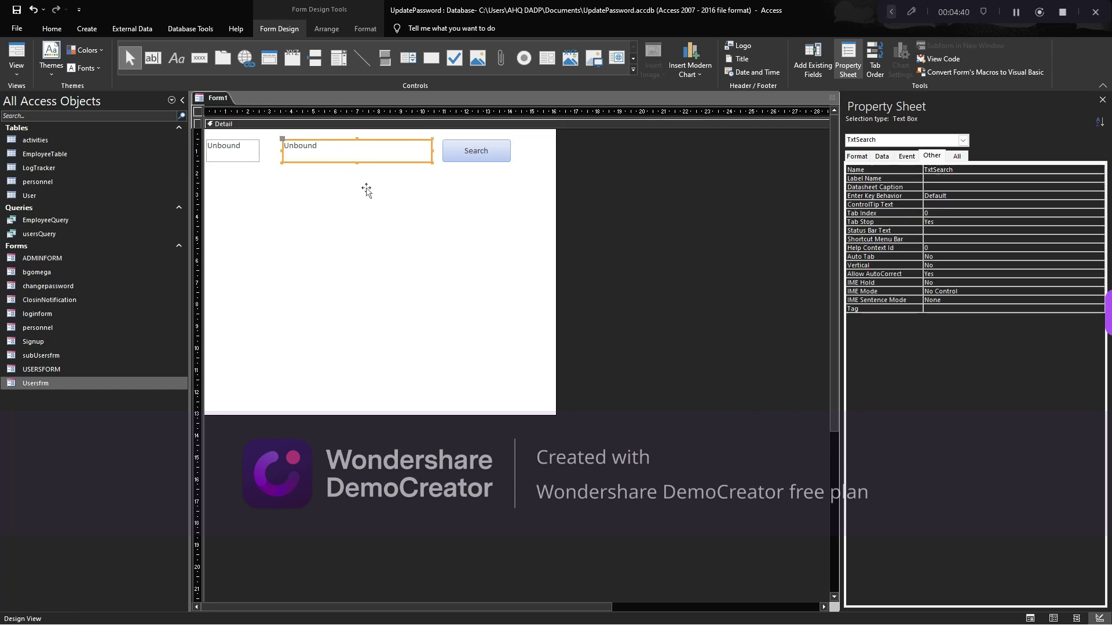
{"action": "left_click", "coordinate": [411, 220]}
{"action": "left_click", "coordinate": [360, 154]}
{"action": "left_click", "coordinate": [391, 245]}
{"action": "left_click", "coordinate": [338, 156]}
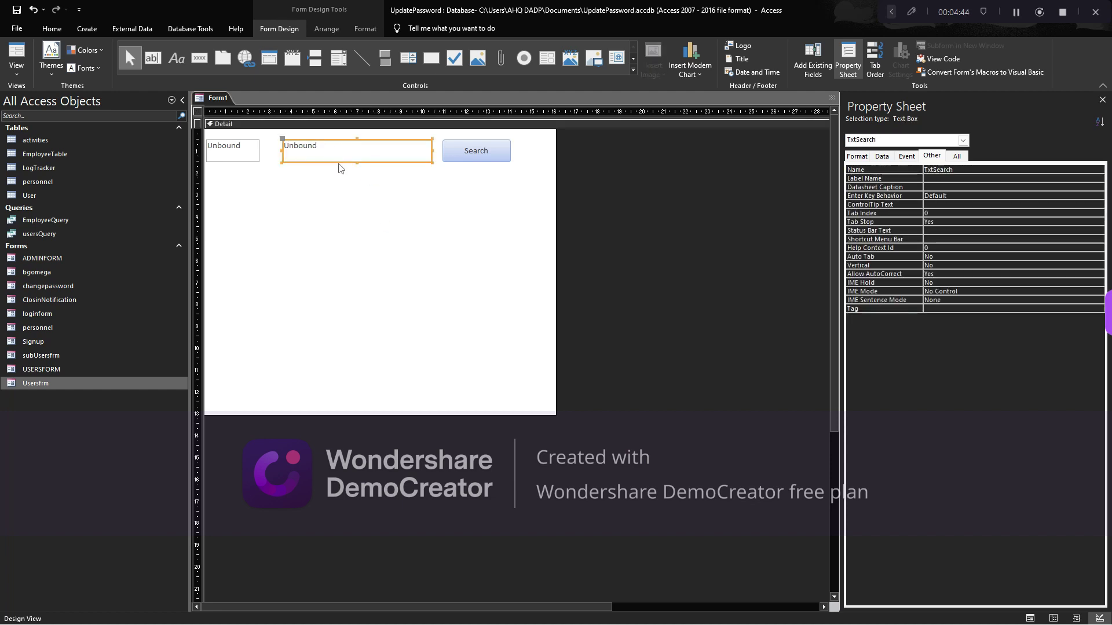
{"action": "left_click_drag", "start_coordinate": [356, 162], "coordinate": [355, 163]}
{"action": "left_click", "coordinate": [356, 177]}
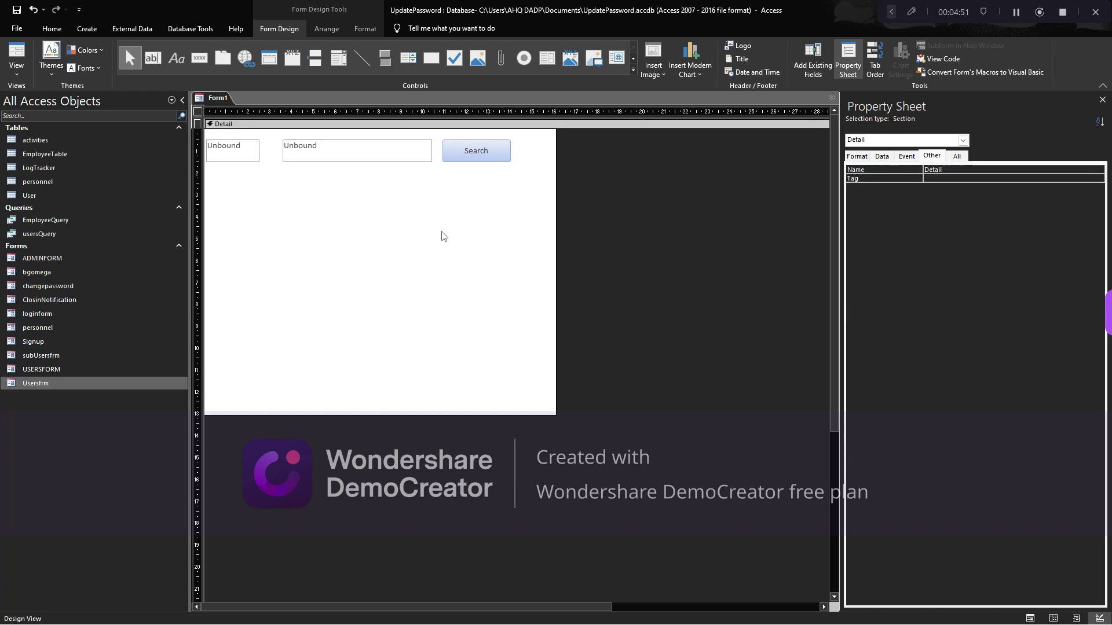
{"action": "key", "text": "ctrl+s"}
{"action": "left_click_drag", "start_coordinate": [533, 194], "coordinate": [652, 202]}
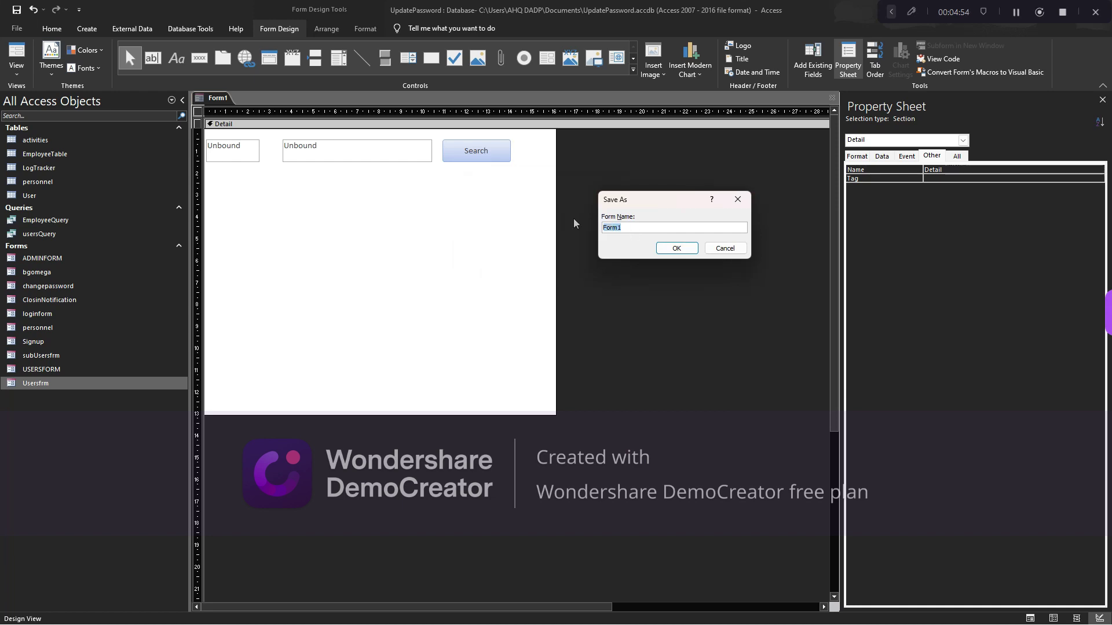
Save the form as Employeeform and close its design view
{"action": "type", "text": "M"}
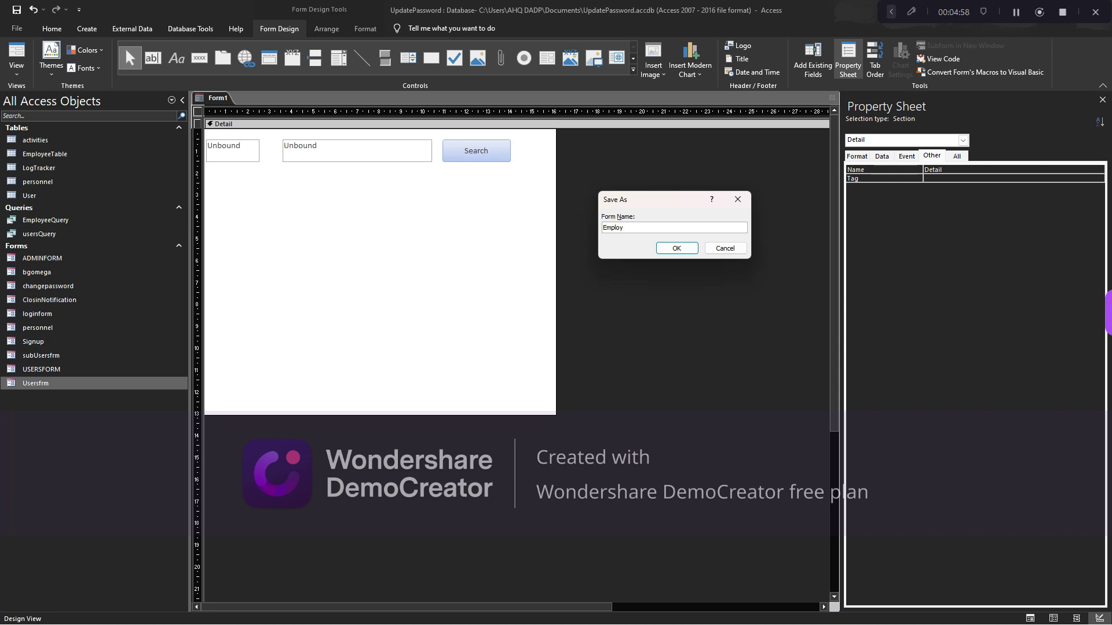
{"action": "key", "text": "Return"}
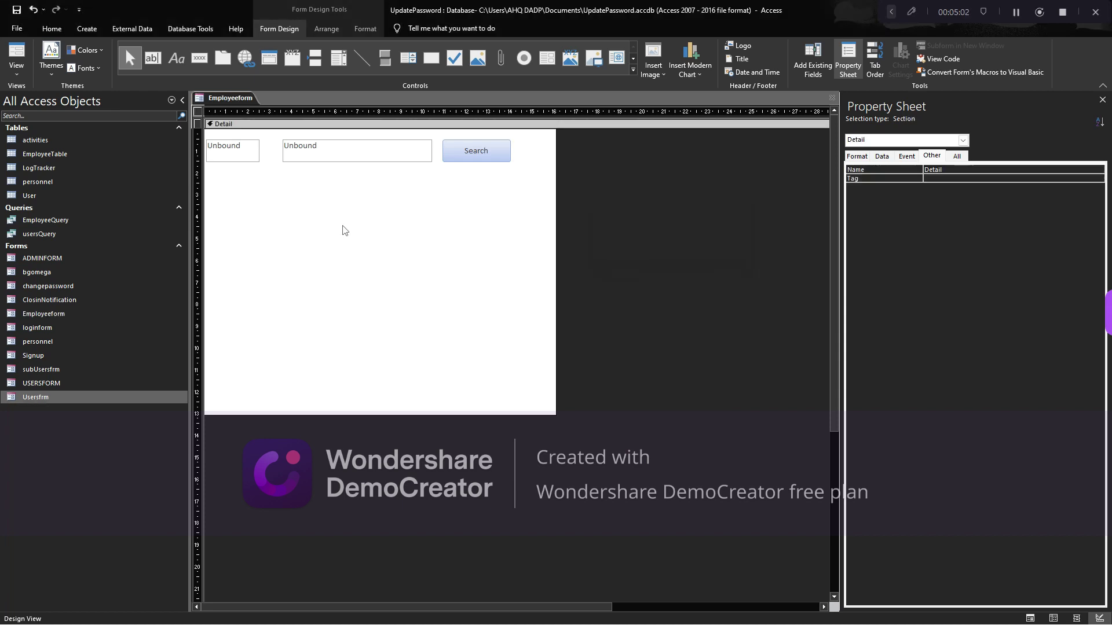
{"action": "left_click", "coordinate": [832, 97]}
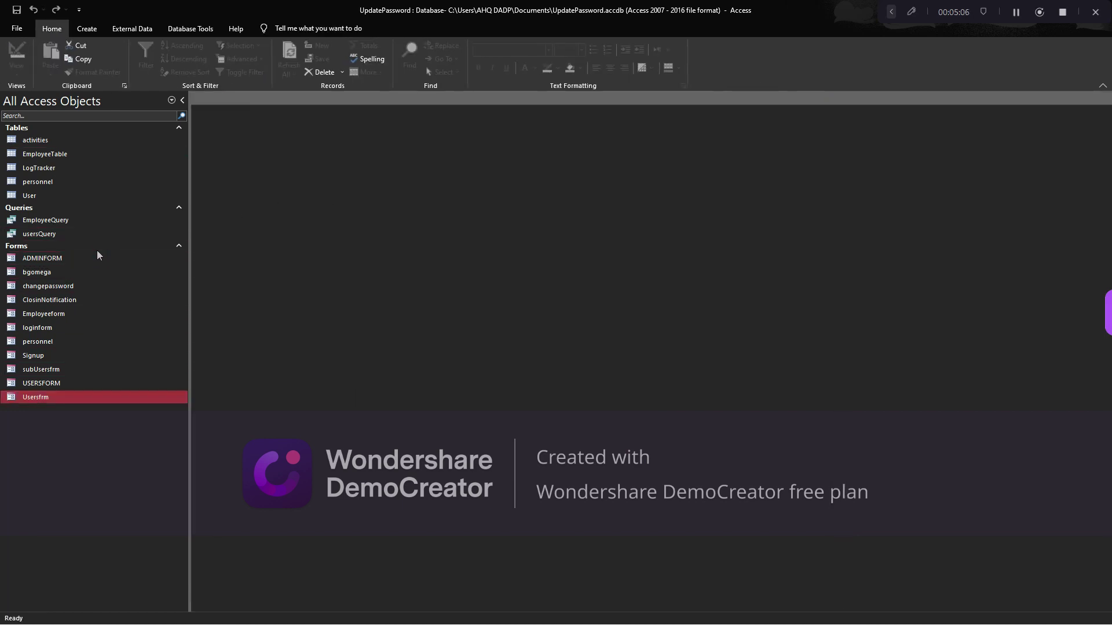
Build an EmployeeQuery form with the Form Wizard using all four query fields, opening it in Design View
{"action": "left_click", "coordinate": [12, 222]}
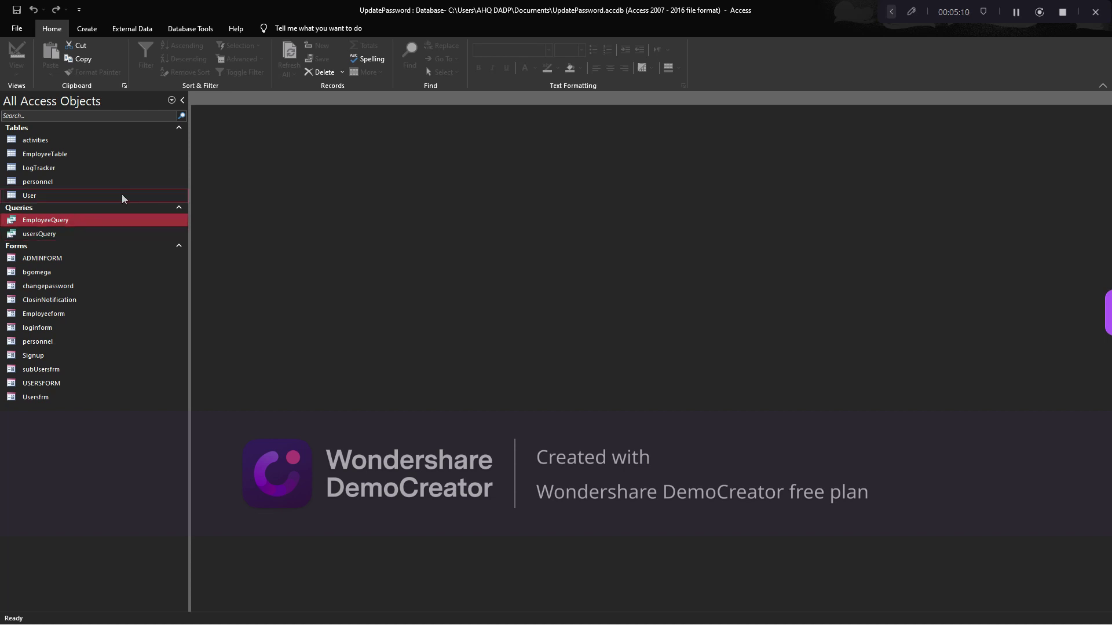
{"action": "left_click", "coordinate": [87, 28]}
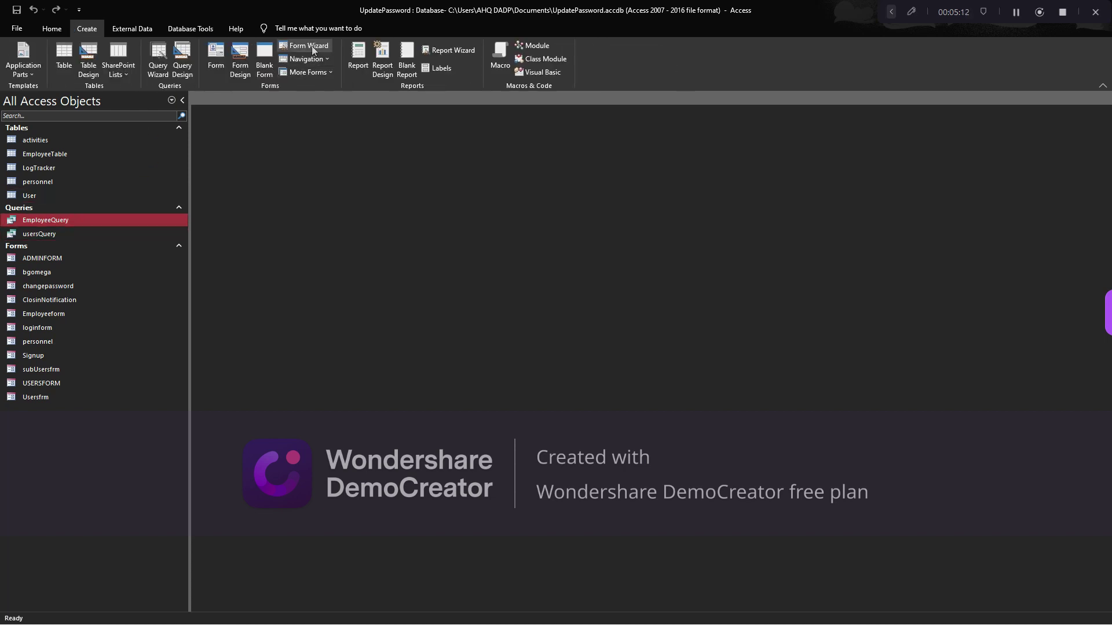
{"action": "left_click", "coordinate": [311, 46]}
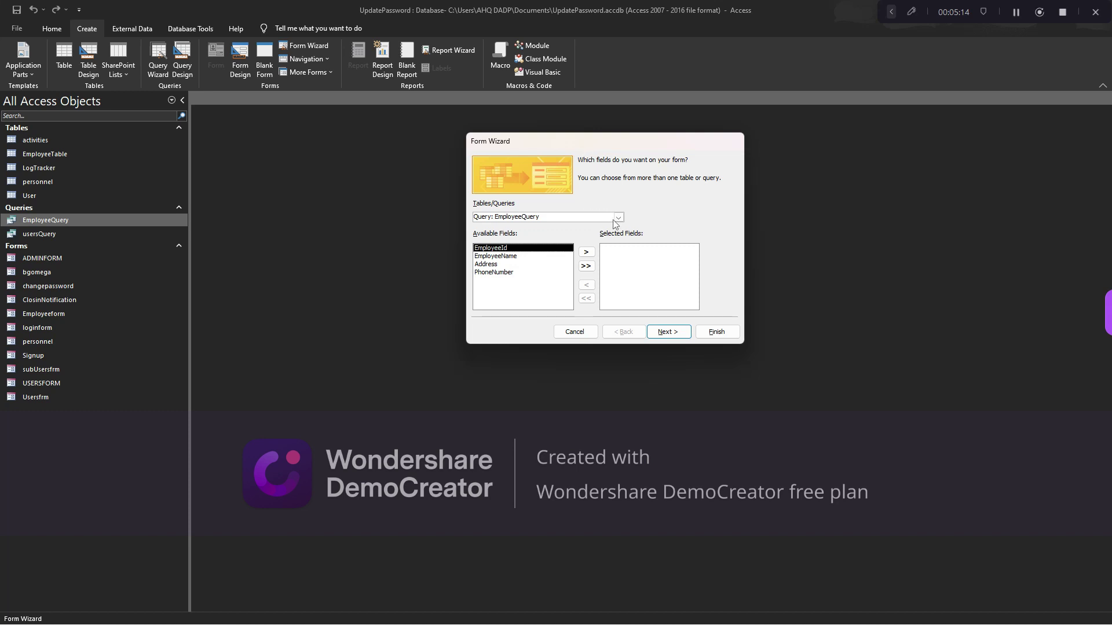
{"action": "left_click", "coordinate": [585, 267]}
{"action": "left_click", "coordinate": [667, 332]}
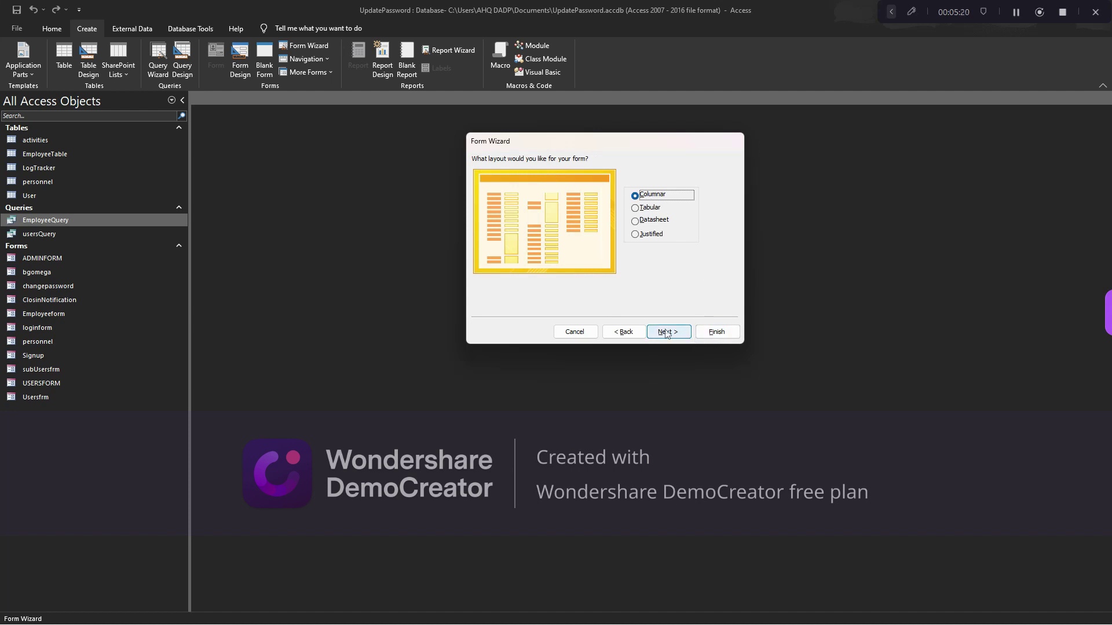
{"action": "left_click", "coordinate": [665, 334]}
{"action": "left_click", "coordinate": [591, 270]}
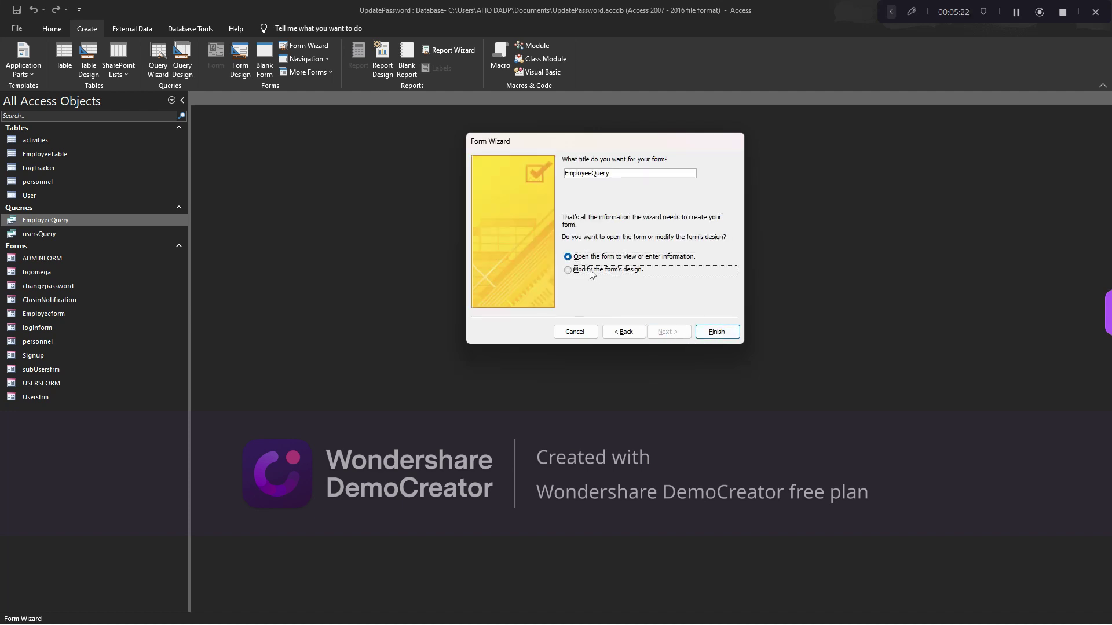
{"action": "left_click", "coordinate": [716, 331]}
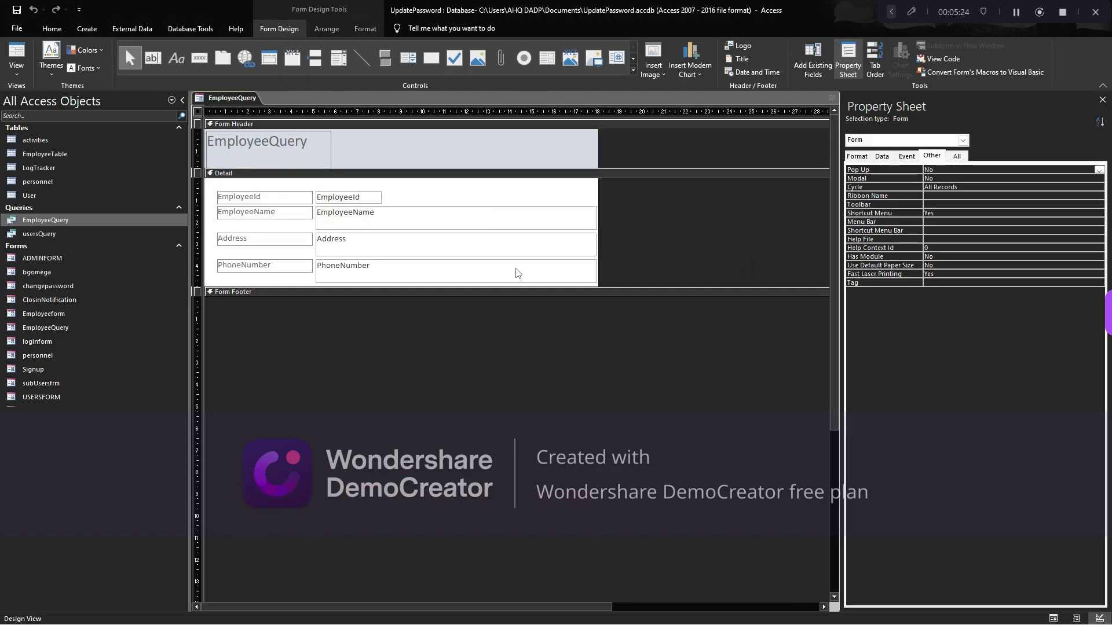
Select the four text boxes and size them To Shortest and To Narrowest
{"action": "left_click_drag", "start_coordinate": [381, 318], "coordinate": [380, 325]}
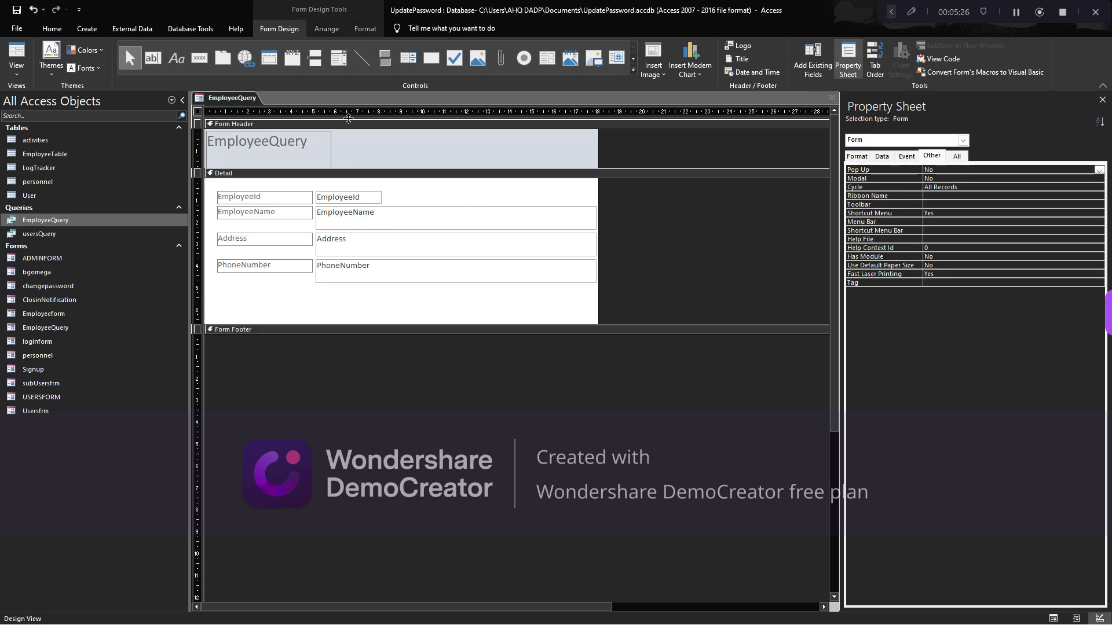
{"action": "left_click_drag", "start_coordinate": [348, 184], "coordinate": [406, 288]}
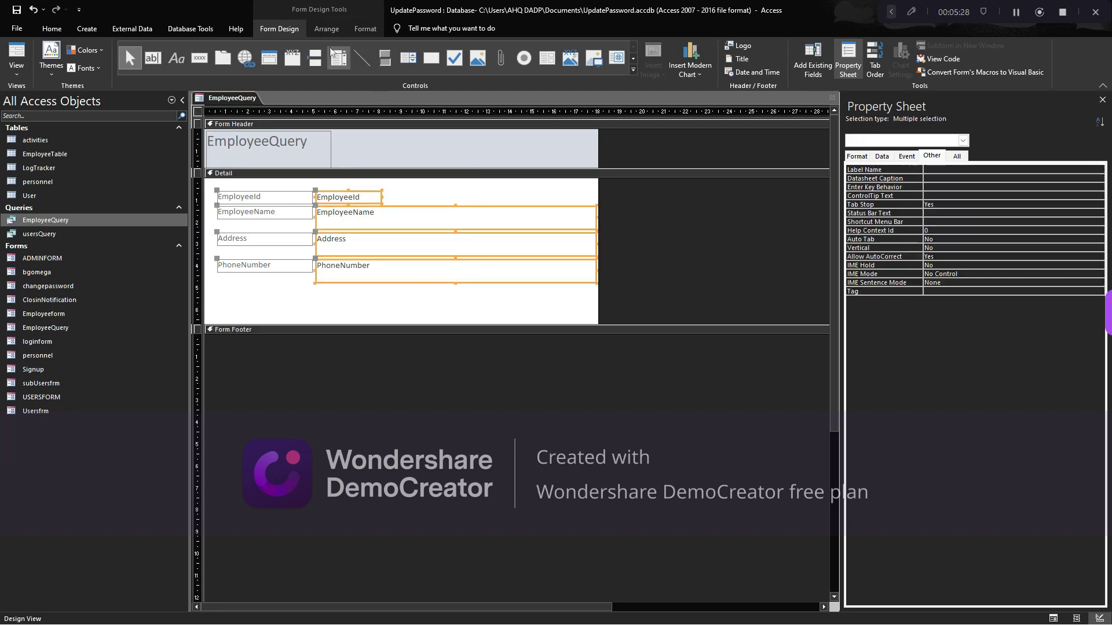
{"action": "left_click", "coordinate": [310, 32]}
{"action": "left_click", "coordinate": [578, 64]}
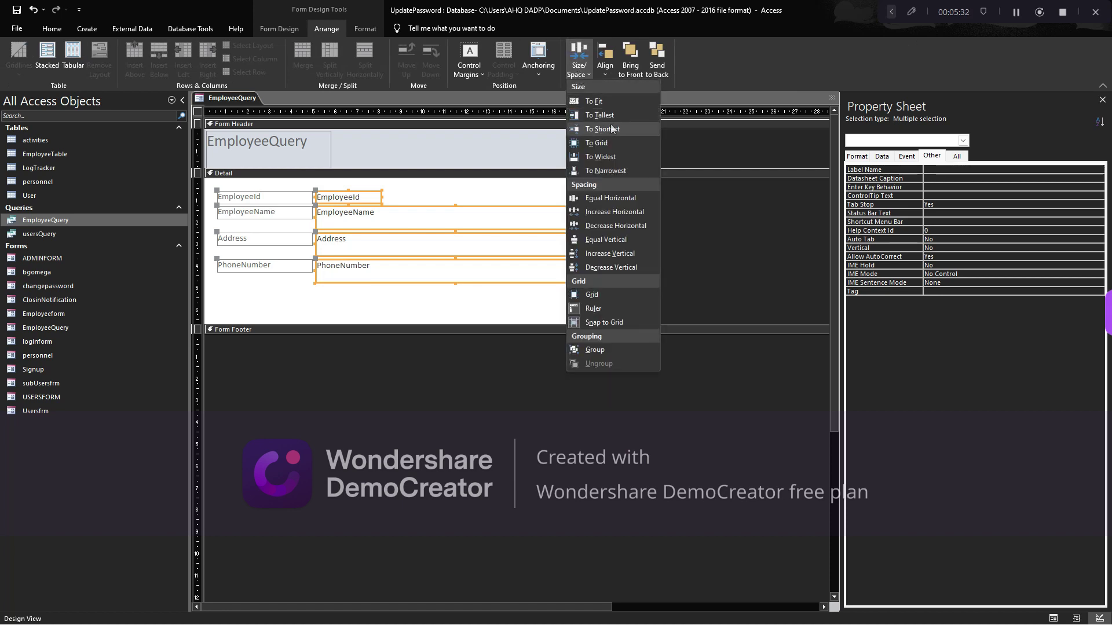
{"action": "left_click", "coordinate": [611, 128]}
{"action": "left_click", "coordinate": [579, 64]}
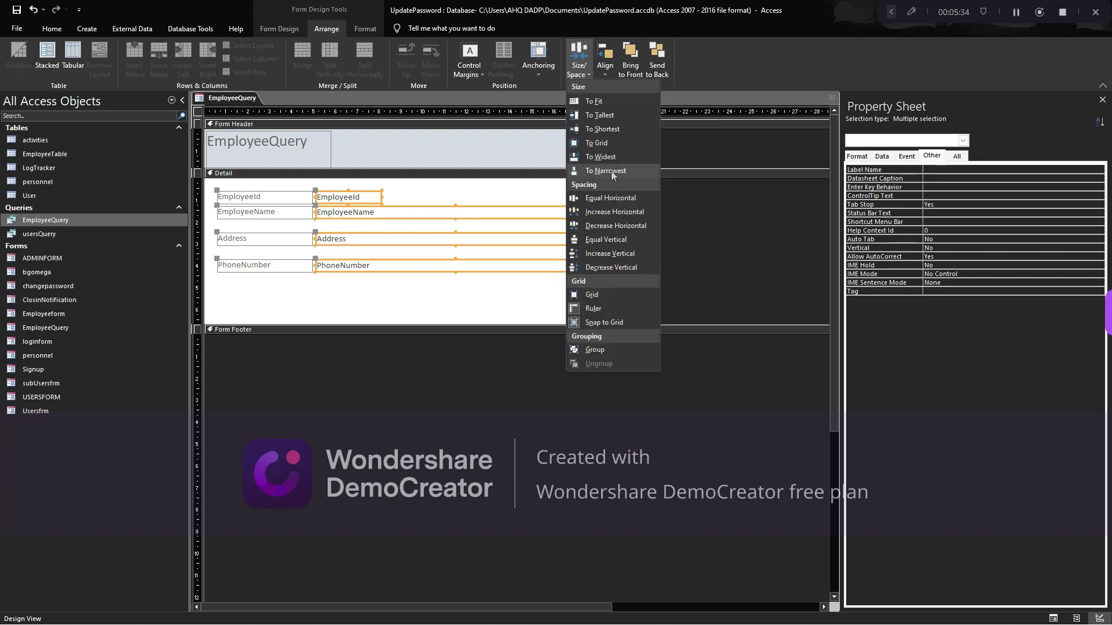
{"action": "left_click", "coordinate": [610, 172]}
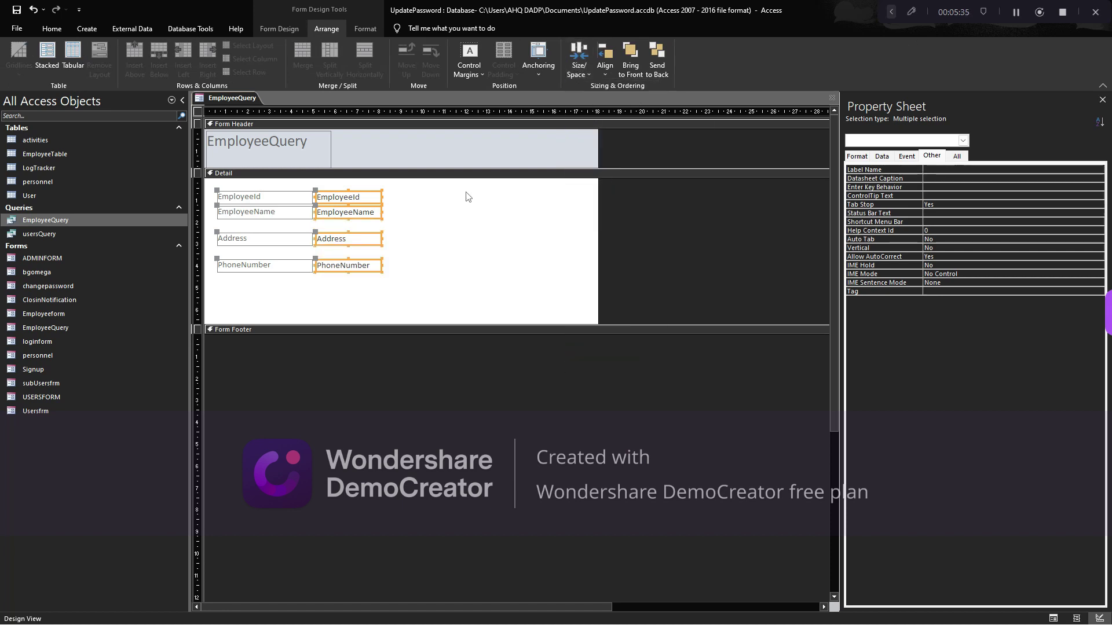
Space the four text boxes with Equal Vertical spacing and widen them together
{"action": "left_click", "coordinate": [608, 75]}
{"action": "left_click", "coordinate": [580, 72]}
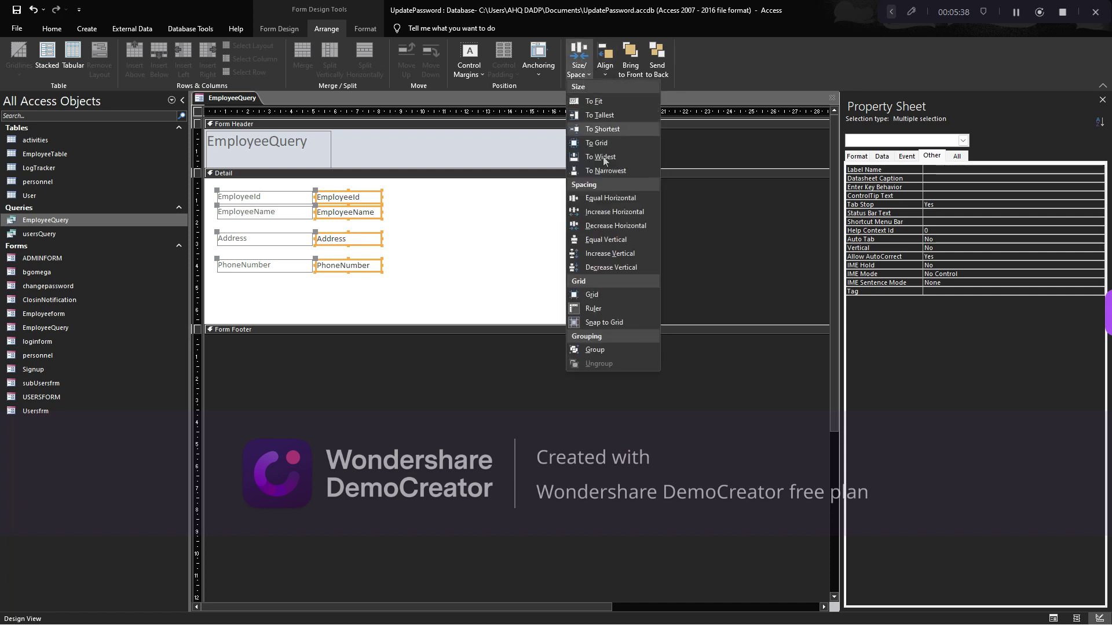
{"action": "left_click", "coordinate": [607, 241]}
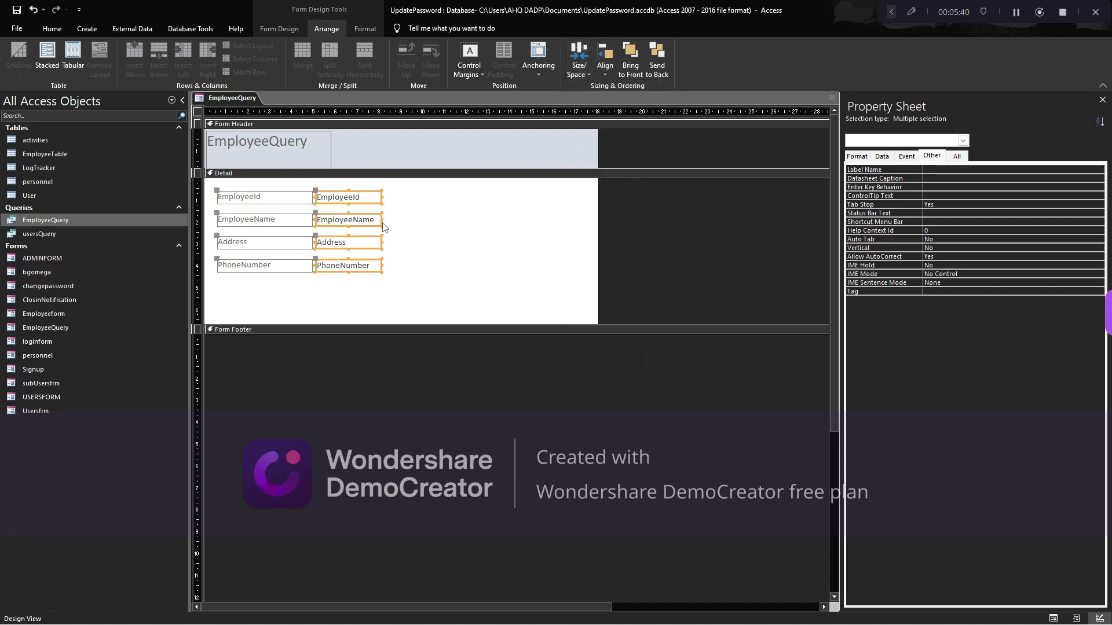
{"action": "left_click_drag", "start_coordinate": [379, 219], "coordinate": [503, 219]}
{"action": "left_click", "coordinate": [330, 149]}
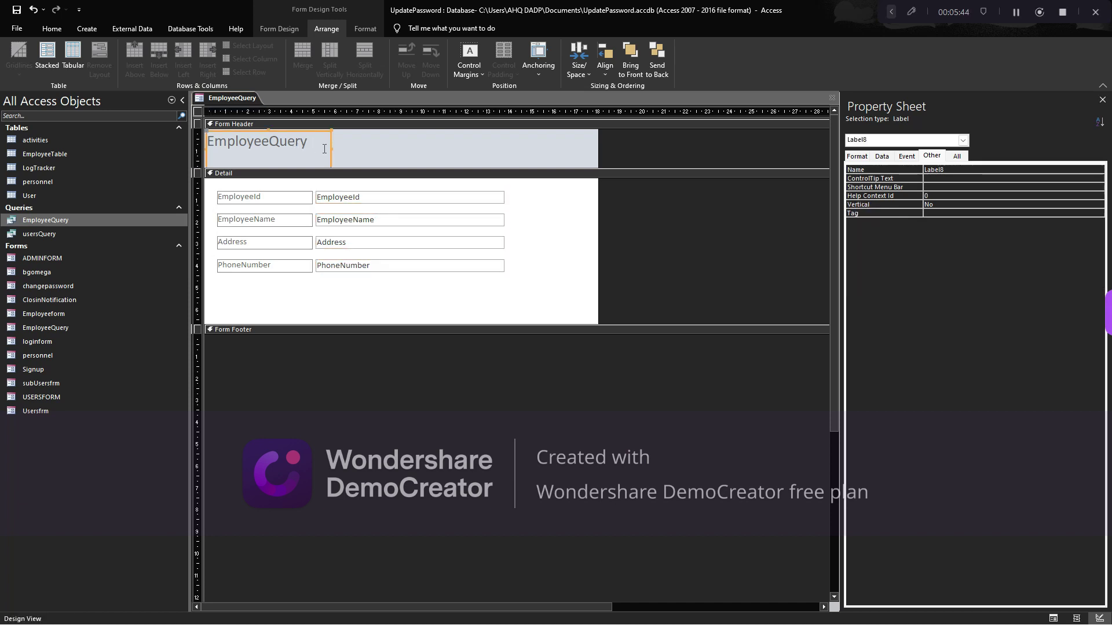
Delete the EmployeeQuery header label, turn off Form Header/Footer, and nudge the fields down
{"action": "key", "text": "Delete"}
{"action": "left_click", "coordinate": [386, 134]}
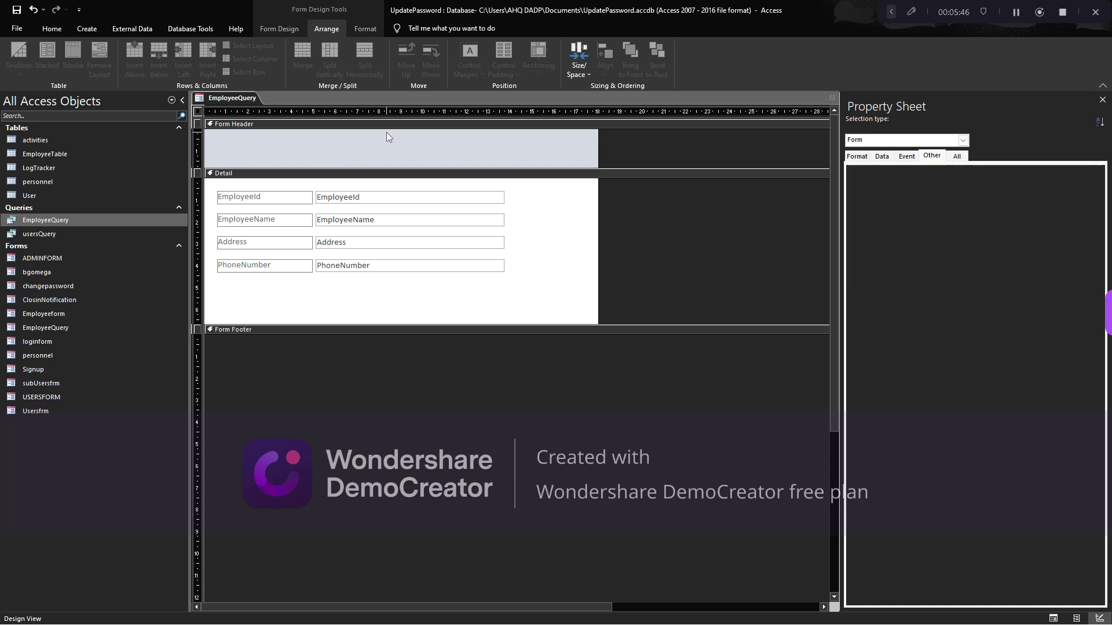
{"action": "right_click", "coordinate": [552, 211]}
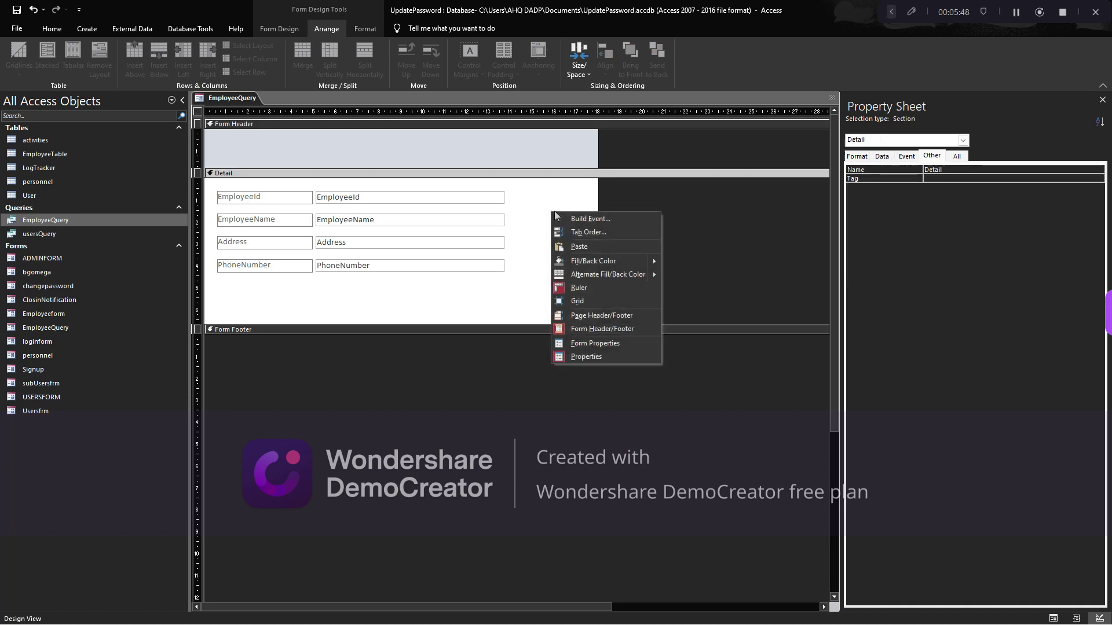
{"action": "left_click", "coordinate": [568, 329]}
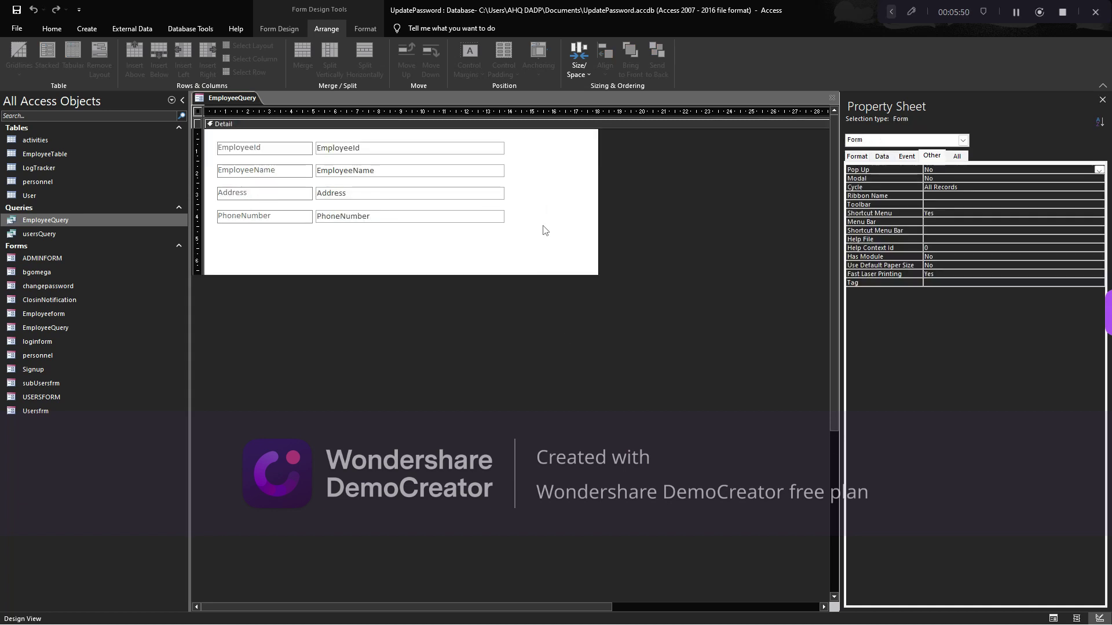
{"action": "left_click", "coordinate": [448, 112]}
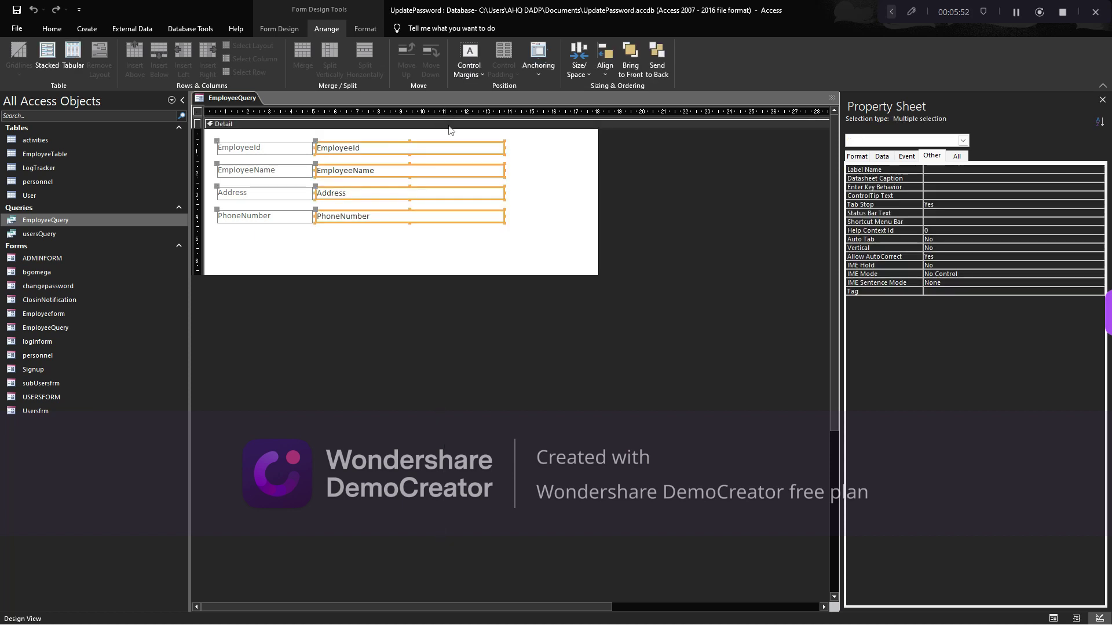
{"action": "key", "text": "Down"}
{"action": "key", "text": "Down"}
{"action": "key", "text": "Down"}
{"action": "key", "text": "Down"}
{"action": "left_click", "coordinate": [591, 181]}
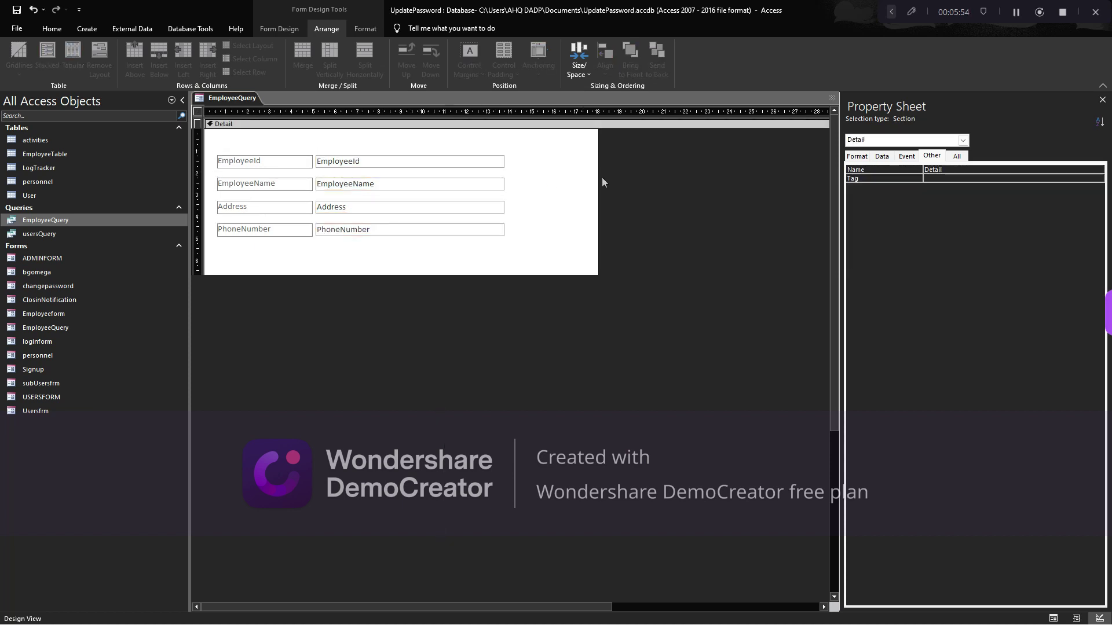
Shrink the Detail area tightly around the fields and close the EmployeeQuery form design
{"action": "left_click_drag", "start_coordinate": [598, 176], "coordinate": [523, 179]}
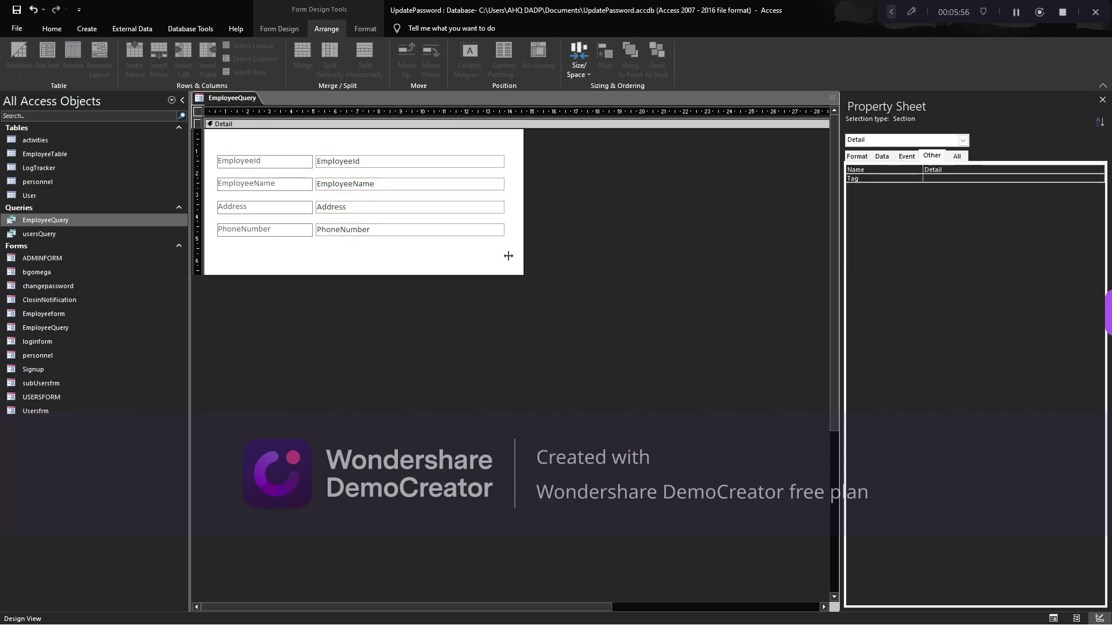
{"action": "left_click_drag", "start_coordinate": [522, 275], "coordinate": [517, 256]}
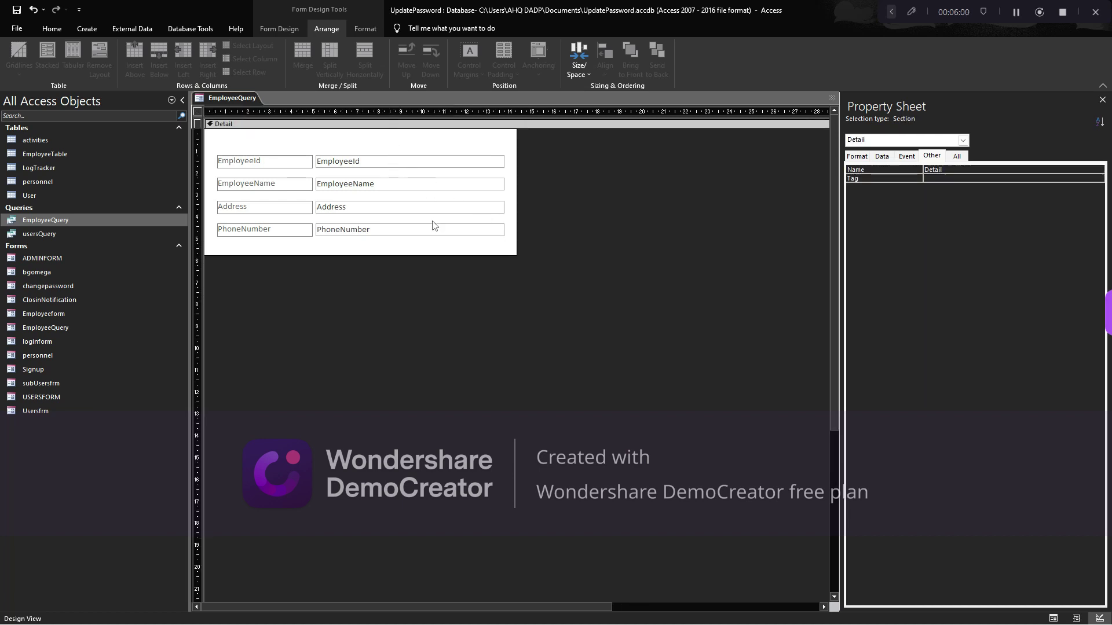
{"action": "left_click_drag", "start_coordinate": [405, 257], "coordinate": [405, 264]}
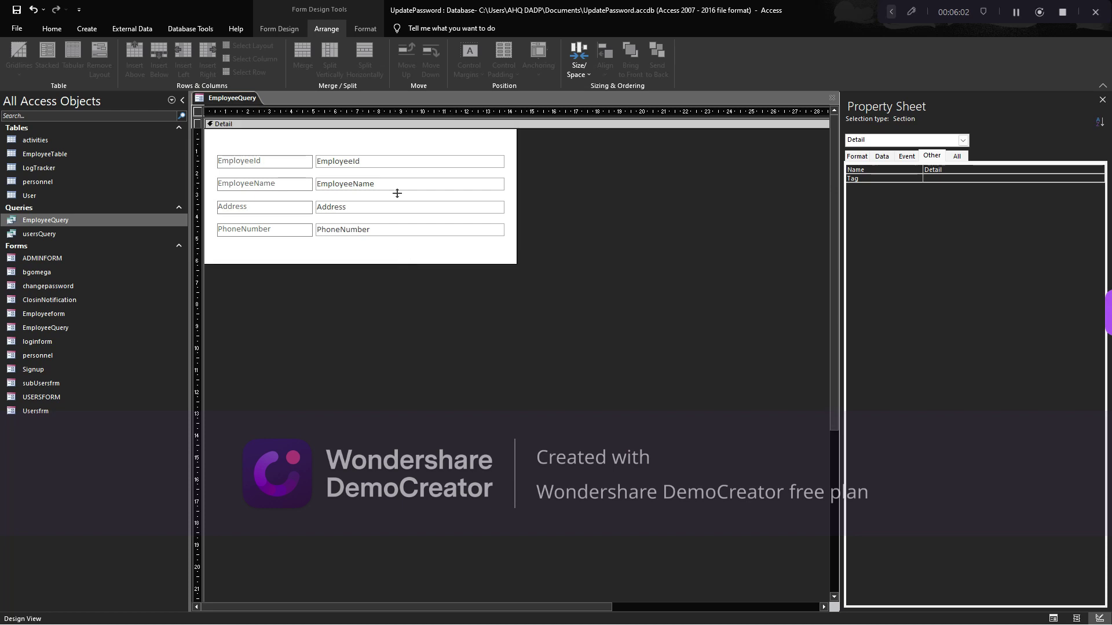
{"action": "left_click", "coordinate": [386, 154]}
{"action": "left_click", "coordinate": [351, 161]}
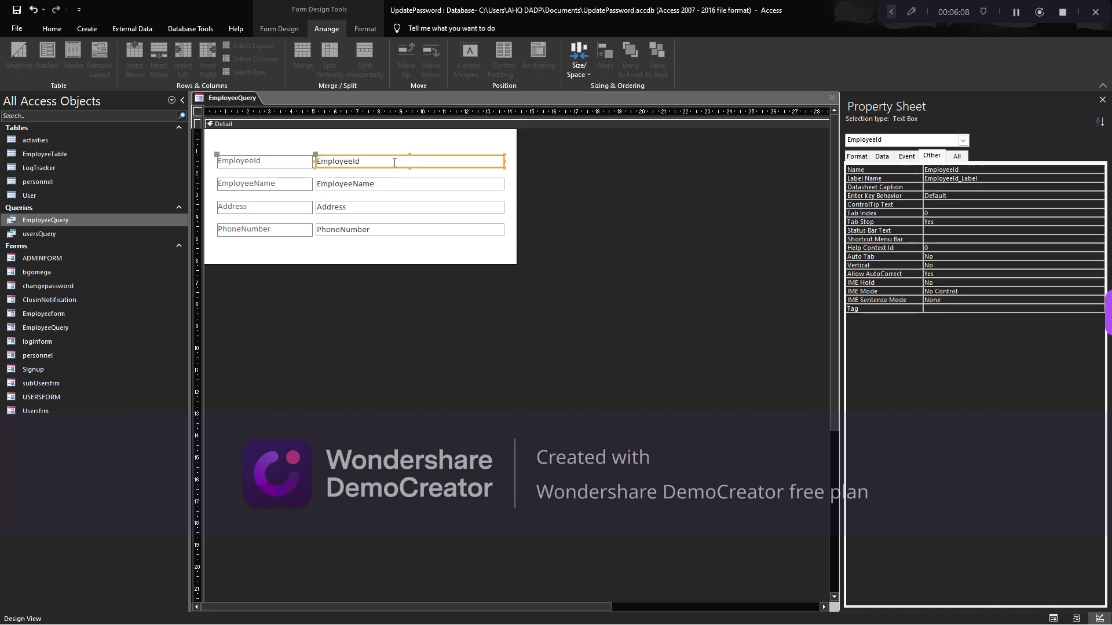
{"action": "left_click", "coordinate": [405, 138]}
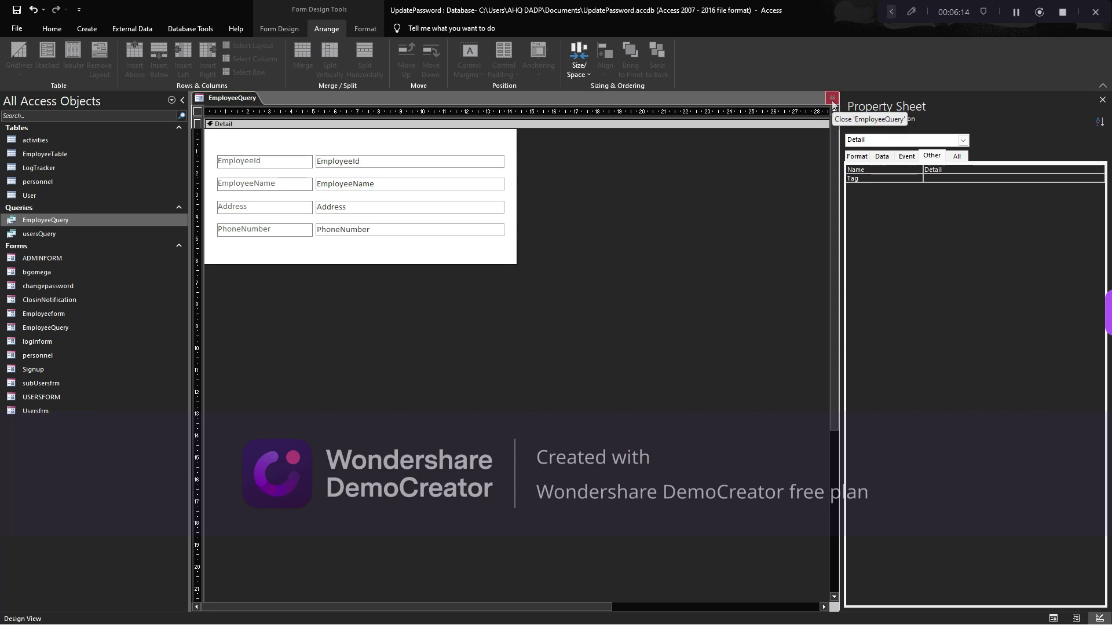
{"action": "left_click", "coordinate": [832, 98]}
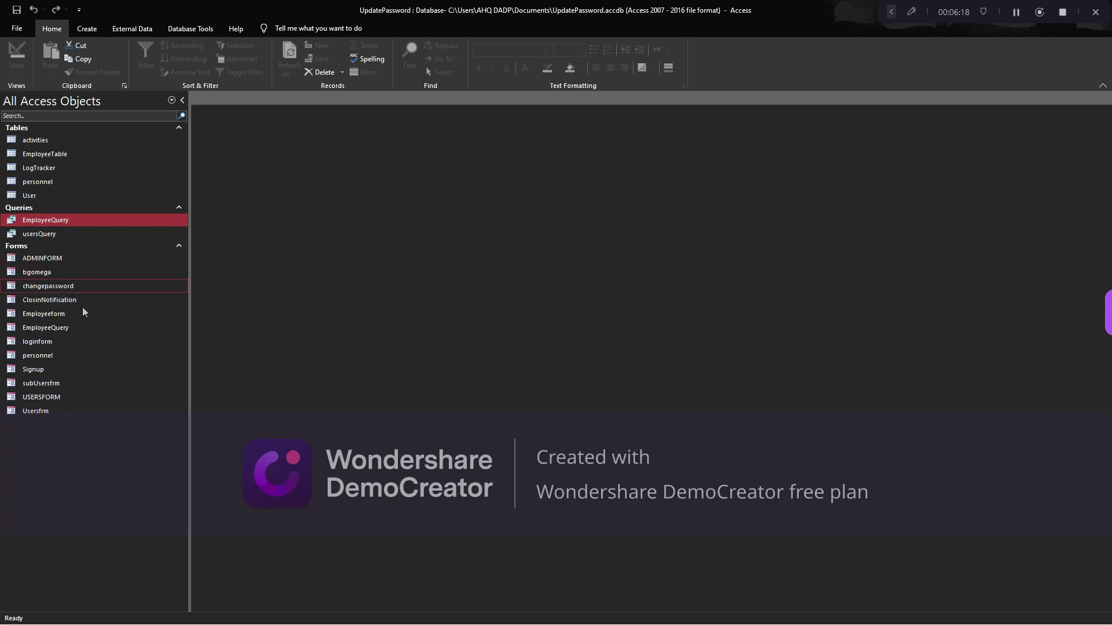
Preview Employeeform, close it, and reopen it in Design View with its two unbound boxes and Search button
{"action": "double_click", "coordinate": [44, 314]}
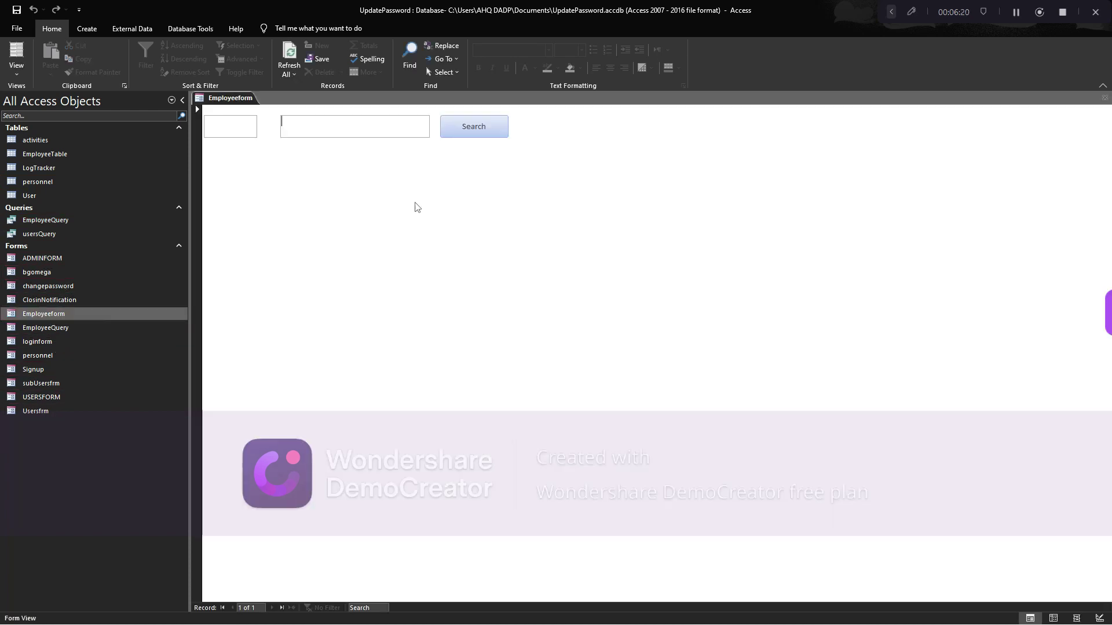
{"action": "left_click", "coordinate": [1104, 98]}
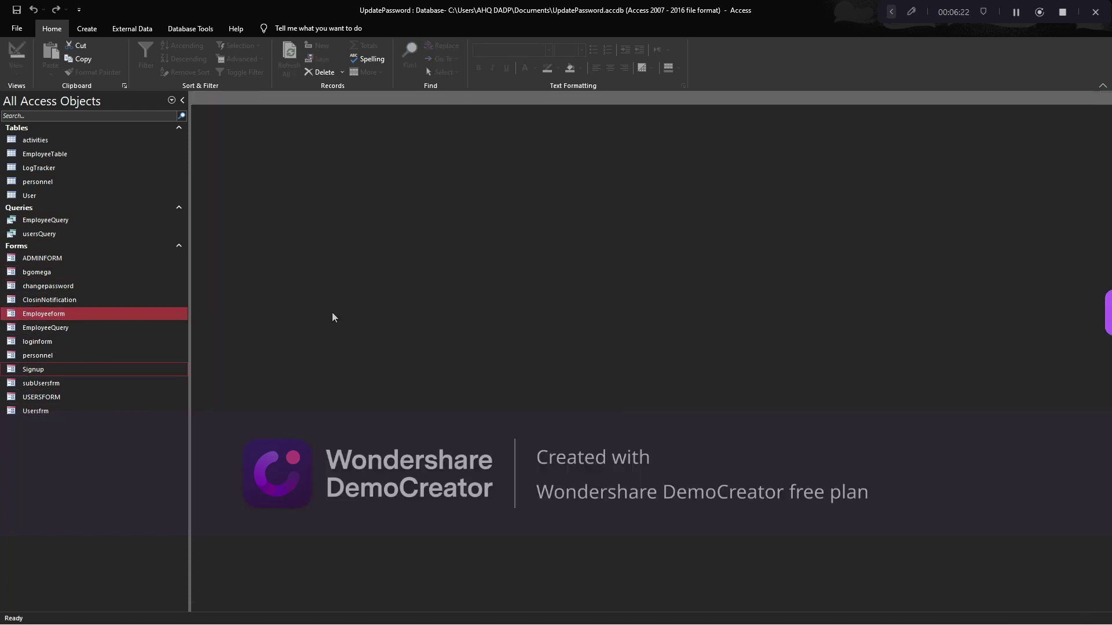
{"action": "right_click", "coordinate": [62, 317]}
{"action": "left_click", "coordinate": [96, 352]}
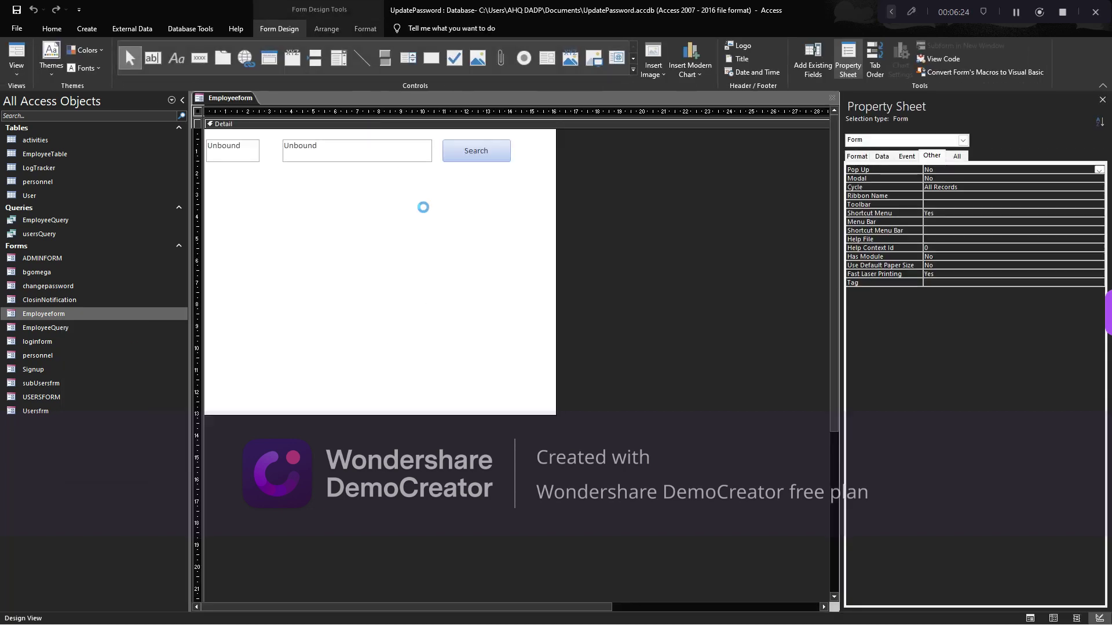
{"action": "left_click_drag", "start_coordinate": [242, 171], "coordinate": [333, 151]}
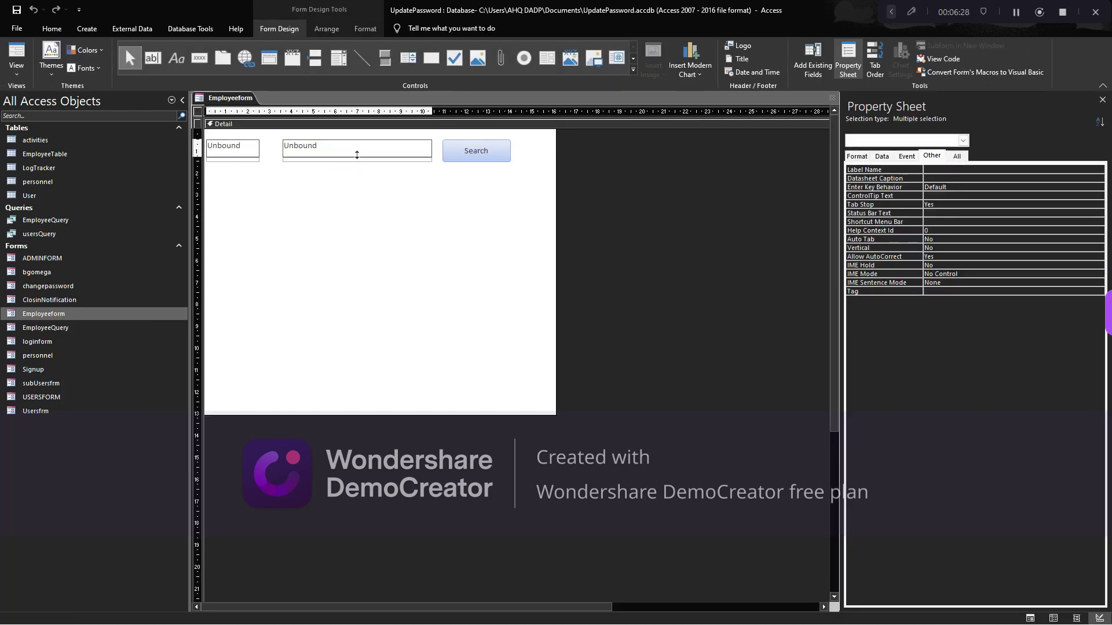
{"action": "left_click", "coordinate": [355, 174]}
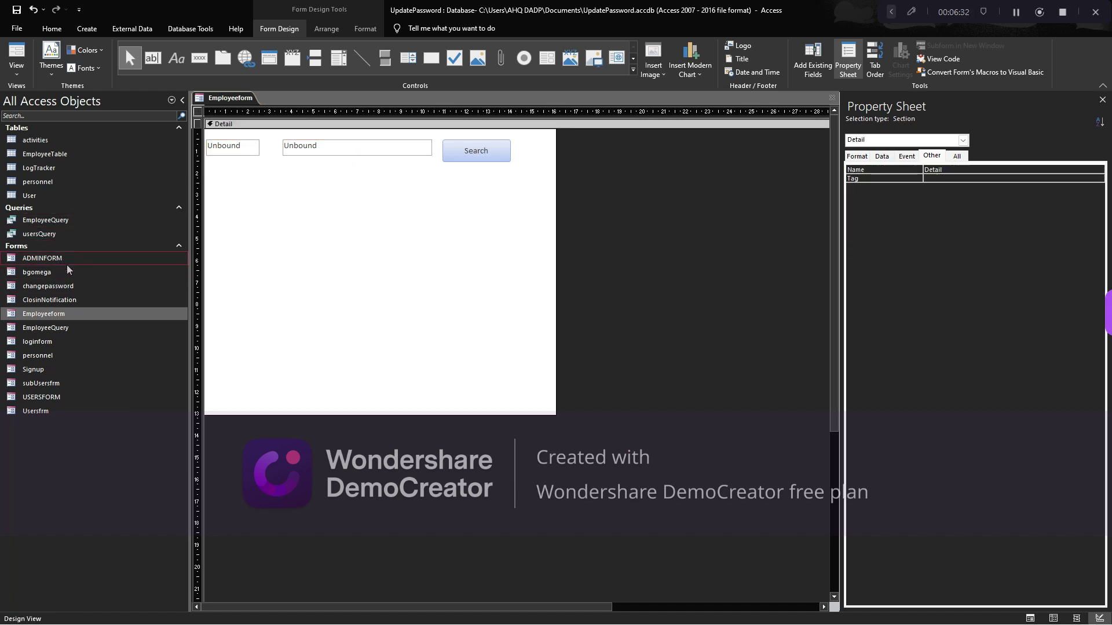
{"action": "left_click", "coordinate": [69, 329]}
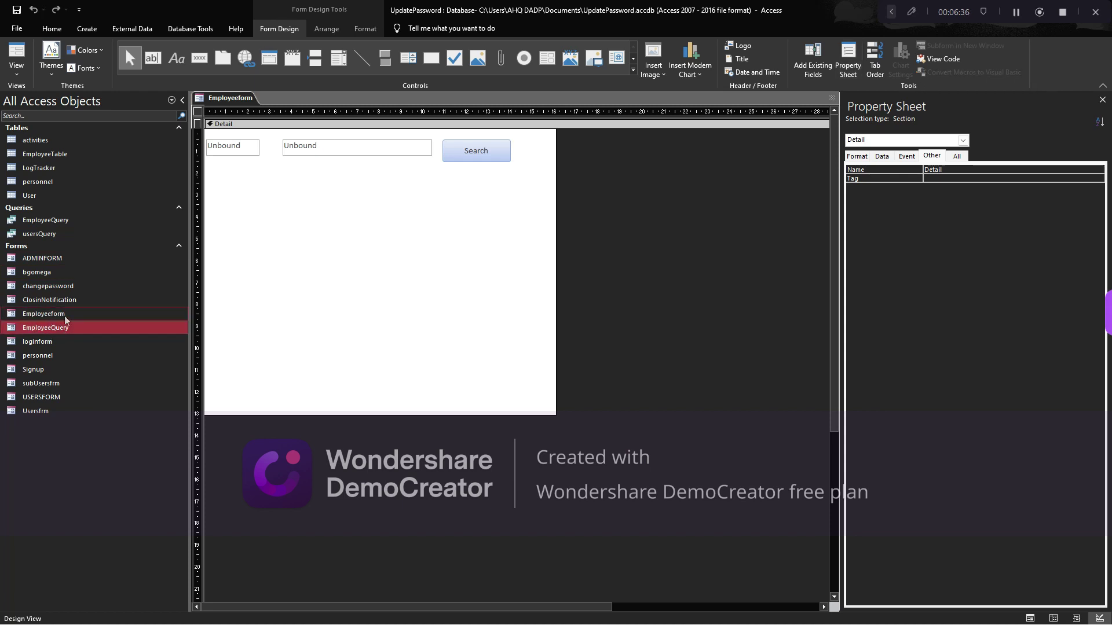
{"action": "left_click", "coordinate": [467, 160]}
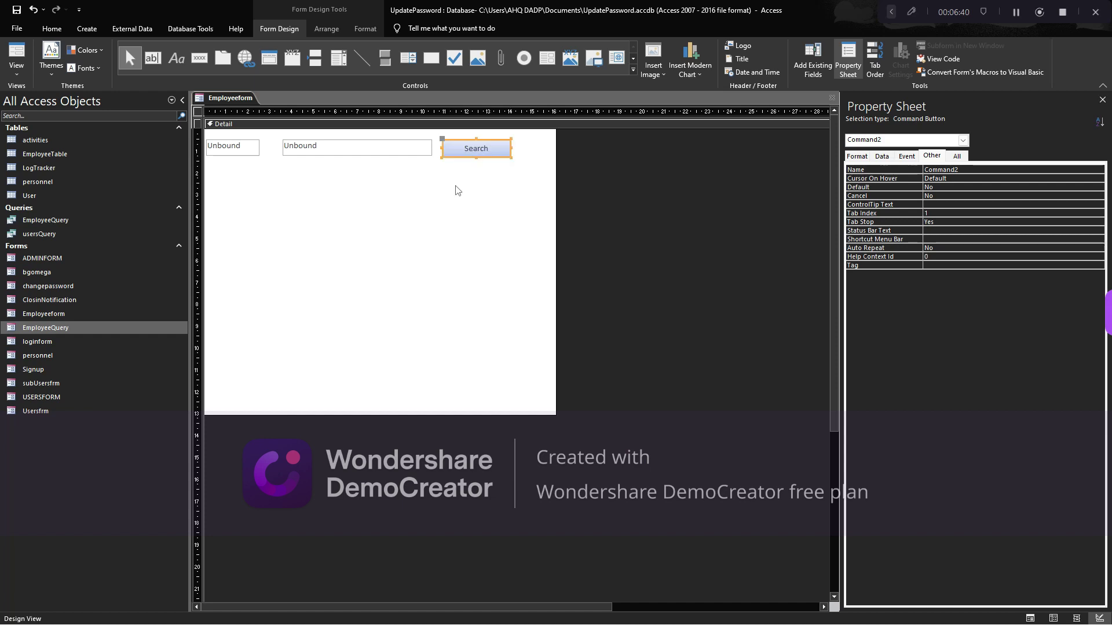
Drop EmployeeQuery onto Employeeform as a subform, delete its label, and move it left under the text boxes
{"action": "left_click", "coordinate": [347, 220]}
{"action": "left_click_drag", "start_coordinate": [36, 331], "coordinate": [296, 255]}
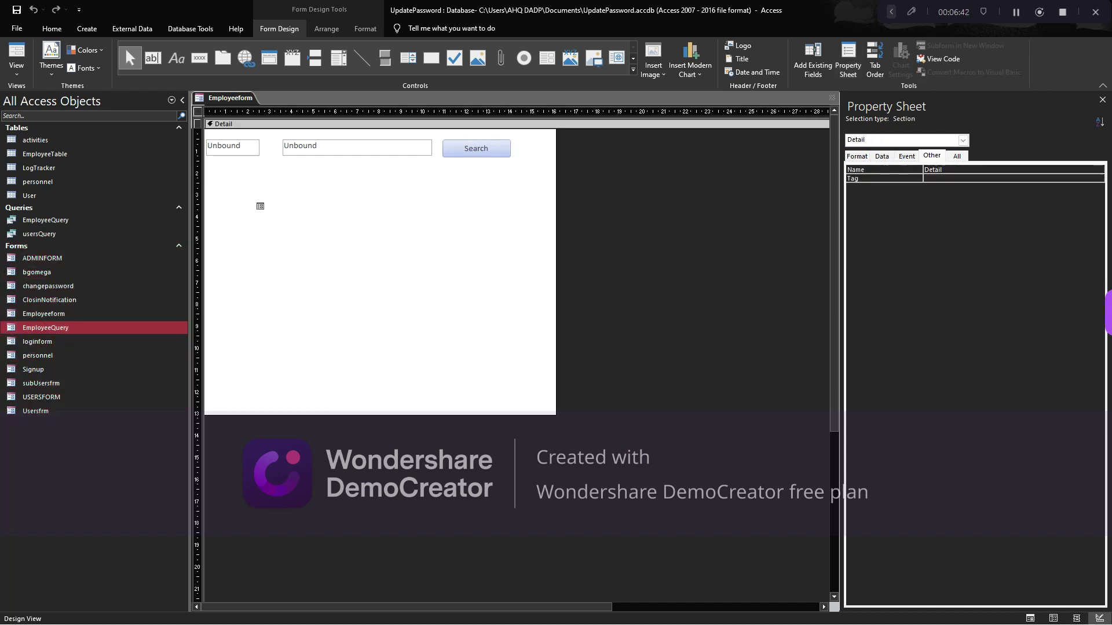
{"action": "left_click_drag", "start_coordinate": [224, 180], "coordinate": [224, 180]}
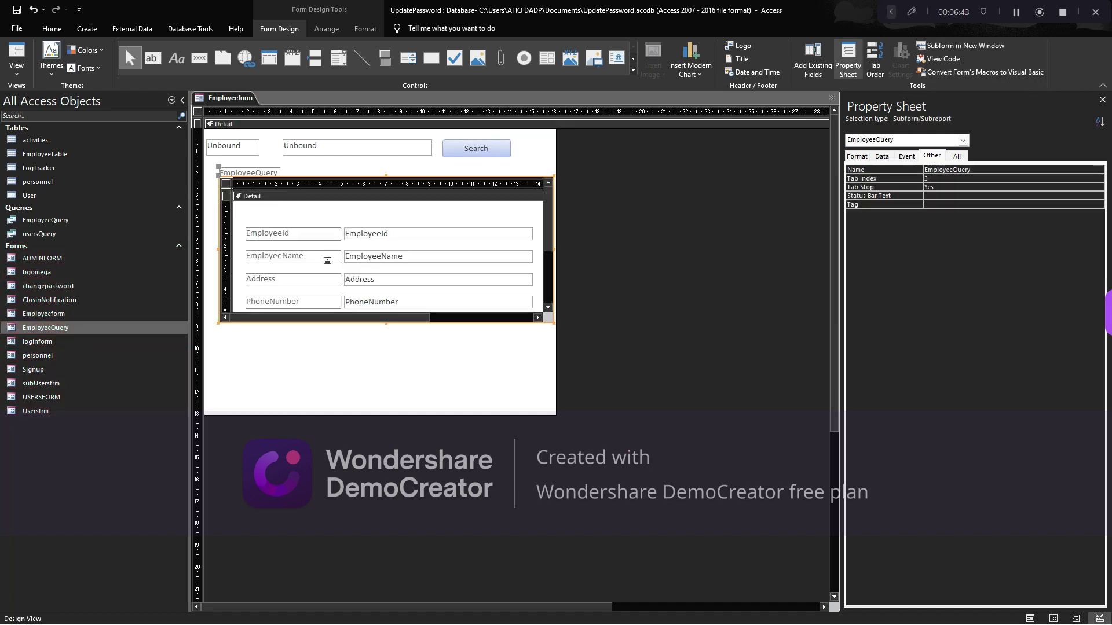
{"action": "left_click", "coordinate": [211, 170]}
{"action": "left_click", "coordinate": [262, 173]}
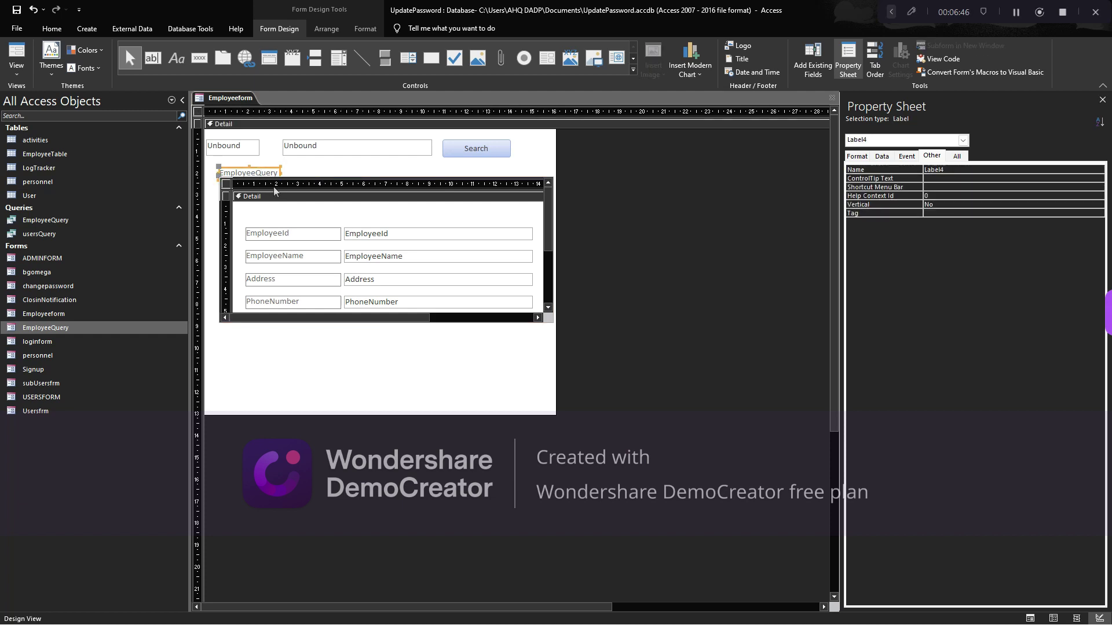
{"action": "key", "text": "Delete"}
{"action": "left_click", "coordinate": [256, 177]}
{"action": "left_click", "coordinate": [269, 183]}
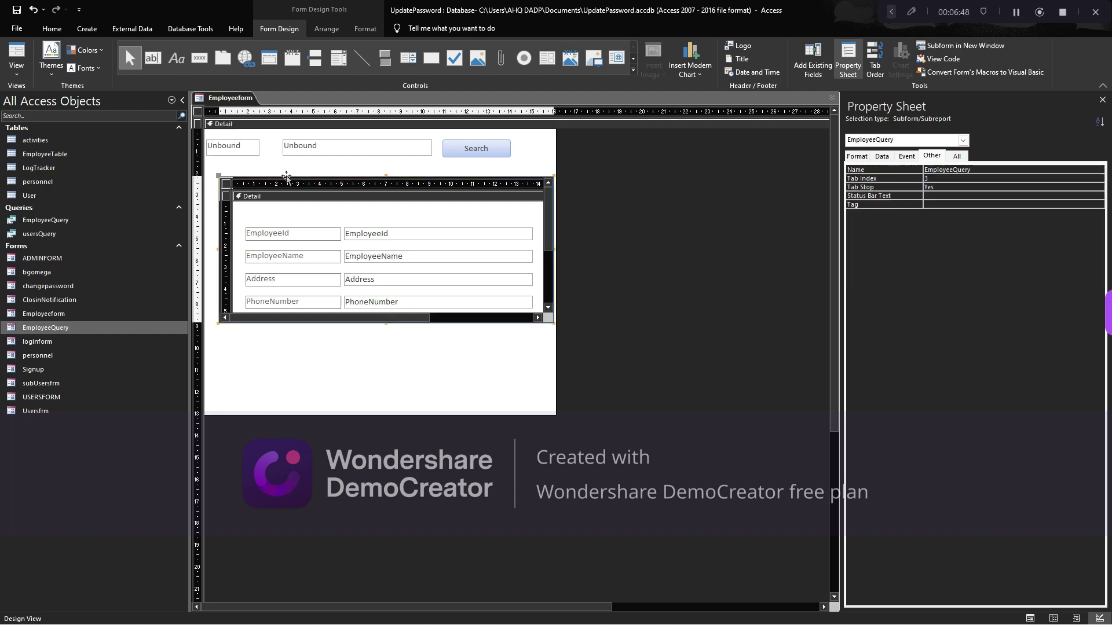
{"action": "left_click_drag", "start_coordinate": [286, 176], "coordinate": [277, 173]}
Shorten the form's Detail section and make the subform wider and taller
{"action": "left_click", "coordinate": [235, 146]}
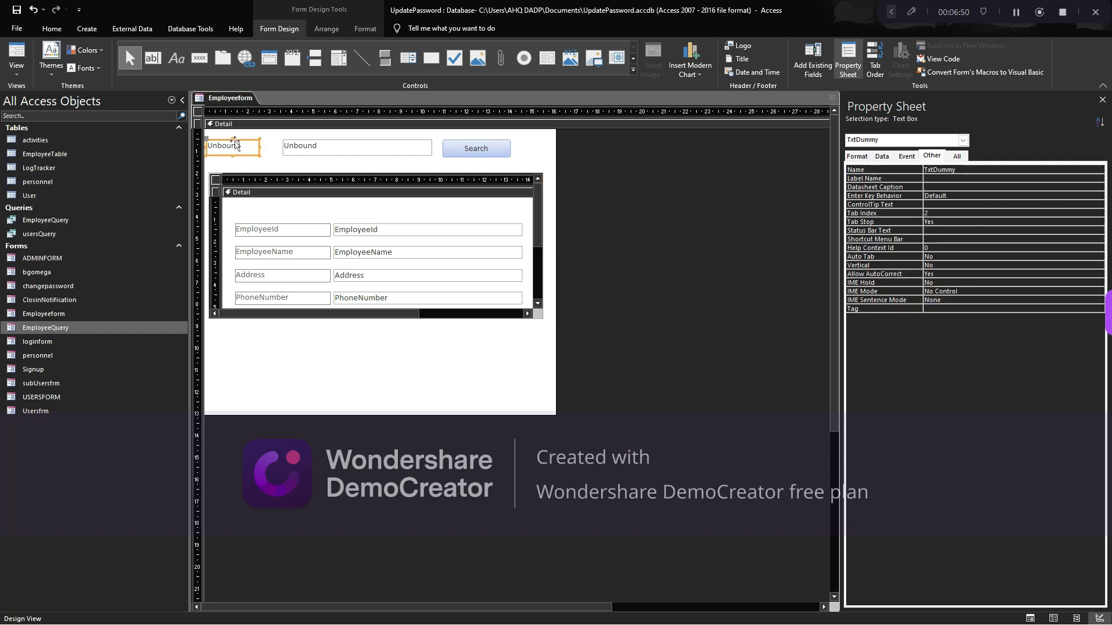
{"action": "left_click", "coordinate": [508, 321]}
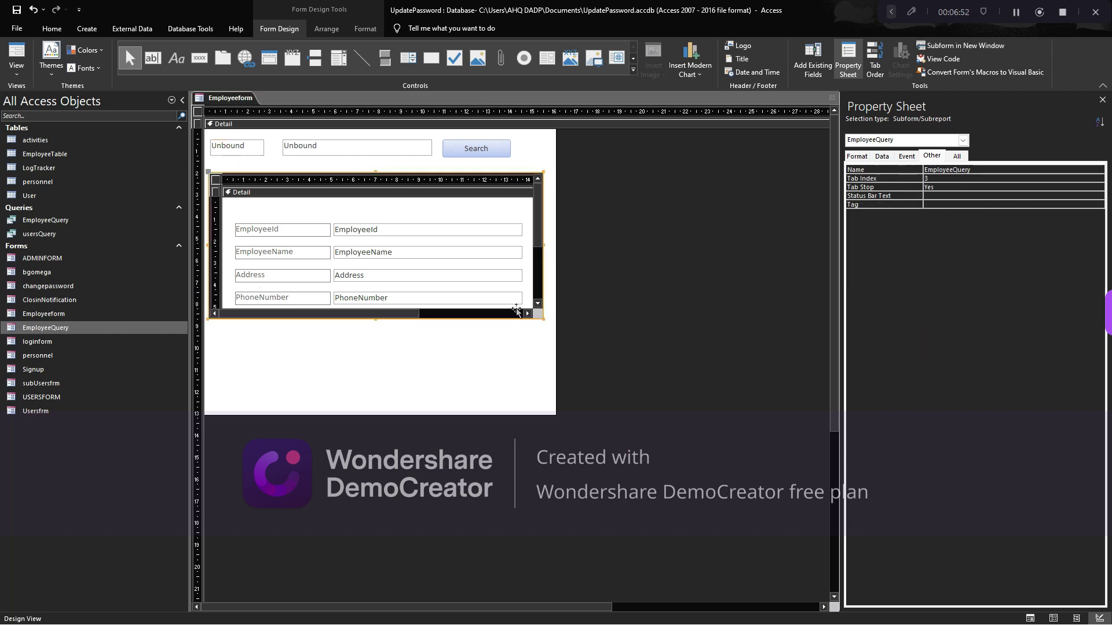
{"action": "left_click", "coordinate": [429, 362]}
{"action": "left_click_drag", "start_coordinate": [469, 414], "coordinate": [460, 344]}
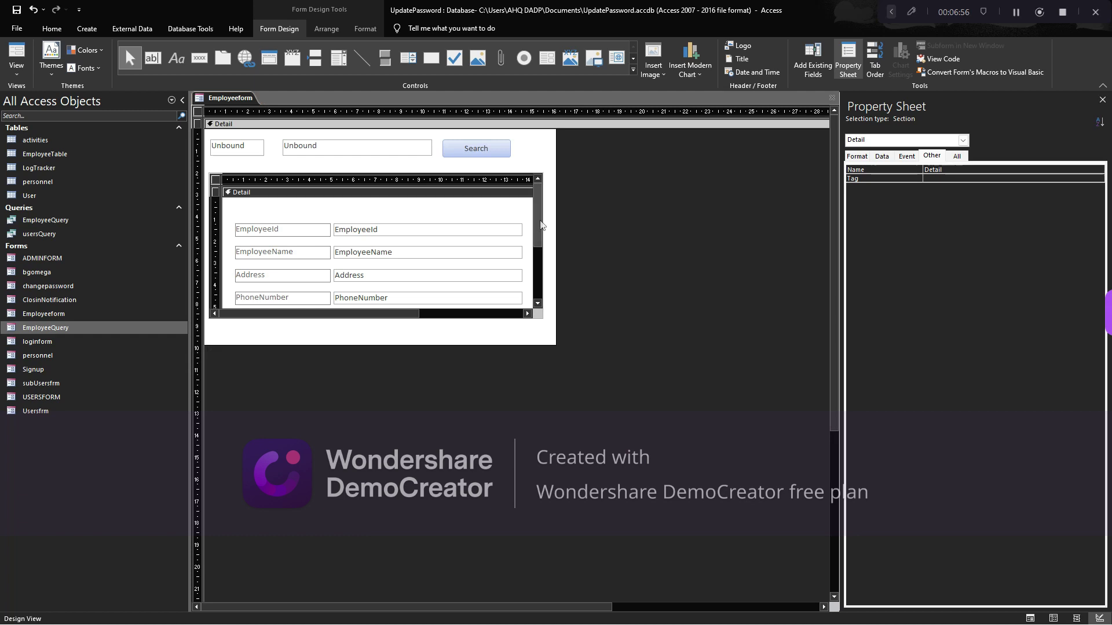
{"action": "left_click", "coordinate": [538, 229]}
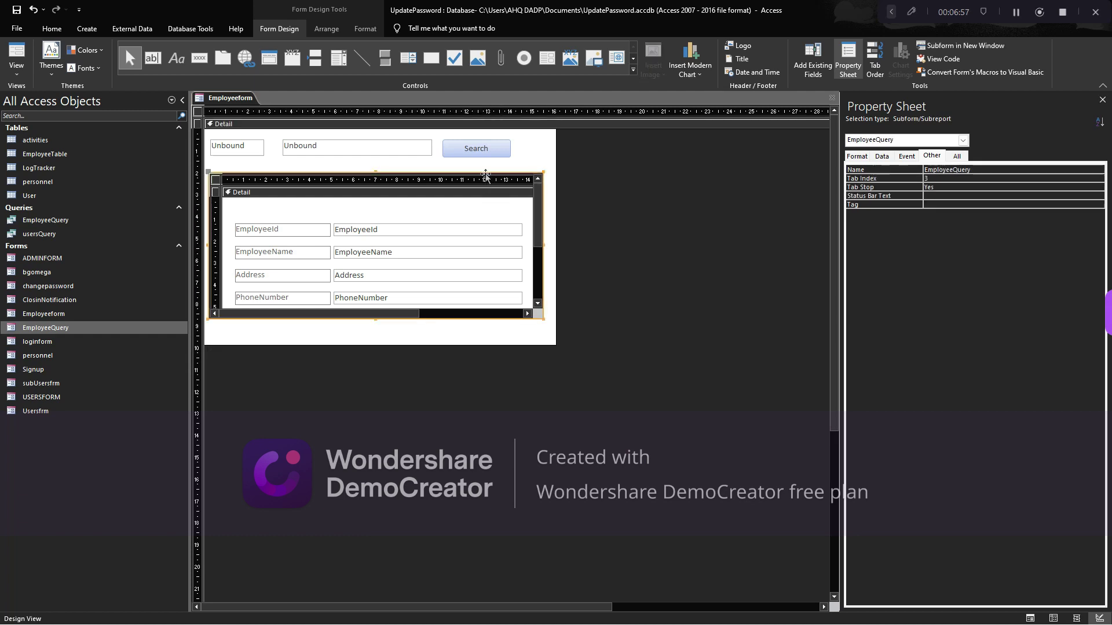
{"action": "left_click", "coordinate": [541, 243]}
{"action": "left_click_drag", "start_coordinate": [543, 246], "coordinate": [548, 250]}
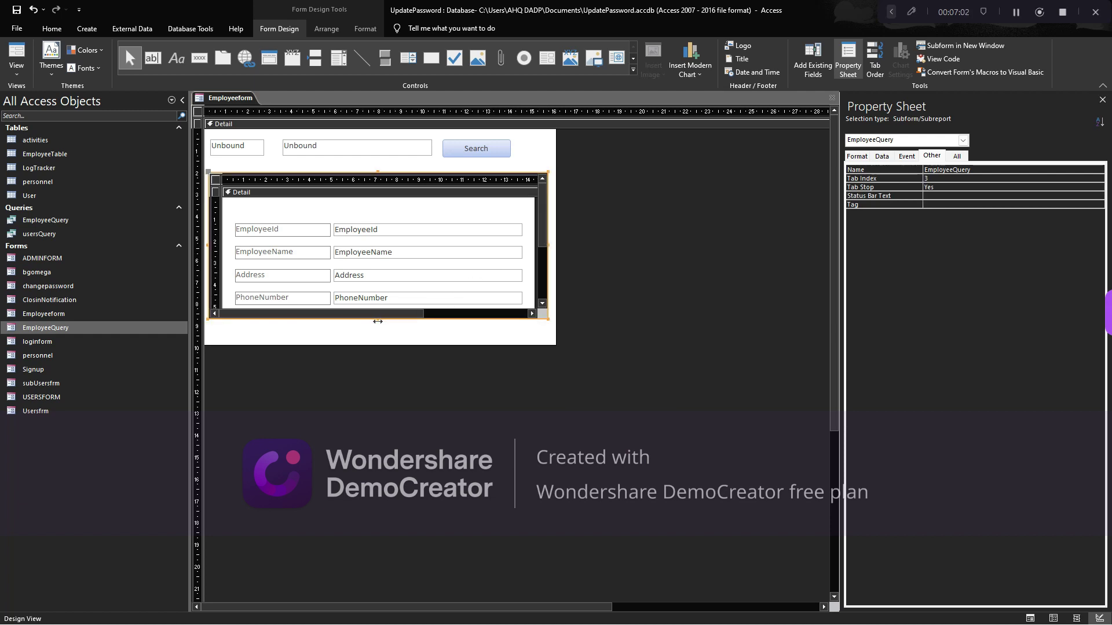
{"action": "left_click", "coordinate": [377, 320]}
{"action": "left_click_drag", "start_coordinate": [377, 320], "coordinate": [375, 336]}
Bring up the subform's Record Source property on the Data tab
{"action": "left_click", "coordinate": [548, 164]}
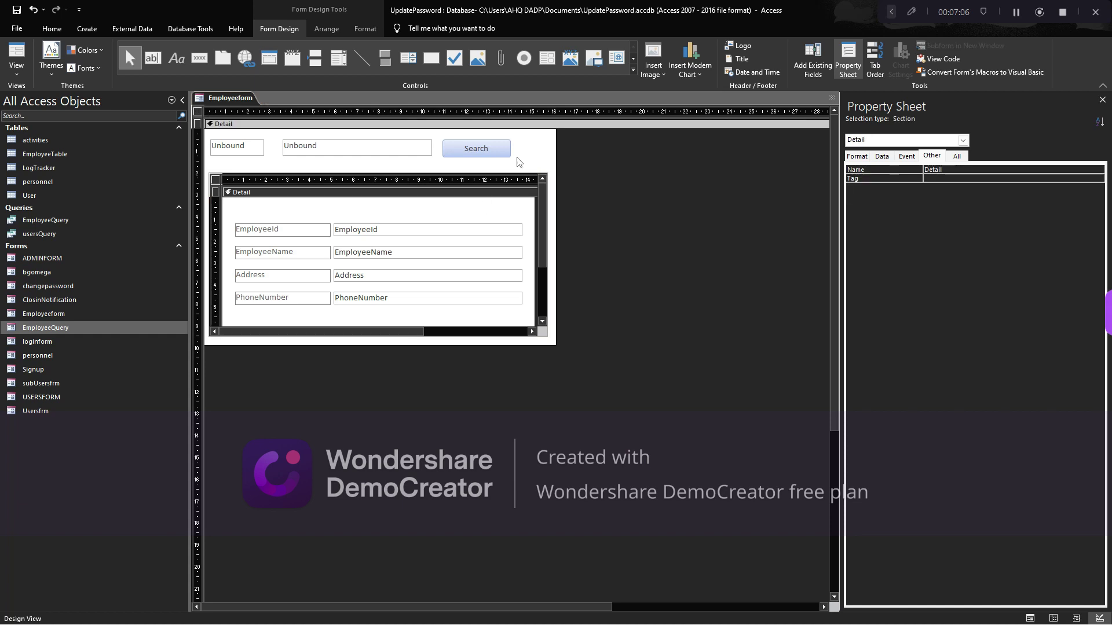
{"action": "left_click", "coordinate": [215, 181]}
{"action": "left_click", "coordinate": [882, 156]}
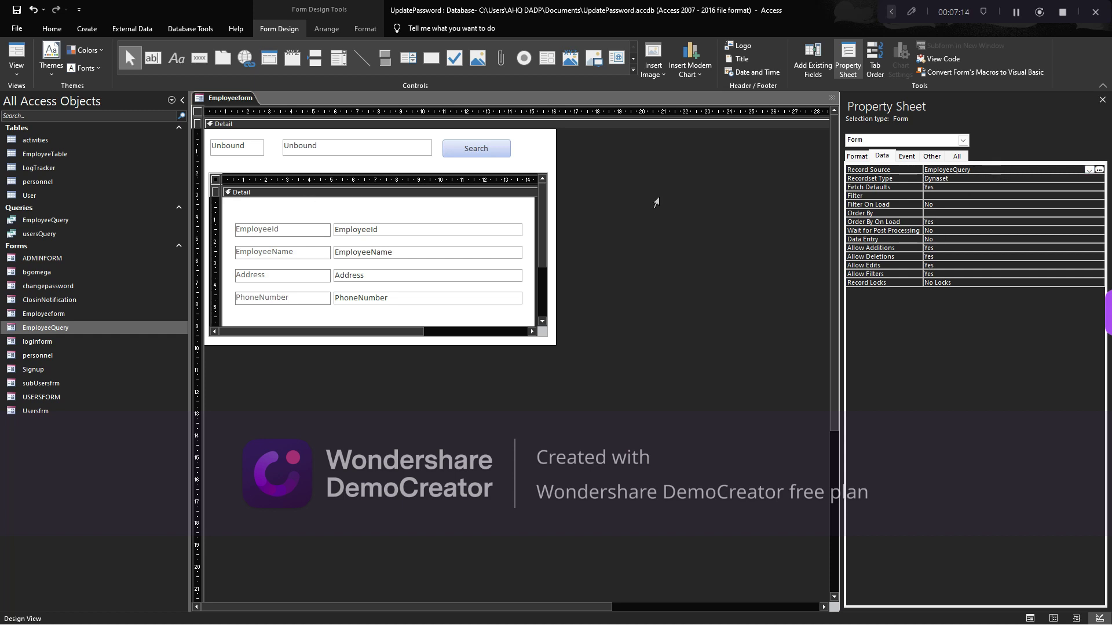
{"action": "left_click", "coordinate": [968, 171]}
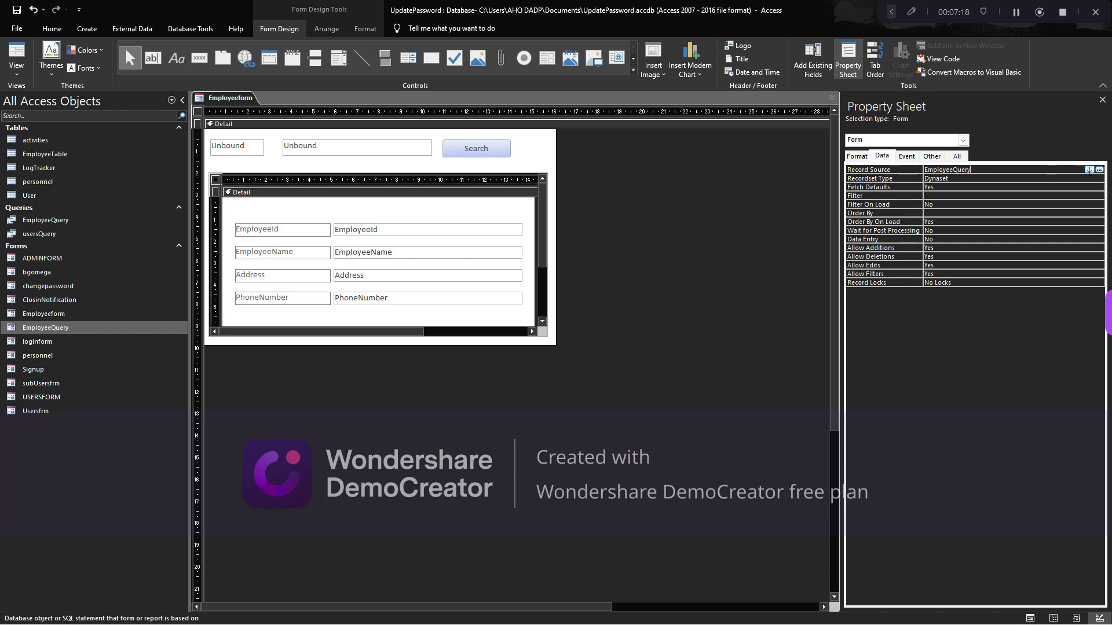
Open the Record Source in the Query Builder, check its SQL view, then return to Design view
{"action": "left_click", "coordinate": [1099, 170]}
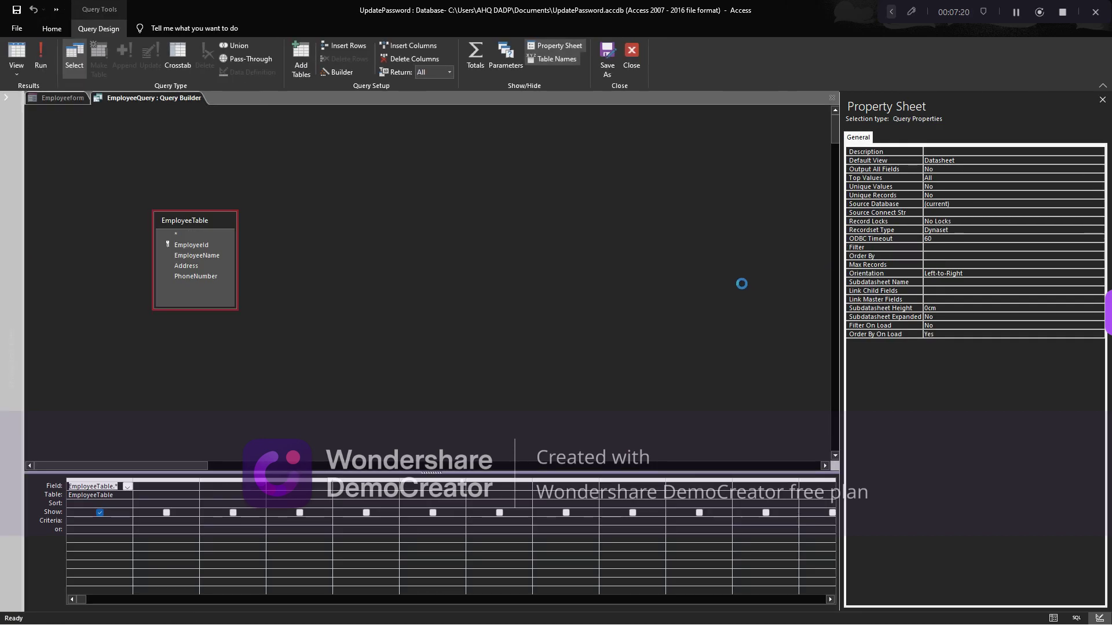
{"action": "left_click", "coordinate": [114, 486]}
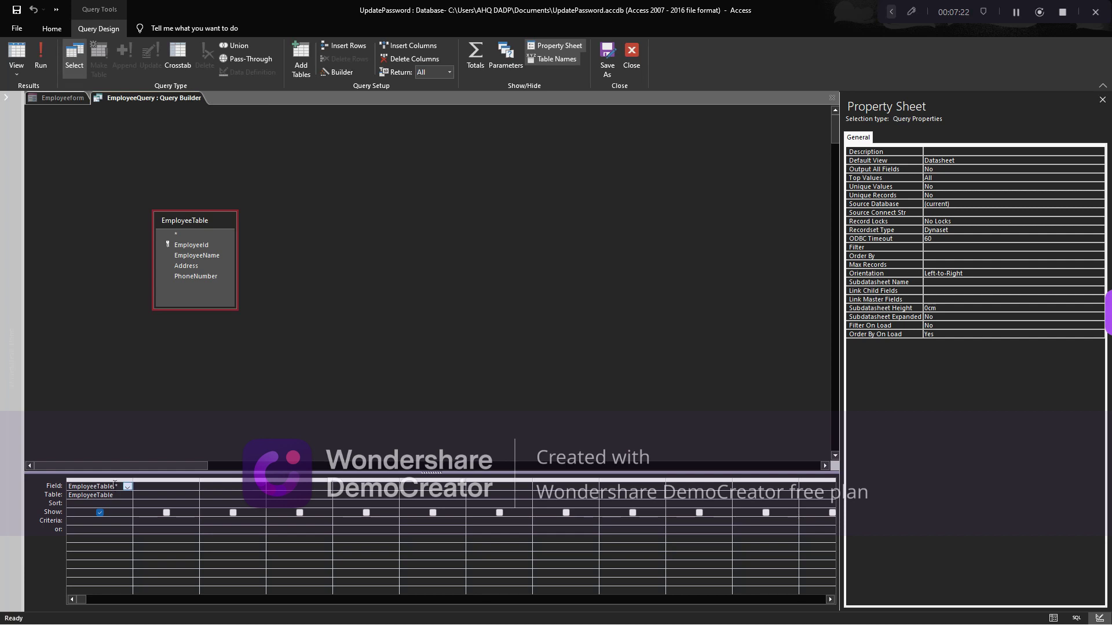
{"action": "left_click", "coordinate": [17, 74]}
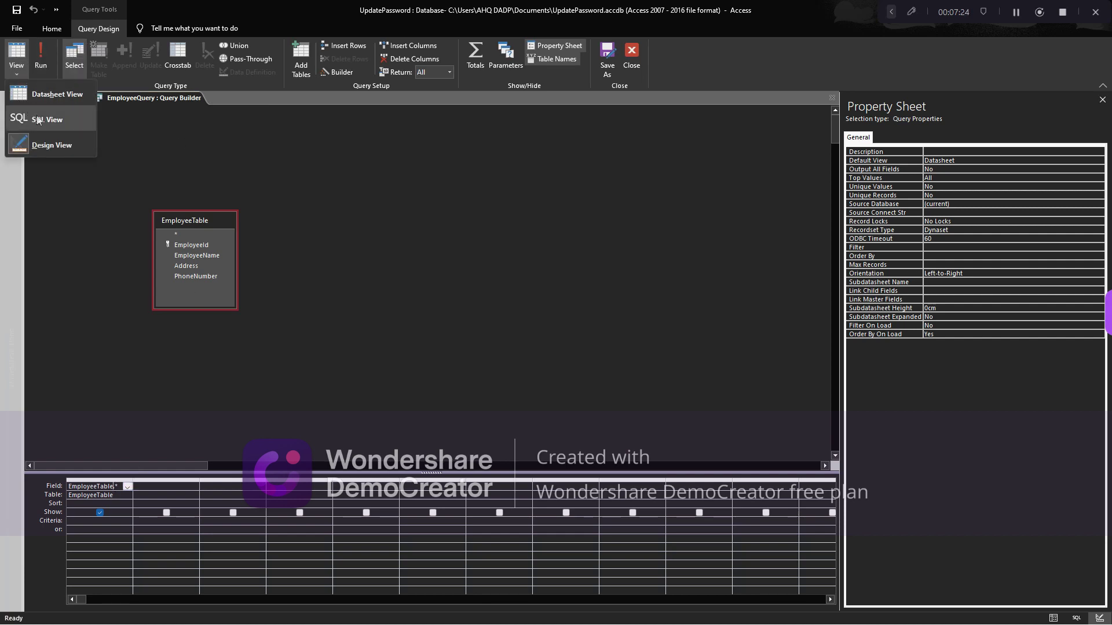
{"action": "left_click", "coordinate": [36, 118]}
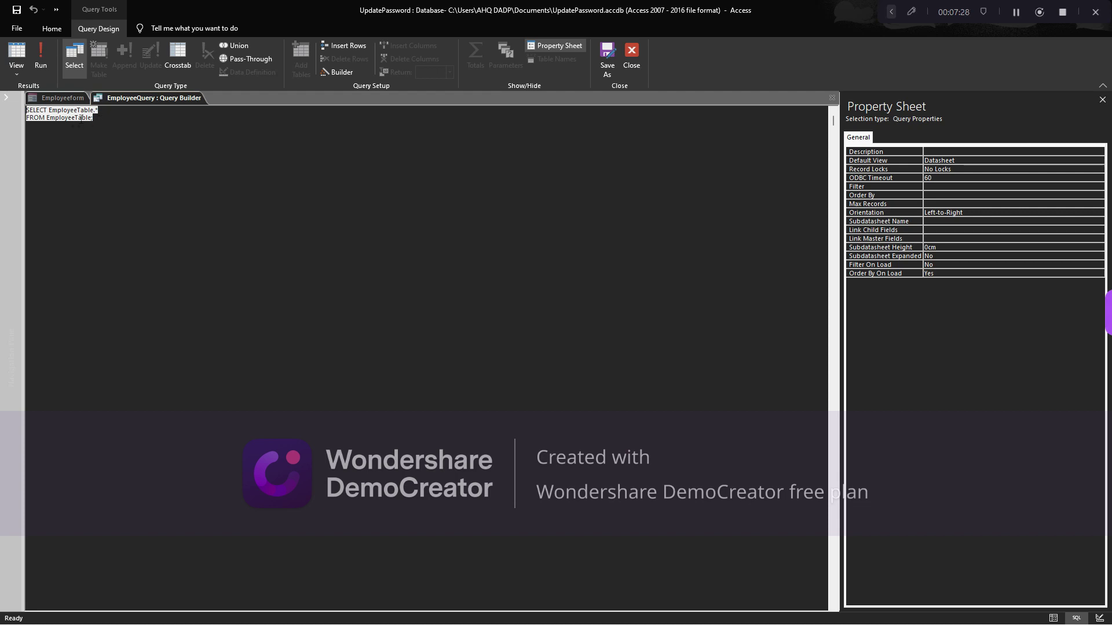
{"action": "left_click", "coordinate": [16, 72]}
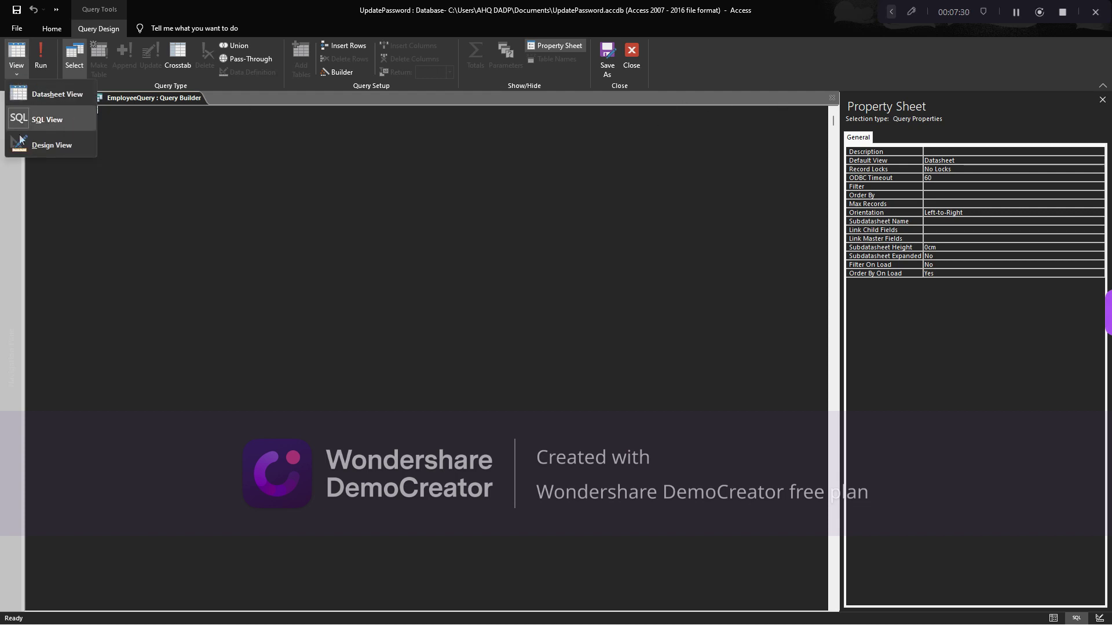
{"action": "left_click", "coordinate": [52, 145]}
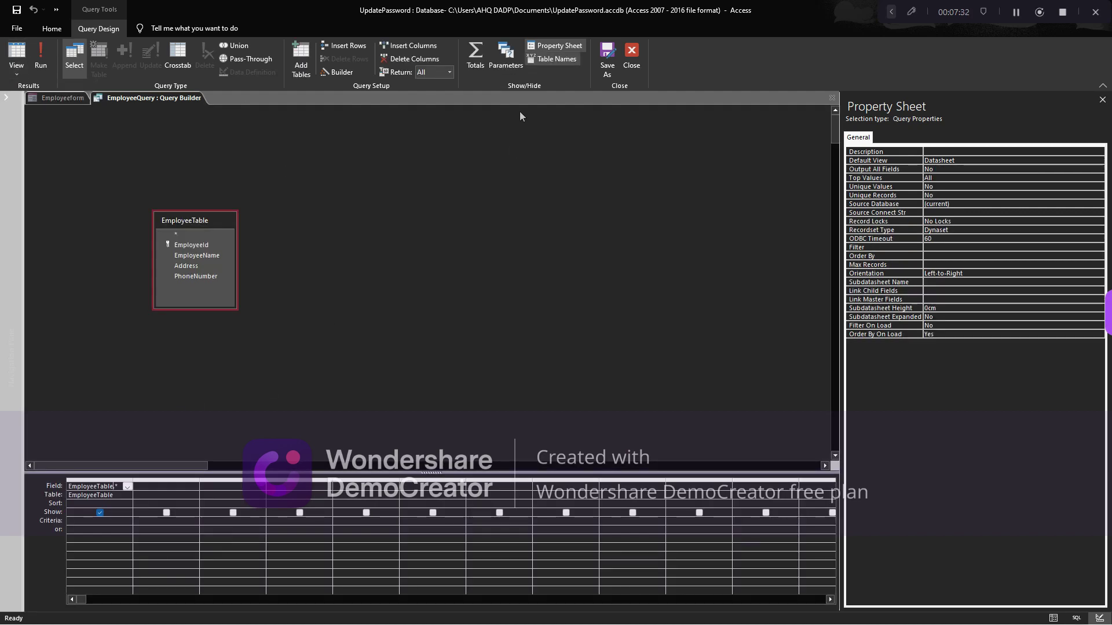
{"action": "double_click", "coordinate": [521, 10]}
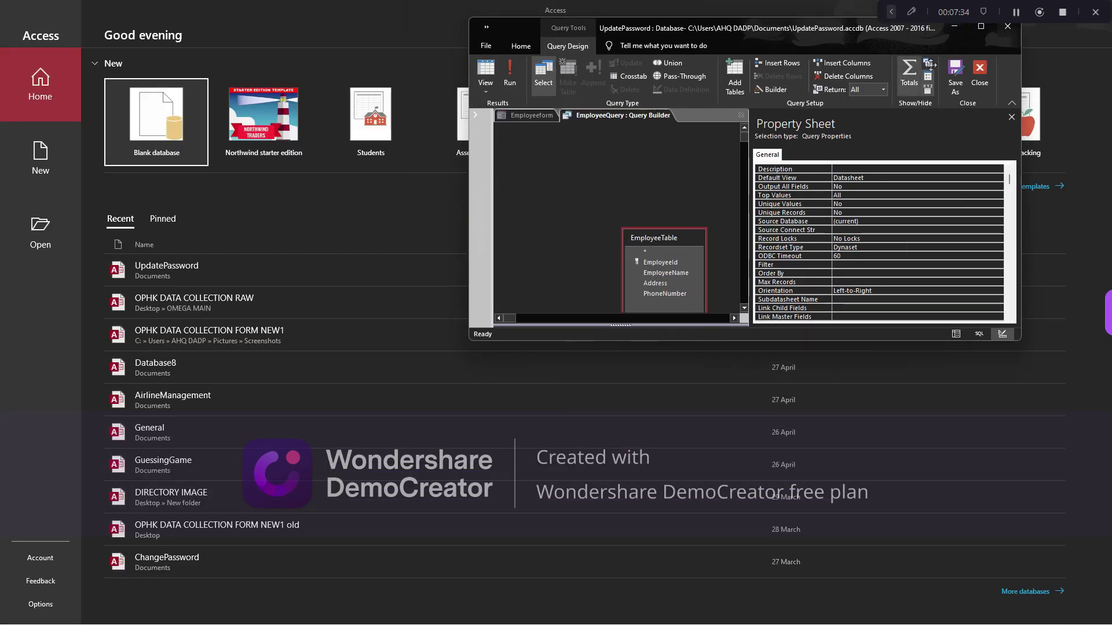
{"action": "left_click", "coordinate": [980, 26]}
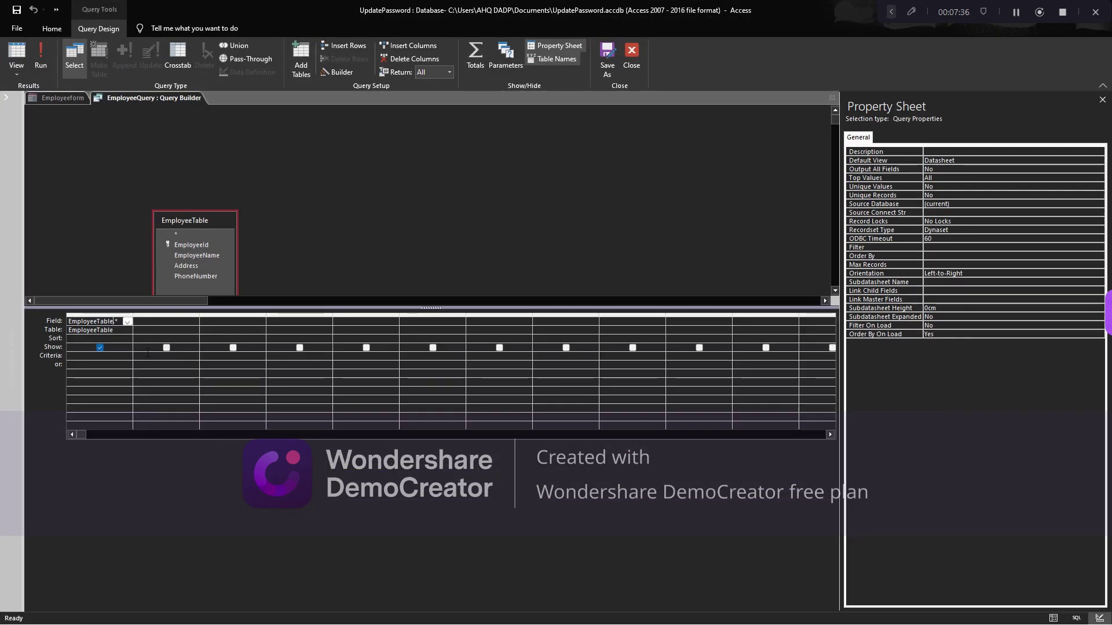
Add EmployeeName, Address and PhoneNumber from EmployeeTable as separate grid columns
{"action": "left_click", "coordinate": [146, 322]}
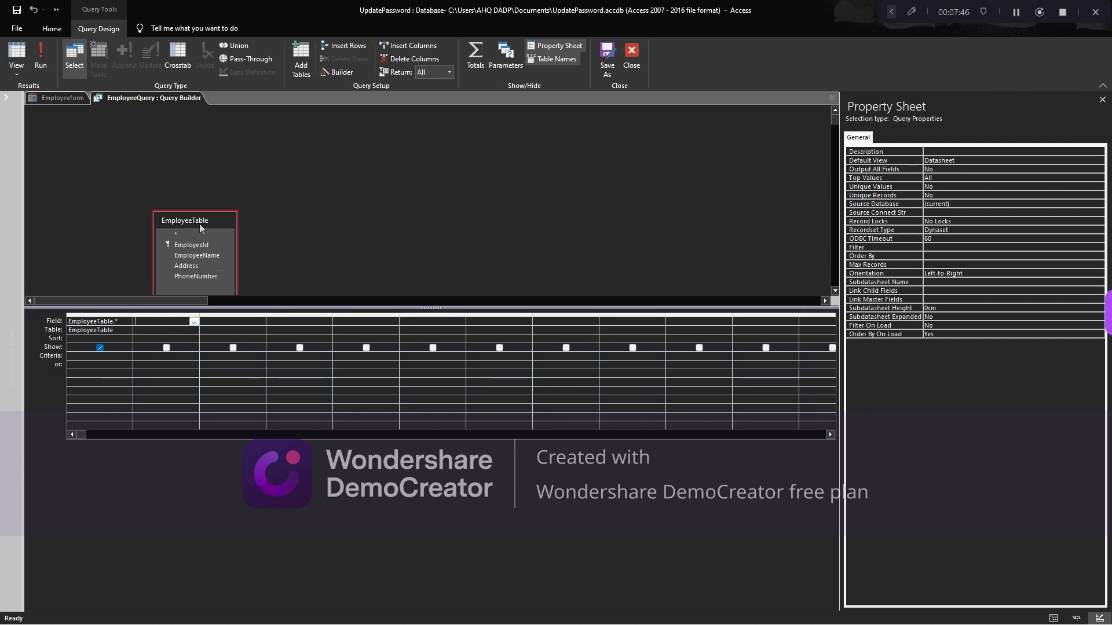
{"action": "left_click_drag", "start_coordinate": [198, 224], "coordinate": [214, 209]}
{"action": "left_click", "coordinate": [206, 241]}
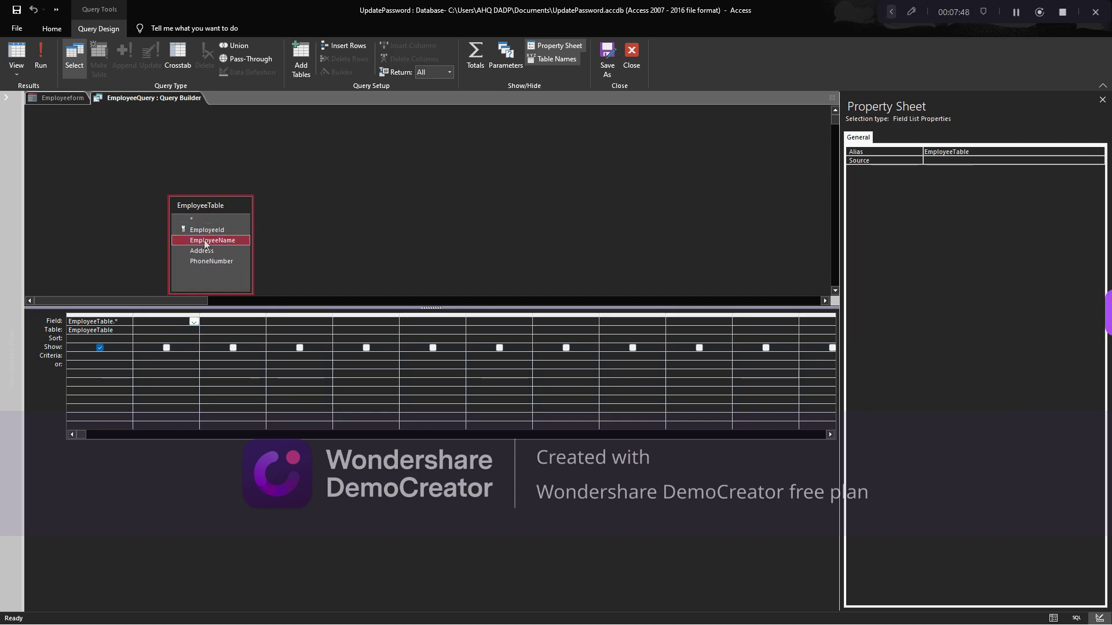
{"action": "left_click", "coordinate": [234, 260]}
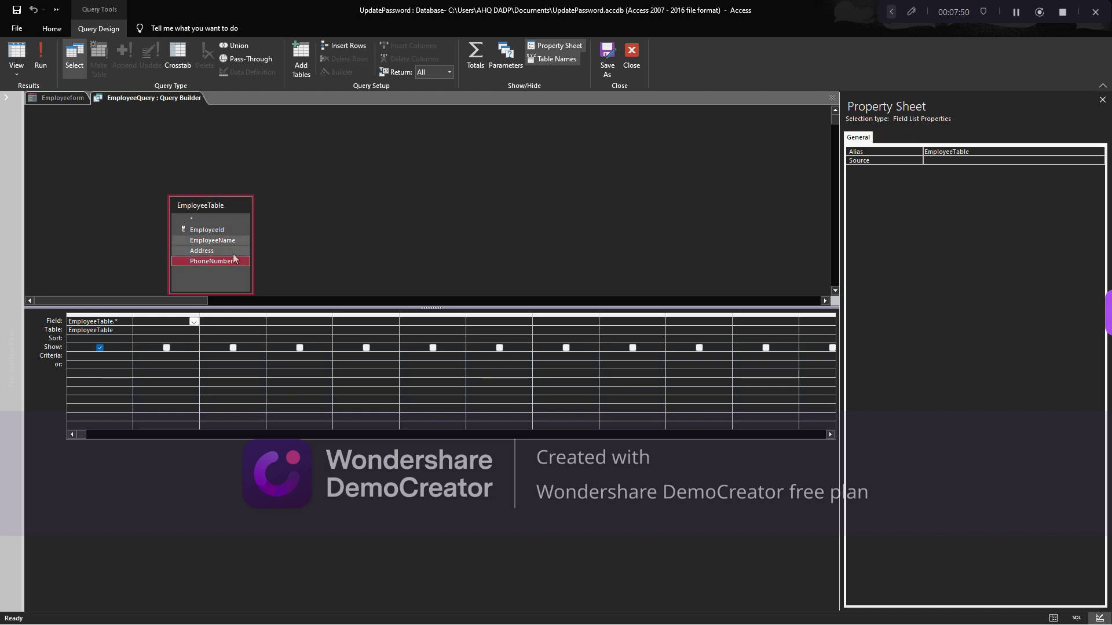
{"action": "left_click_drag", "start_coordinate": [234, 260], "coordinate": [181, 330]}
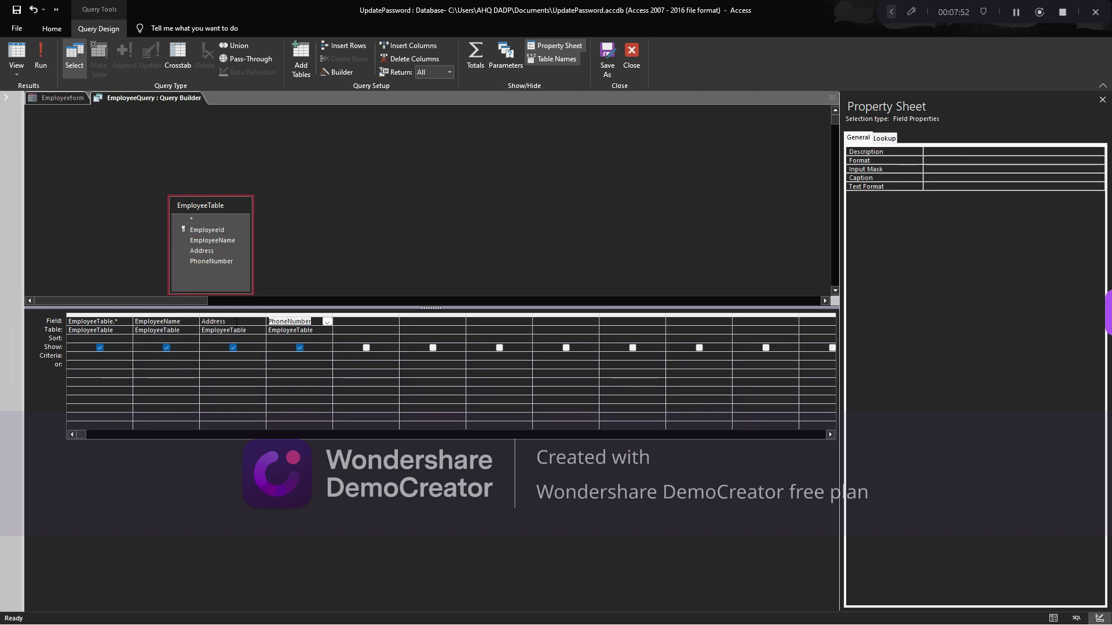
{"action": "left_click", "coordinate": [170, 357]}
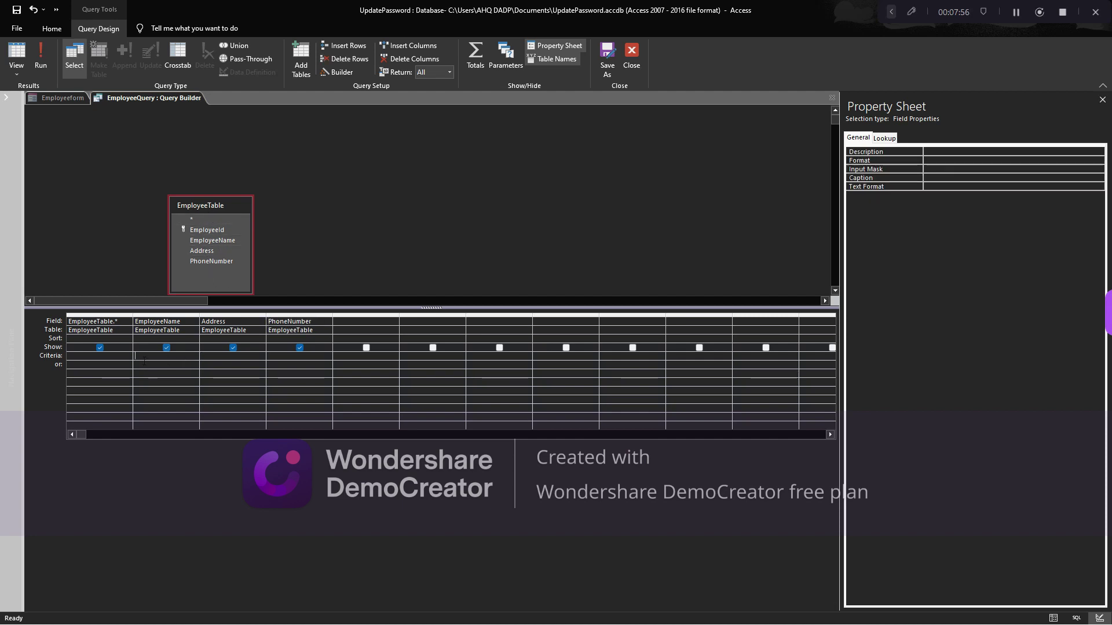
Open the Expression Builder for the EmployeeName criteria cell
{"action": "right_click", "coordinate": [142, 357]}
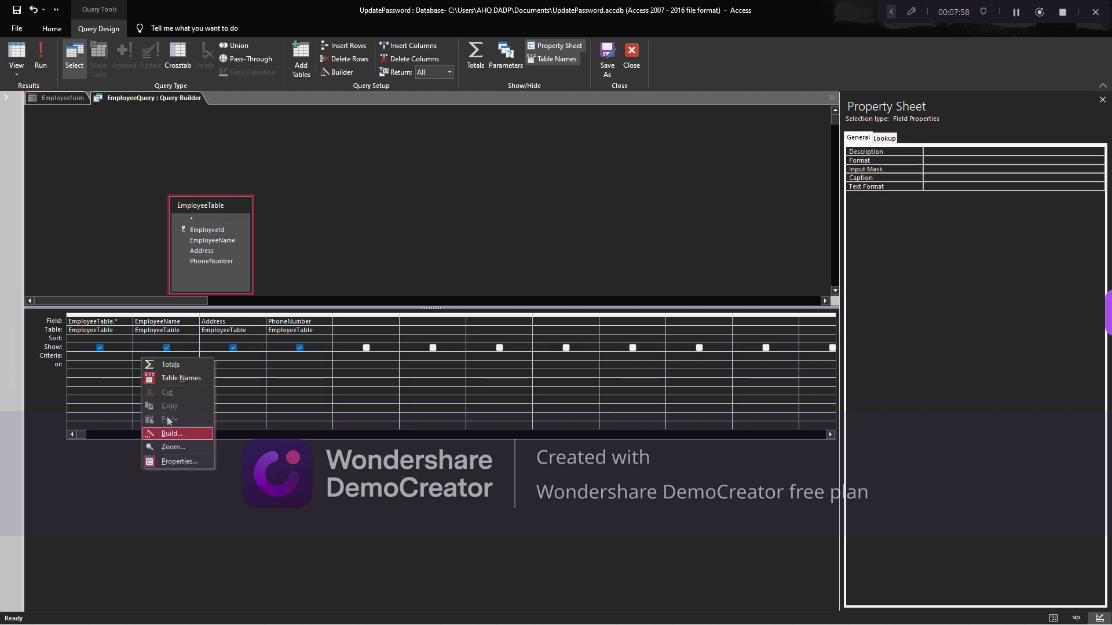
{"action": "left_click", "coordinate": [173, 447]}
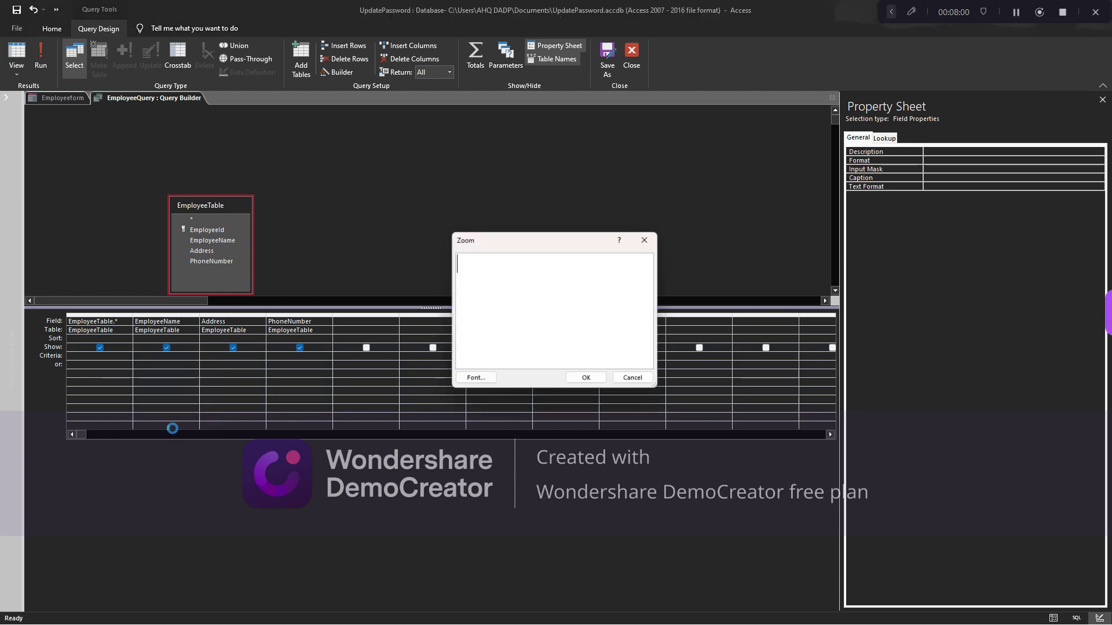
{"action": "left_click", "coordinate": [648, 239]}
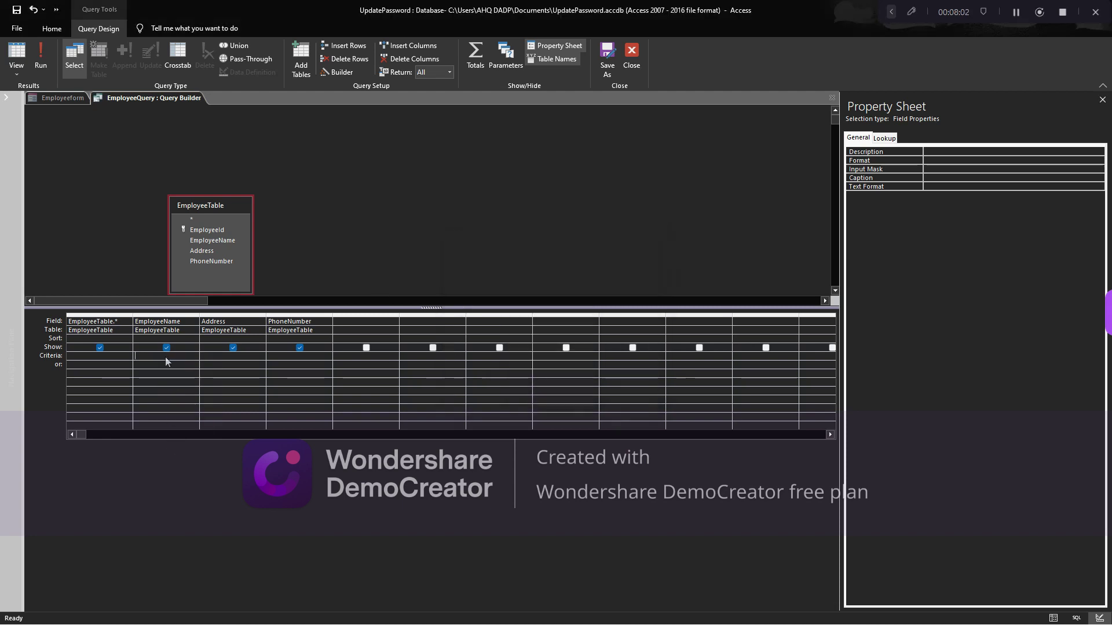
{"action": "right_click", "coordinate": [143, 360]}
{"action": "left_click", "coordinate": [171, 438]}
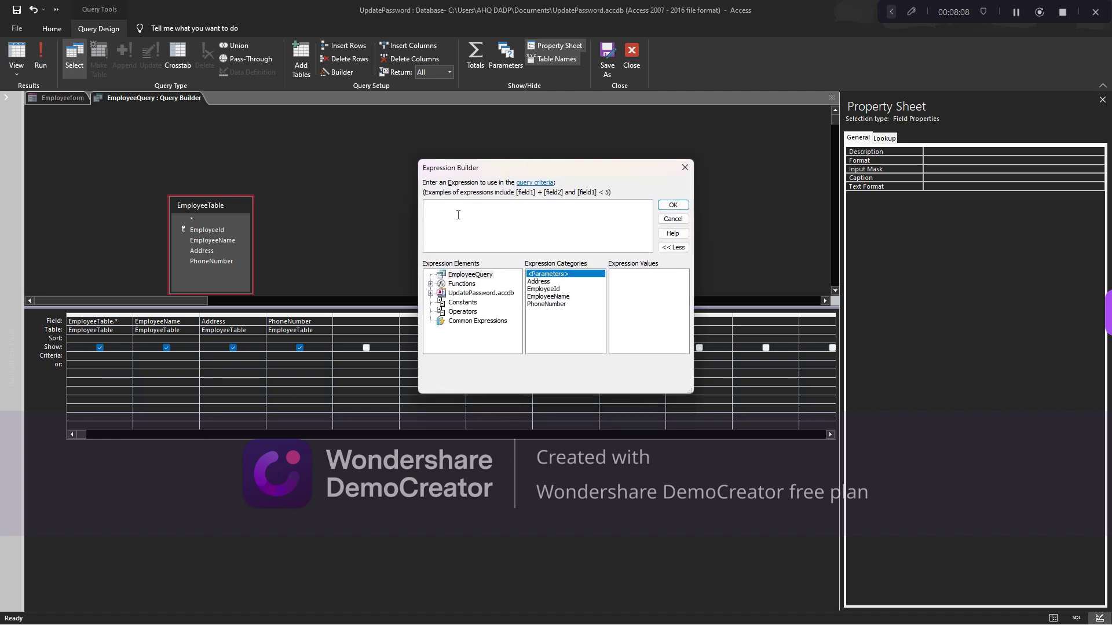
Build the criterion Like "*" & [Forms]![Employeeform]![TxtDummy] & "*" and accept it
{"action": "type", "text": "like \"*\" &"}
{"action": "type", "text": "forms"}
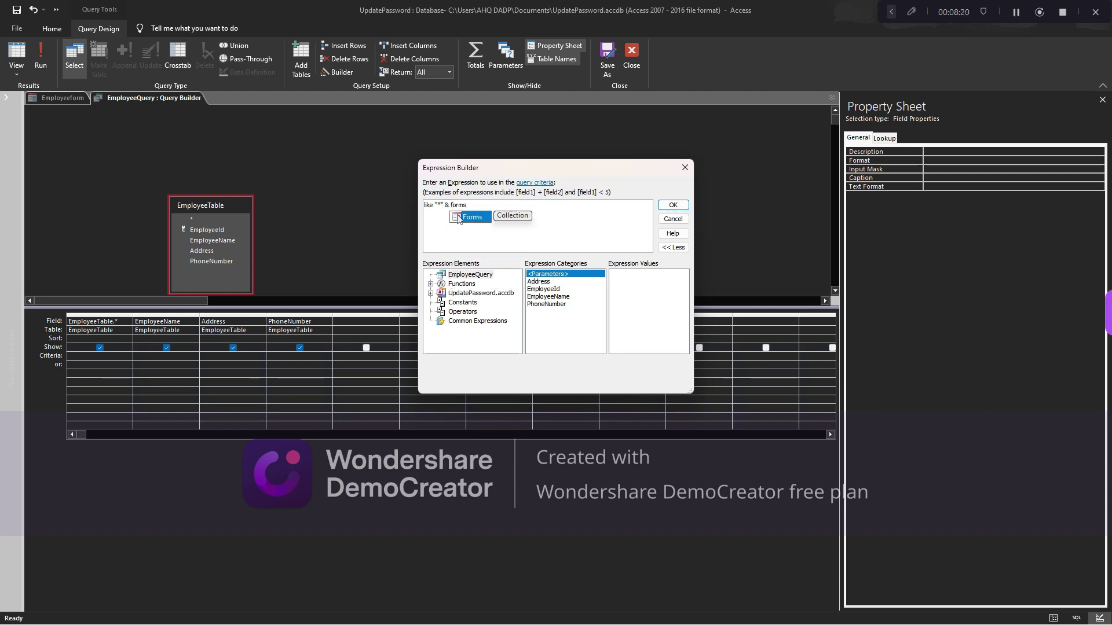
{"action": "double_click", "coordinate": [471, 217]}
{"action": "type", "text": "!"}
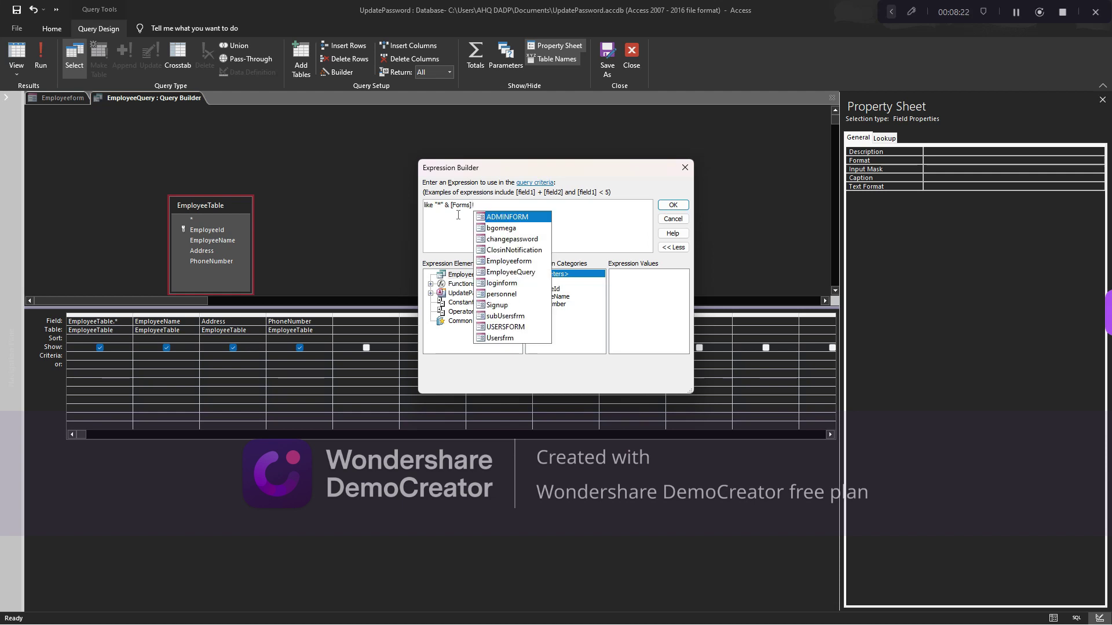
{"action": "double_click", "coordinate": [503, 262]}
{"action": "type", "text": "!"}
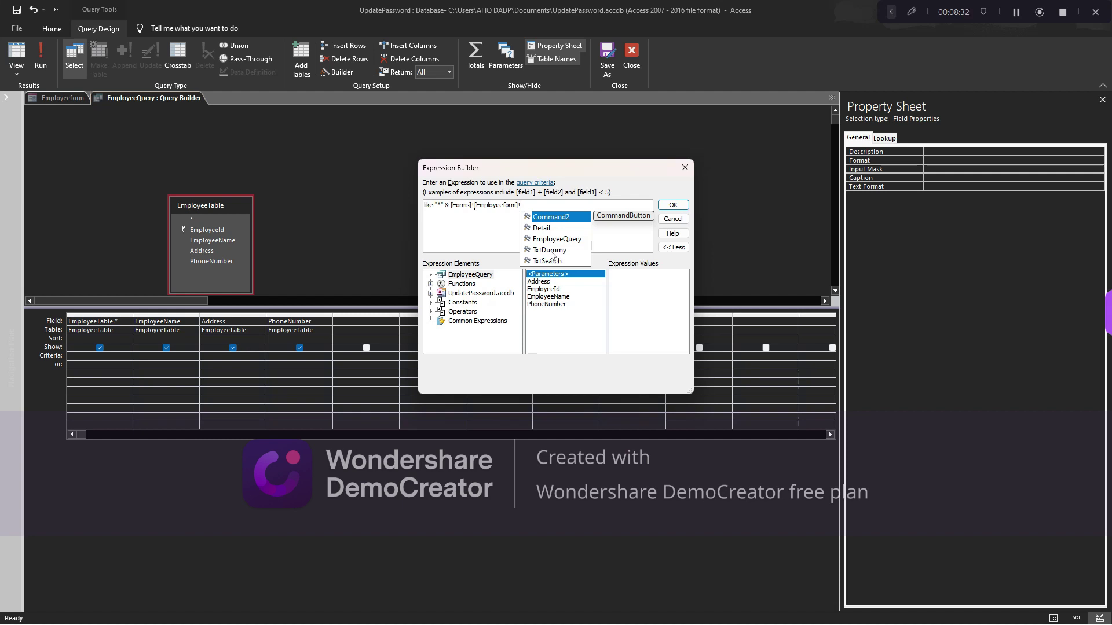
{"action": "left_click", "coordinate": [545, 250]}
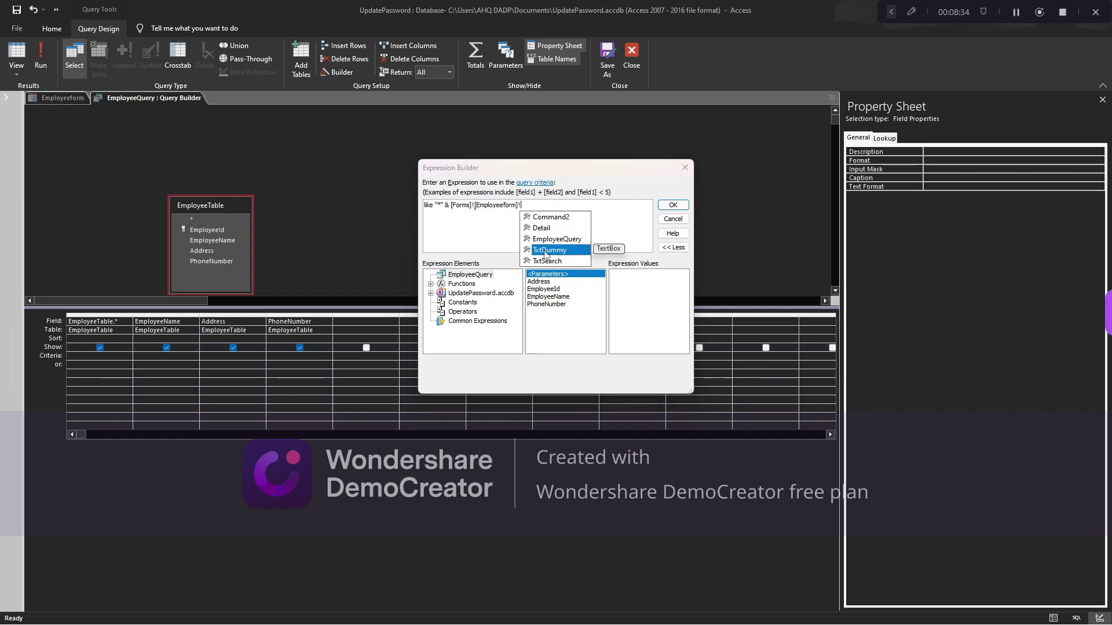
{"action": "double_click", "coordinate": [544, 250]}
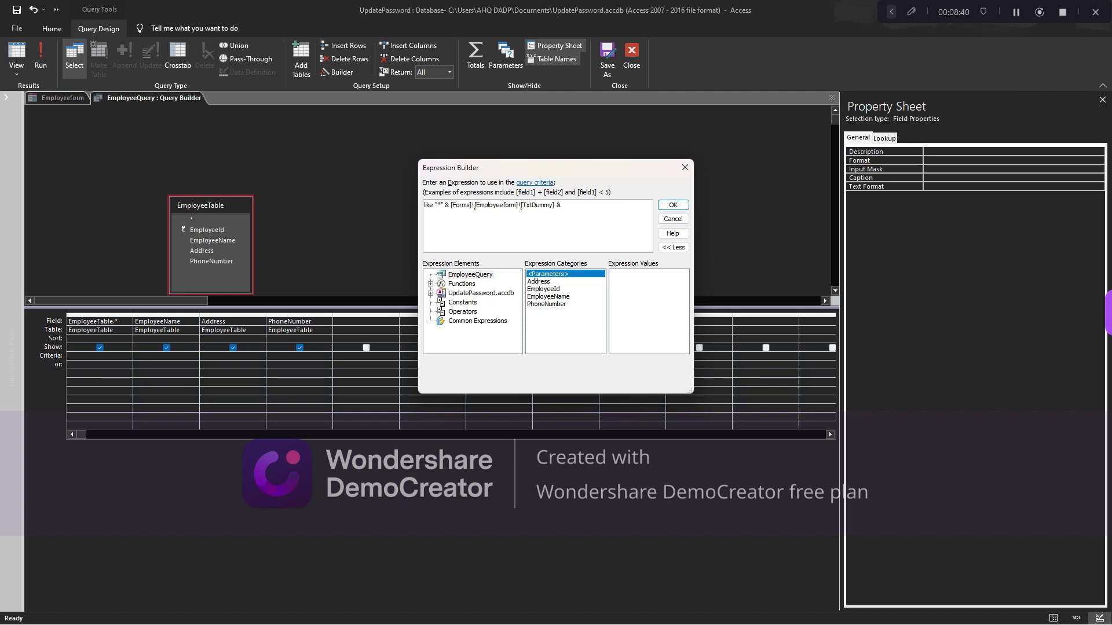
{"action": "type", "text": "& \"*"}
{"action": "left_click_drag", "start_coordinate": [588, 216], "coordinate": [418, 206]}
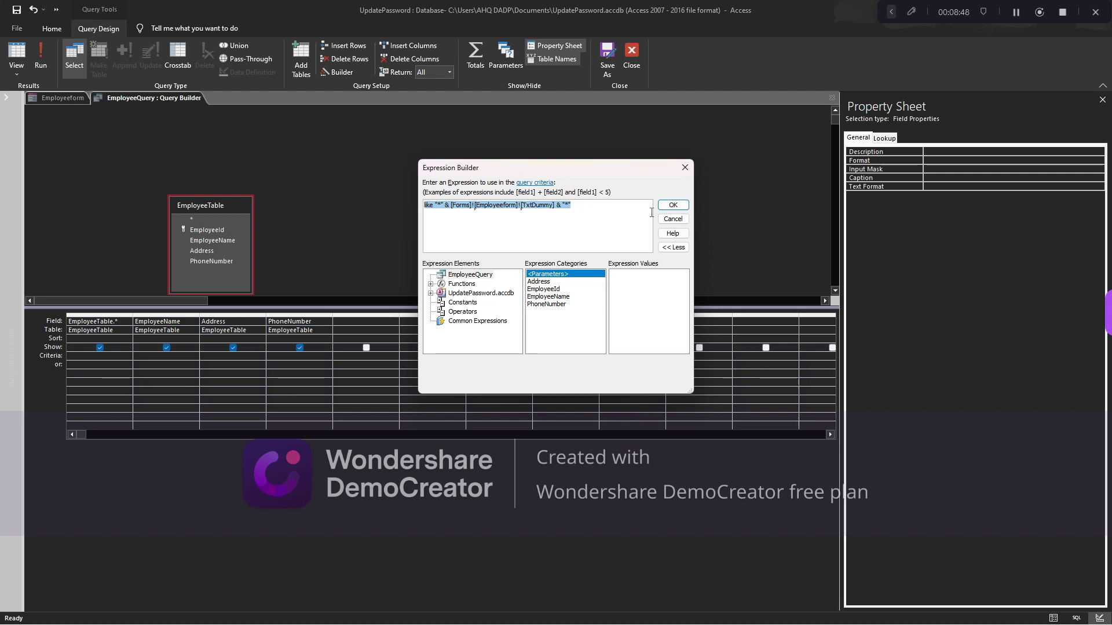
{"action": "left_click", "coordinate": [672, 205]}
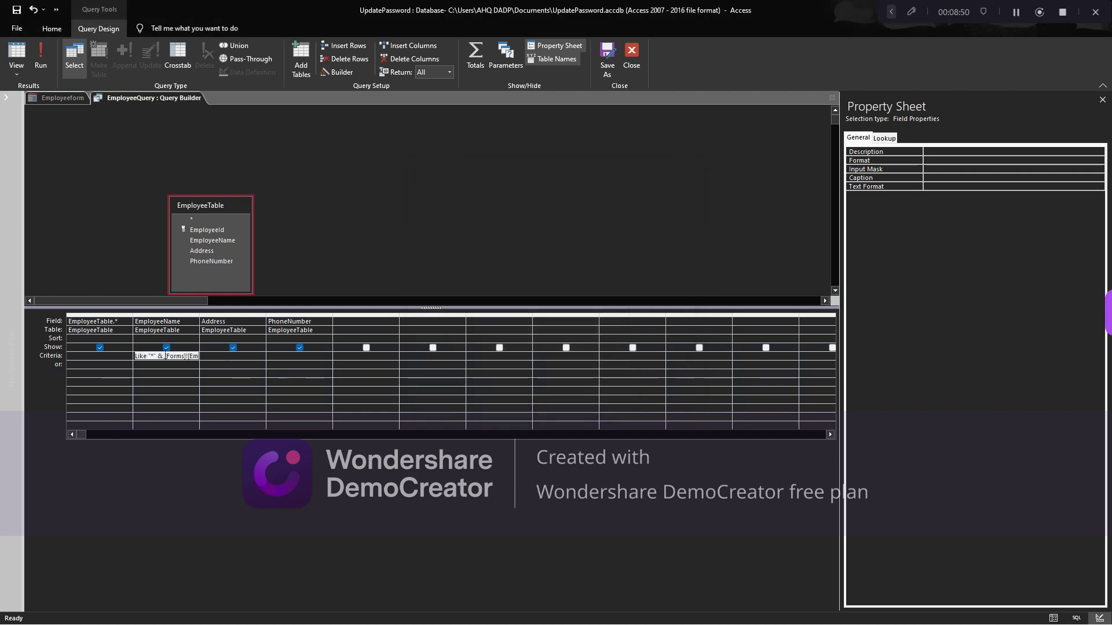
Paste the TxtDummy Like criterion into the Address and PhoneNumber cells on separate or-rows
{"action": "left_click", "coordinate": [225, 365]}
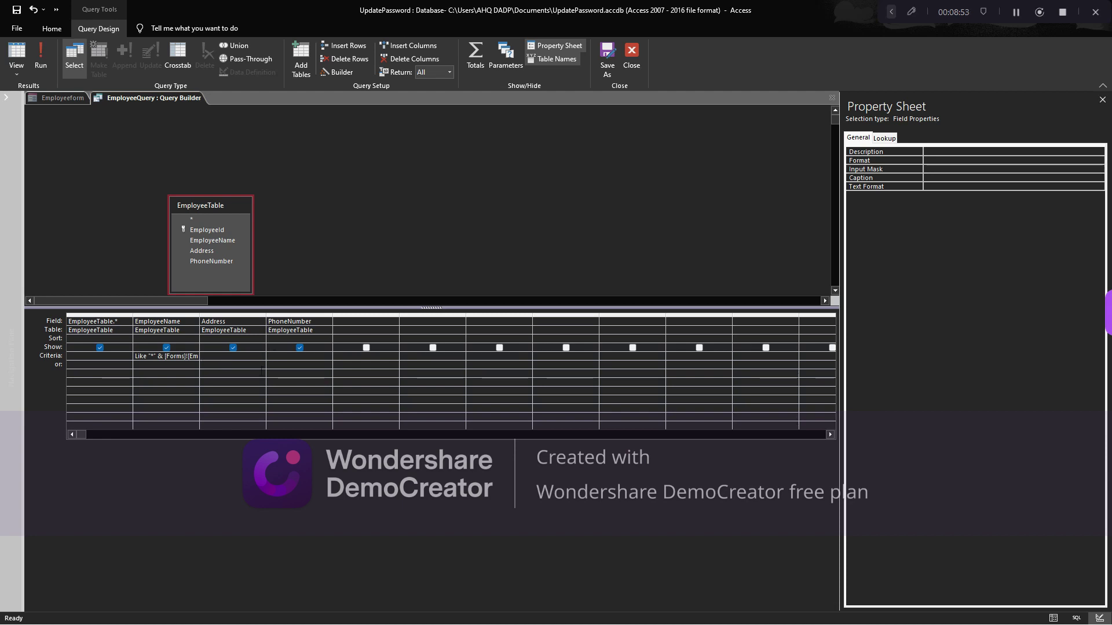
{"action": "key", "text": "ctrl+v"}
{"action": "left_click", "coordinate": [280, 373]}
{"action": "key", "text": "ctrl+v"}
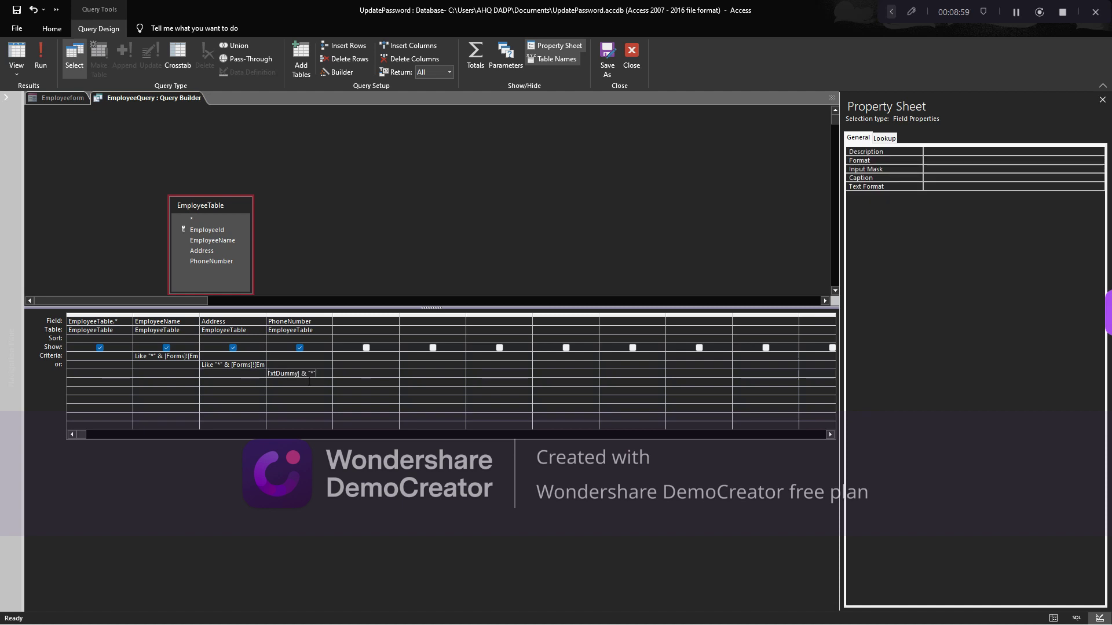
{"action": "left_click", "coordinate": [307, 367]}
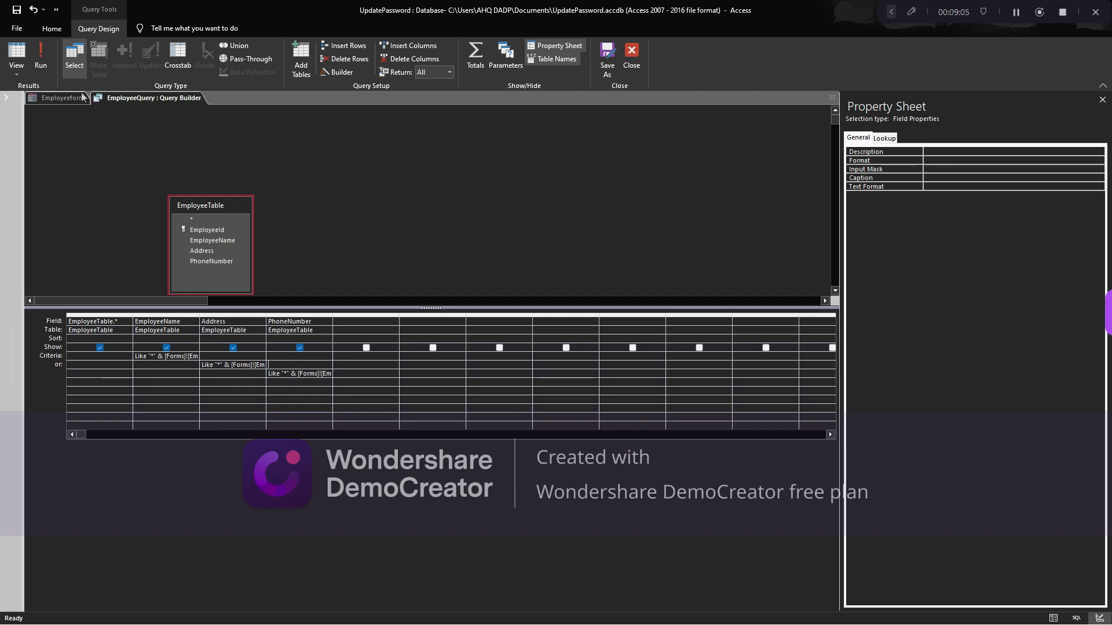
Run the query to confirm its 3 records, widen the result columns, and return to Design View
{"action": "left_click", "coordinate": [41, 58]}
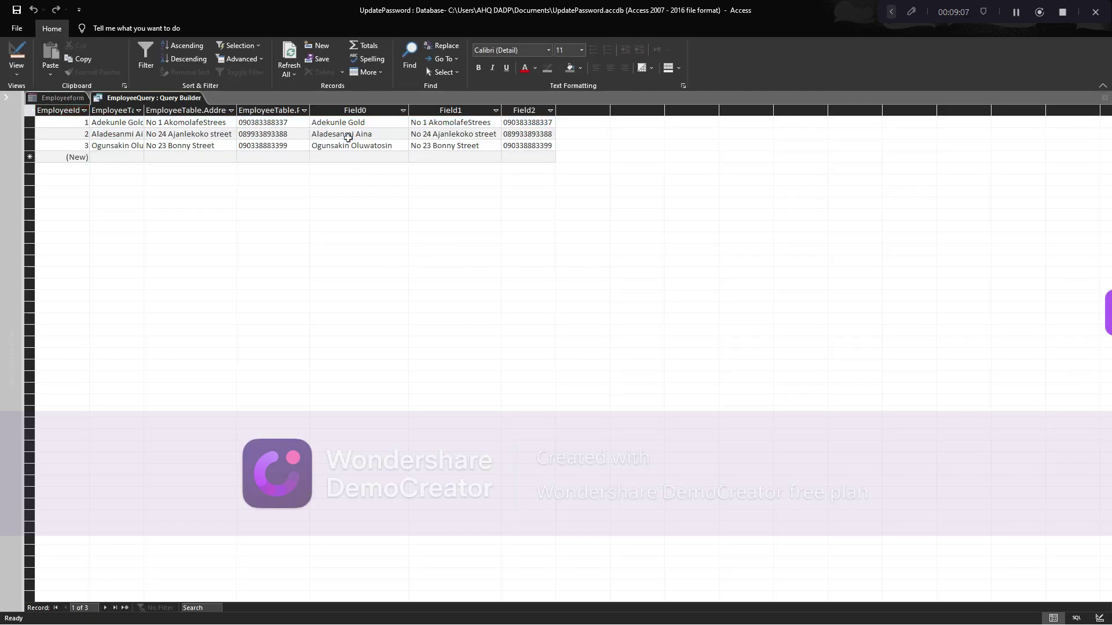
{"action": "left_click", "coordinate": [348, 138]}
{"action": "left_click_drag", "start_coordinate": [408, 110], "coordinate": [417, 110]}
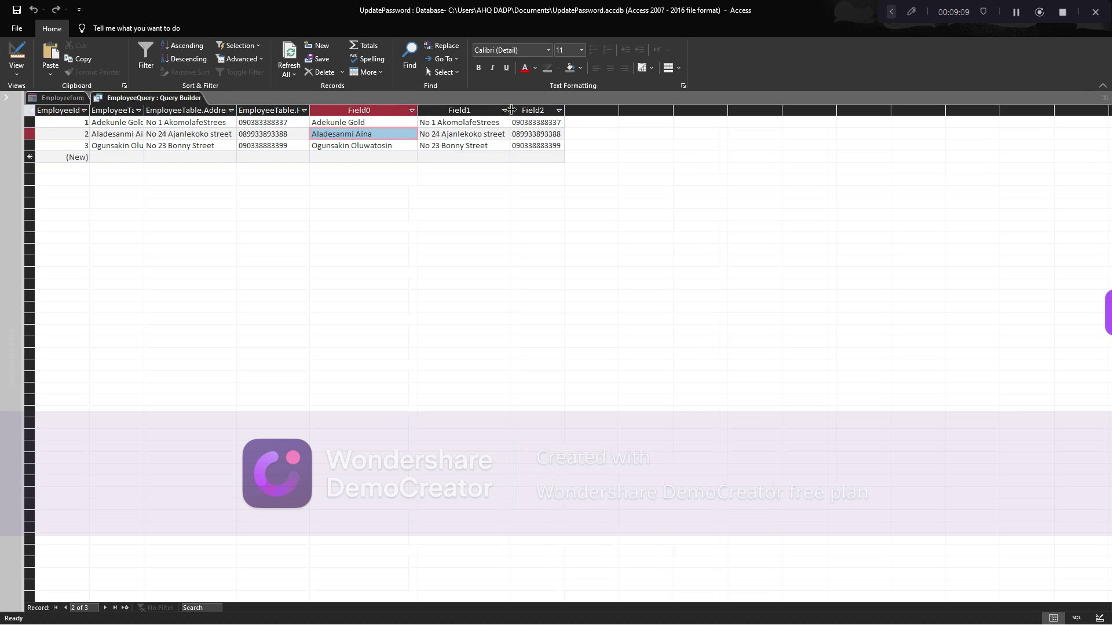
{"action": "left_click_drag", "start_coordinate": [511, 110], "coordinate": [588, 110]}
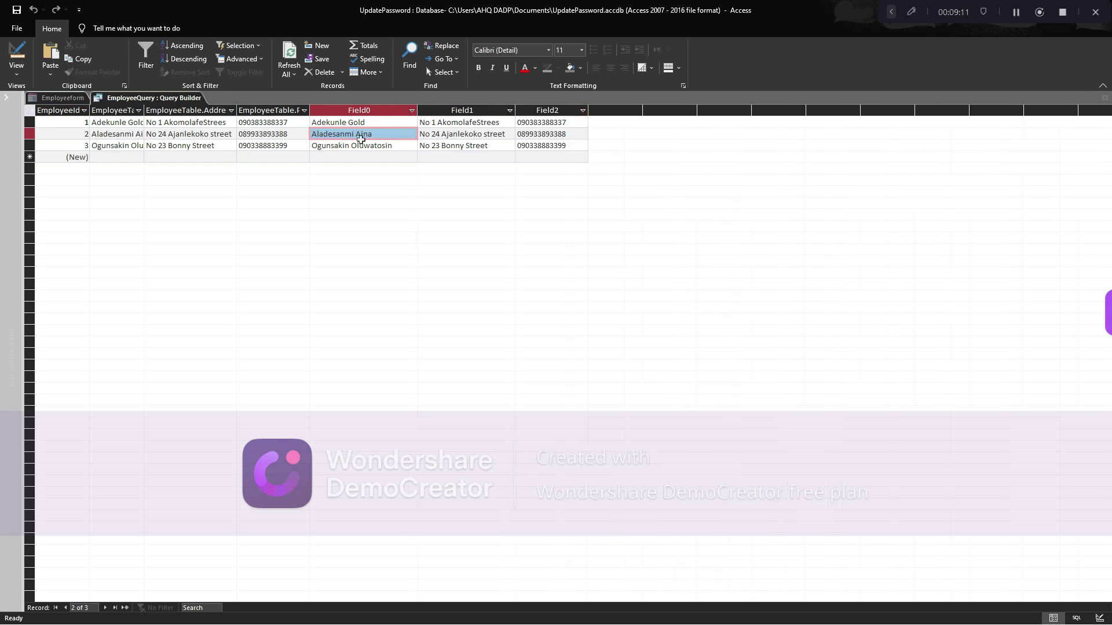
{"action": "left_click", "coordinate": [16, 57]}
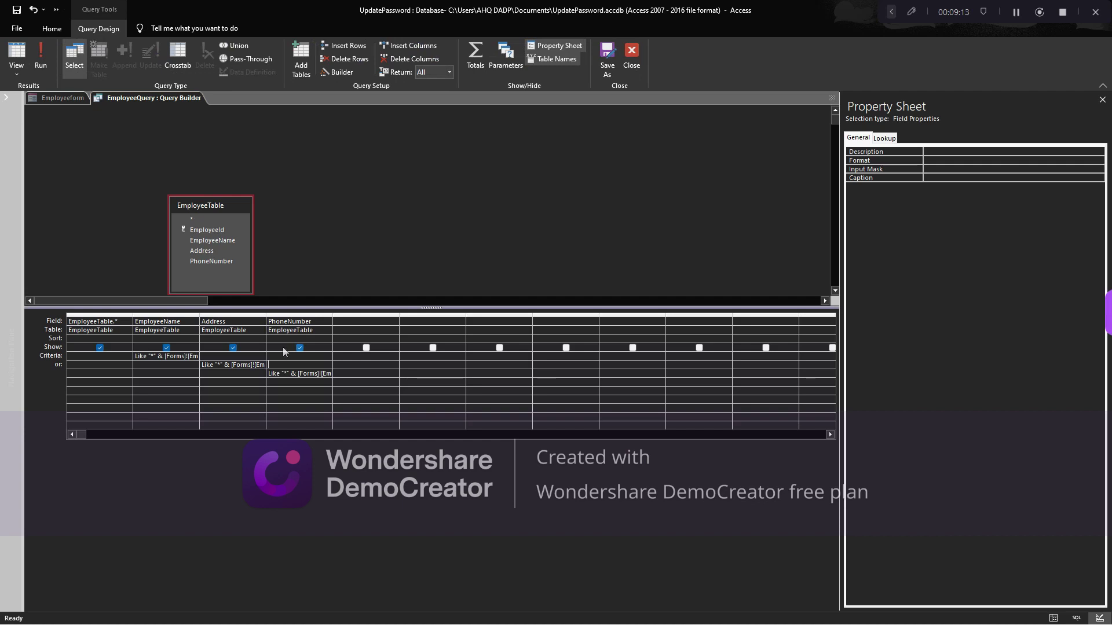
Close the Query Builder, preview Employeeform's records in Form View, then return to Design View
{"action": "left_click", "coordinate": [632, 56]}
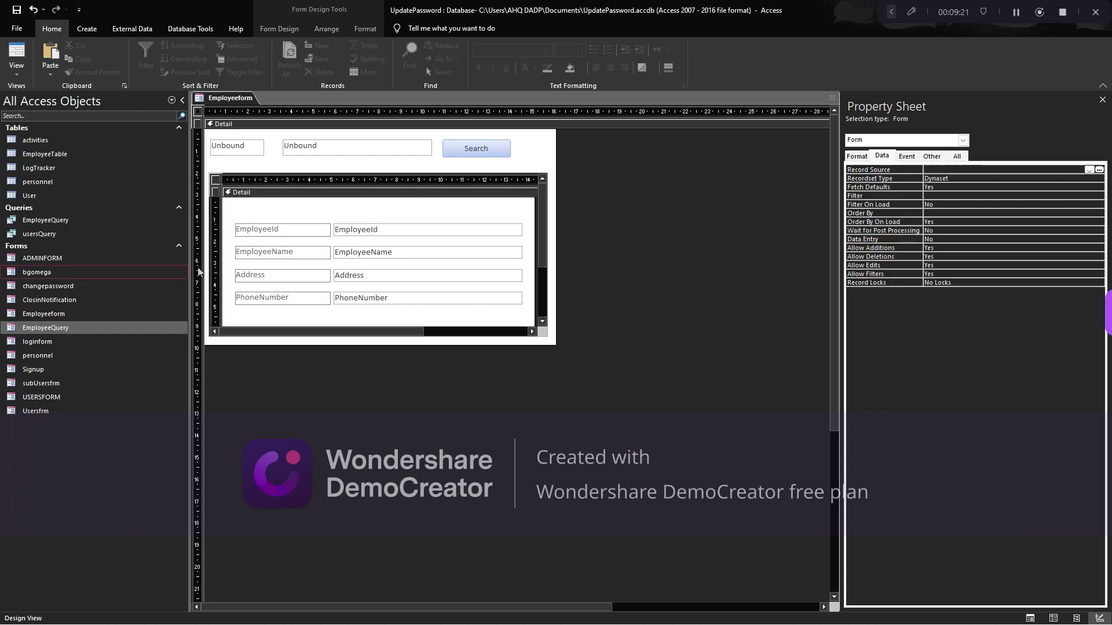
{"action": "left_click", "coordinate": [16, 55]}
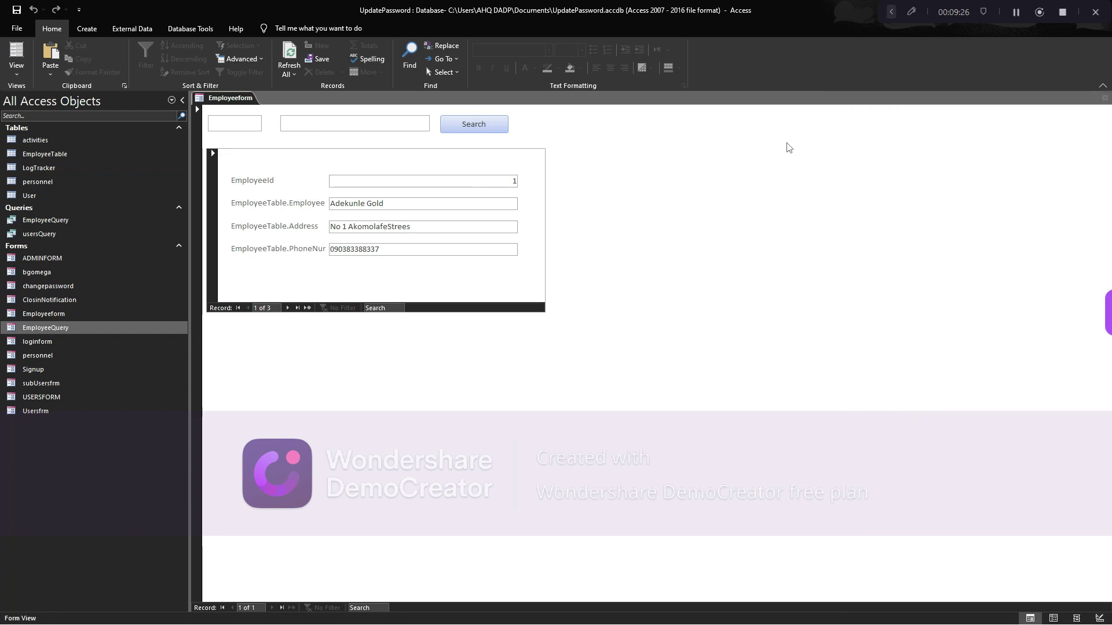
{"action": "right_click", "coordinate": [674, 145]}
{"action": "left_click", "coordinate": [695, 181]}
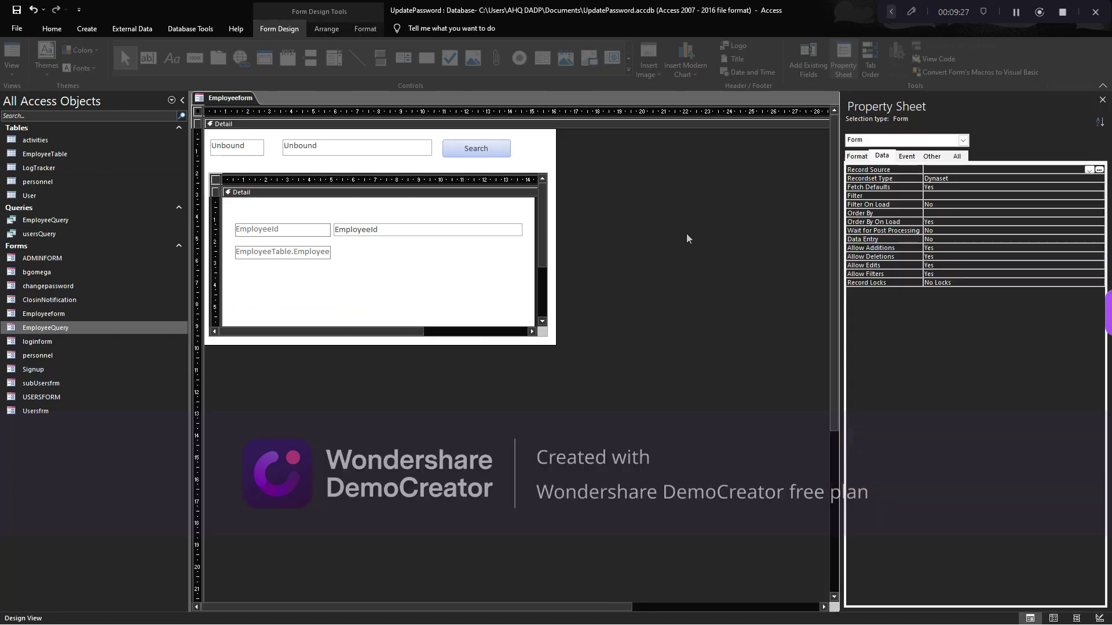
Set Employeeform's Pop Up property to Yes and open it as a floating window
{"action": "left_click", "coordinate": [932, 156]}
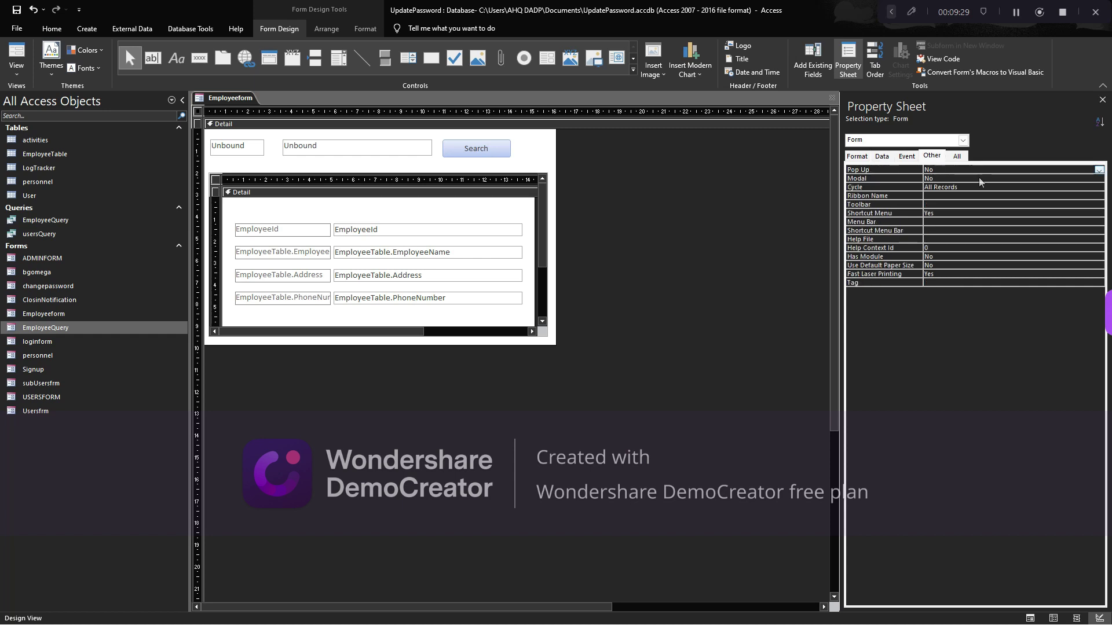
{"action": "left_click", "coordinate": [1100, 170]}
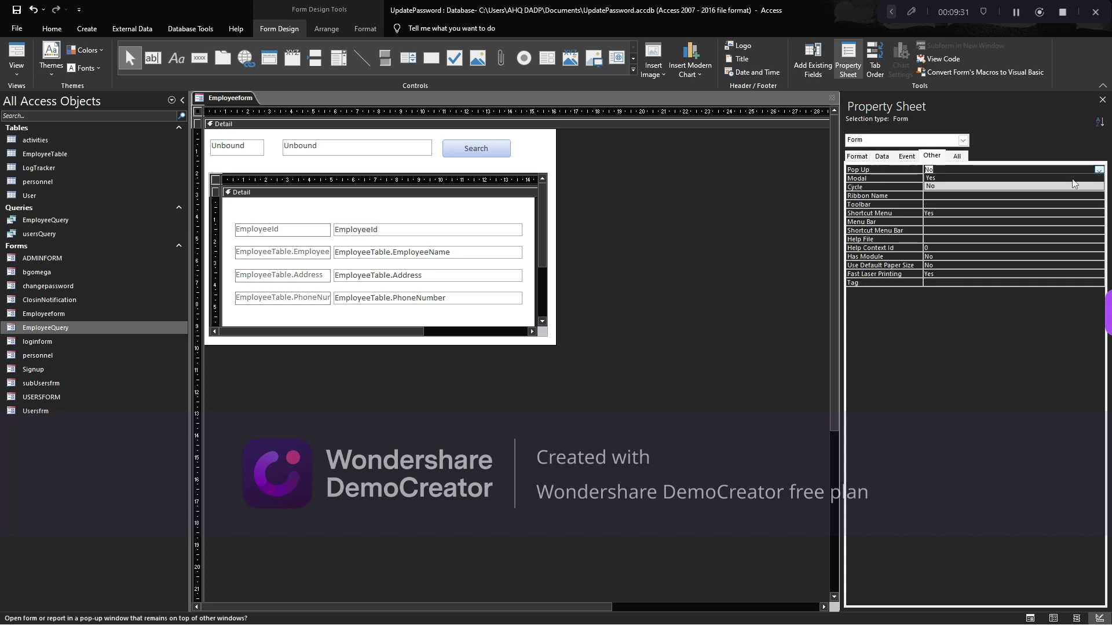
{"action": "left_click", "coordinate": [985, 178]}
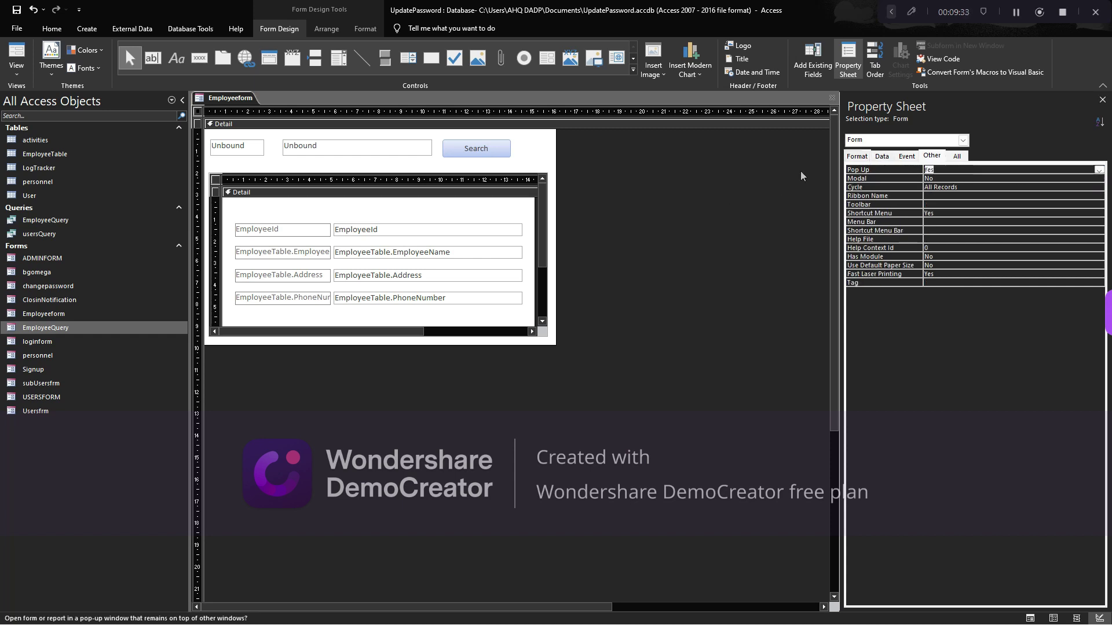
{"action": "key", "text": "F5"}
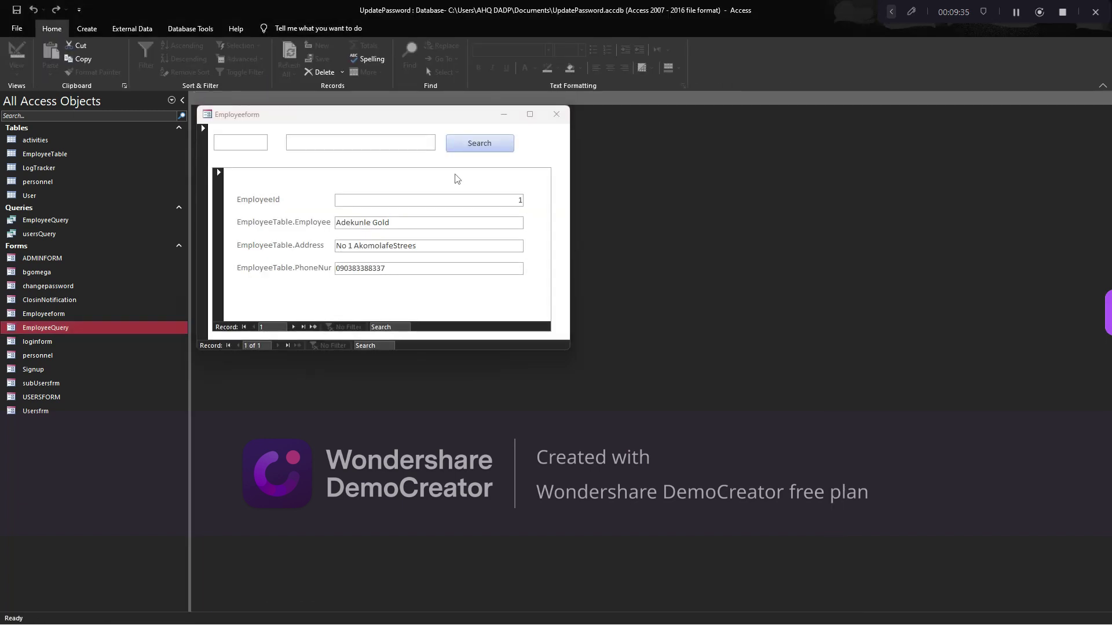
{"action": "left_click_drag", "start_coordinate": [415, 119], "coordinate": [637, 165]}
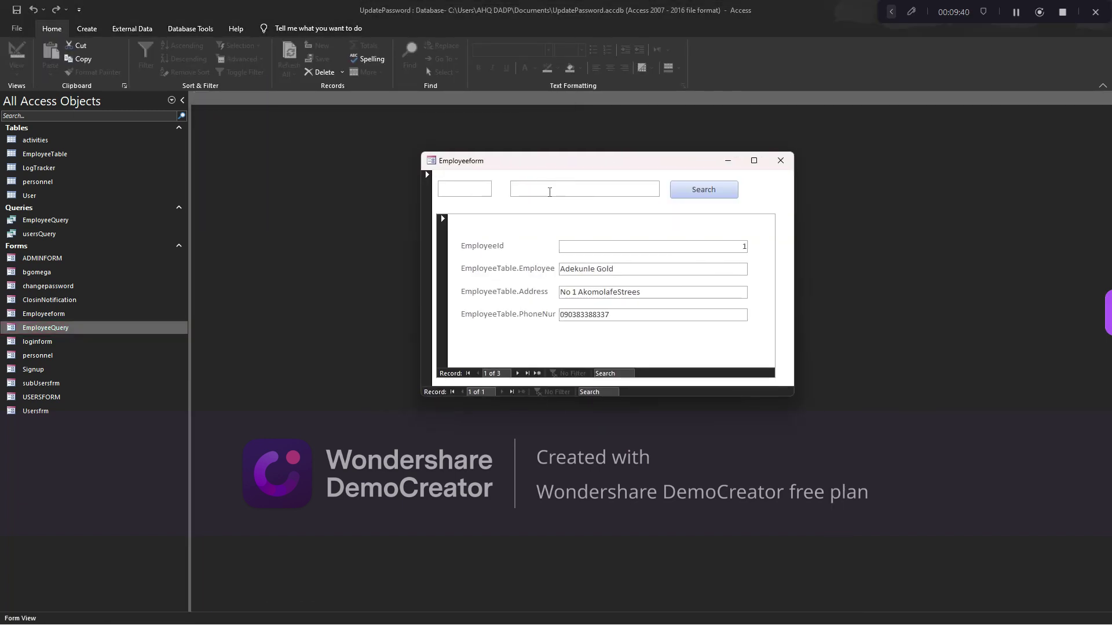
Type 'dfdadaf' into the search box, delete it again, and go back to Design View
{"action": "left_click", "coordinate": [549, 192]}
{"action": "type", "text": "dfdadafaifdaa"}
{"action": "left_click_drag", "start_coordinate": [571, 190], "coordinate": [505, 189]}
{"action": "key", "text": "BackSpace"}
{"action": "right_click", "coordinate": [685, 175]}
{"action": "left_click", "coordinate": [707, 209]}
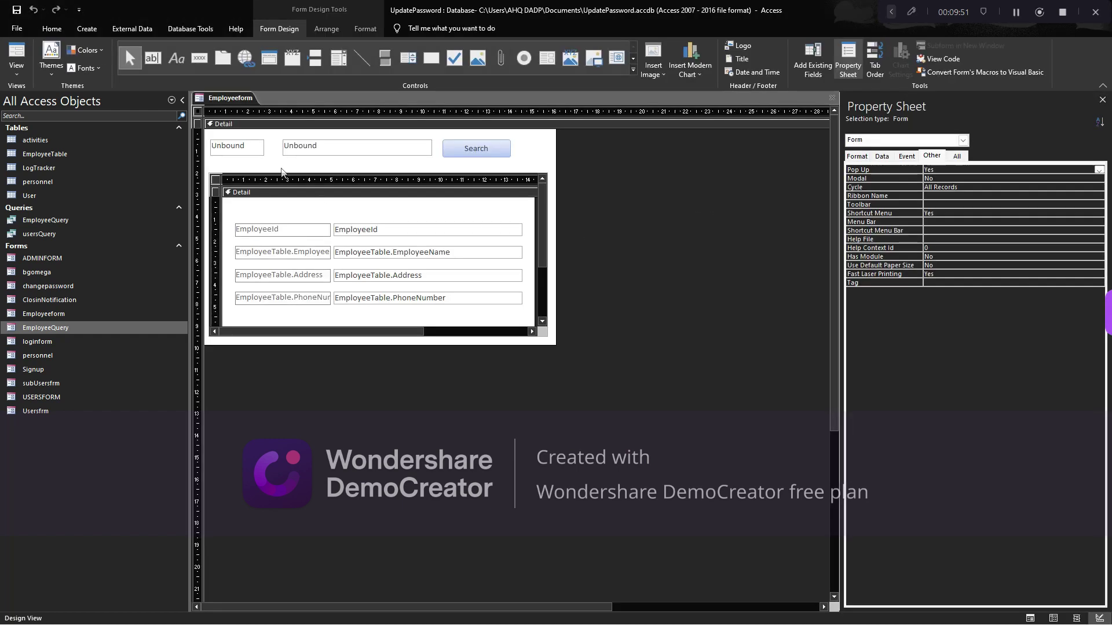
Widen the TxtDummy text box slightly on Employeeform's design
{"action": "left_click", "coordinate": [320, 153]}
{"action": "left_click", "coordinate": [253, 153]}
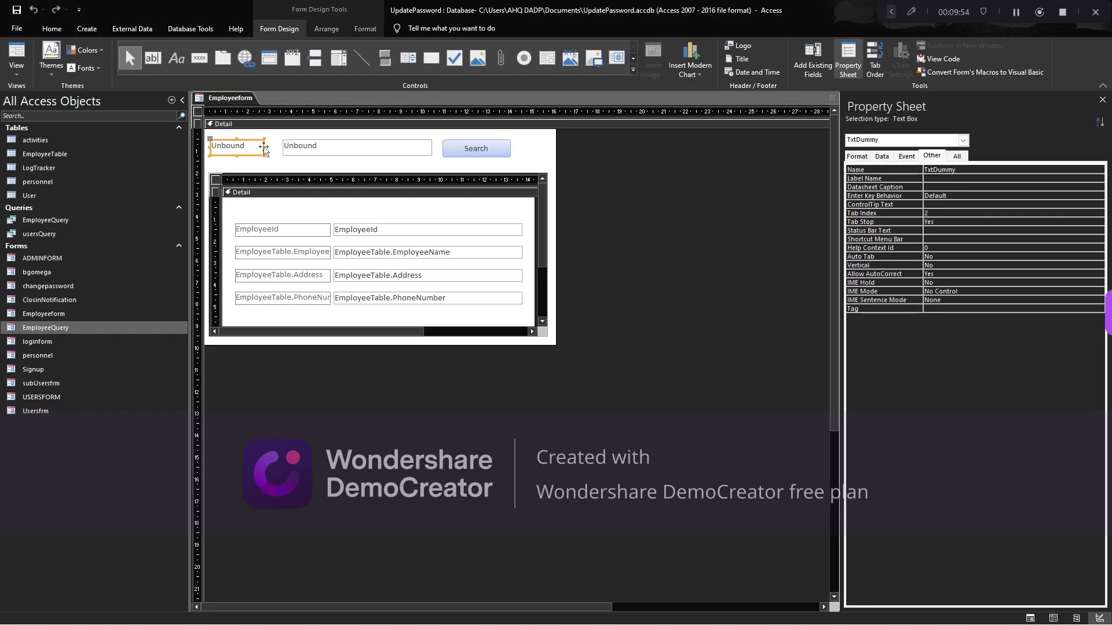
{"action": "left_click_drag", "start_coordinate": [264, 148], "coordinate": [276, 148]}
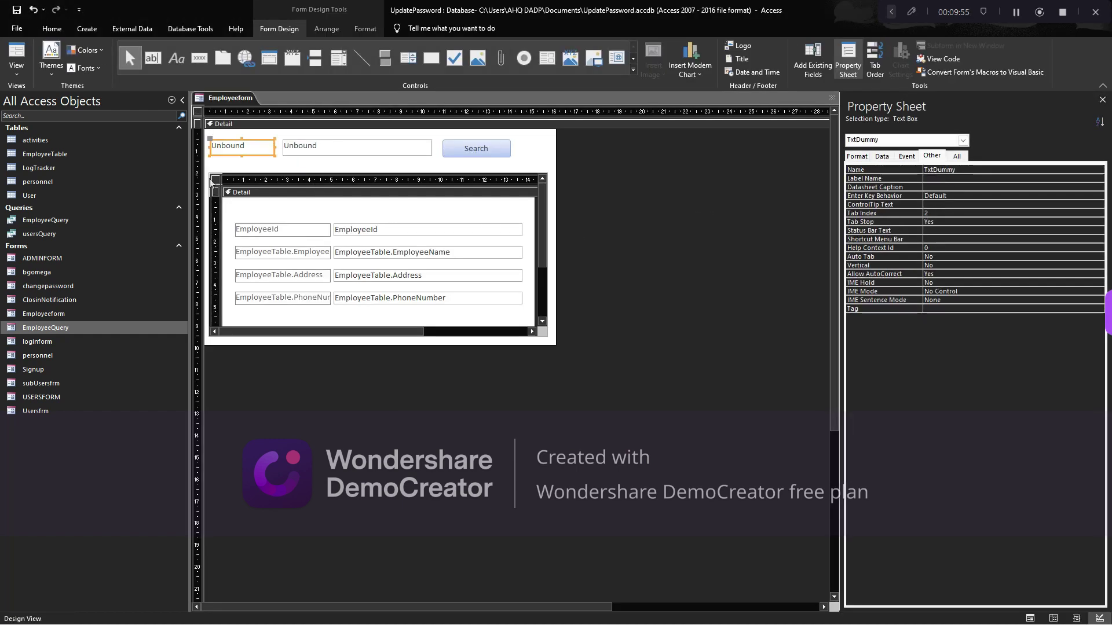
Open the form's record source query in SQL View and inspect the three Like TxtDummy WHERE conditions
{"action": "left_click", "coordinate": [216, 181]}
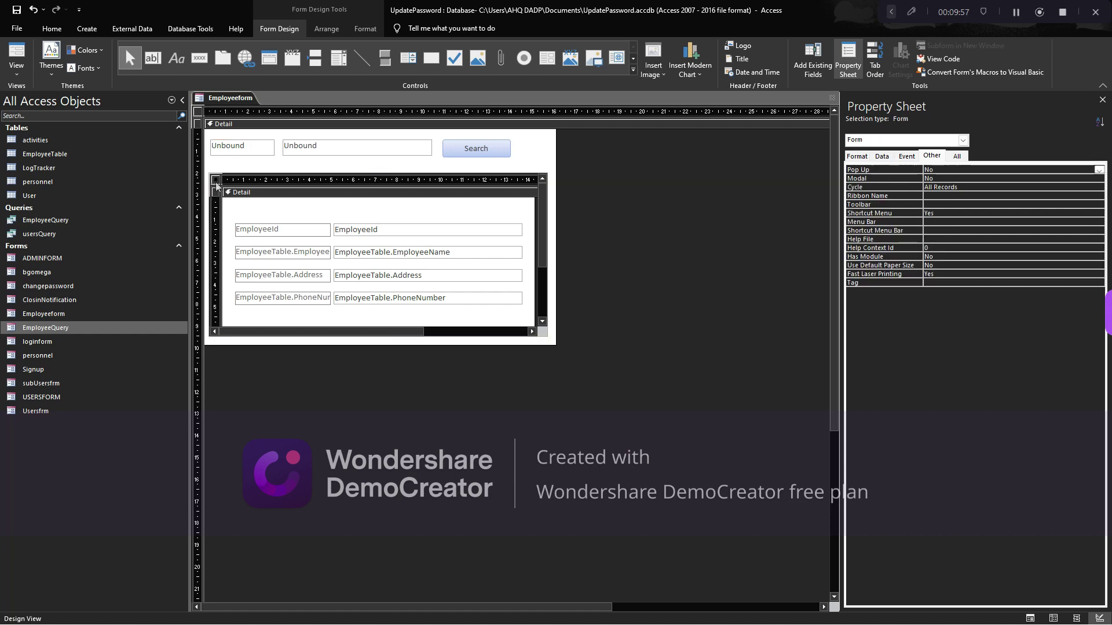
{"action": "left_click", "coordinate": [881, 156]}
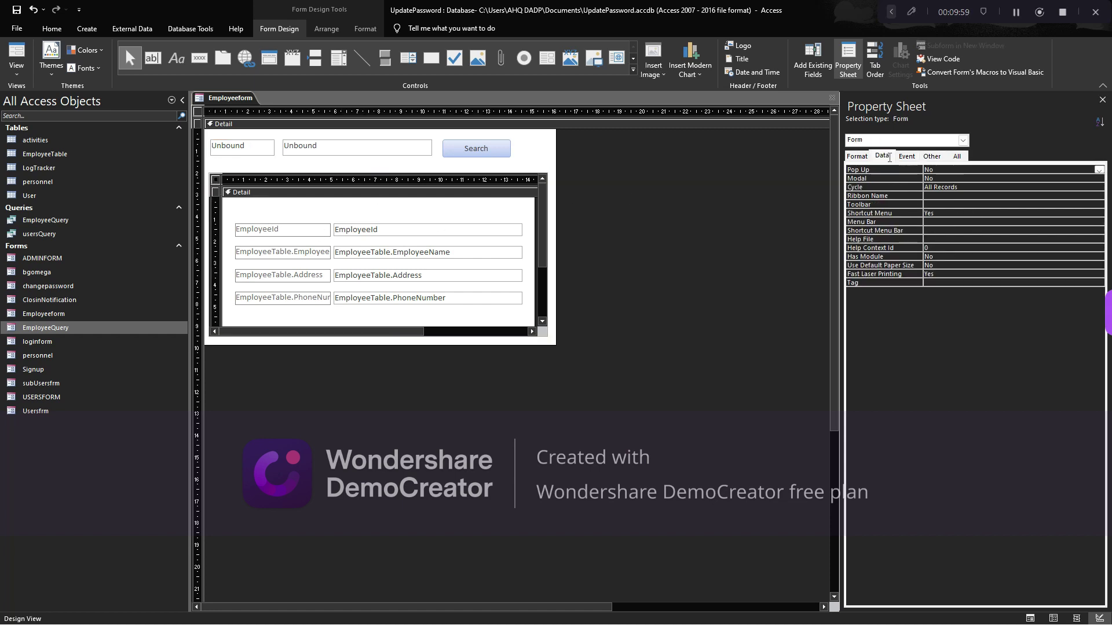
{"action": "left_click", "coordinate": [1100, 169]}
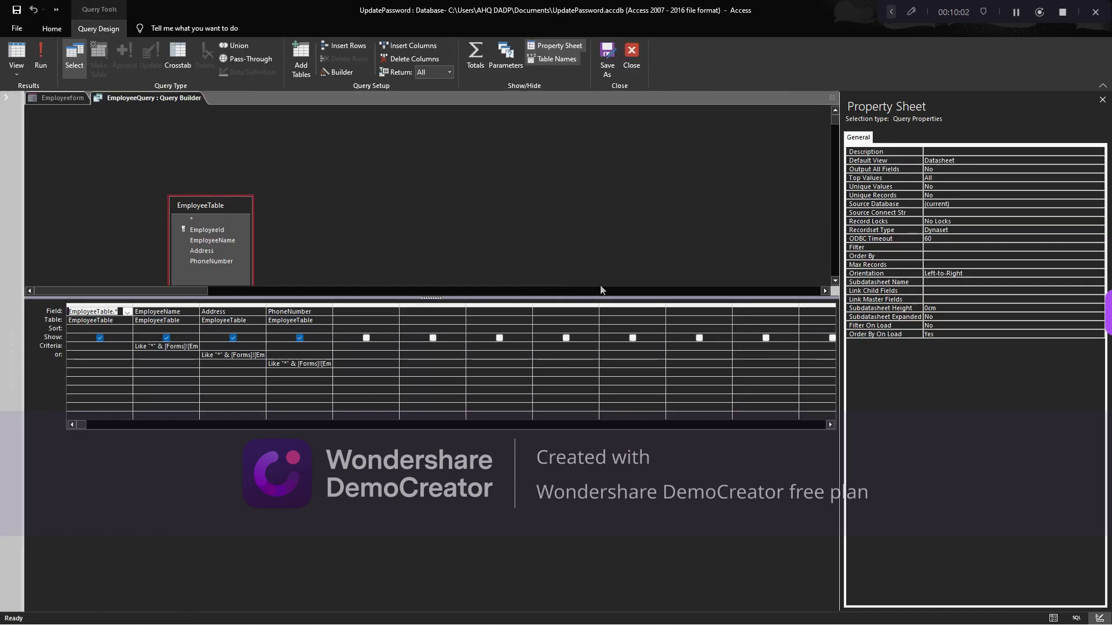
{"action": "left_click", "coordinate": [25, 75]}
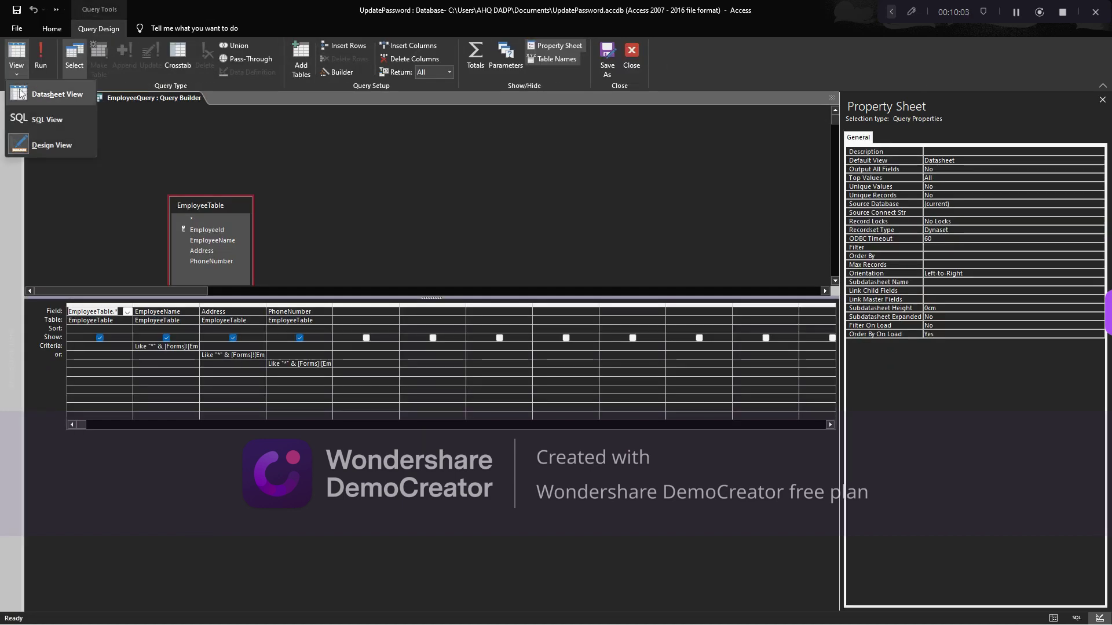
{"action": "left_click", "coordinate": [41, 119]}
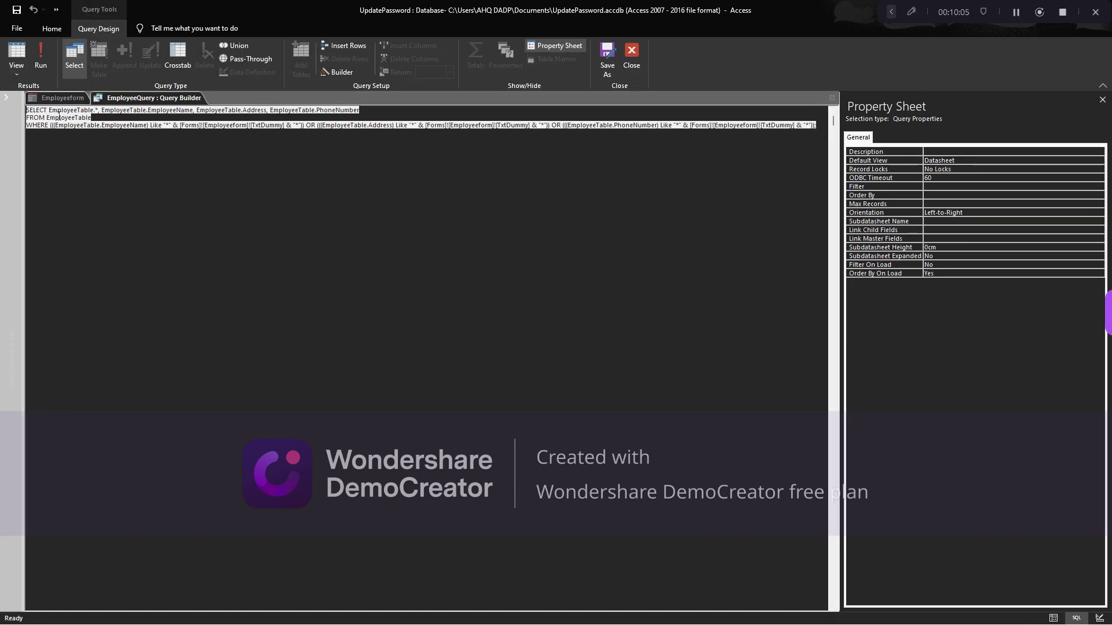
{"action": "left_click", "coordinate": [162, 137]}
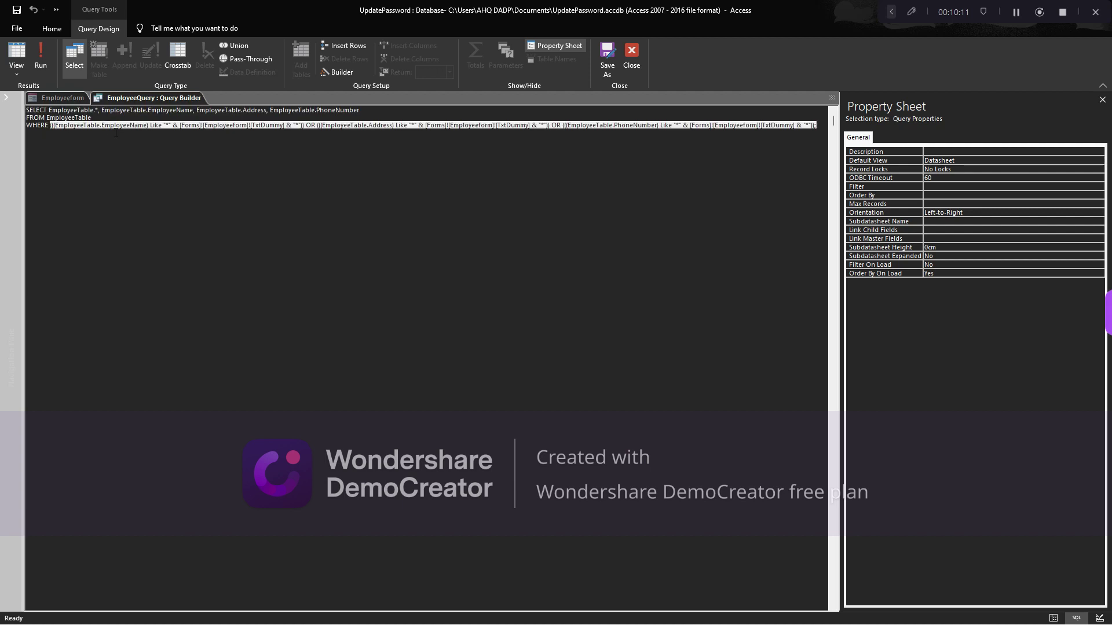
{"action": "left_click", "coordinate": [190, 126]}
{"action": "left_click_drag", "start_coordinate": [181, 124], "coordinate": [325, 129]}
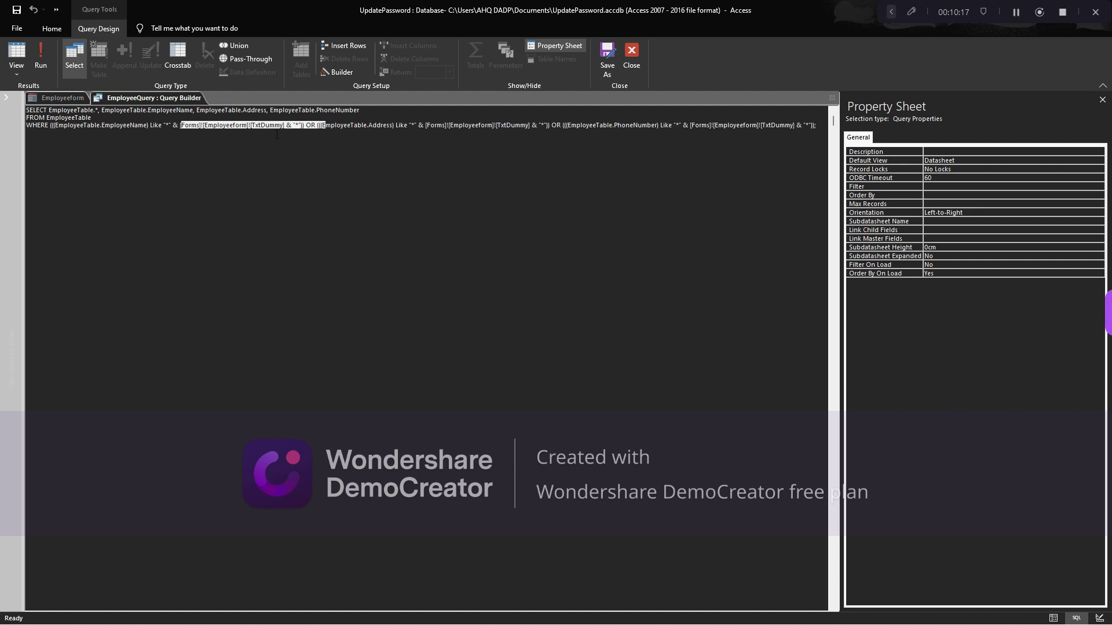
{"action": "left_click", "coordinate": [220, 133]}
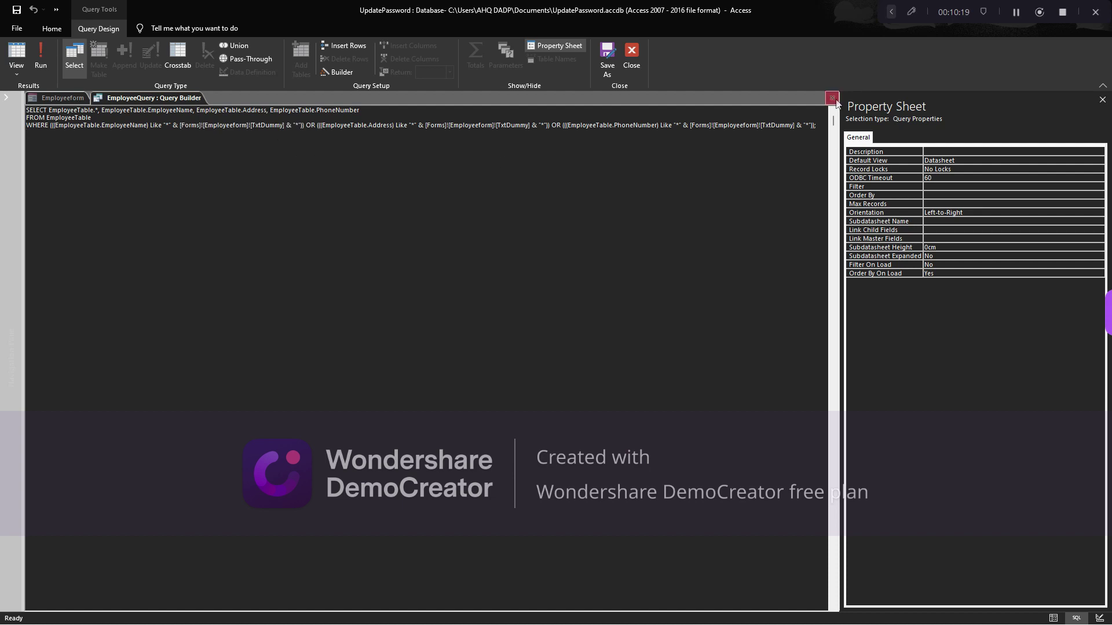
{"action": "left_click", "coordinate": [832, 98]}
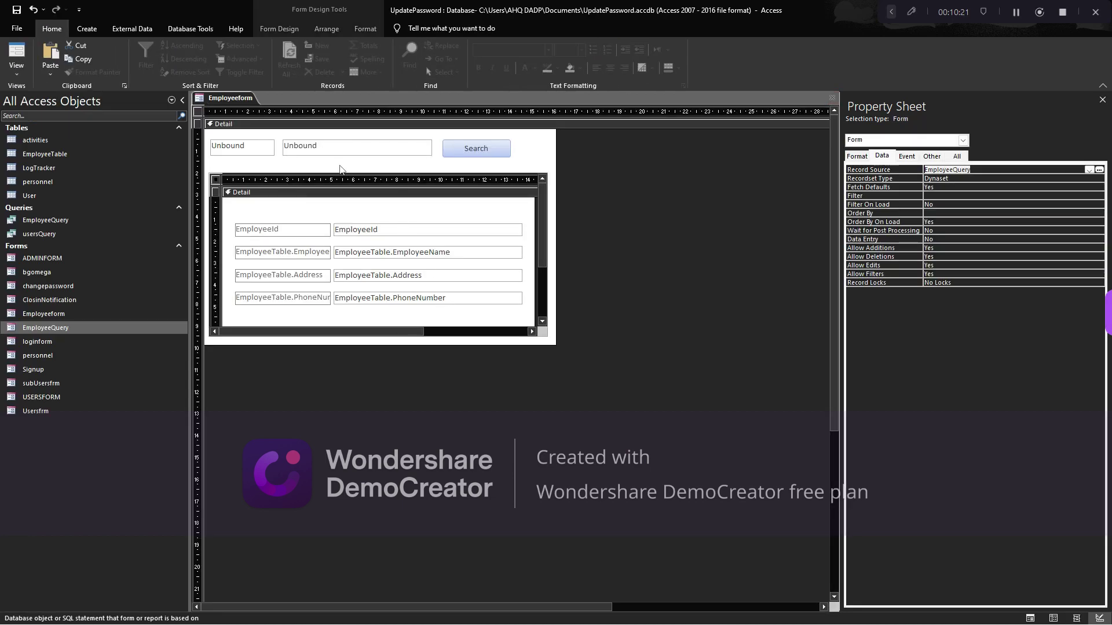
Select the TxtSearch text box on Employeeform's design
{"action": "key", "text": "Tab"}
{"action": "left_click", "coordinate": [274, 166]}
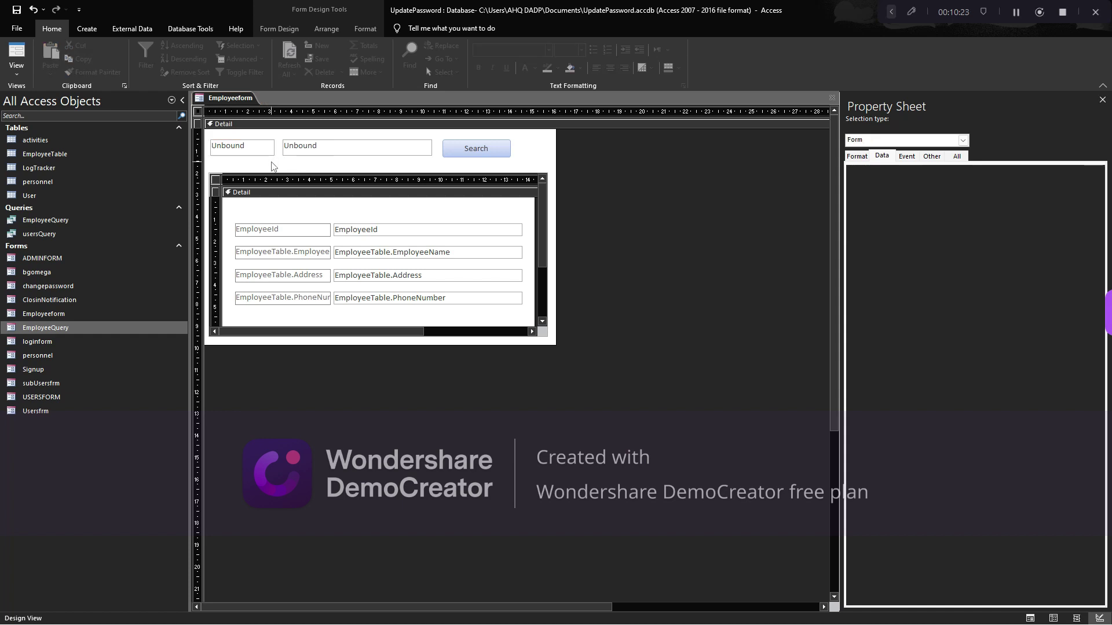
{"action": "key", "text": "Tab"}
{"action": "key", "text": "shift+Tab"}
{"action": "key", "text": "Tab"}
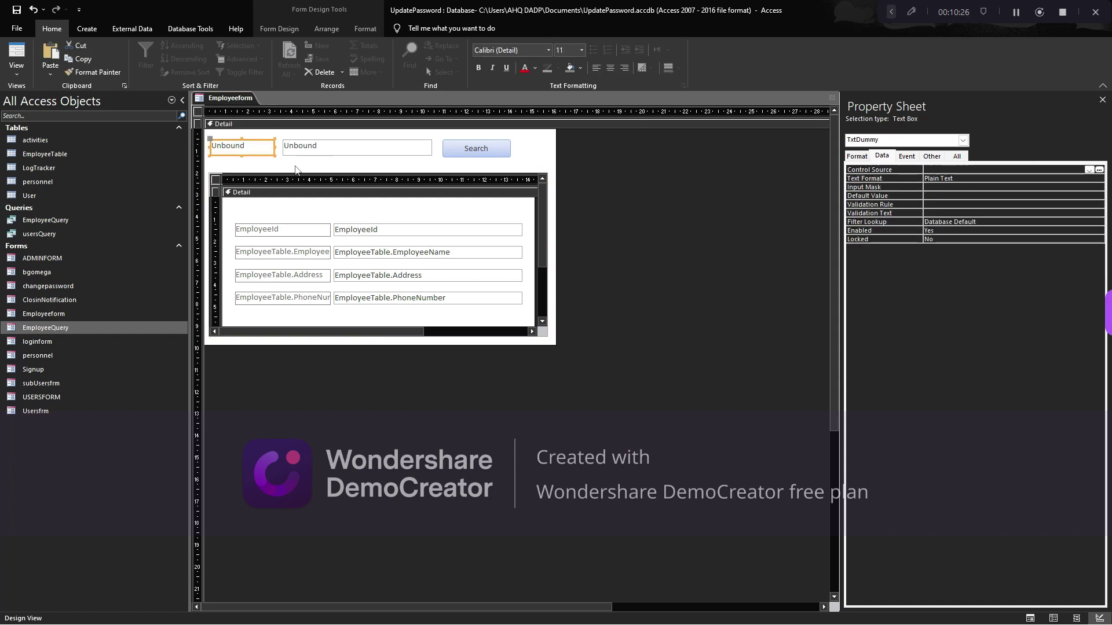
{"action": "left_click", "coordinate": [340, 151]}
{"action": "left_click", "coordinate": [256, 151]}
{"action": "left_click", "coordinate": [312, 157]}
{"action": "left_click", "coordinate": [312, 158]}
{"action": "left_click", "coordinate": [339, 152]}
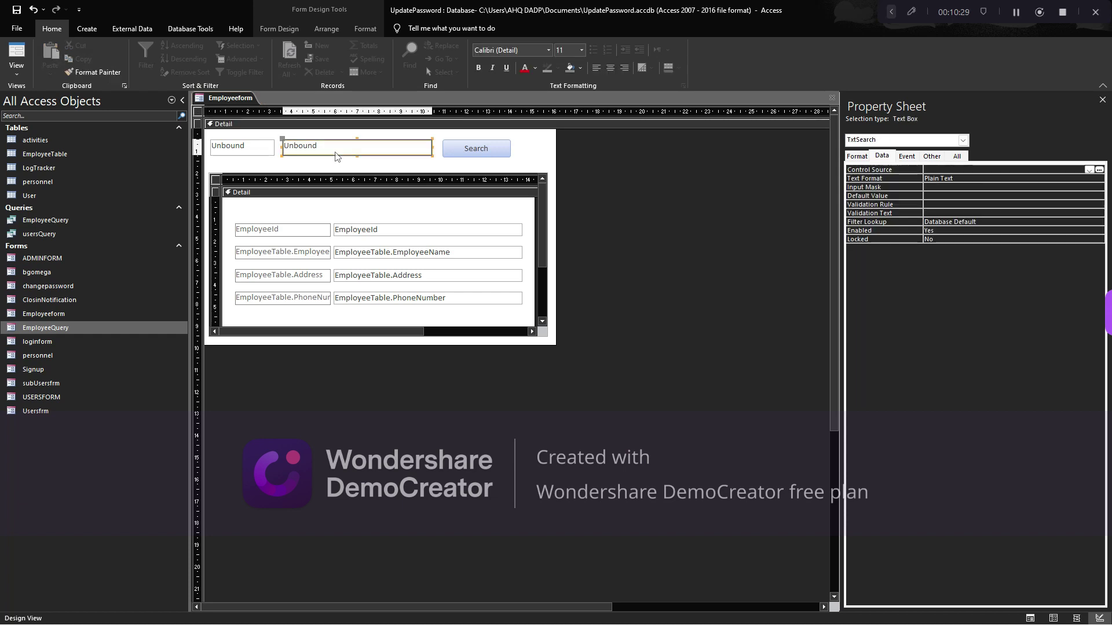
Set TxtSearch's On Change event to [Event Procedure] and open its code
{"action": "left_click", "coordinate": [906, 156]}
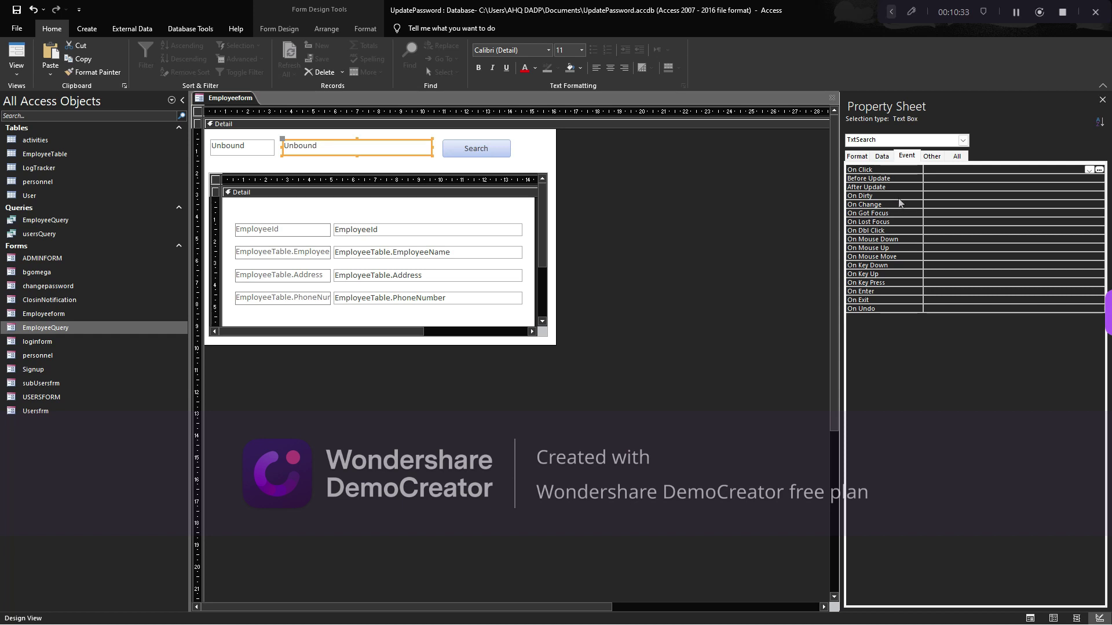
{"action": "left_click", "coordinate": [927, 204]}
{"action": "left_click", "coordinate": [1089, 205]}
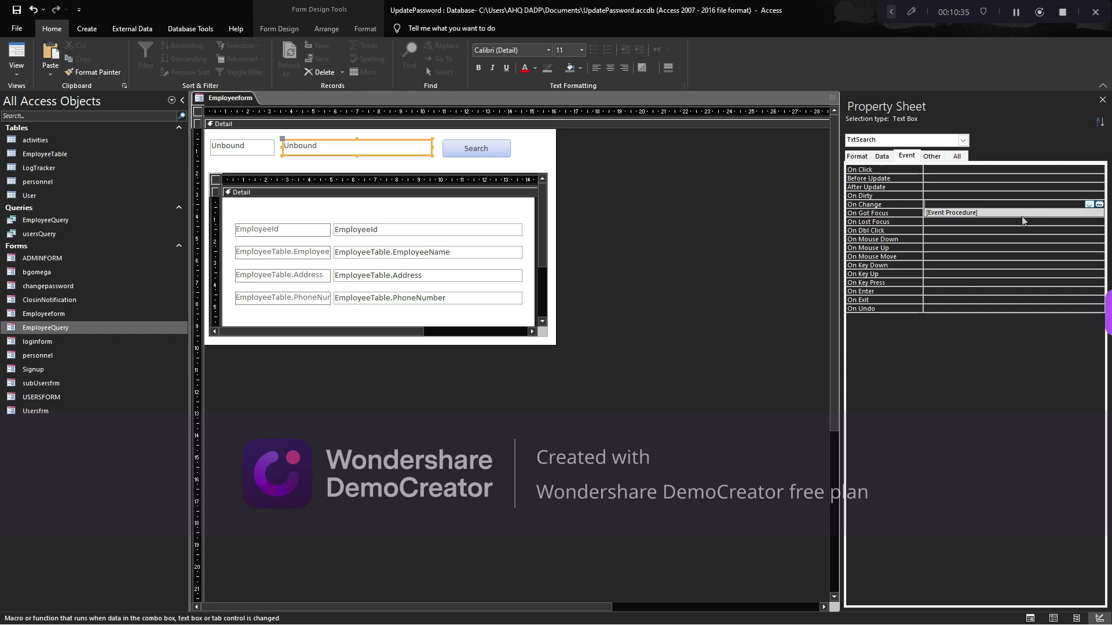
{"action": "left_click", "coordinate": [1009, 212]}
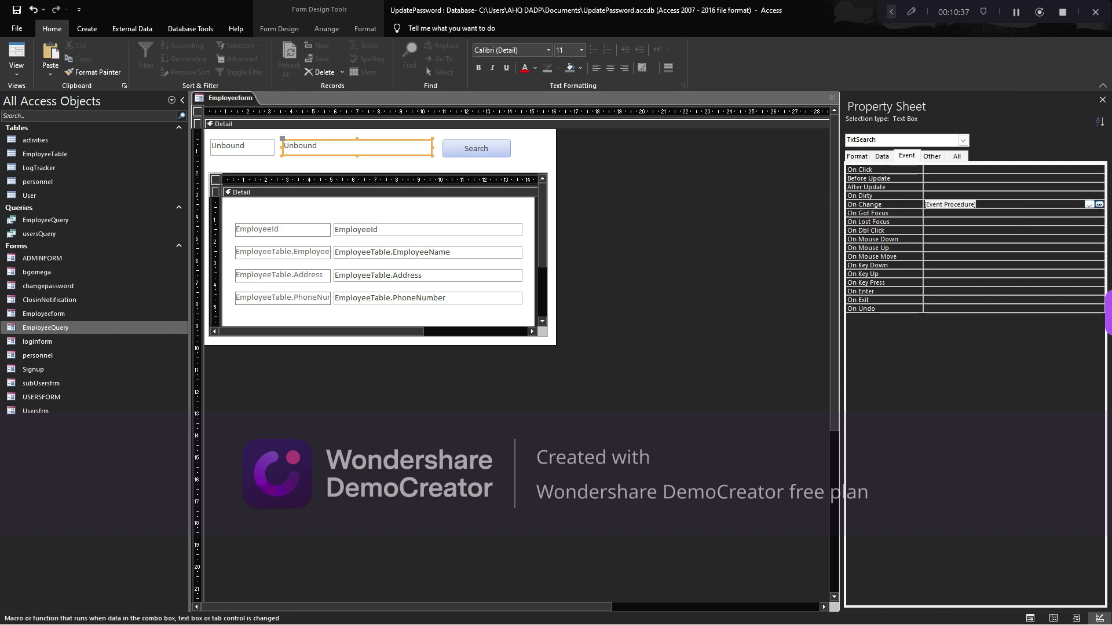
{"action": "left_click", "coordinate": [1099, 204]}
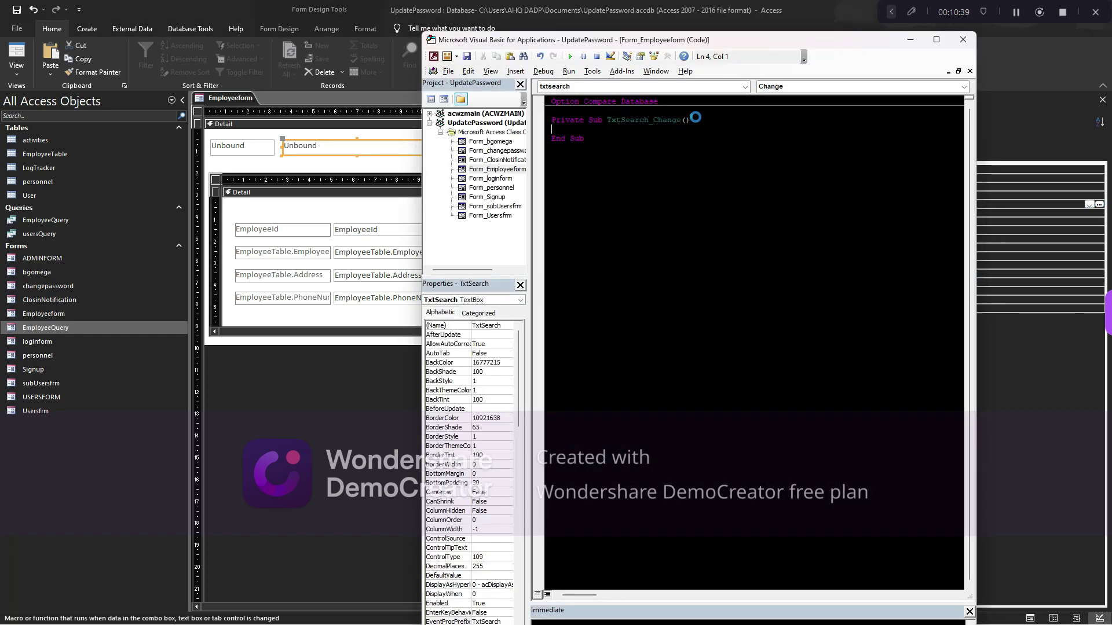
Write Me.TxtDummy.Value = Me.txtsearch.Text in TxtSearch_Change and switch Employeeform to Form View
{"action": "left_click_drag", "start_coordinate": [647, 41], "coordinate": [717, 30]}
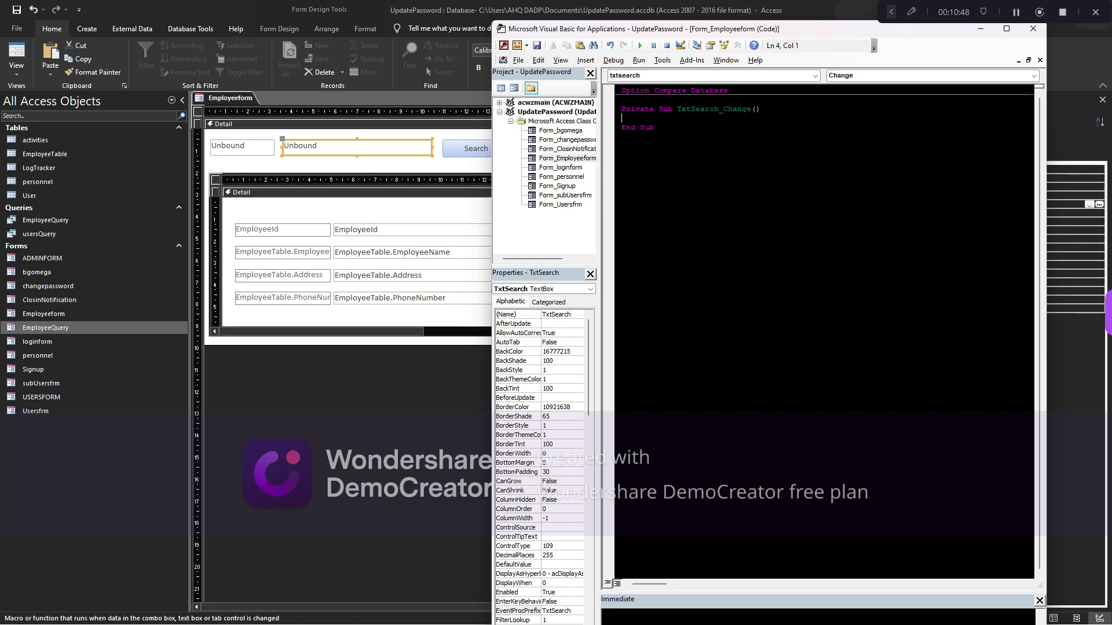
{"action": "type", "text": "Me.txtd"}
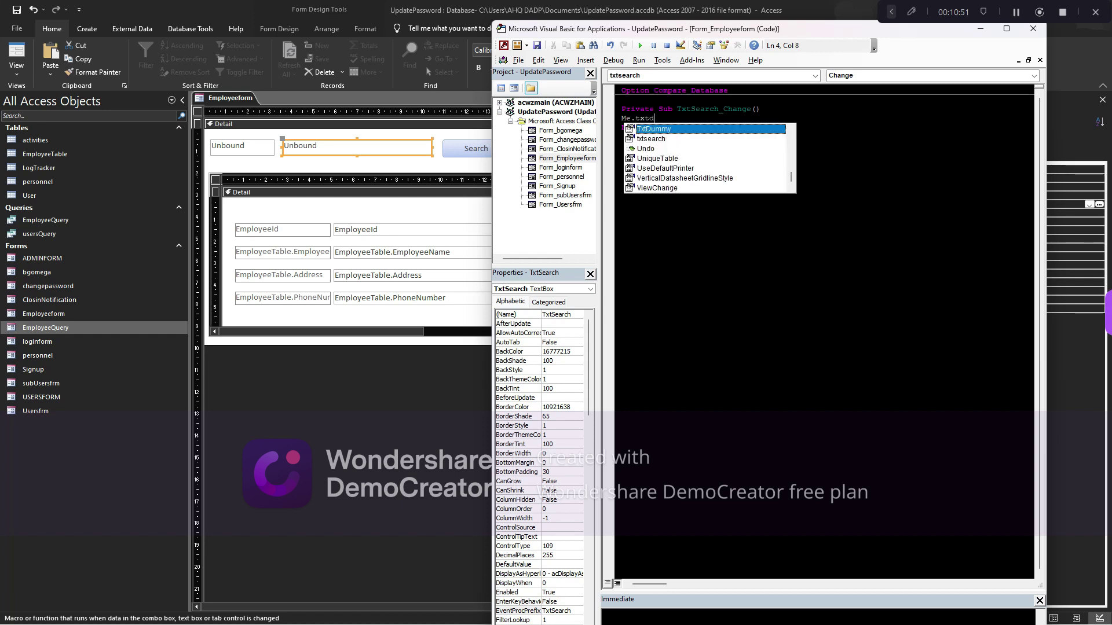
{"action": "key", "text": "Tab"}
{"action": "type", "text": ".val"}
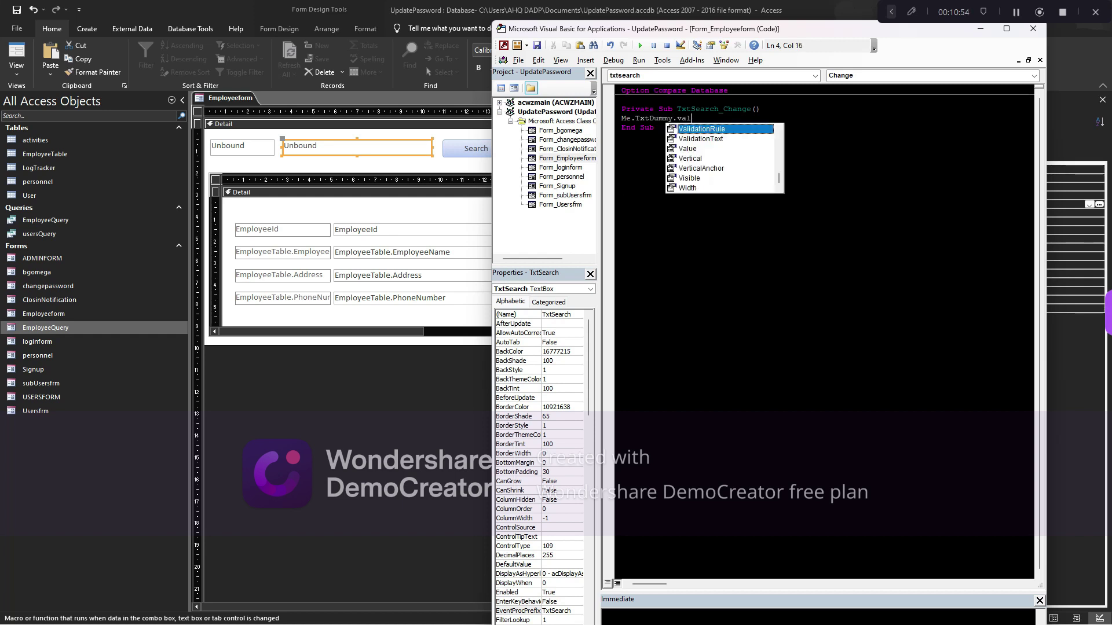
{"action": "type", "text": "ue ="}
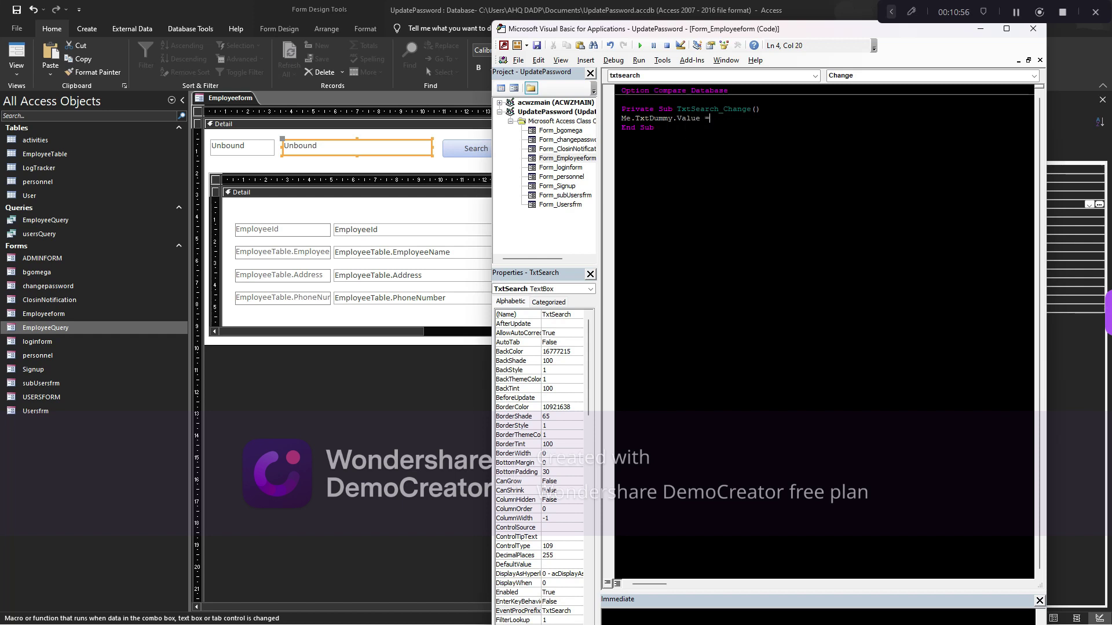
{"action": "type", "text": " me.tx"}
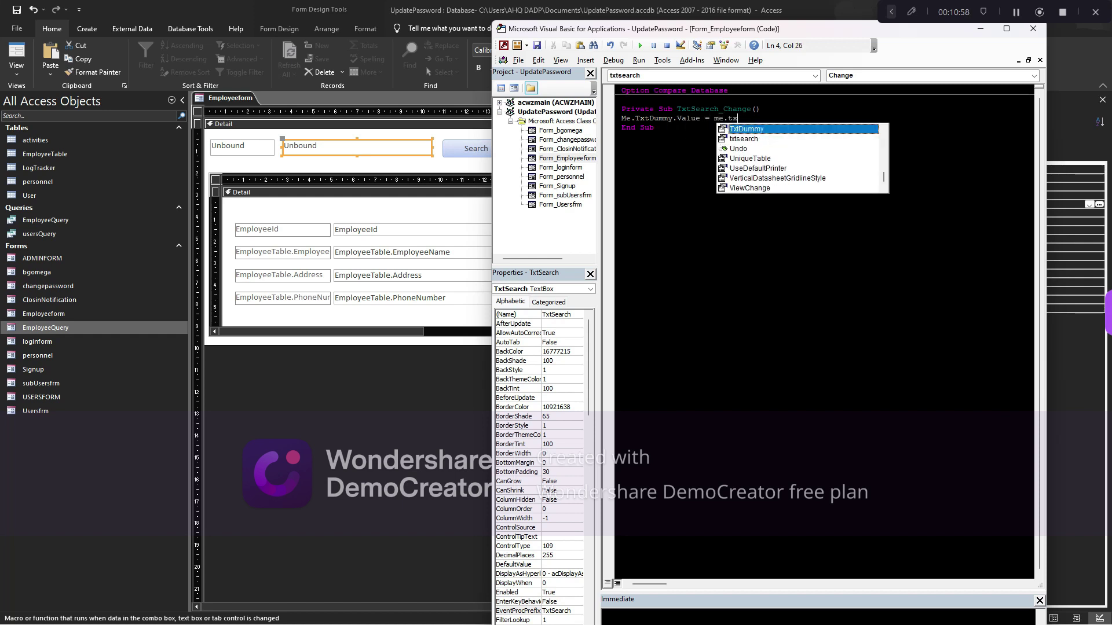
{"action": "type", "text": "tsearch.Text"}
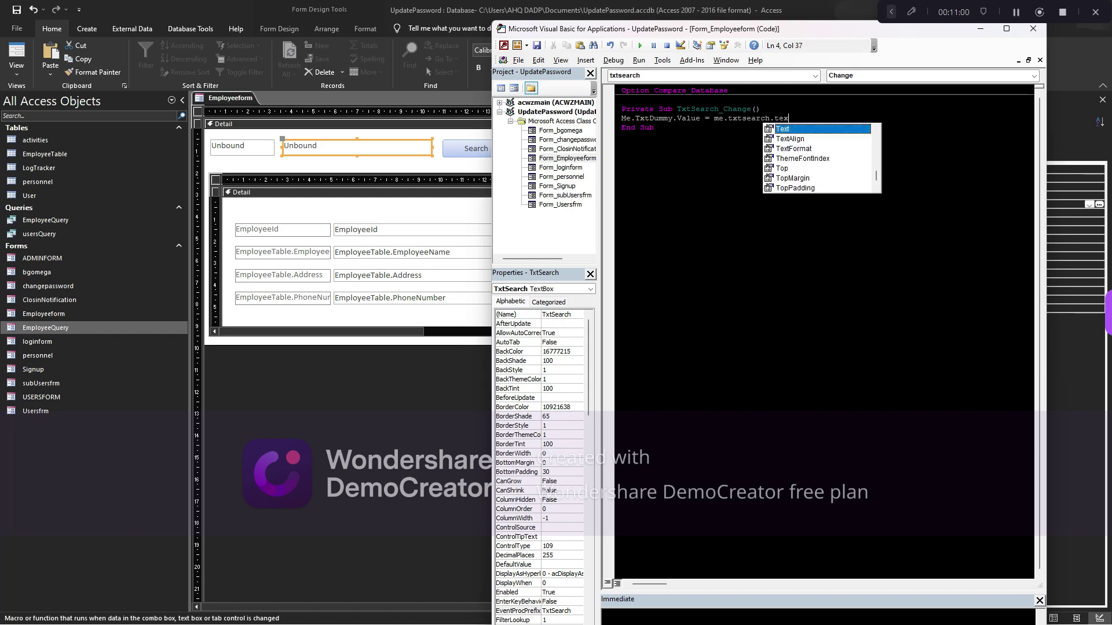
{"action": "key", "text": "Tab"}
{"action": "left_click", "coordinate": [631, 128]}
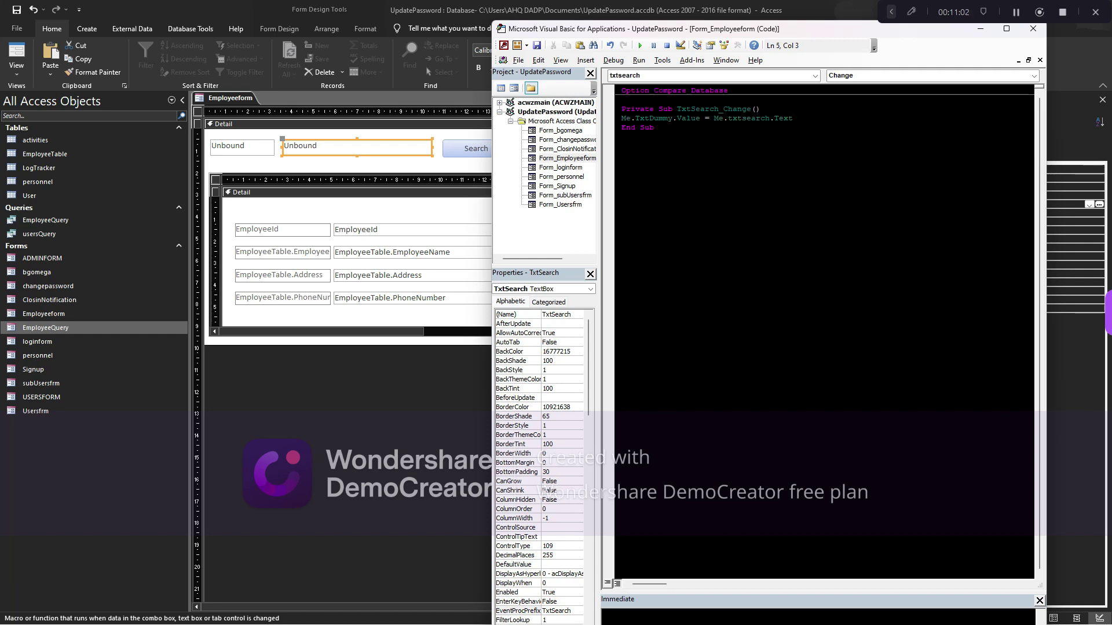
{"action": "left_click", "coordinate": [17, 56]}
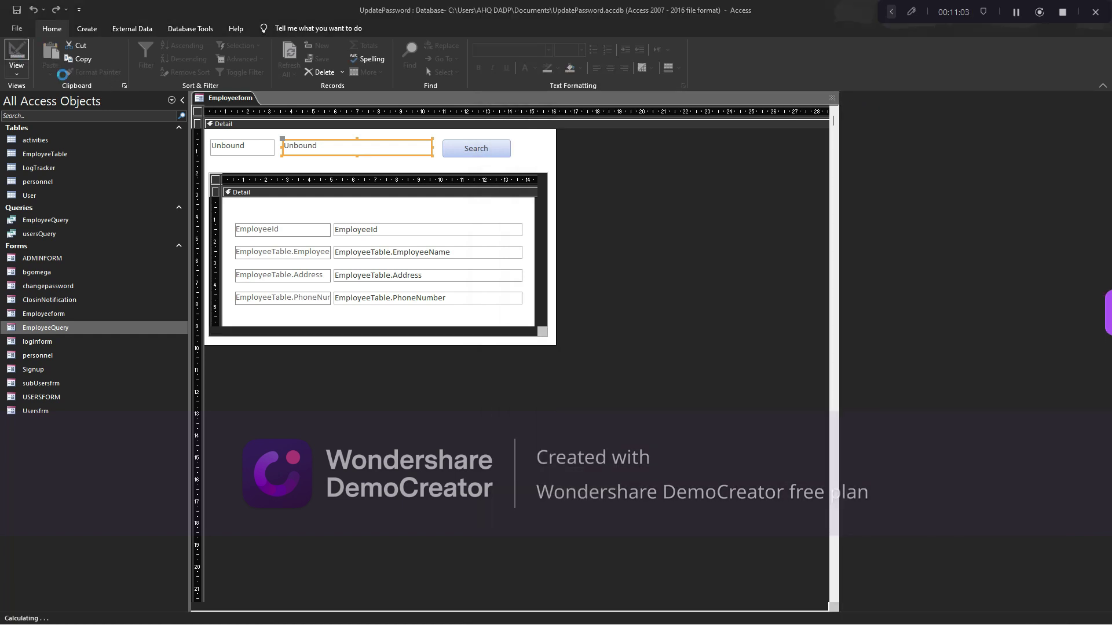
Type sample text into the search box and check it is mirrored into TxtDummy
{"action": "type", "text": "dfafafdaffaf"}
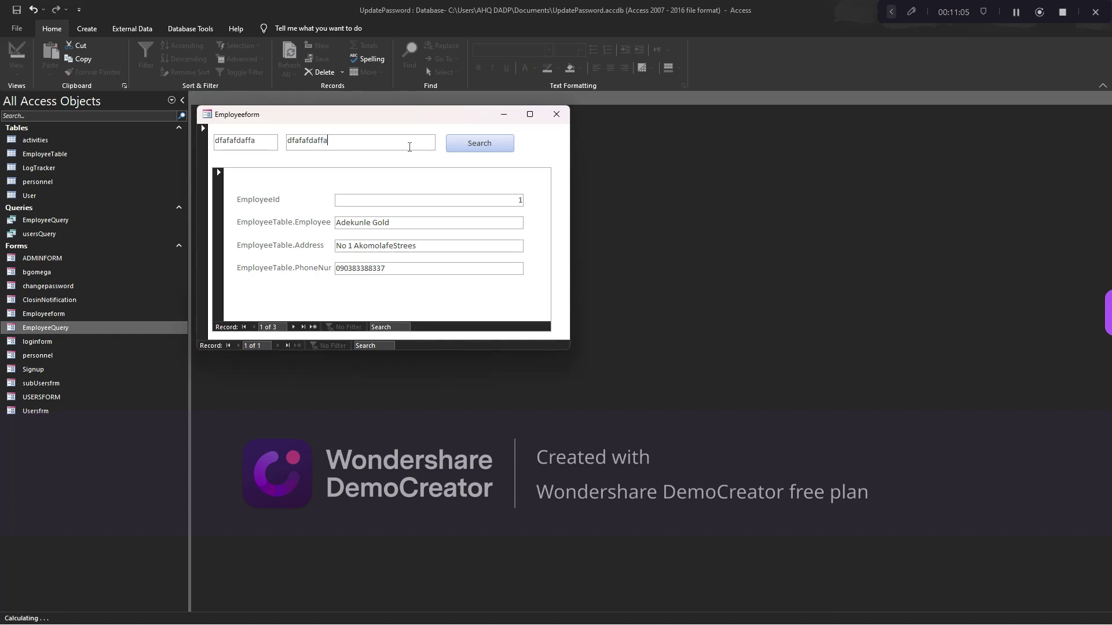
{"action": "key", "text": "BackSpace"}
{"action": "key", "text": "BackSpace"}
{"action": "key", "text": "BackSpace"}
{"action": "key", "text": "BackSpace"}
{"action": "key", "text": "BackSpace"}
{"action": "key", "text": "BackSpace"}
{"action": "type", "text": "adfafdaiadfaf"}
{"action": "left_click_drag", "start_coordinate": [323, 121], "coordinate": [544, 165]}
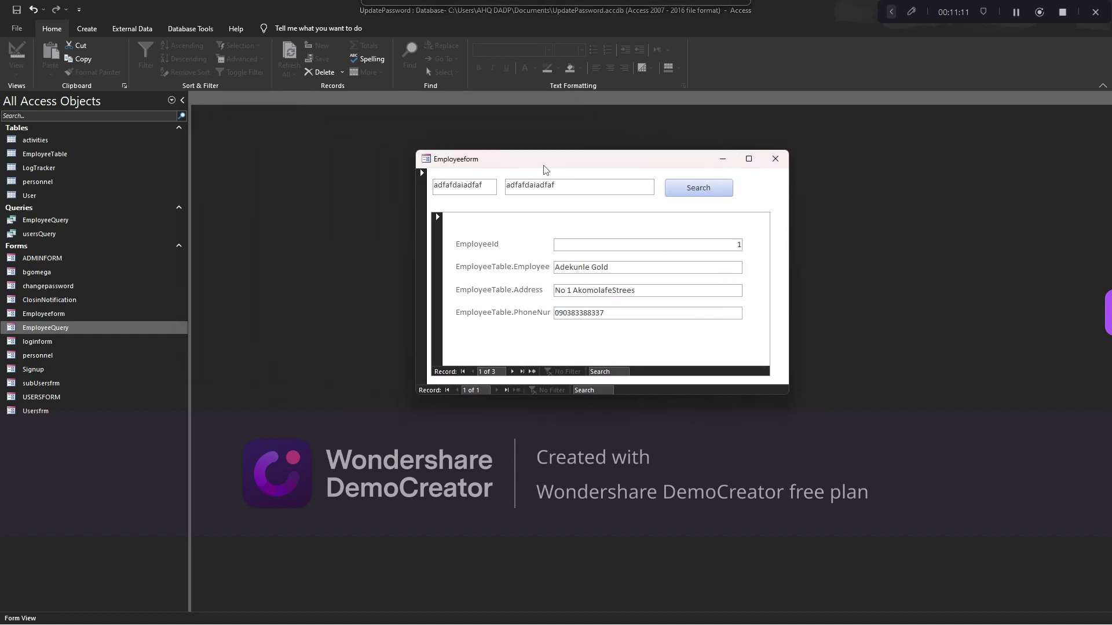
Back in the VBA editor, add a second line to TxtSearch_Change beginning with Me
{"action": "key", "text": "alt+F11"}
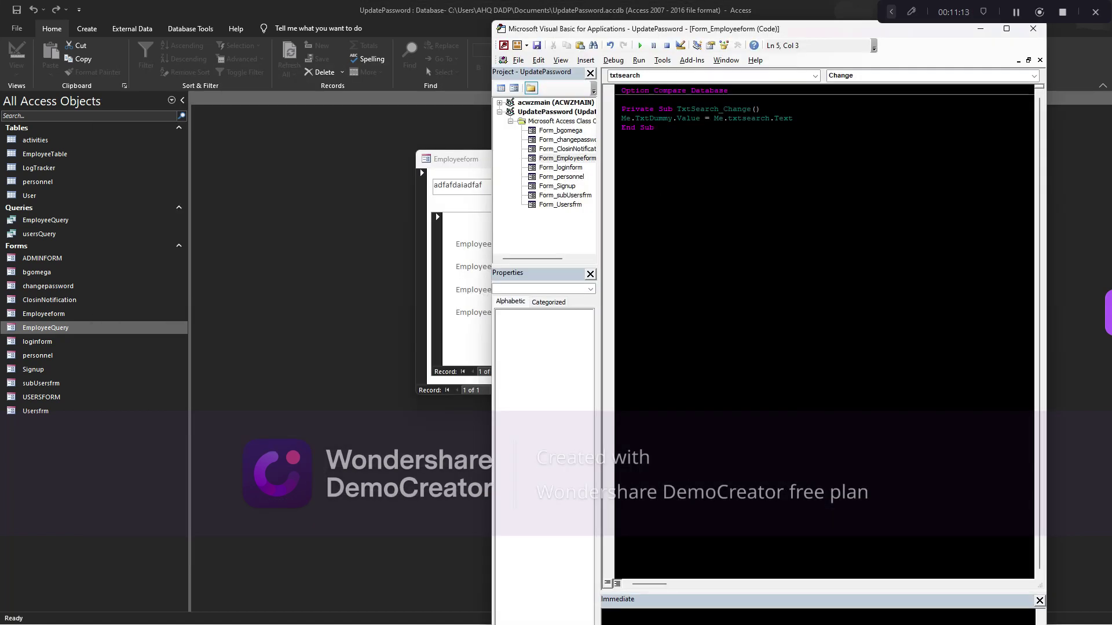
{"action": "left_click_drag", "start_coordinate": [666, 29], "coordinate": [806, 43]}
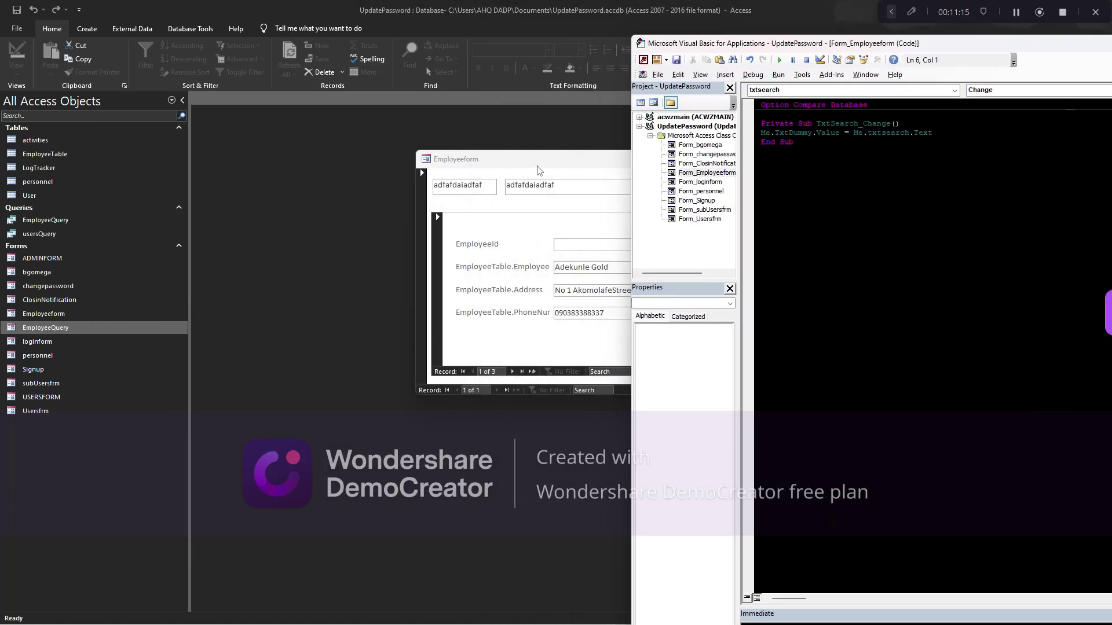
{"action": "left_click", "coordinate": [794, 142]}
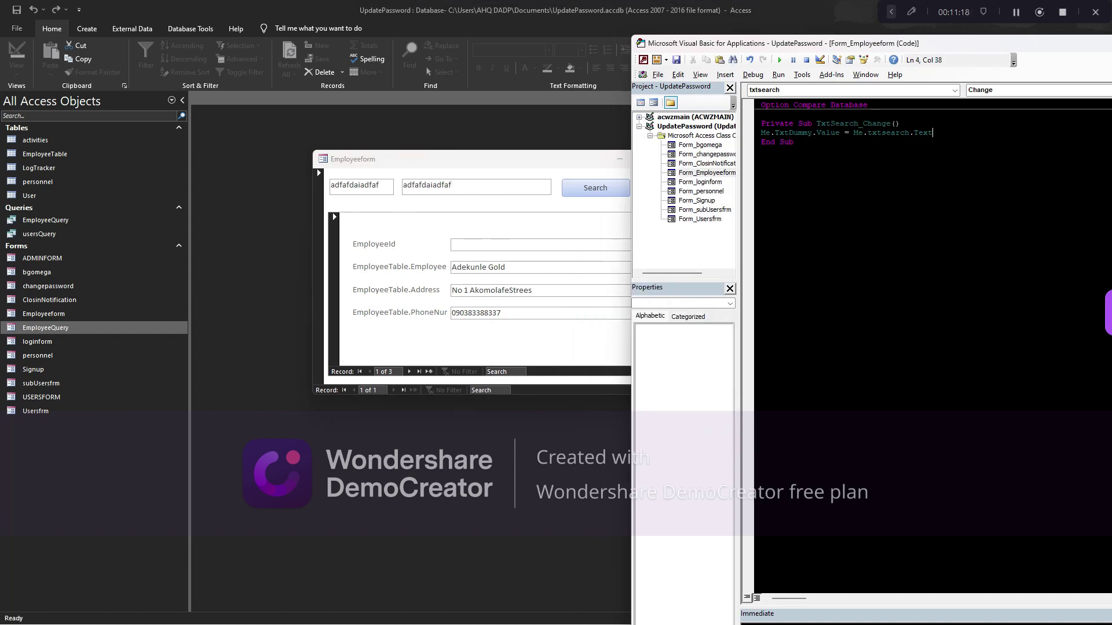
{"action": "key", "text": "Return"}
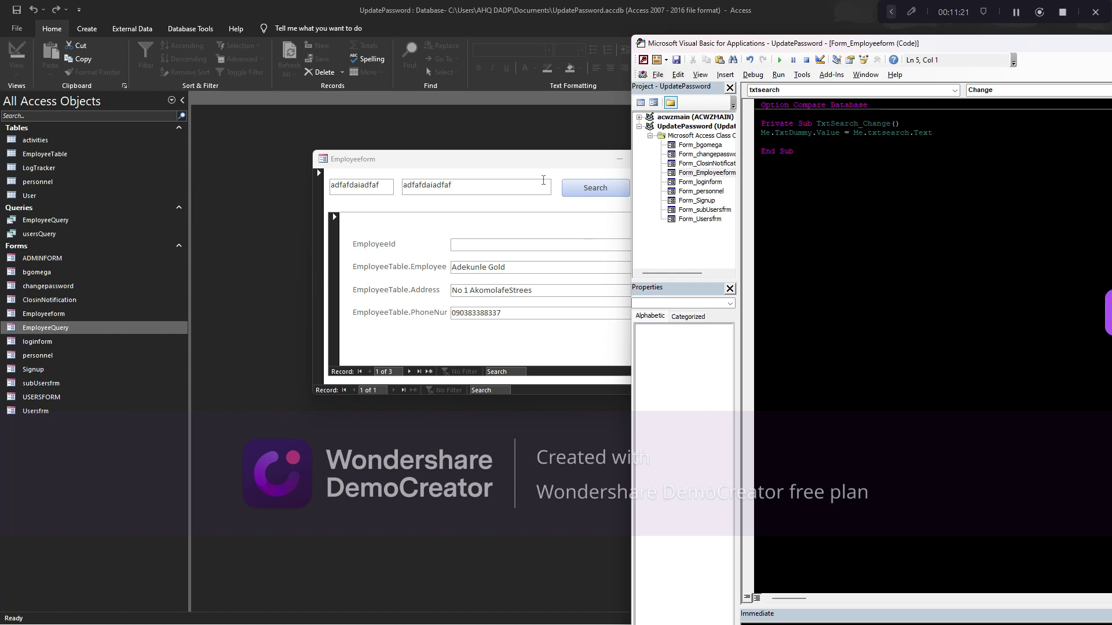
{"action": "key", "text": "alt+F11"}
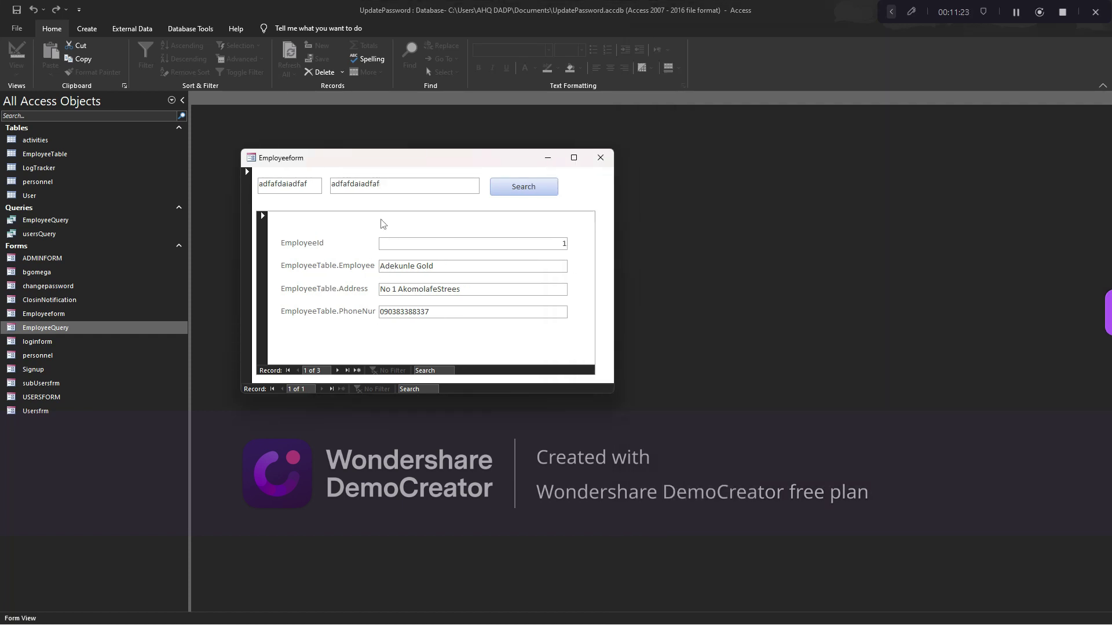
{"action": "key", "text": "alt+F11"}
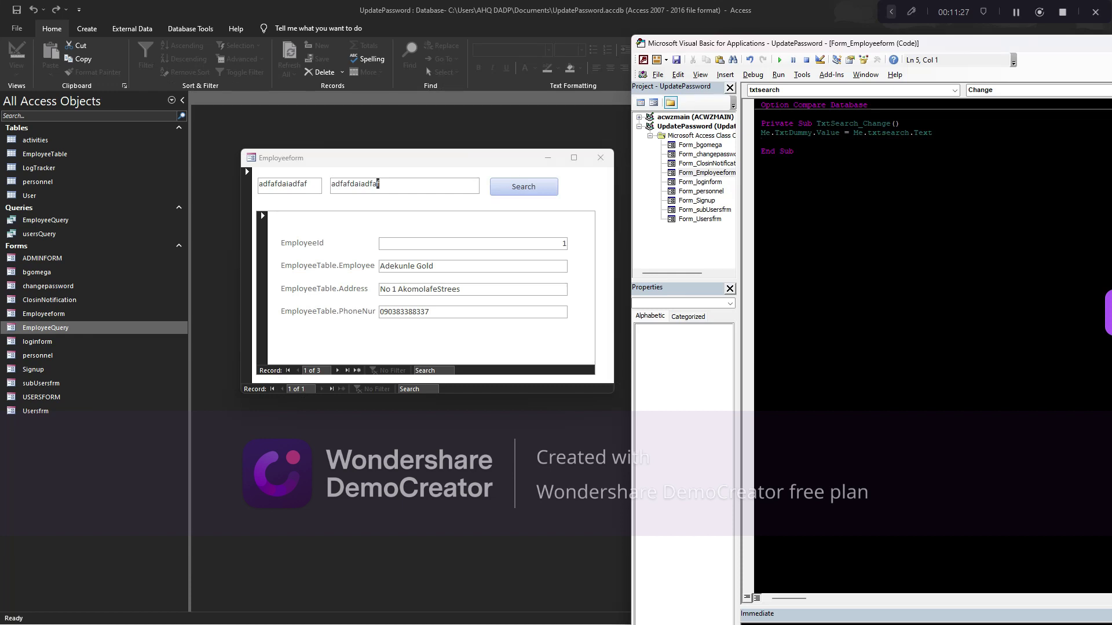
{"action": "type", "text": "."}
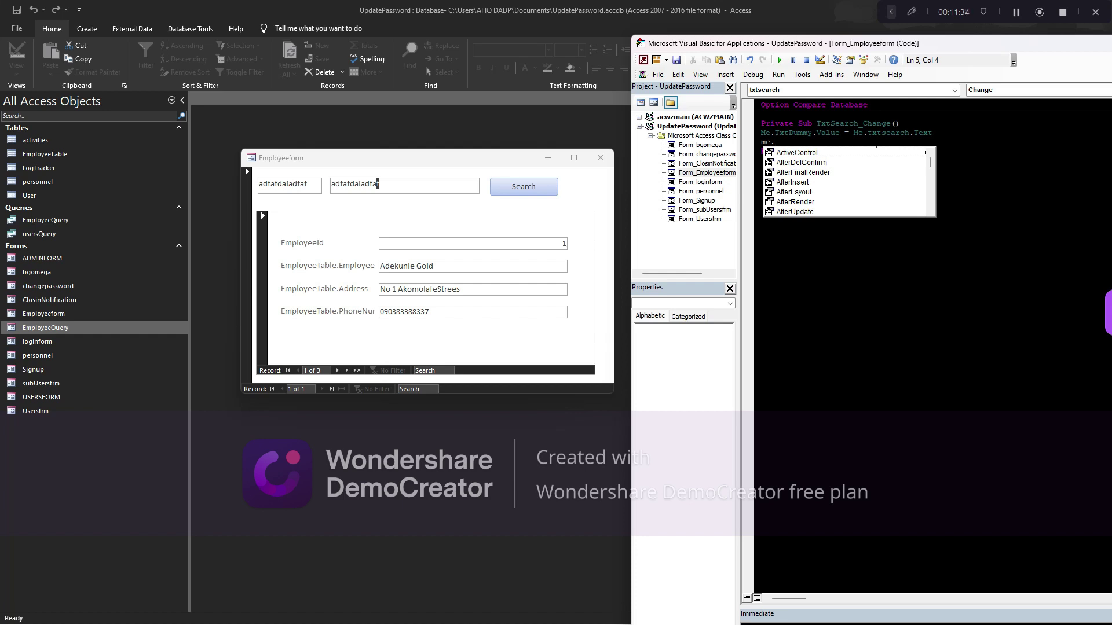
Add Me.EmployeeQuery.Requery after the TxtDummy line in the txtSearch_Change procedure
{"action": "type", "text": "emp"}
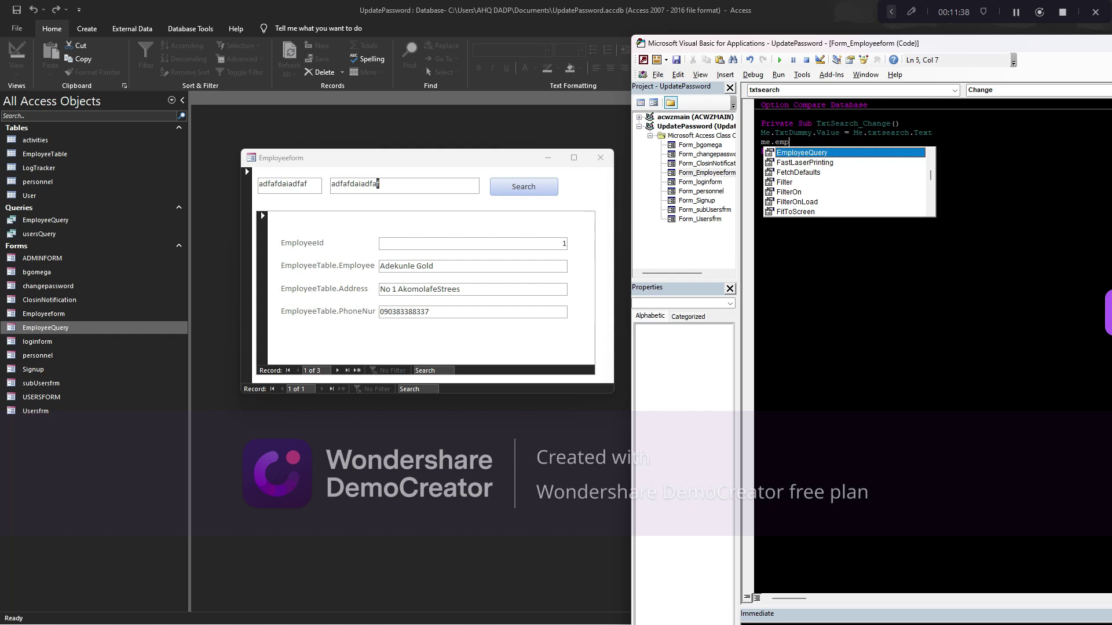
{"action": "key", "text": "Tab"}
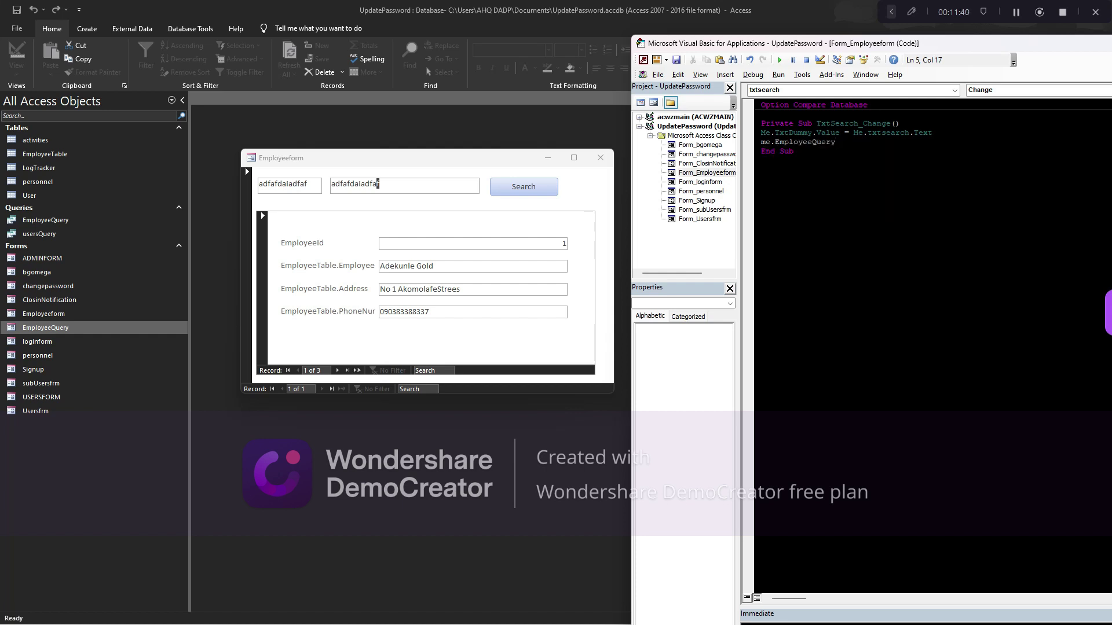
{"action": "type", "text": ".req"}
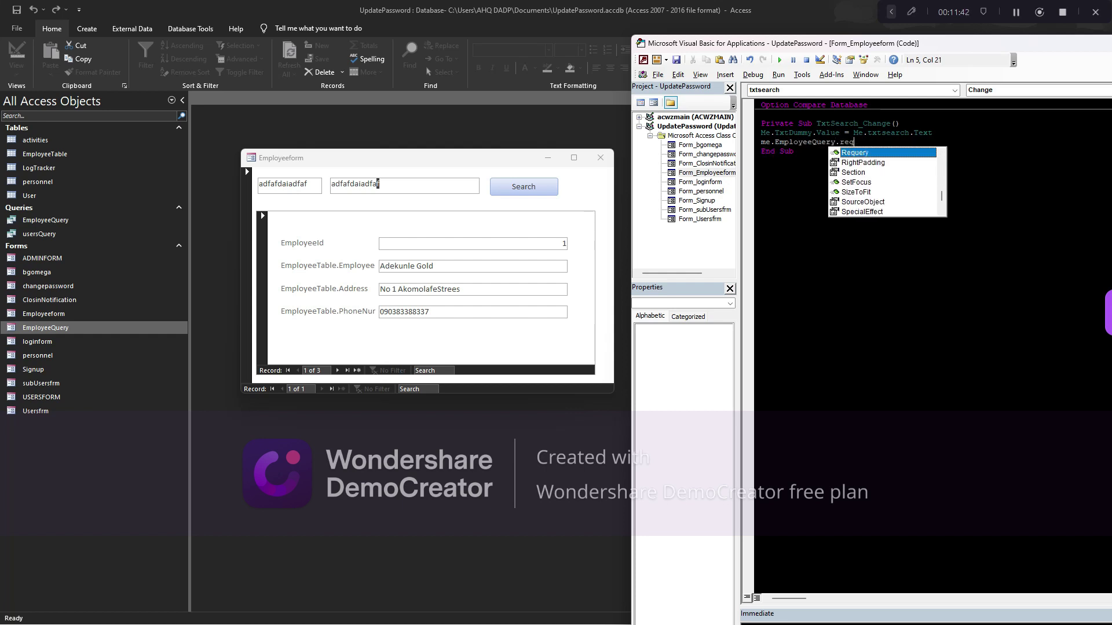
{"action": "key", "text": "Tab"}
{"action": "key", "text": "Down"}
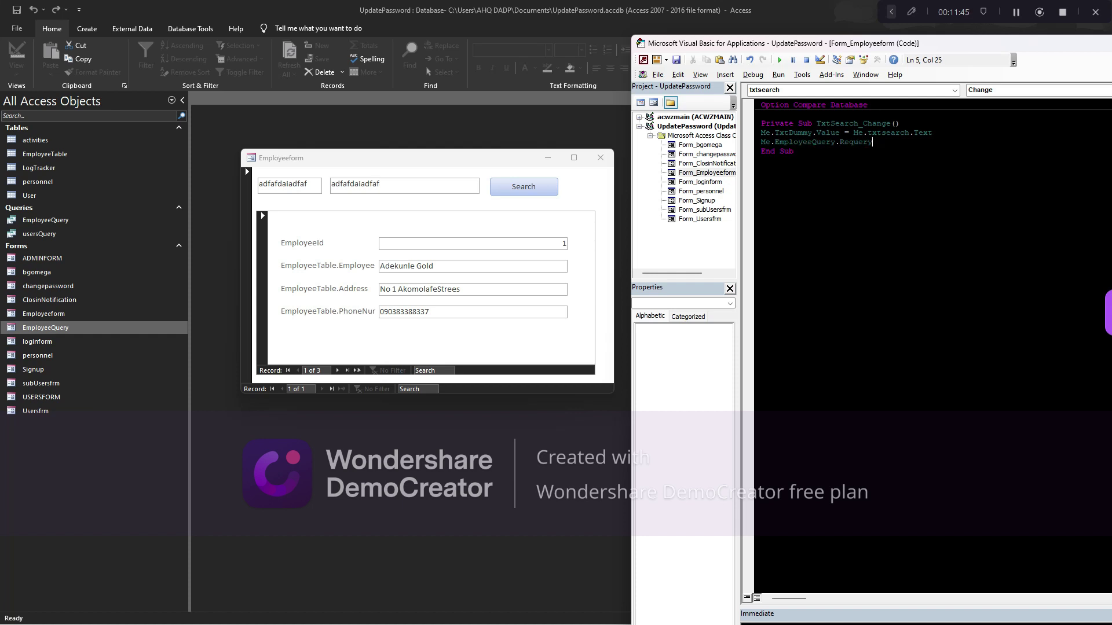
Test live filtering by searching 'alade', 'og' and 'ogunsakin', clearing each time
{"action": "left_click", "coordinate": [415, 190]}
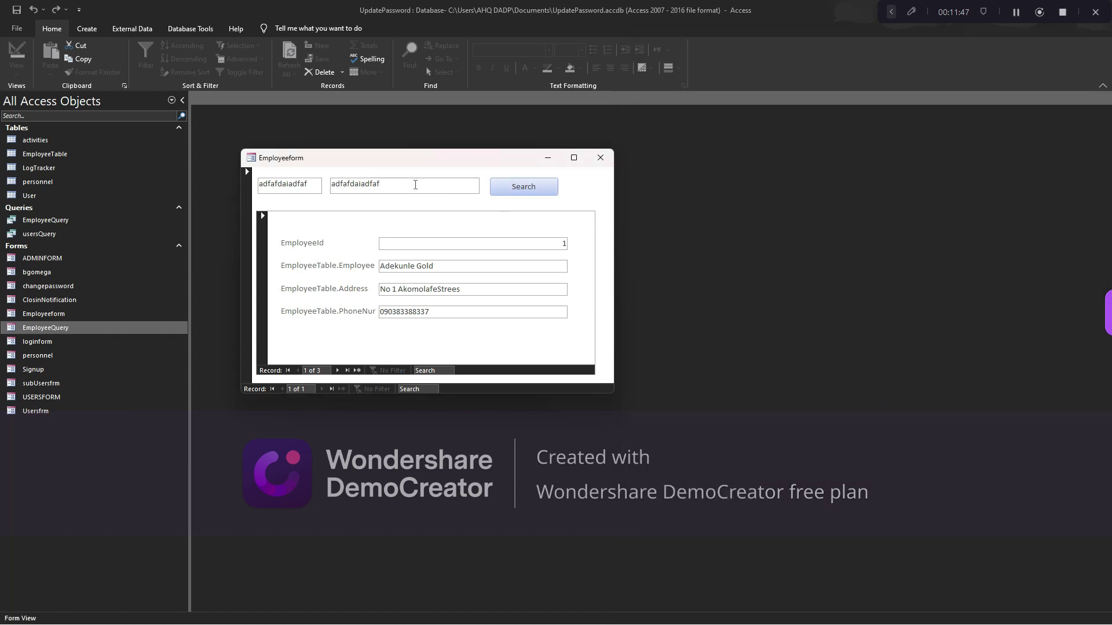
{"action": "key", "text": "BackSpace"}
{"action": "key", "text": "BackSpace"}
{"action": "key", "text": "BackSpace"}
{"action": "key", "text": "BackSpace"}
{"action": "key", "text": "BackSpace"}
{"action": "key", "text": "BackSpace"}
{"action": "key", "text": "BackSpace"}
{"action": "key", "text": "BackSpace"}
{"action": "key", "text": "BackSpace"}
{"action": "key", "text": "BackSpace"}
{"action": "key", "text": "BackSpace"}
{"action": "key", "text": "BackSpace"}
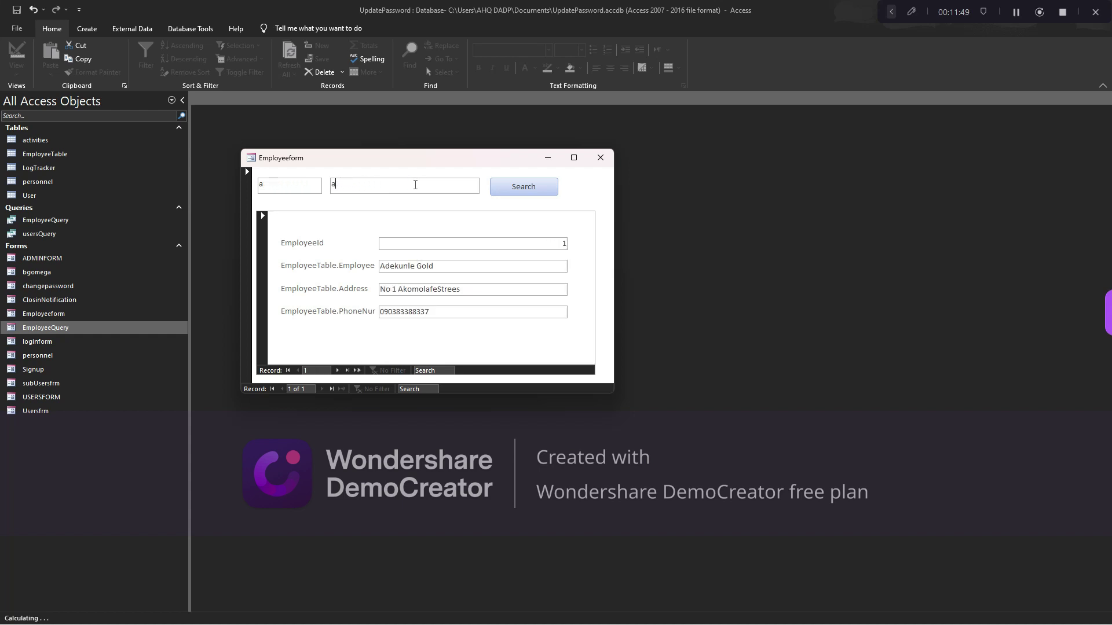
{"action": "key", "text": "BackSpace"}
{"action": "type", "text": "alade"}
{"action": "key", "text": "BackSpace"}
{"action": "key", "text": "BackSpace"}
{"action": "key", "text": "BackSpace"}
{"action": "key", "text": "BackSpace"}
{"action": "key", "text": "BackSpace"}
{"action": "type", "text": "oguns"}
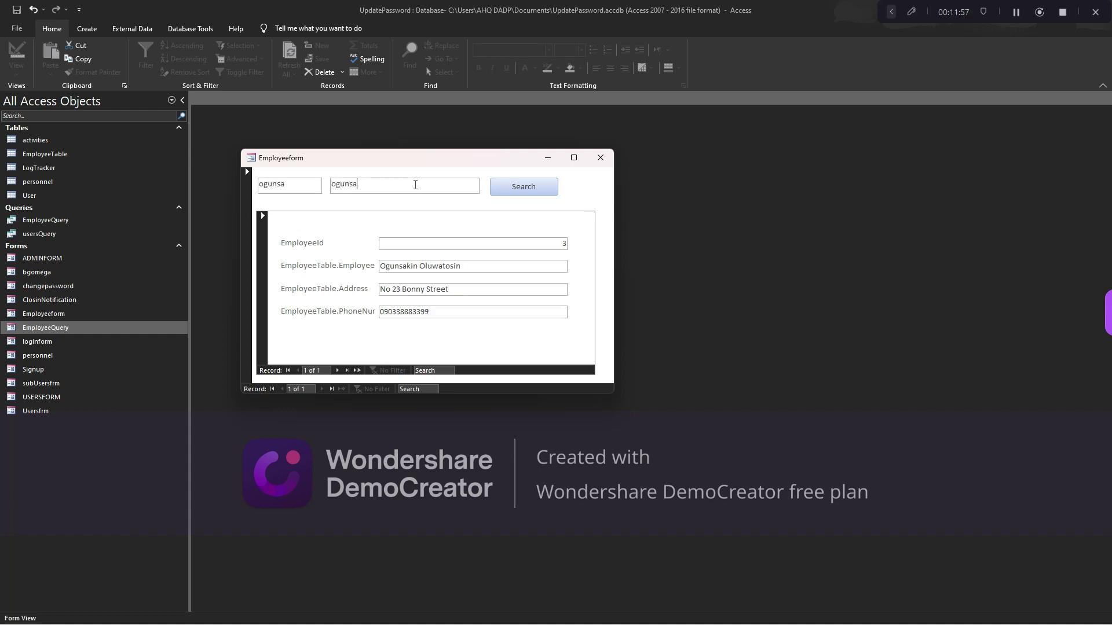
{"action": "key", "text": "BackSpace"}
{"action": "key", "text": "BackSpace"}
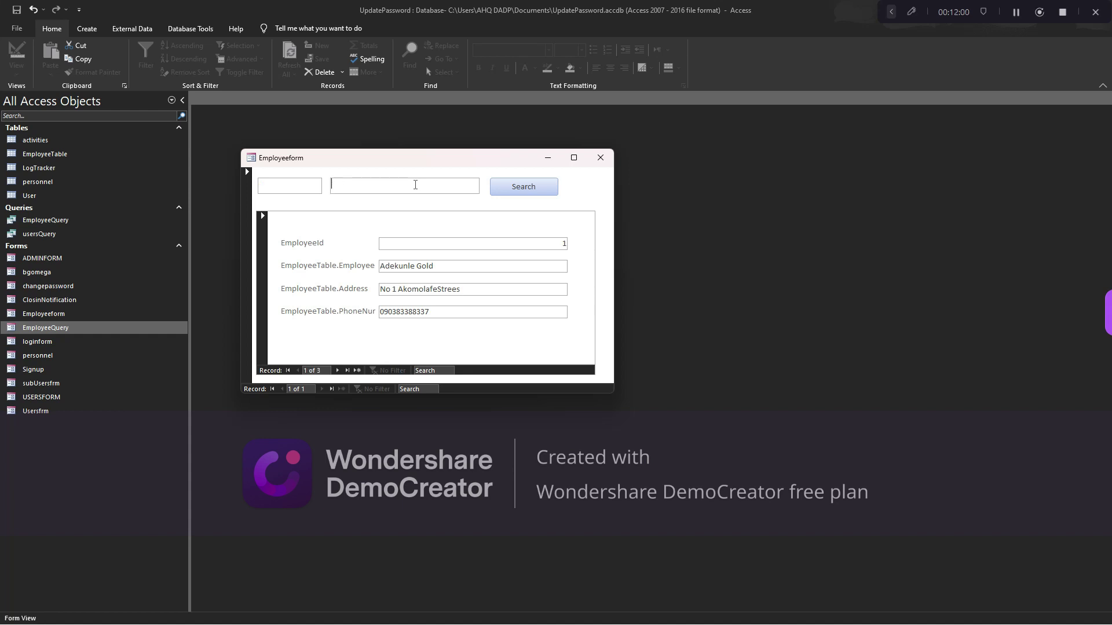
{"action": "type", "text": "ogunsakin"}
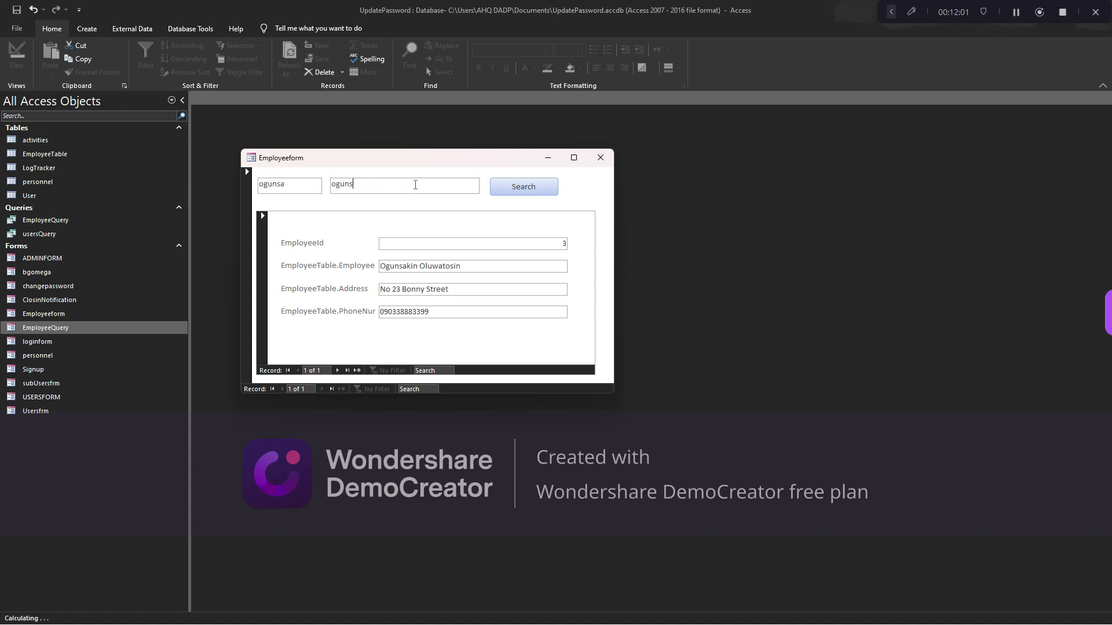
{"action": "key", "text": "BackSpace"}
{"action": "key", "text": "BackSpace"}
{"action": "key", "text": "BackSpace"}
{"action": "key", "text": "BackSpace"}
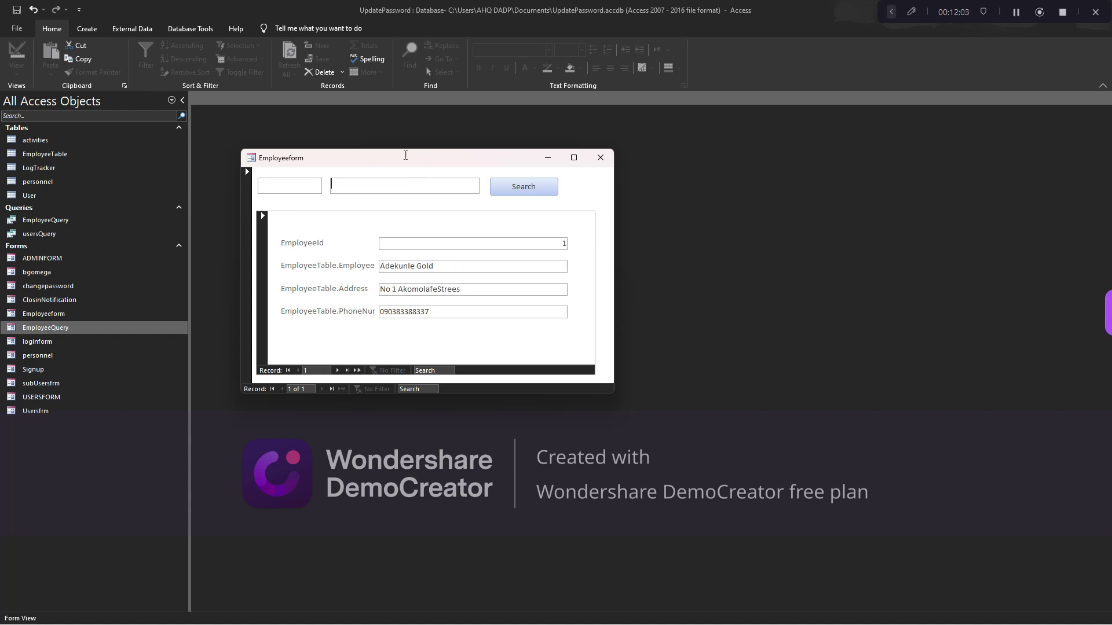
Search 'dddd' to empty the subform, clear it to restore all 3 records, and reposition the window
{"action": "left_click_drag", "start_coordinate": [404, 157], "coordinate": [507, 157]}
{"action": "type", "text": "dddd"}
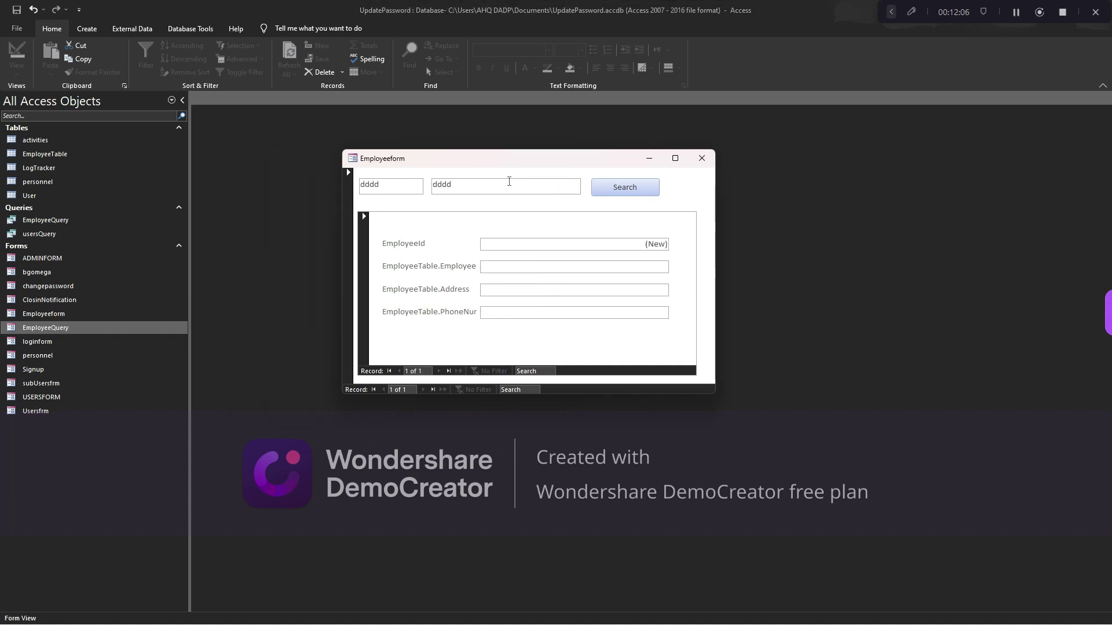
{"action": "key", "text": "BackSpace"}
{"action": "key", "text": "BackSpace"}
{"action": "key", "text": "BackSpace"}
{"action": "key", "text": "BackSpace"}
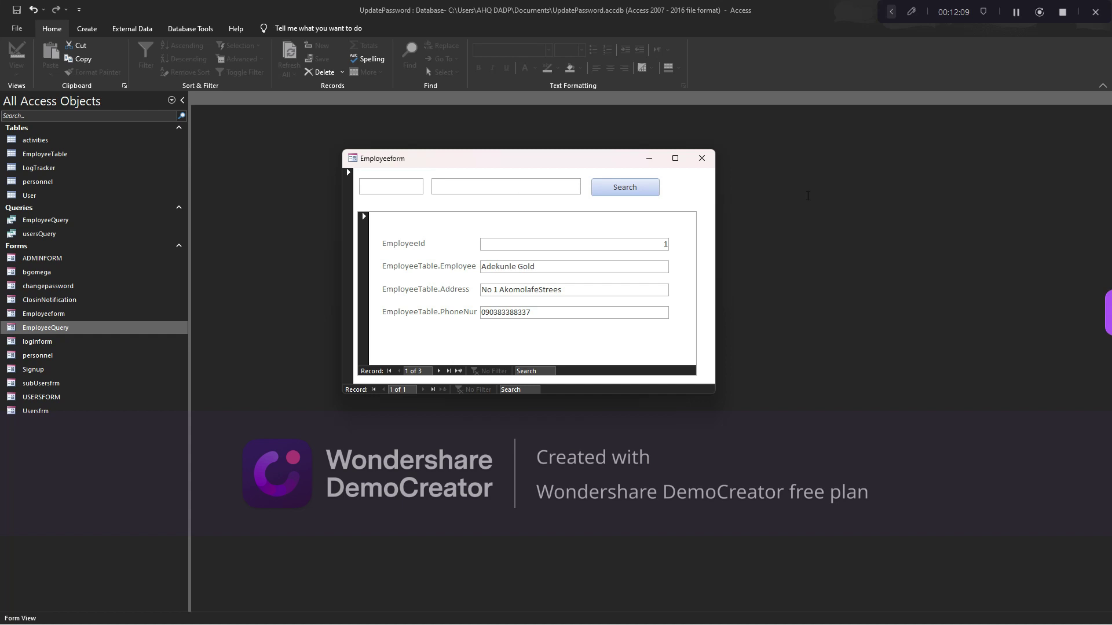
{"action": "left_click_drag", "start_coordinate": [600, 163], "coordinate": [660, 162]}
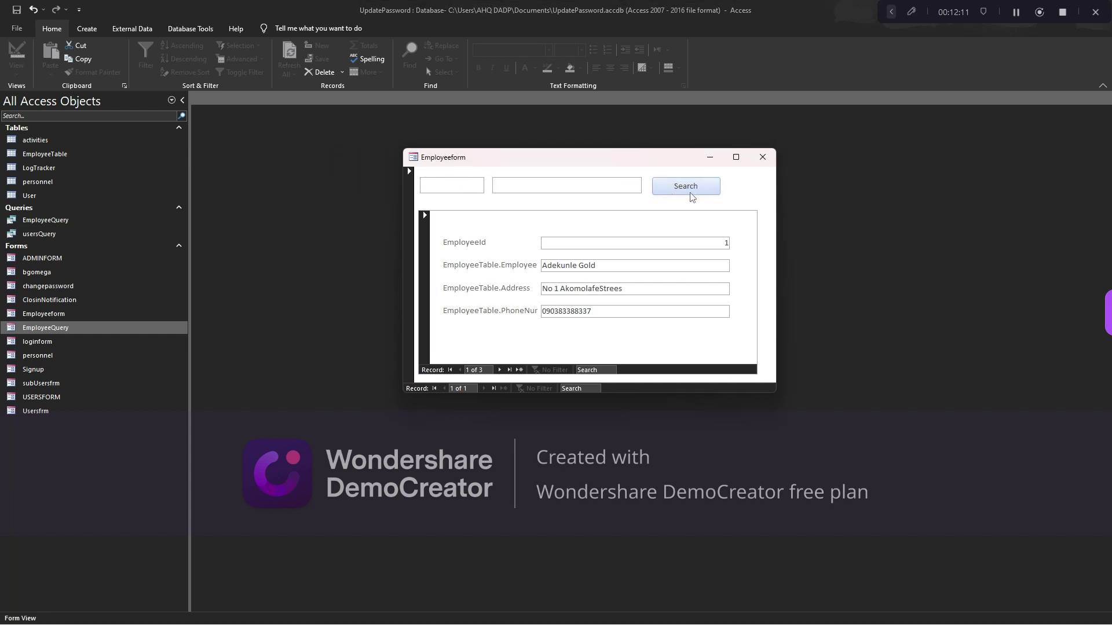
{"action": "left_click_drag", "start_coordinate": [592, 154], "coordinate": [653, 170]}
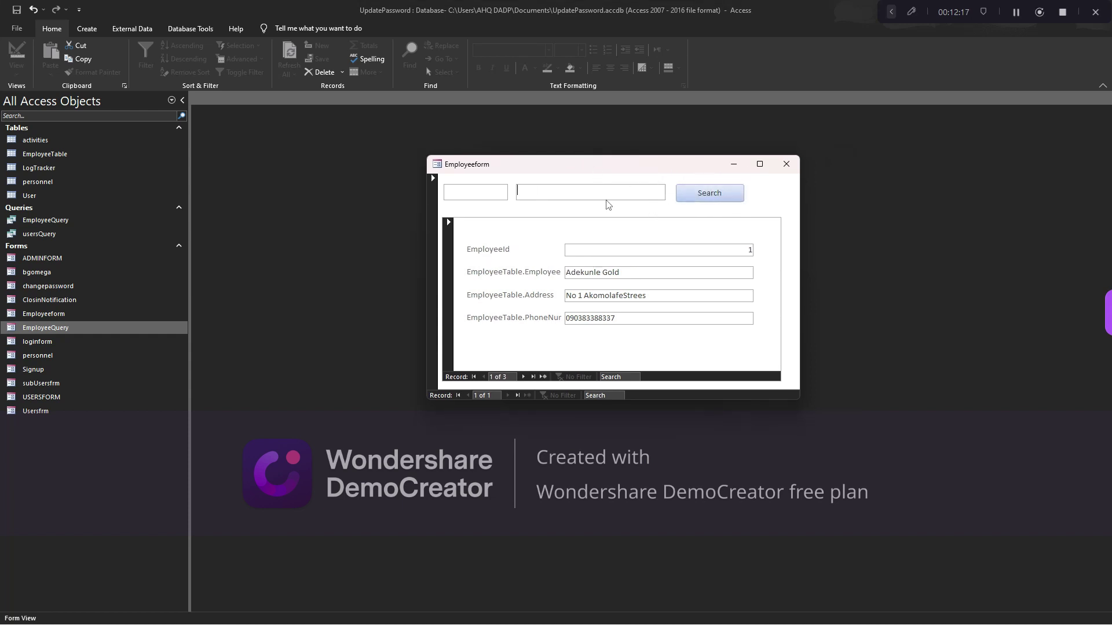
{"action": "right_click", "coordinate": [751, 189]}
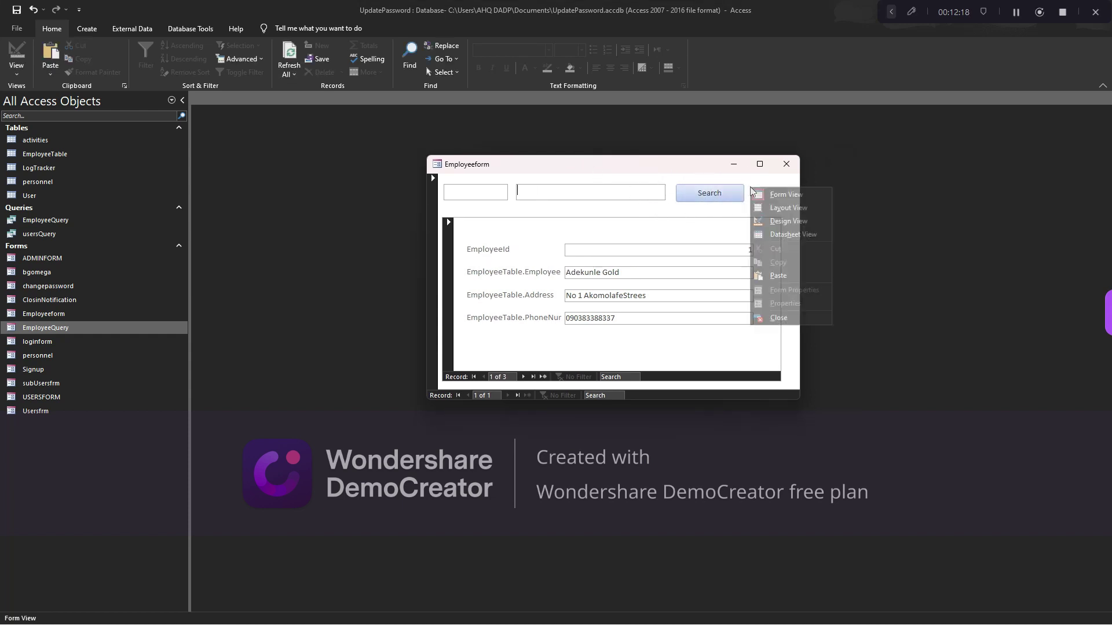
In Design View, set the Search button's On Click to [Event Procedure] and open its code
{"action": "left_click", "coordinate": [771, 224]}
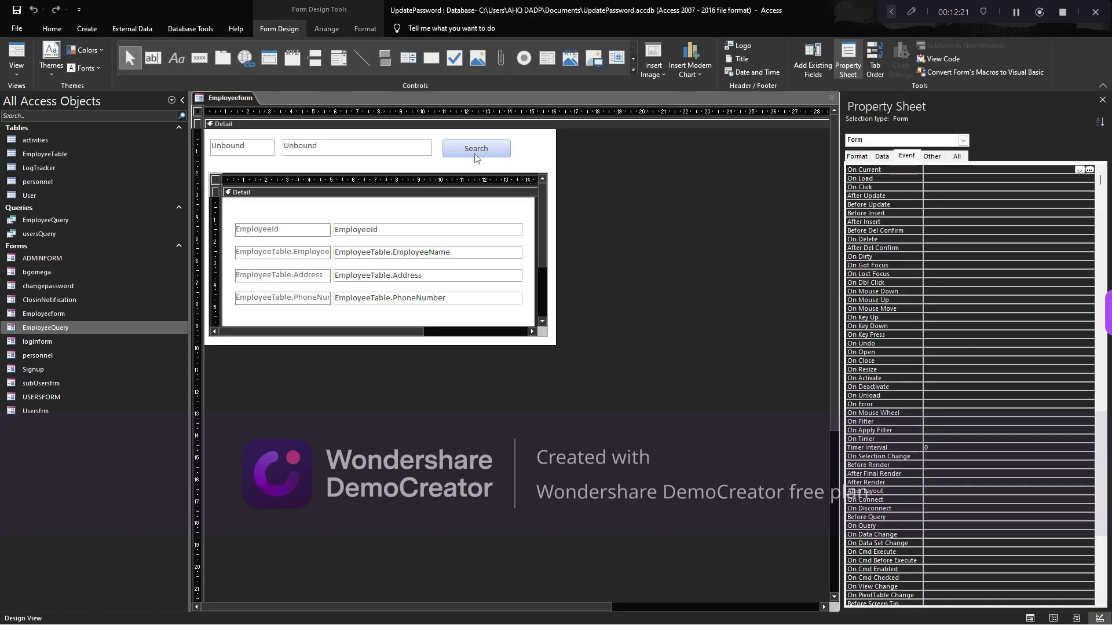
{"action": "left_click", "coordinate": [907, 156]}
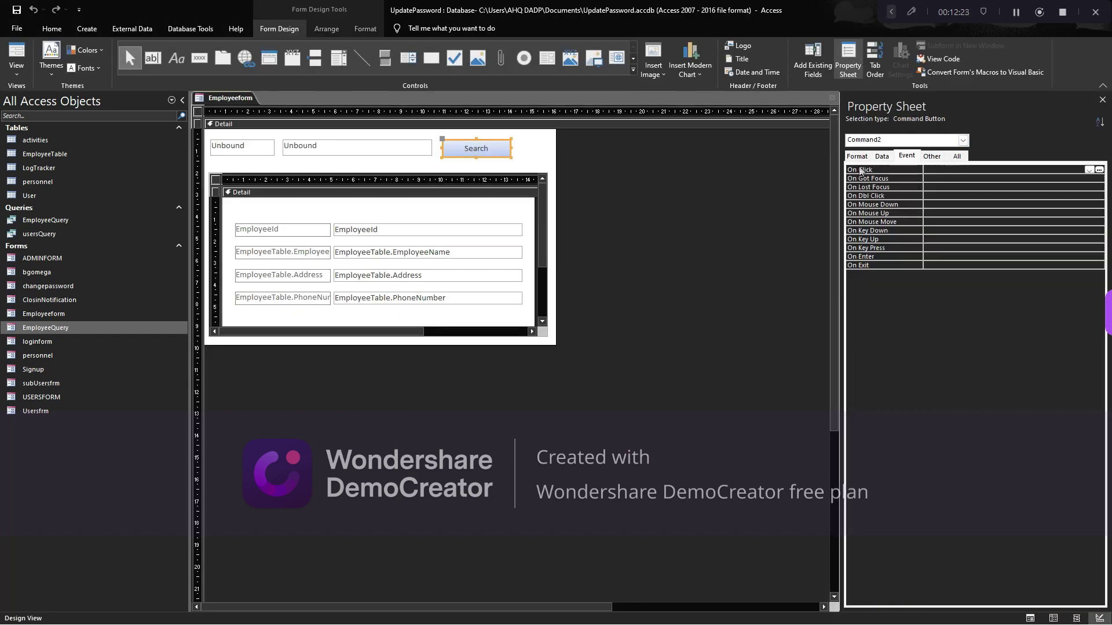
{"action": "left_click", "coordinate": [1088, 170]}
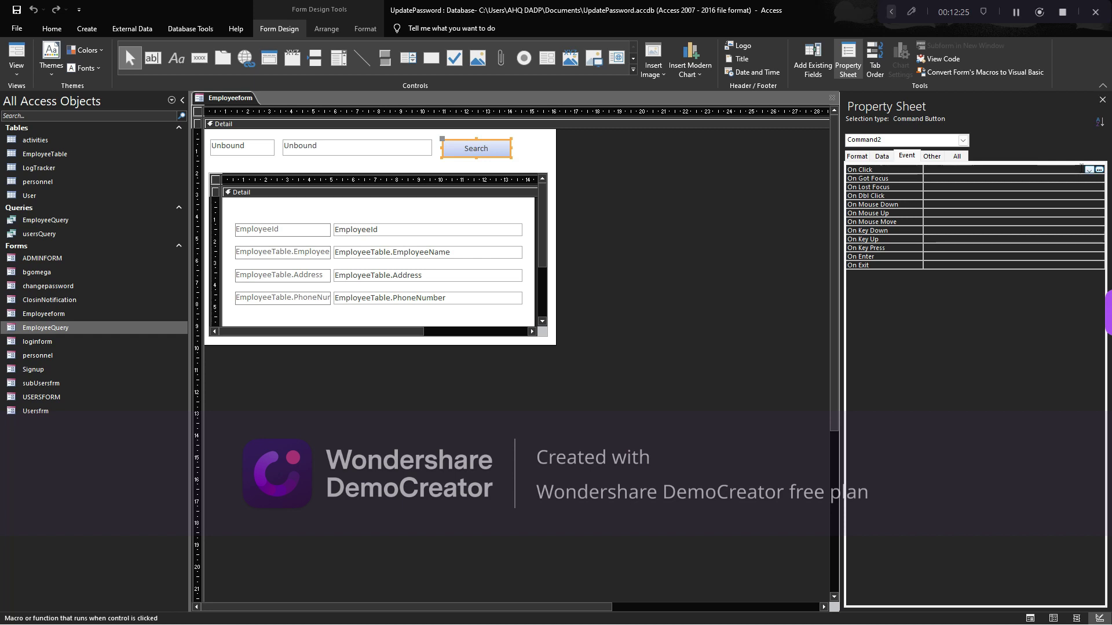
{"action": "left_click", "coordinate": [1071, 178]}
{"action": "left_click", "coordinate": [1099, 169]}
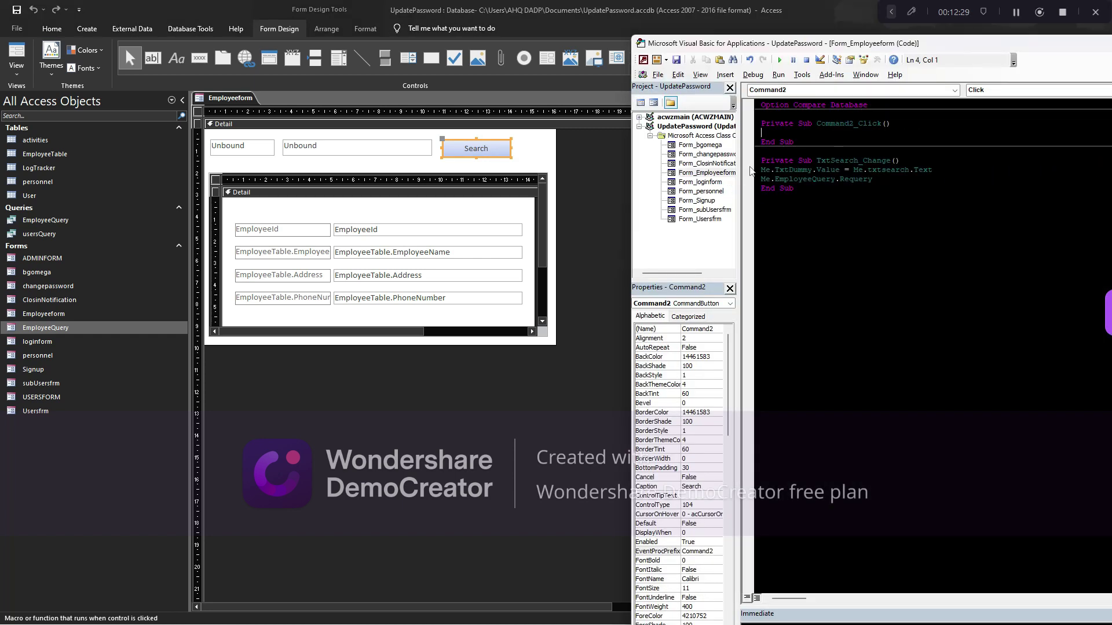
Paste Me.EmployeeQuery.Requery into the Command2_Click procedure
{"action": "left_click_drag", "start_coordinate": [759, 170], "coordinate": [932, 169]}
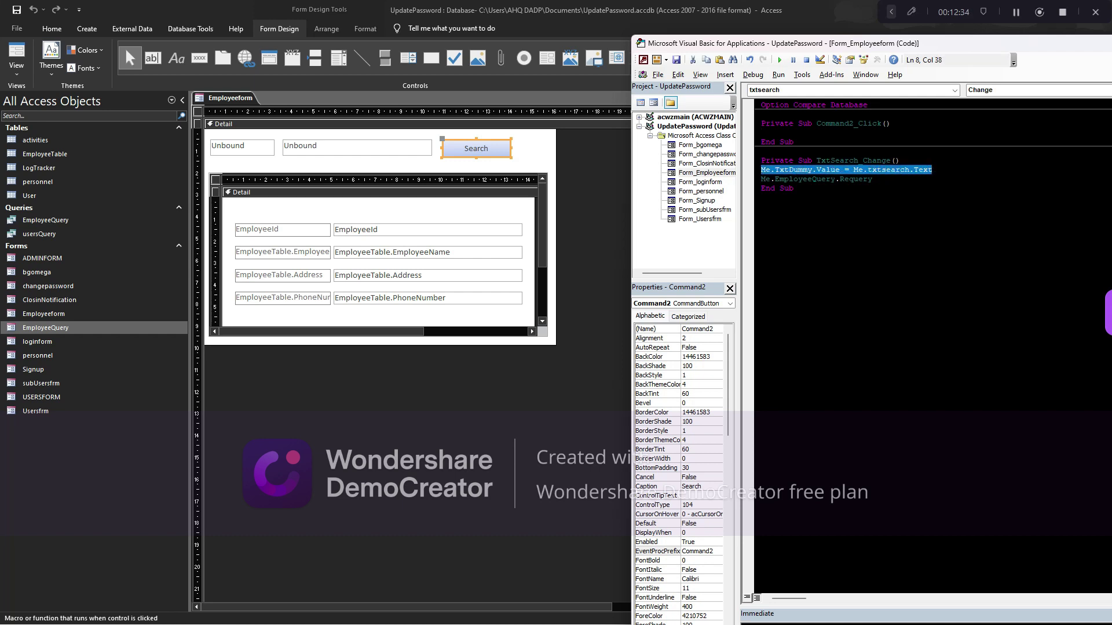
{"action": "left_click_drag", "start_coordinate": [873, 179], "coordinate": [761, 179]}
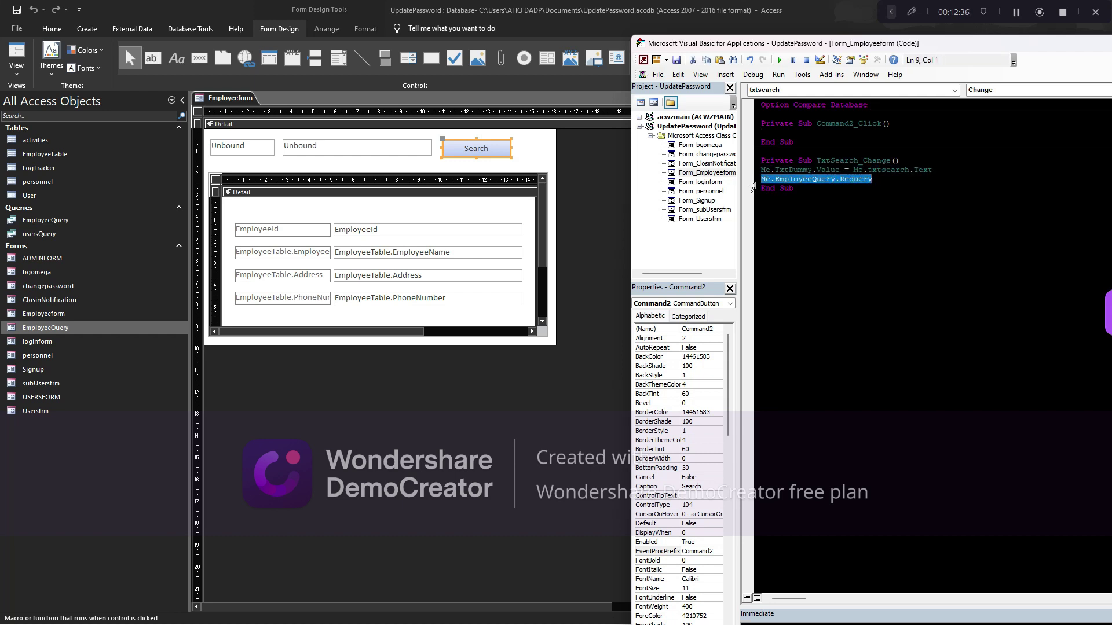
{"action": "left_click", "coordinate": [762, 132]}
{"action": "type", "text": "Me.EmployeeQuery.Requery"}
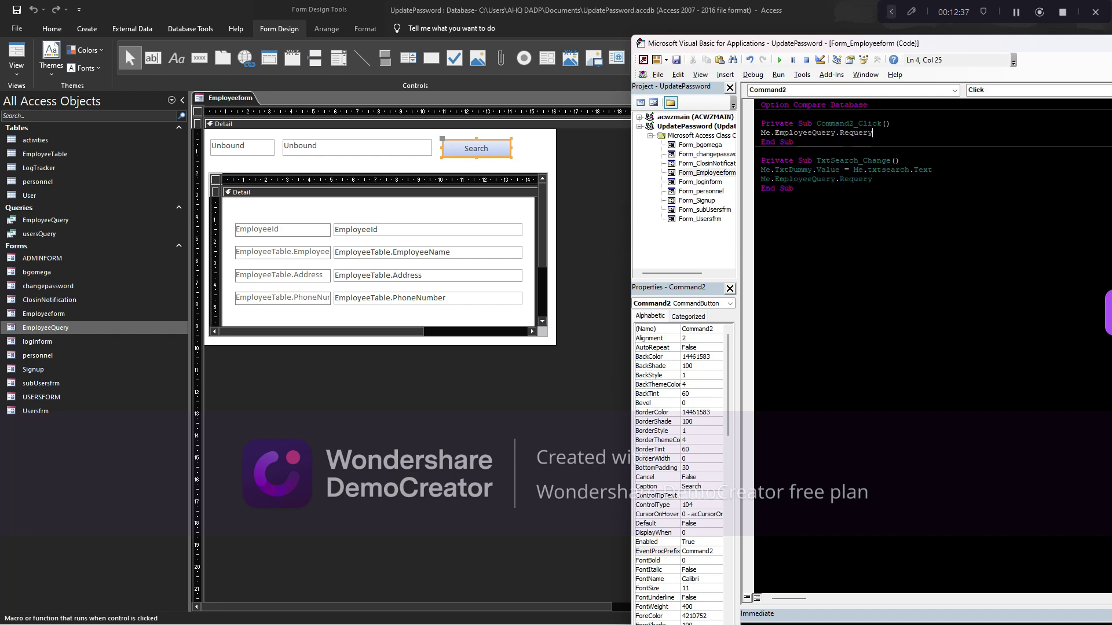
{"action": "left_click", "coordinate": [799, 160]}
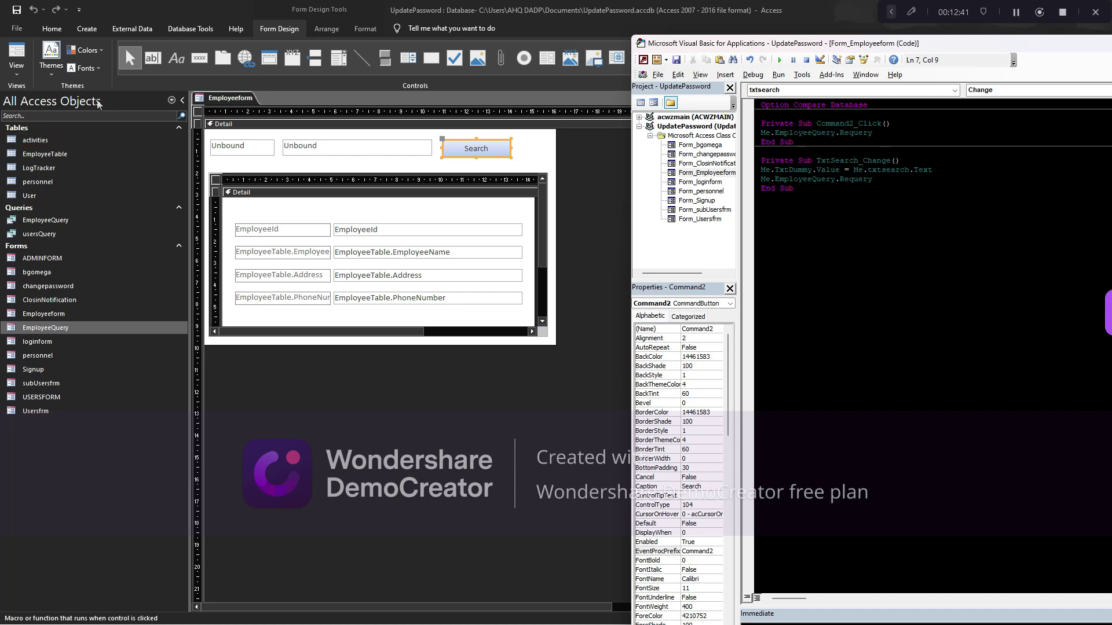
{"action": "left_click", "coordinate": [260, 159]}
{"action": "left_click", "coordinate": [259, 149]}
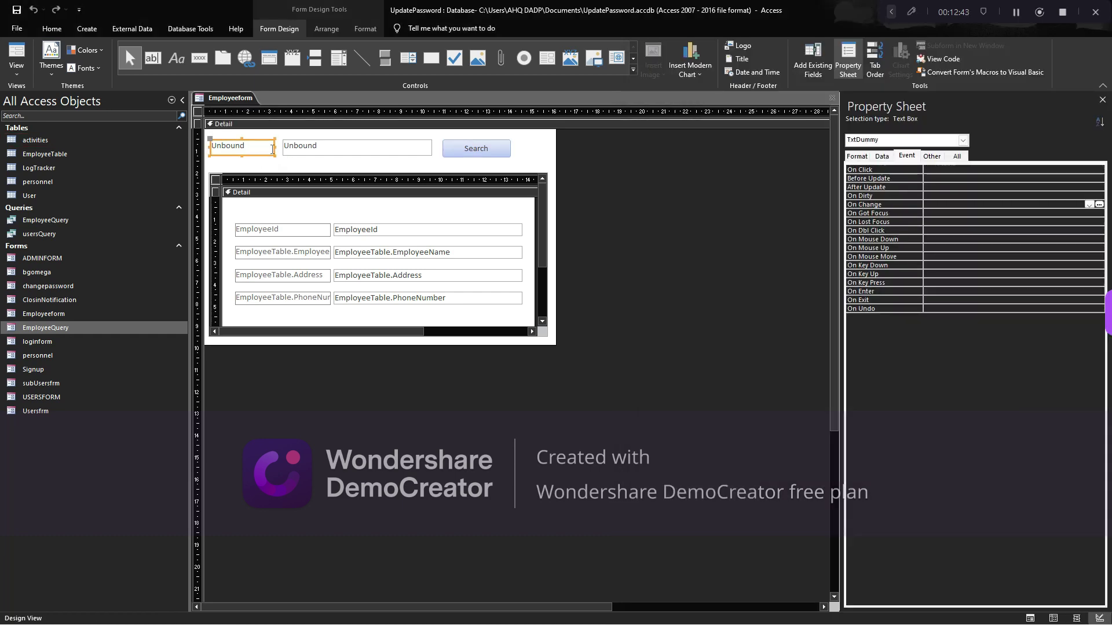
{"action": "left_click", "coordinate": [259, 150]}
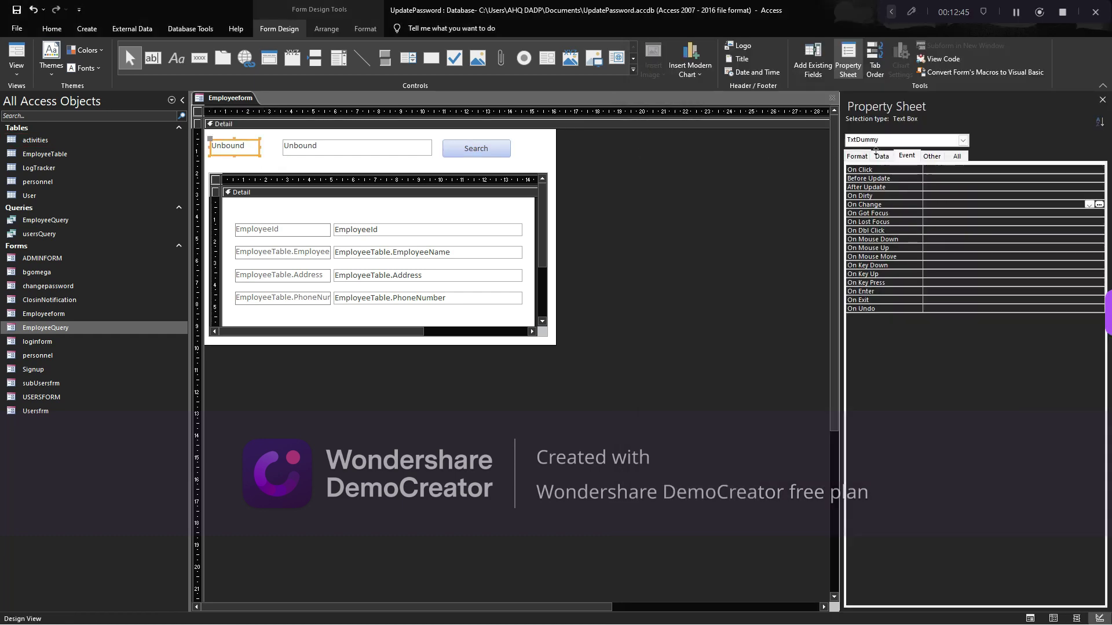
{"action": "left_click", "coordinate": [857, 156]}
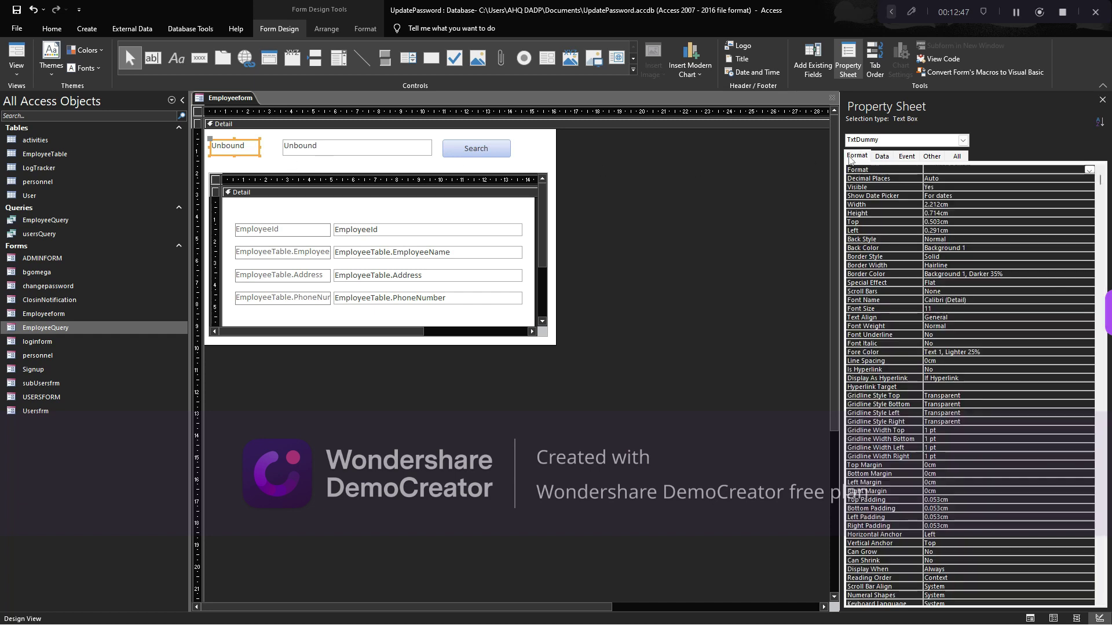
{"action": "left_click", "coordinate": [984, 187]}
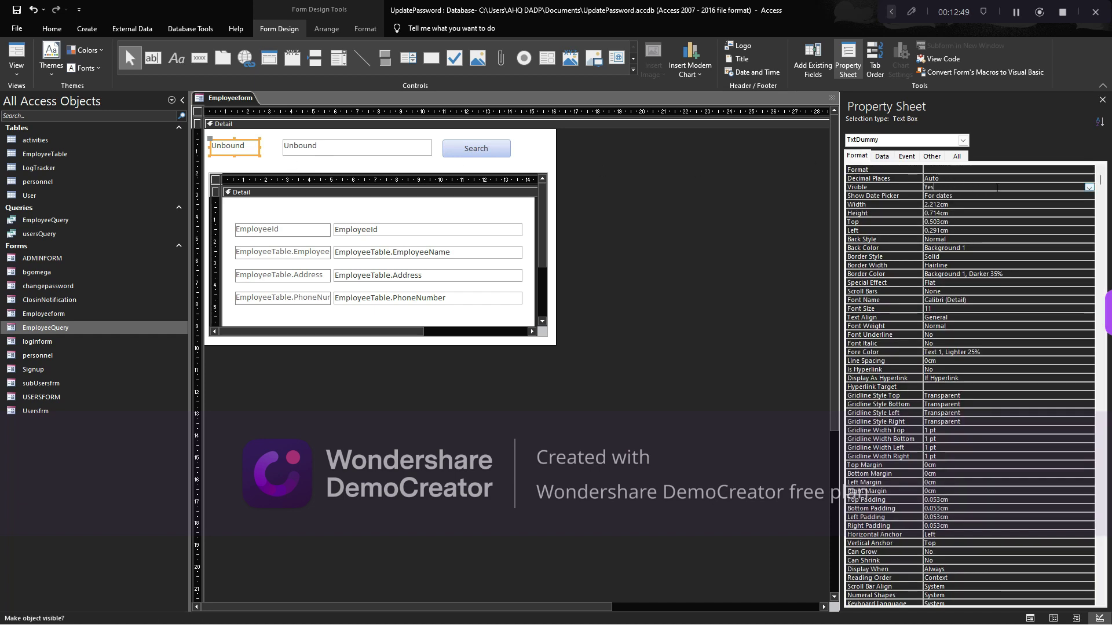
{"action": "left_click", "coordinate": [1090, 189]}
{"action": "left_click", "coordinate": [933, 203]}
{"action": "left_click", "coordinate": [282, 167]}
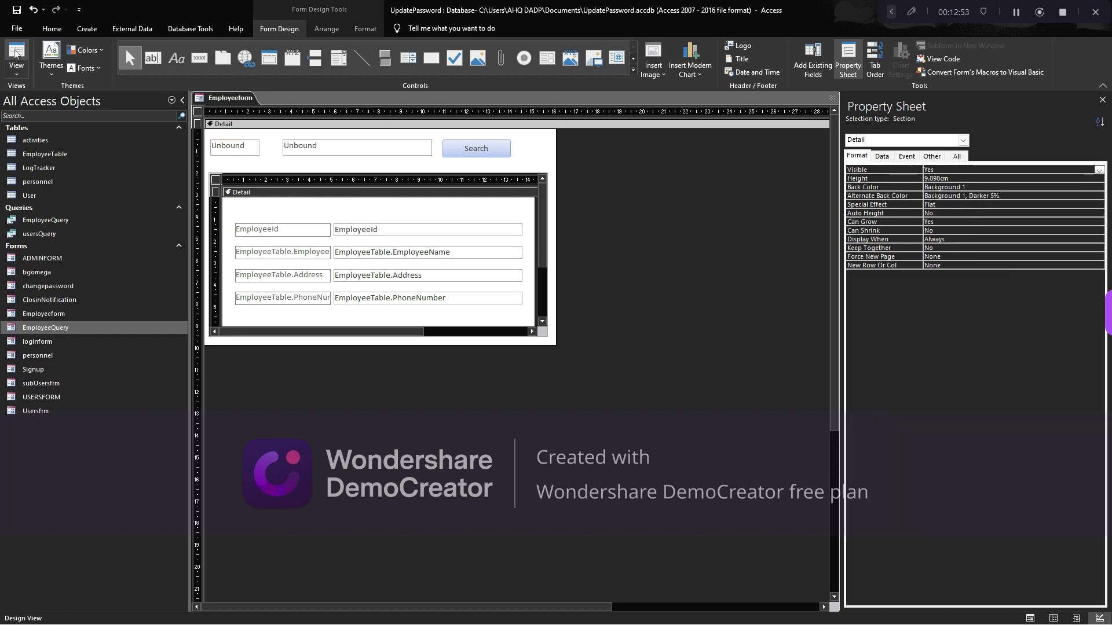
{"action": "left_click", "coordinate": [16, 56]}
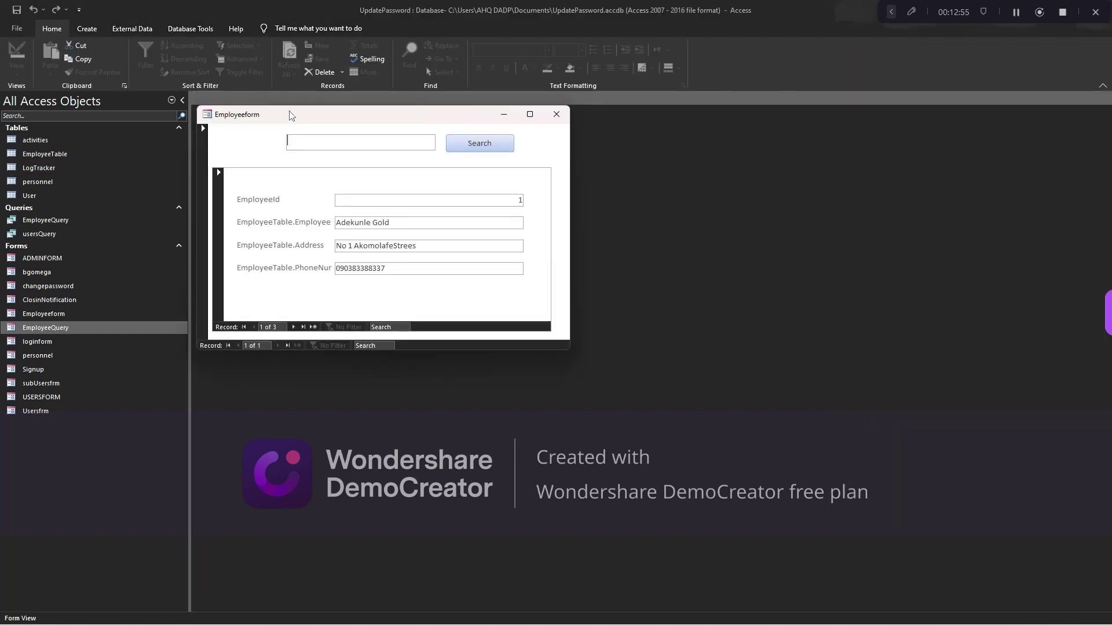
{"action": "left_click_drag", "start_coordinate": [291, 116], "coordinate": [360, 121]}
{"action": "type", "text": "dddd"}
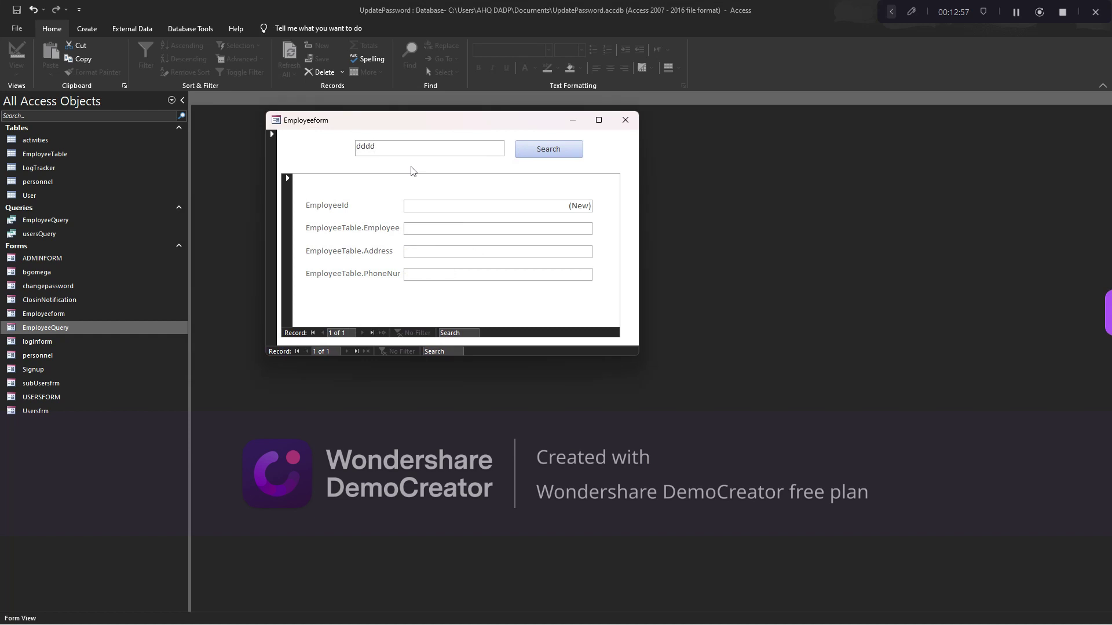
{"action": "key", "text": "BackSpace"}
{"action": "key", "text": "BackSpace"}
{"action": "key", "text": "BackSpace"}
{"action": "key", "text": "BackSpace"}
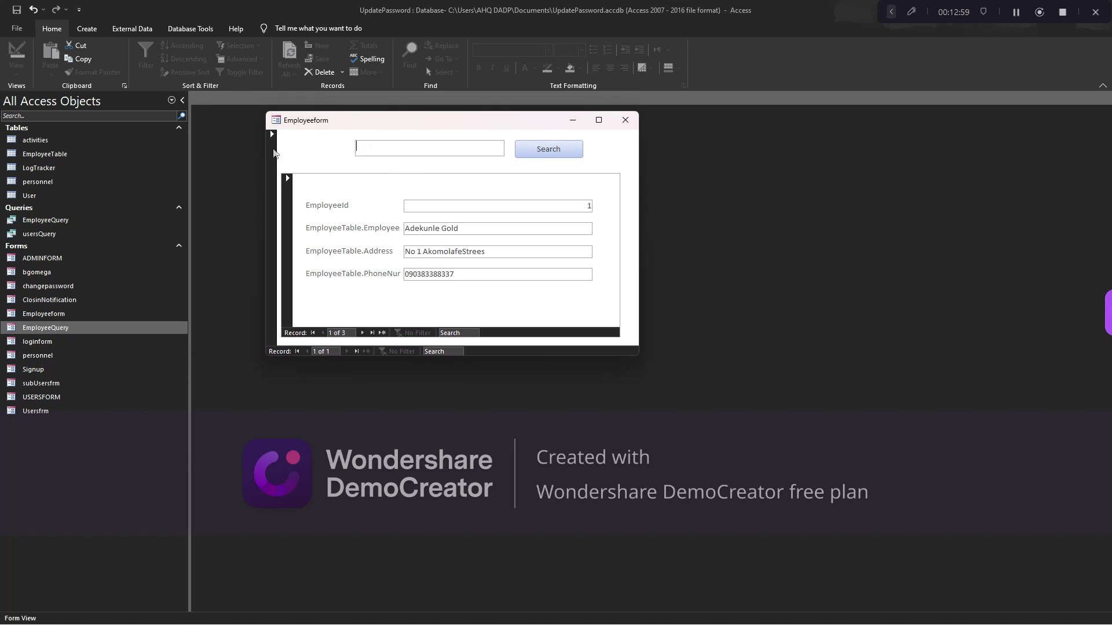
{"action": "type", "text": "ogu"}
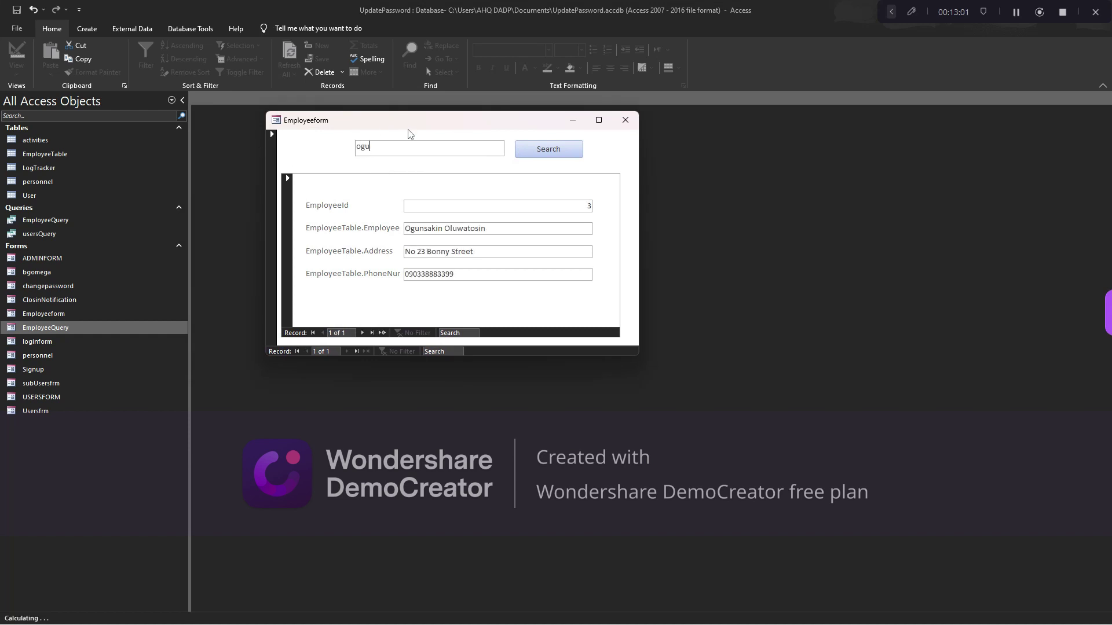
{"action": "type", "text": "ns"}
{"action": "key", "text": "BackSpace"}
{"action": "key", "text": "BackSpace"}
{"action": "key", "text": "BackSpace"}
{"action": "key", "text": "BackSpace"}
{"action": "key", "text": "BackSpace"}
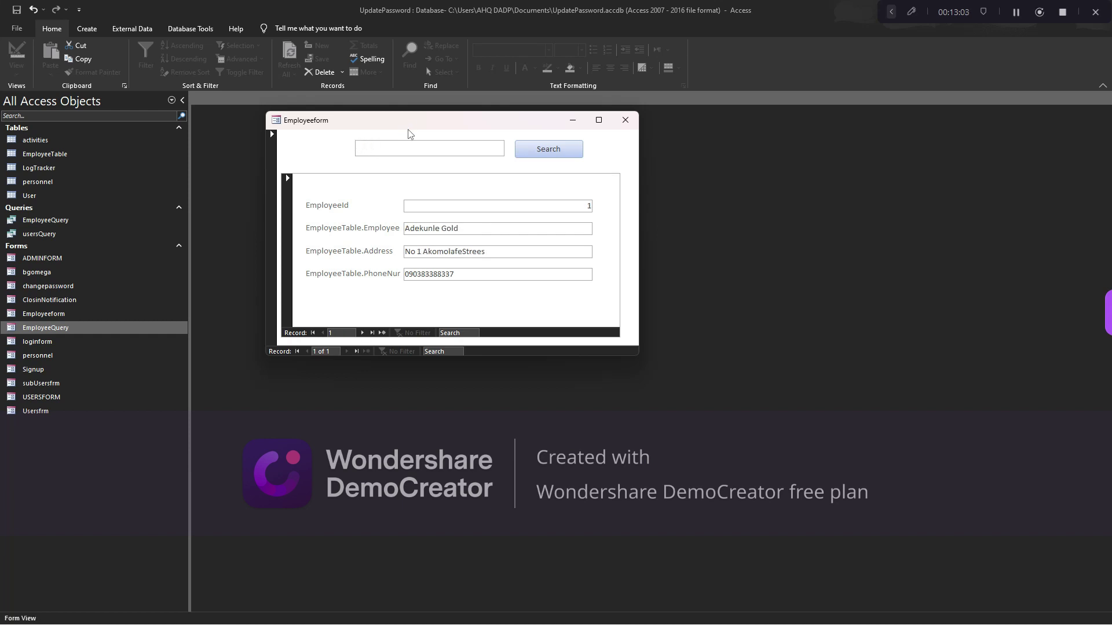
{"action": "type", "text": "ani"}
{"action": "key", "text": "BackSpace"}
{"action": "key", "text": "BackSpace"}
{"action": "key", "text": "BackSpace"}
In Design view, make the Detail section slightly taller and fill it with purple
{"action": "right_click", "coordinate": [323, 147]}
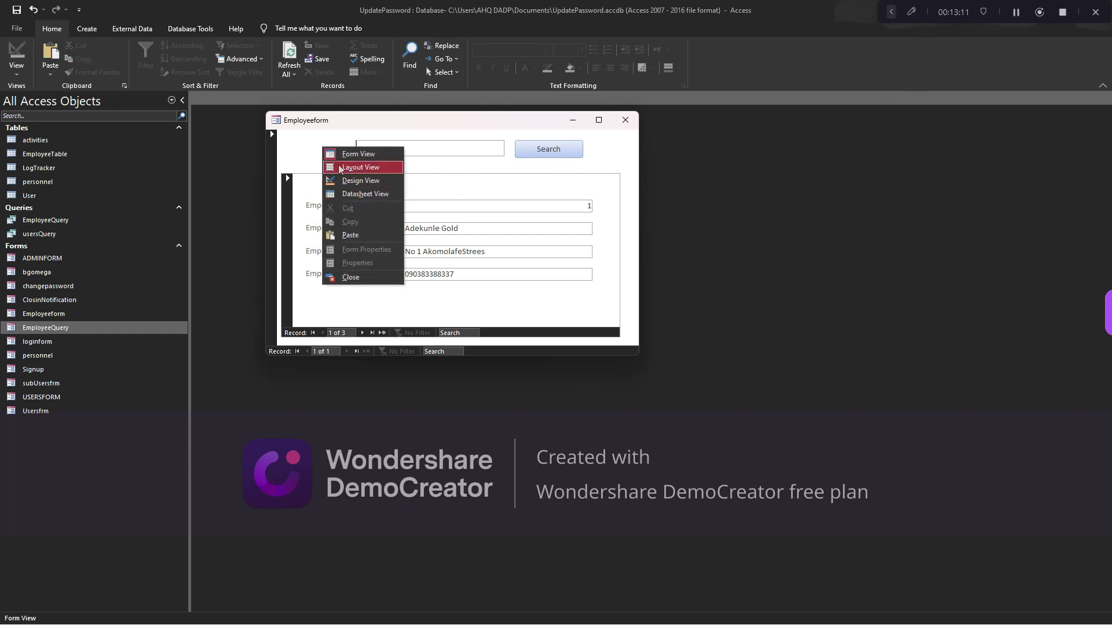
{"action": "left_click", "coordinate": [360, 180]}
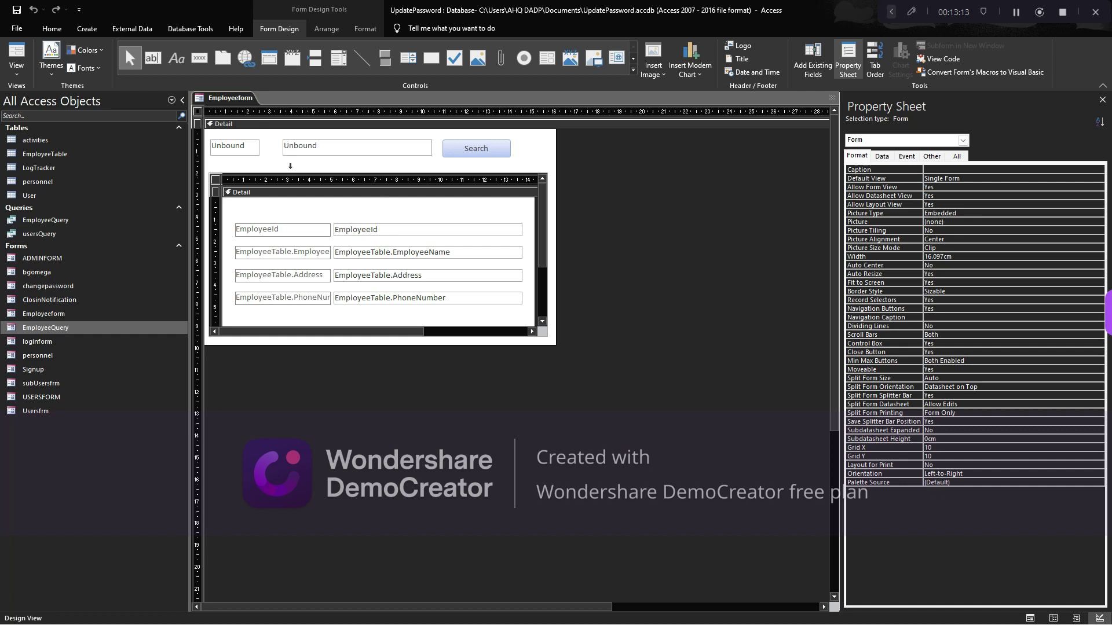
{"action": "left_click", "coordinate": [489, 149]}
{"action": "key", "text": "Delete"}
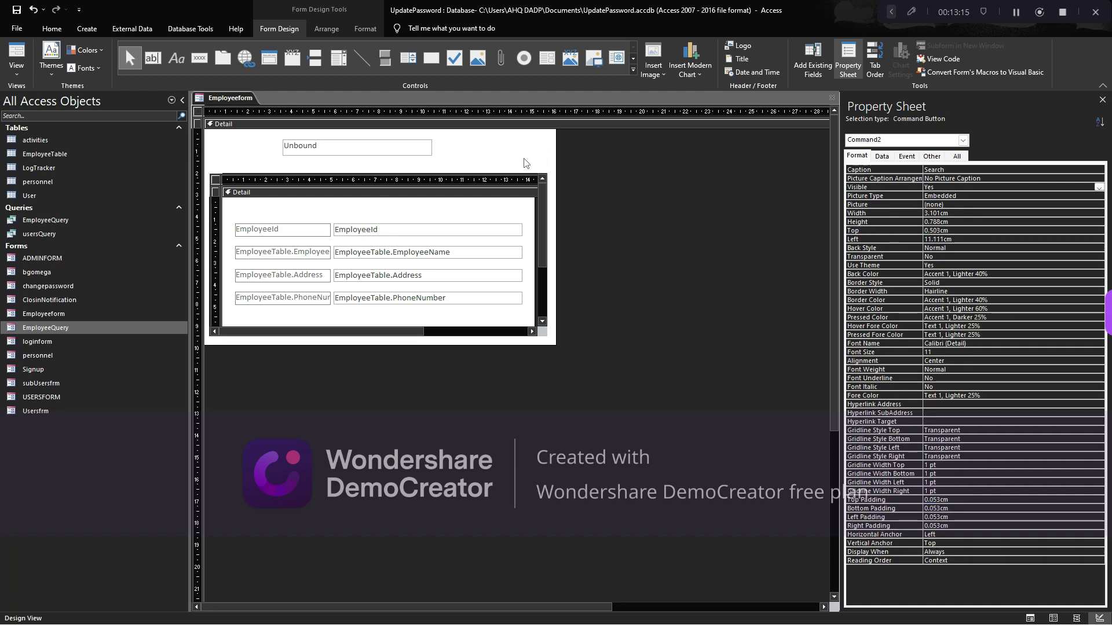
{"action": "key", "text": "ctrl+z"}
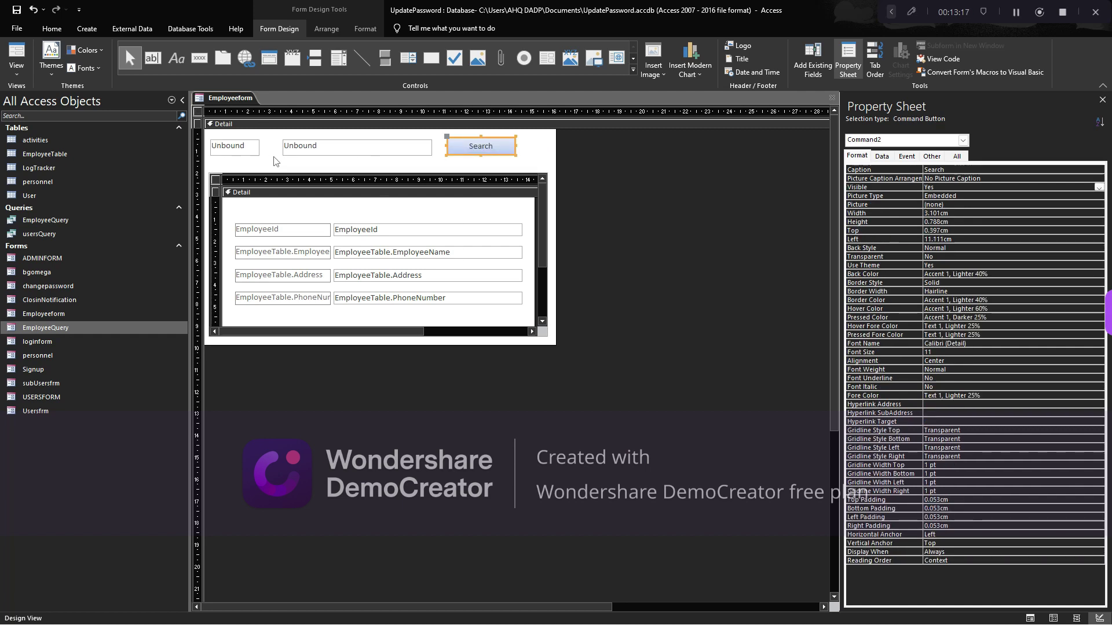
{"action": "left_click", "coordinate": [276, 162]}
{"action": "left_click", "coordinate": [243, 152]}
{"action": "left_click", "coordinate": [531, 144]}
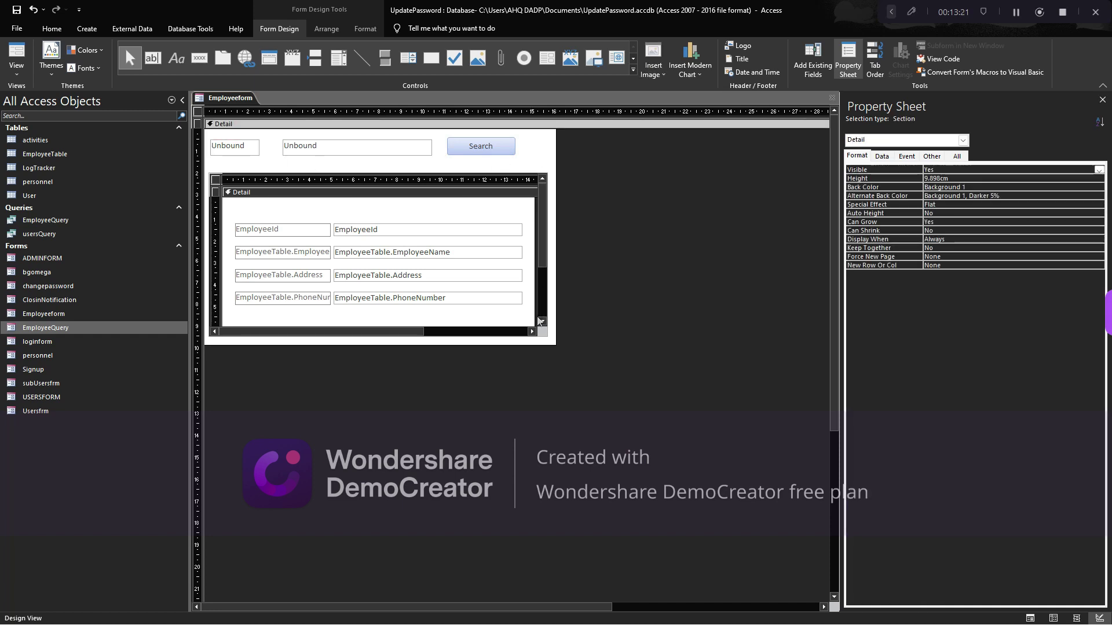
{"action": "left_click_drag", "start_coordinate": [554, 342], "coordinate": [554, 346]}
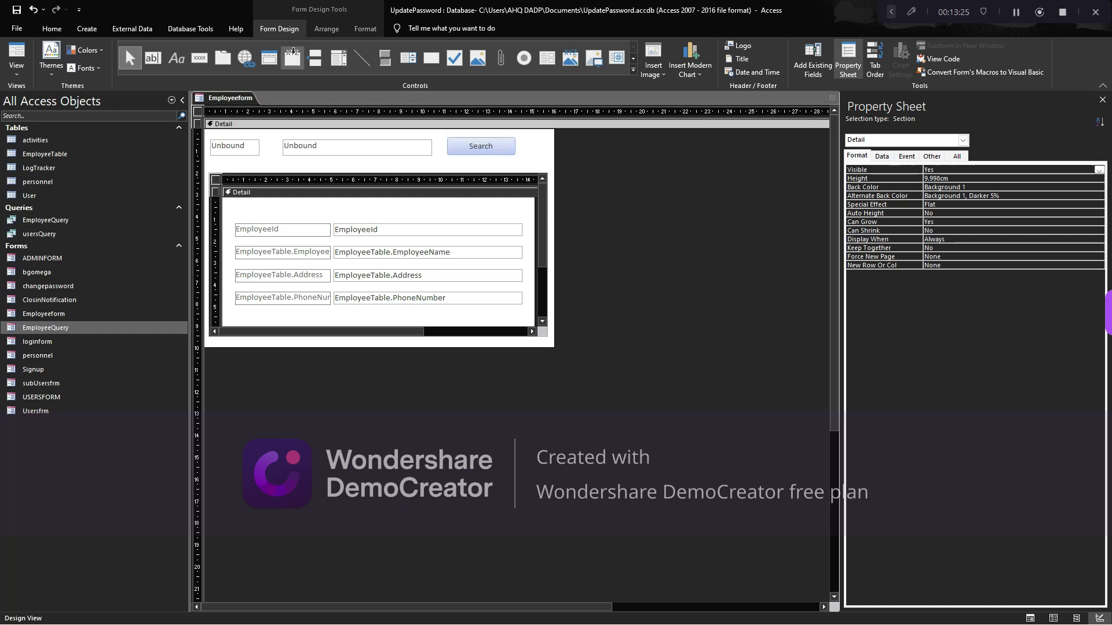
{"action": "left_click", "coordinate": [370, 30]}
{"action": "left_click", "coordinate": [515, 45]}
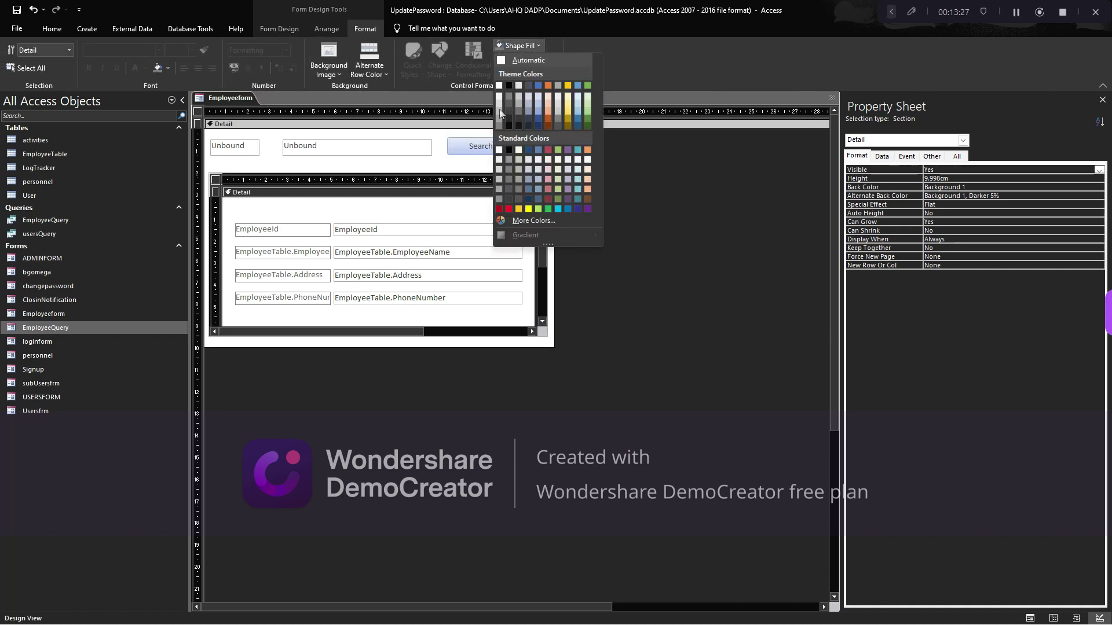
{"action": "left_click", "coordinate": [587, 208]}
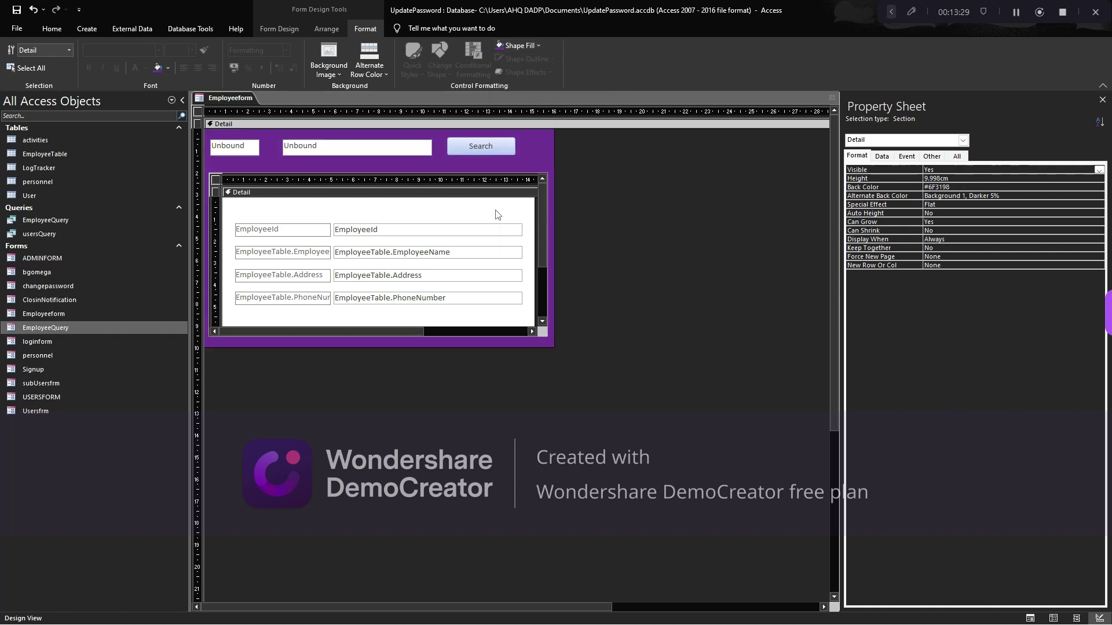
Give the Search button a rounded shape with purple #6F3198 fill
{"action": "left_click", "coordinate": [374, 153]}
{"action": "left_click", "coordinate": [462, 153]}
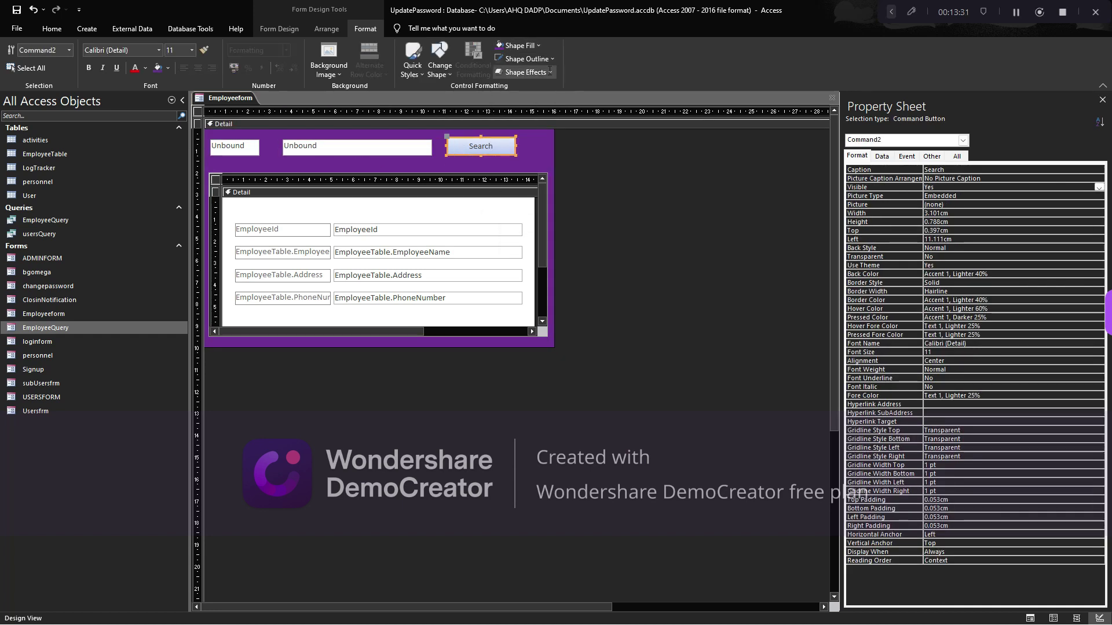
{"action": "left_click", "coordinate": [439, 62]}
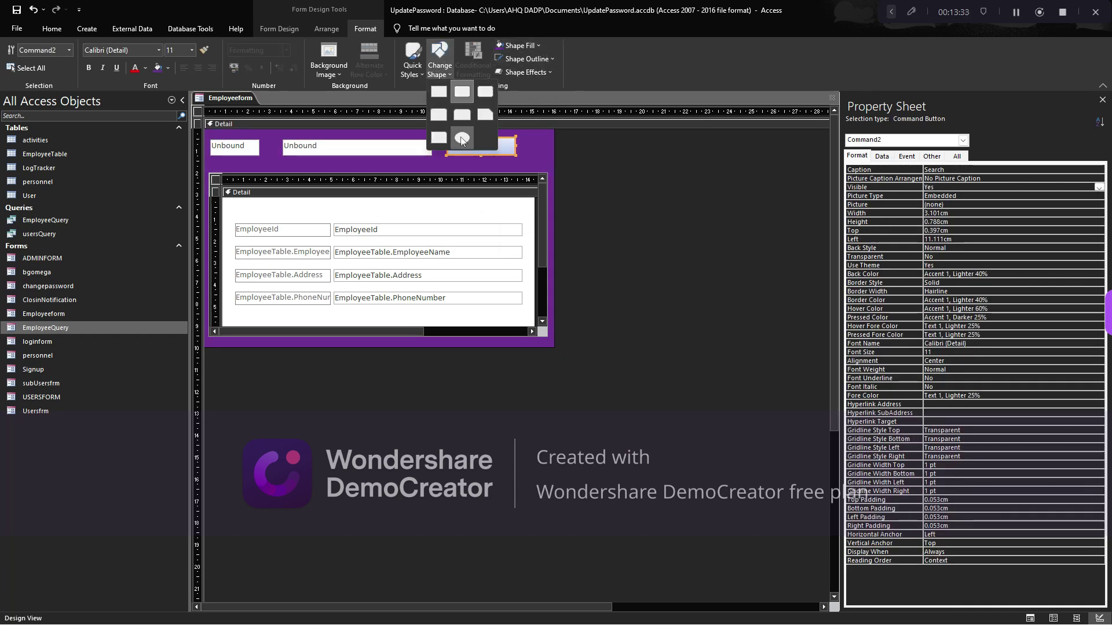
{"action": "left_click", "coordinate": [483, 94]}
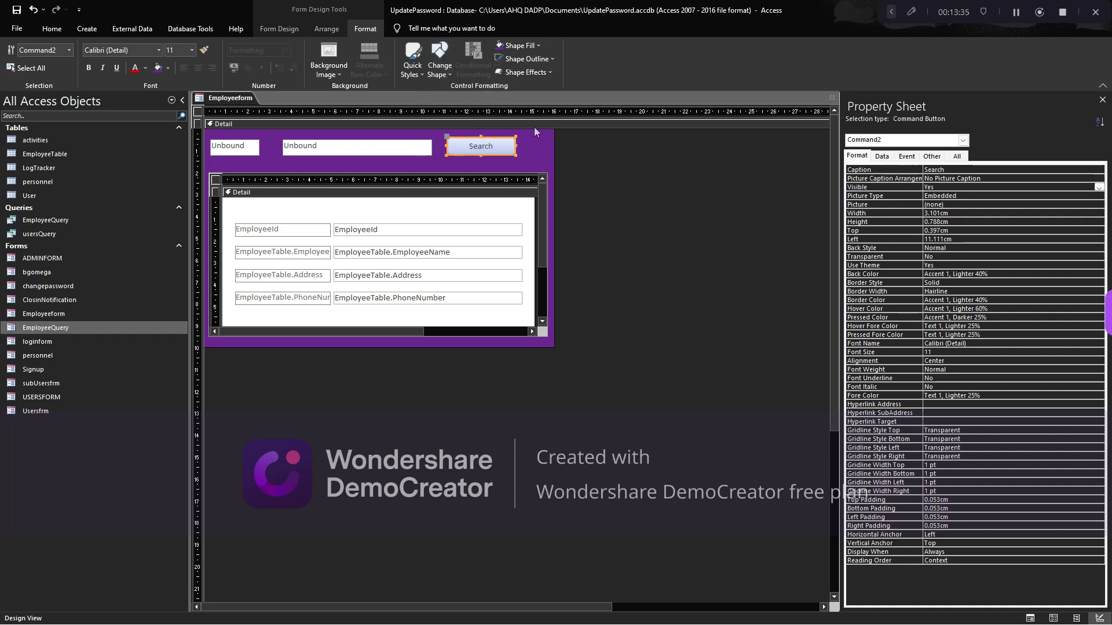
{"action": "left_click", "coordinate": [539, 45]}
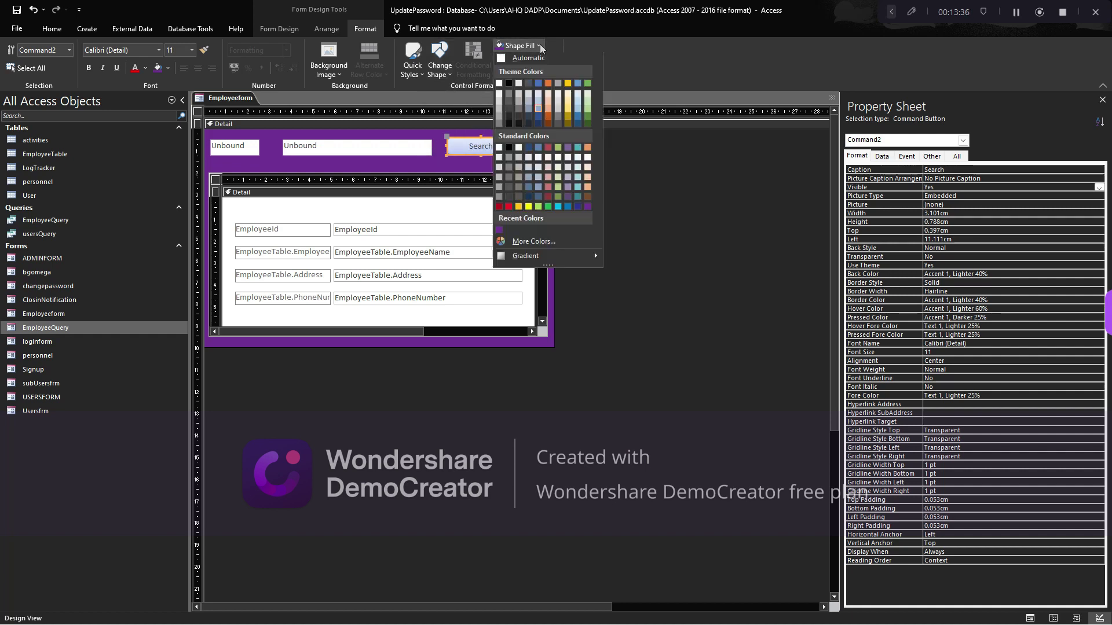
{"action": "left_click", "coordinate": [499, 232]}
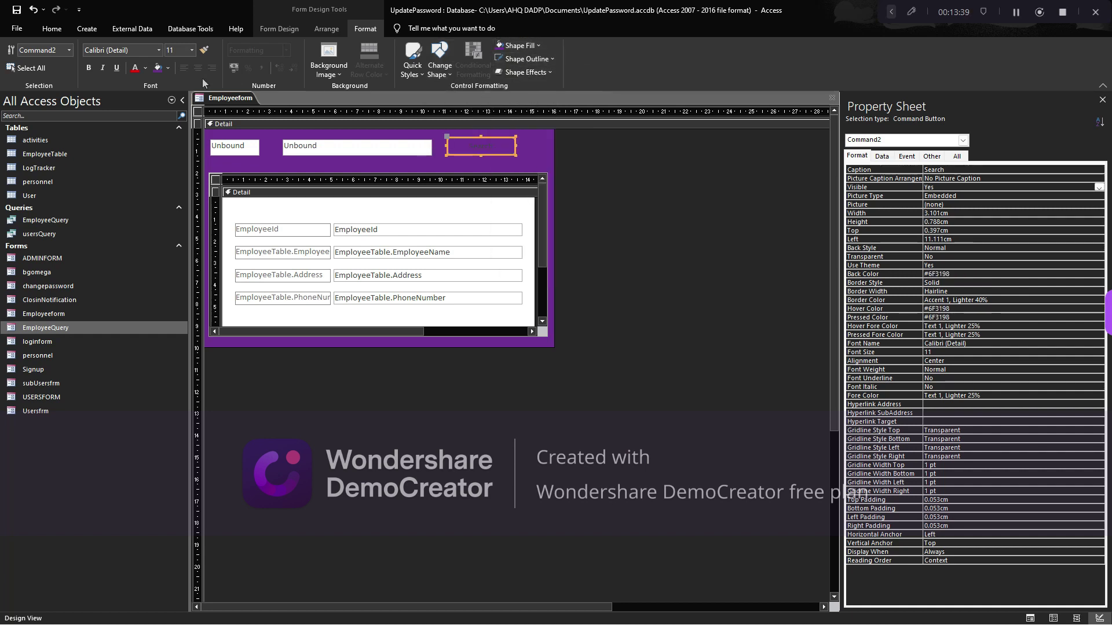
Set the Search caption to light 12-point text with a #F2F2F2 outline
{"action": "left_click", "coordinate": [144, 68]}
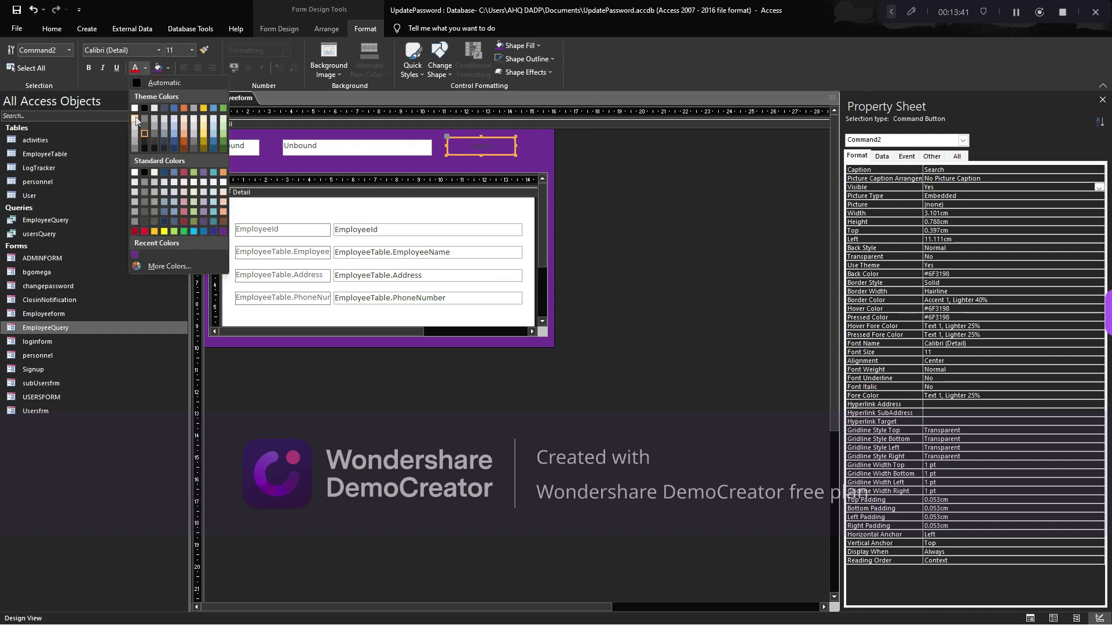
{"action": "left_click", "coordinate": [136, 118]}
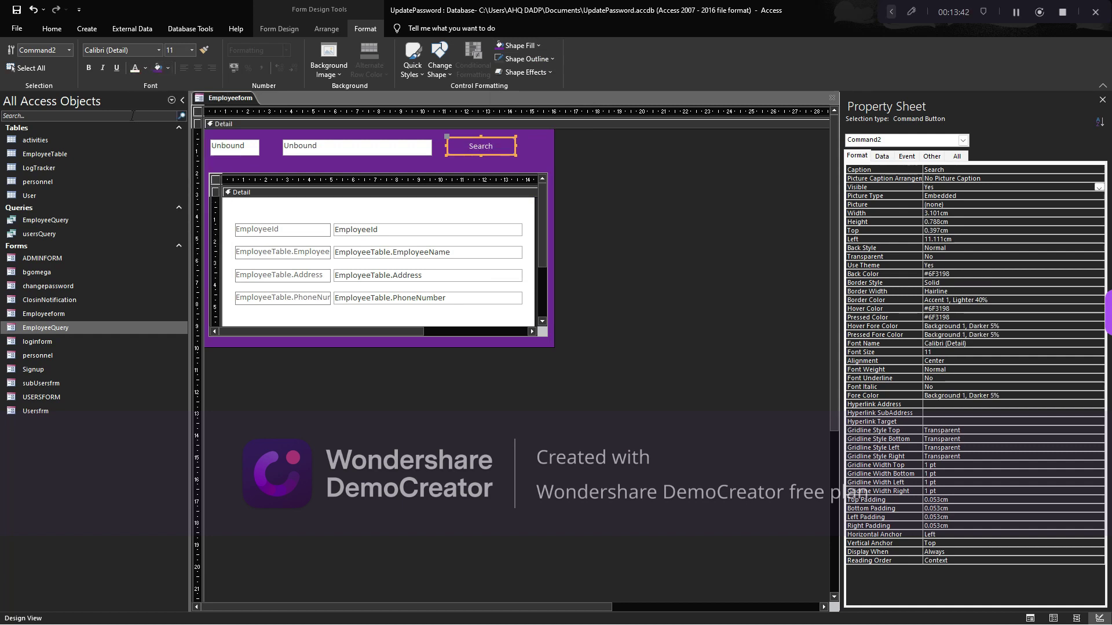
{"action": "left_click", "coordinate": [191, 50]}
{"action": "left_click", "coordinate": [171, 108]}
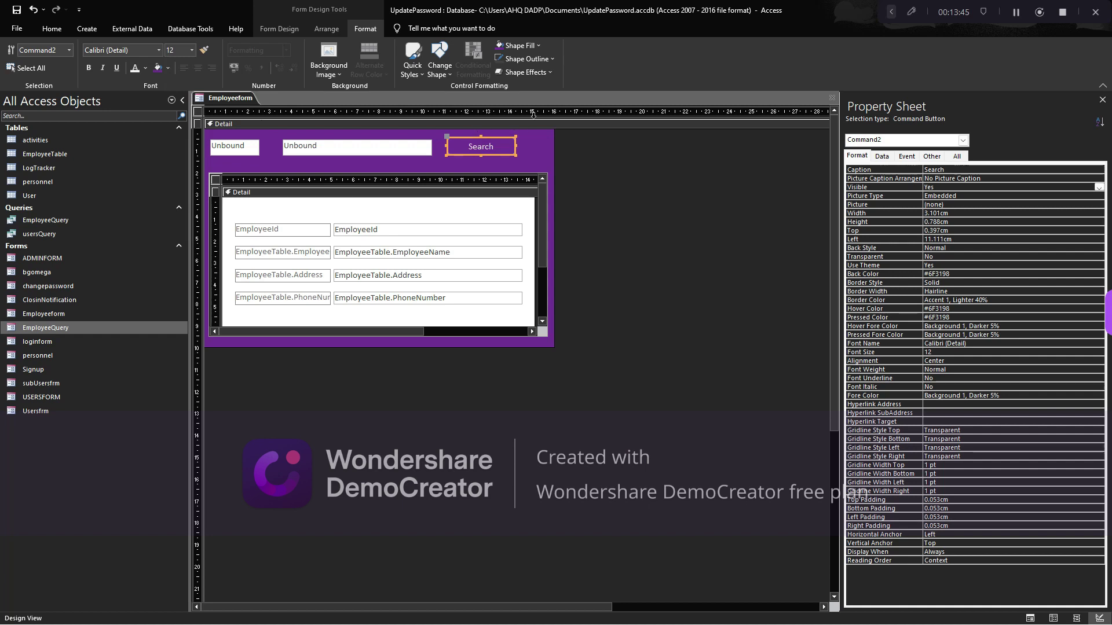
{"action": "left_click", "coordinate": [533, 59]}
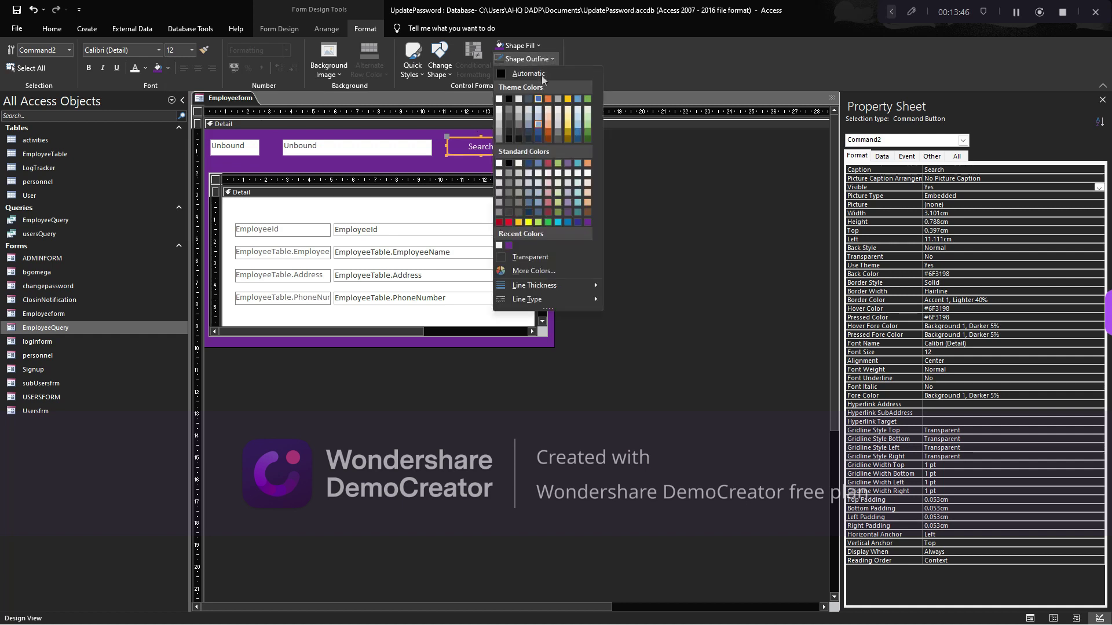
{"action": "left_click", "coordinate": [499, 245]}
{"action": "left_click", "coordinate": [526, 146]}
{"action": "left_click", "coordinate": [508, 149]}
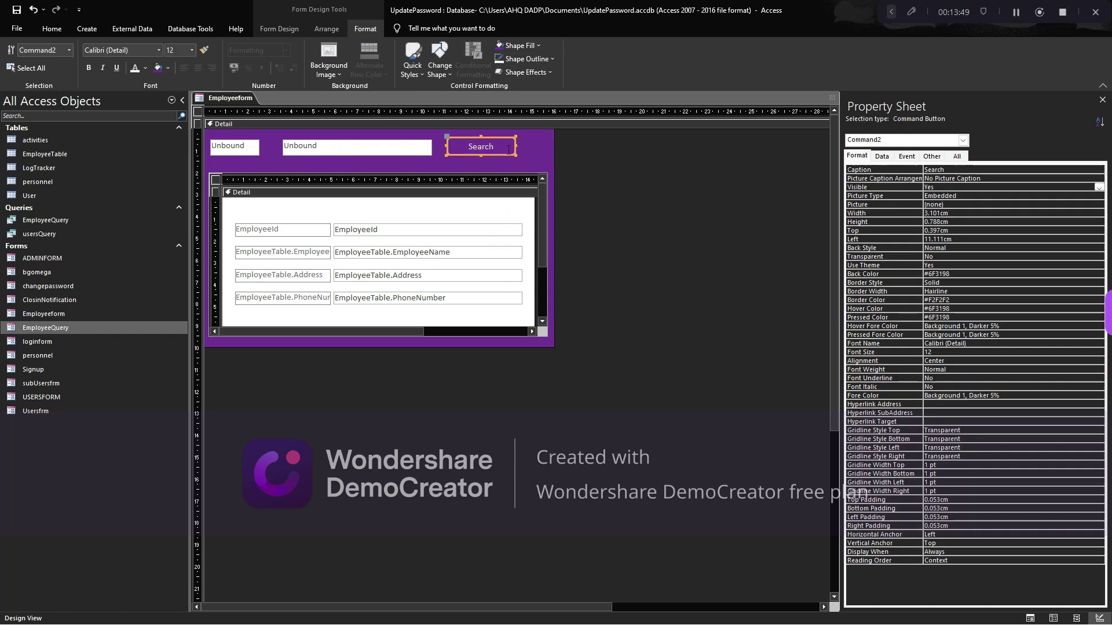
{"action": "left_click", "coordinate": [199, 149]}
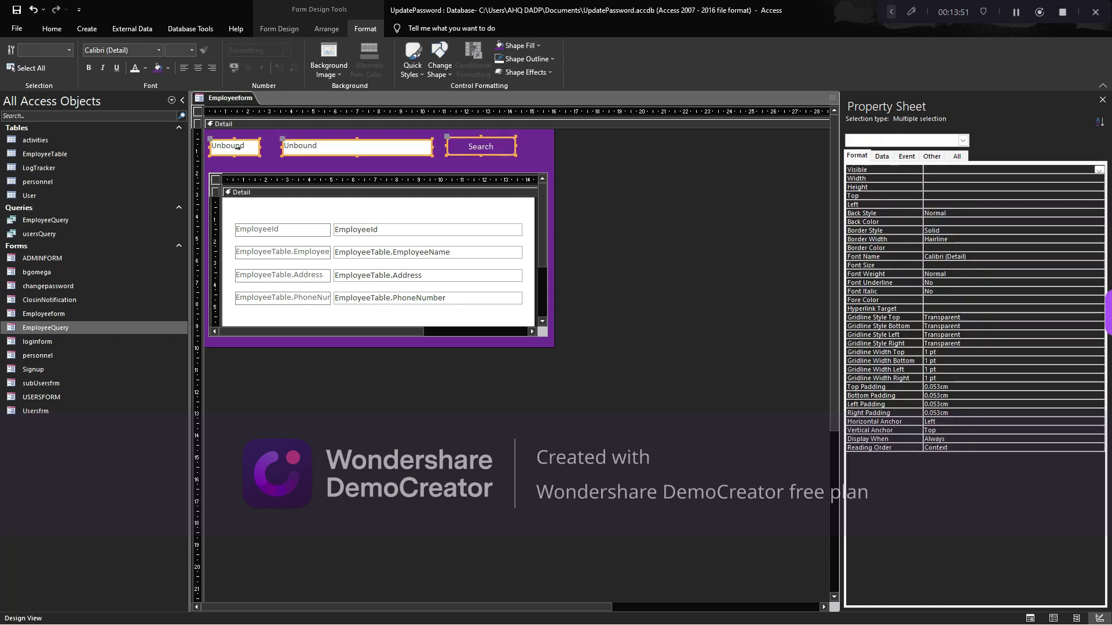
Move the three header controls down and to the right
{"action": "left_click_drag", "start_coordinate": [371, 153], "coordinate": [400, 166]}
{"action": "left_click", "coordinate": [439, 136]}
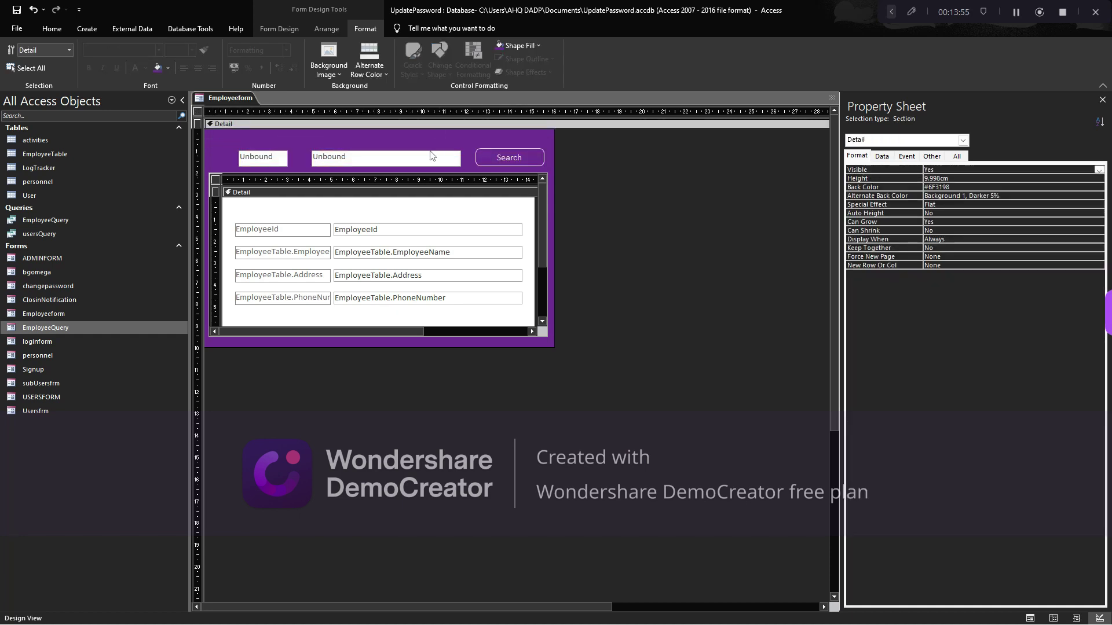
{"action": "left_click_drag", "start_coordinate": [246, 149], "coordinate": [500, 174]}
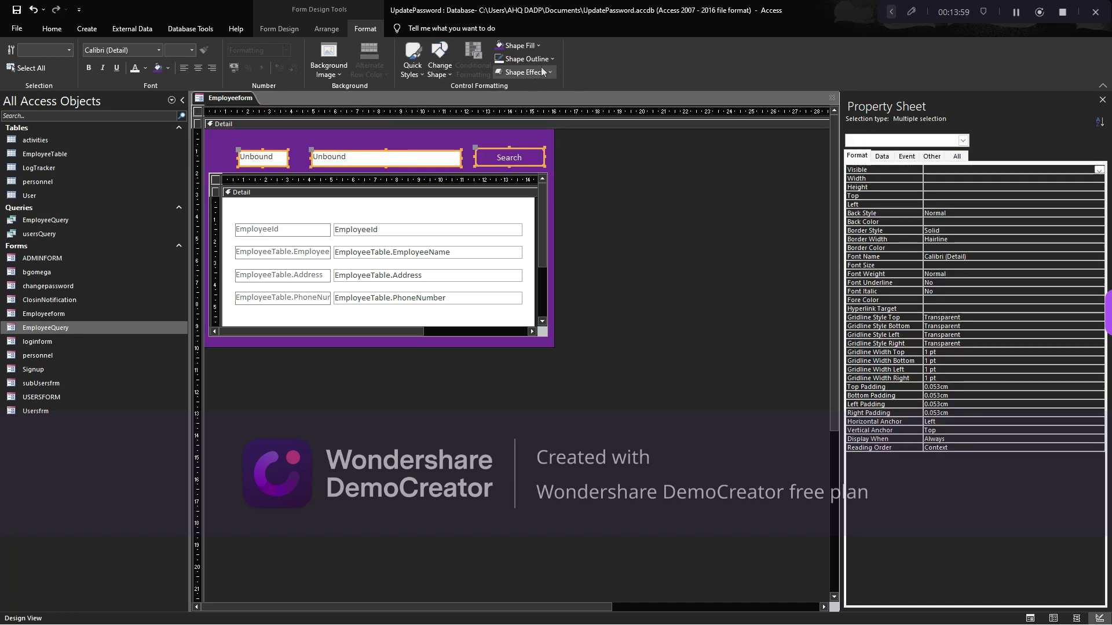
{"action": "key", "text": "Delete"}
{"action": "key", "text": "ctrl+z"}
Move the TxtDummy box to the top-right corner and widen the search box leftward
{"action": "left_click", "coordinate": [265, 152]}
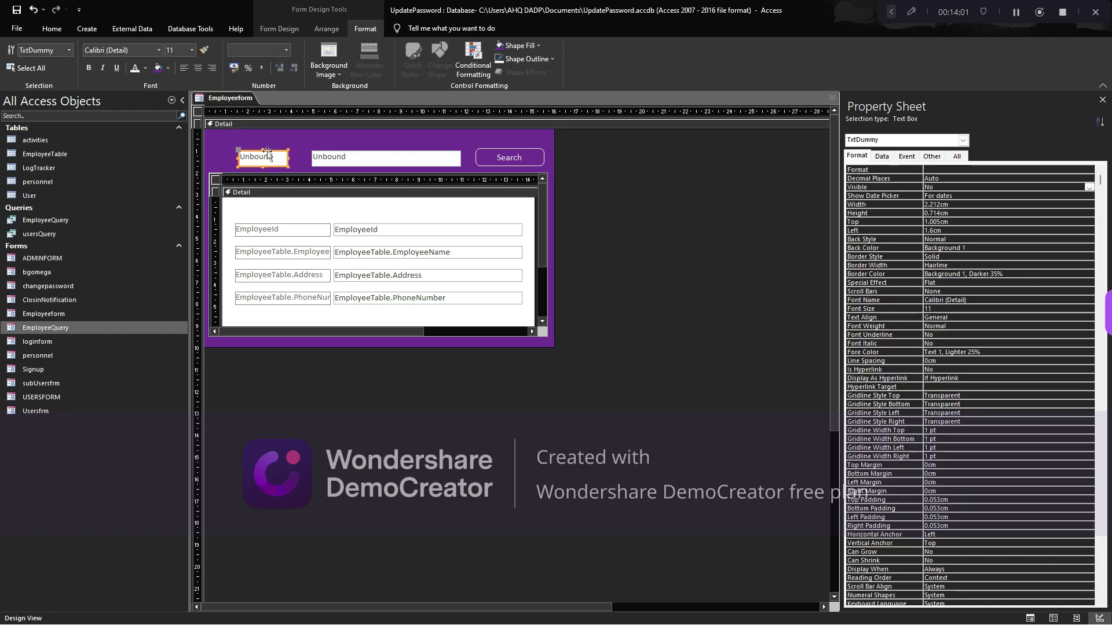
{"action": "left_click_drag", "start_coordinate": [267, 152], "coordinate": [519, 131]}
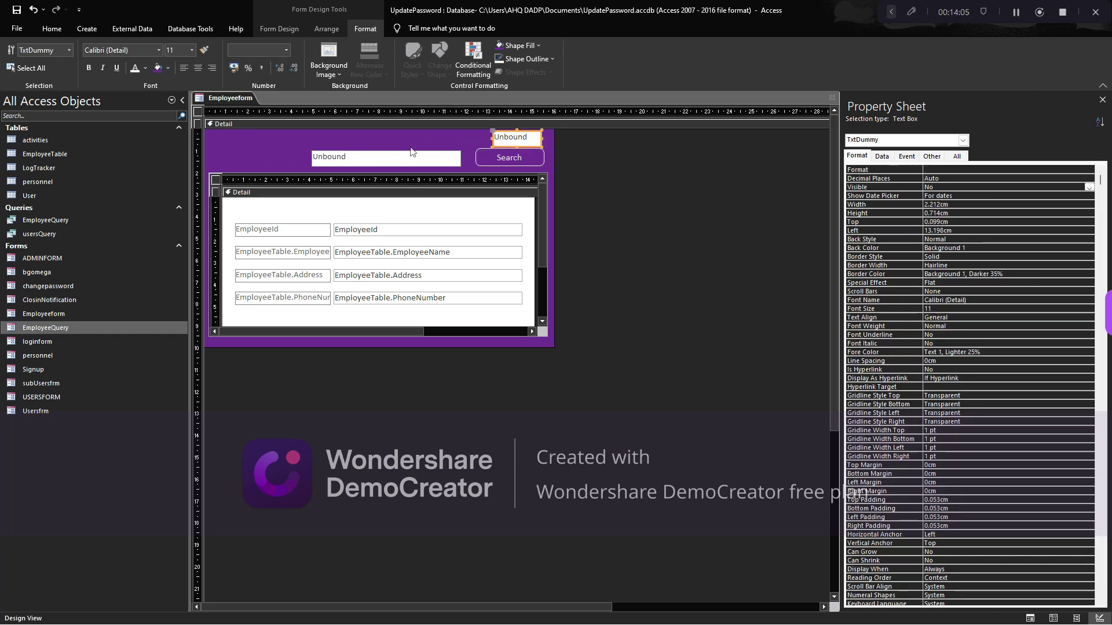
{"action": "left_click", "coordinate": [411, 156]}
{"action": "left_click_drag", "start_coordinate": [312, 161], "coordinate": [284, 161]}
{"action": "left_click", "coordinate": [273, 138]}
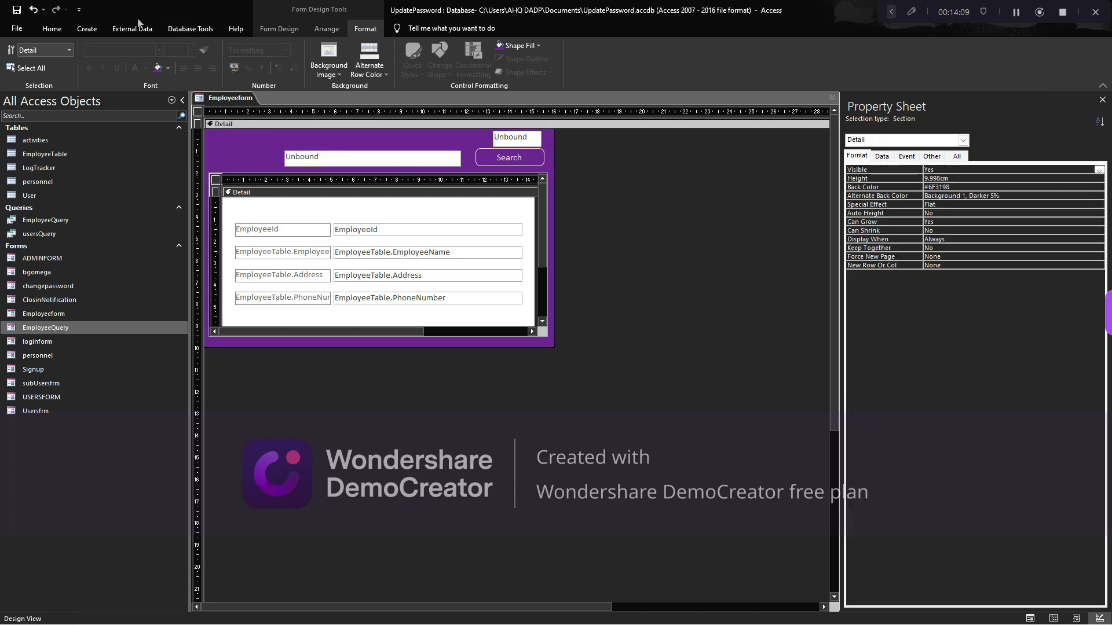
{"action": "left_click", "coordinate": [285, 33]}
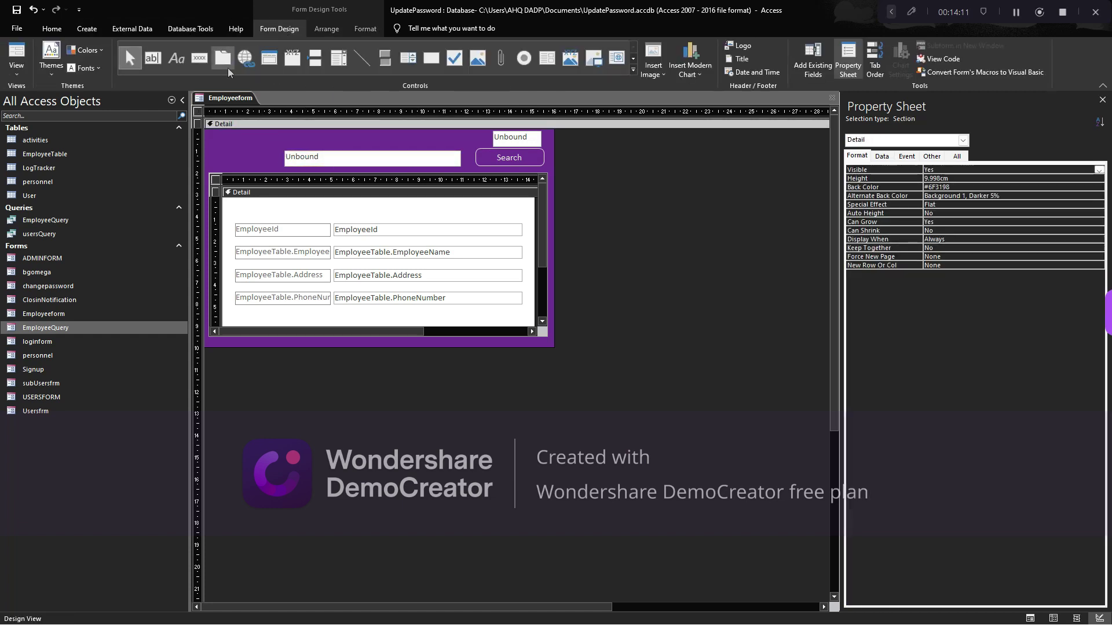
Add an 'O M E G A' label at the left of the header
{"action": "left_click", "coordinate": [177, 58]}
{"action": "left_click", "coordinate": [213, 158]}
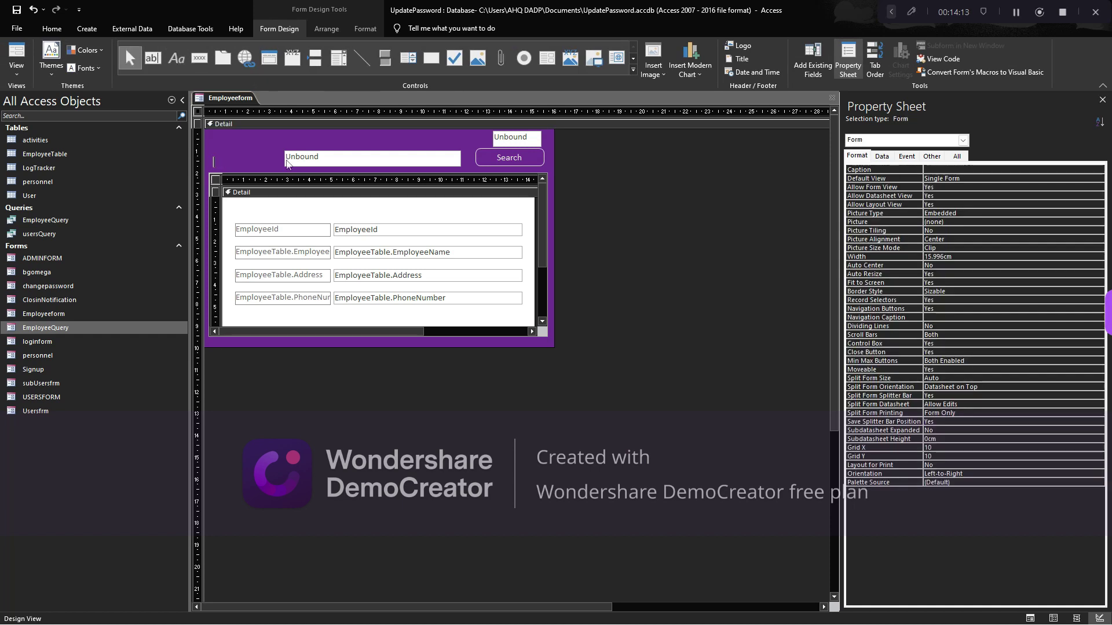
{"action": "key", "text": "Caps_Lock"}
{"action": "type", "text": "O M E"}
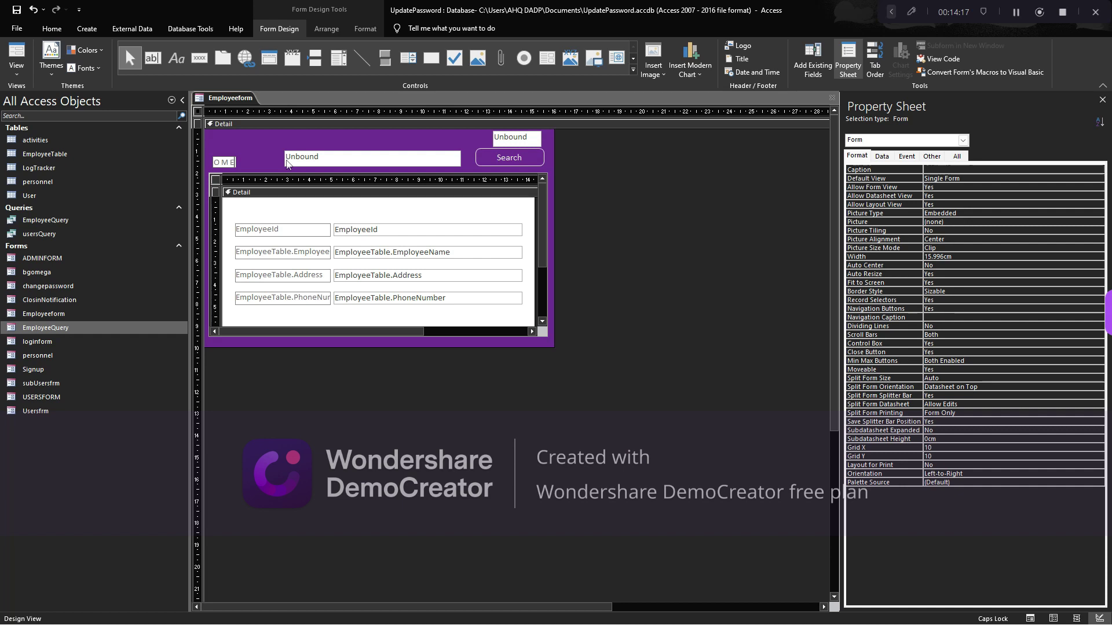
{"action": "type", "text": " G A"}
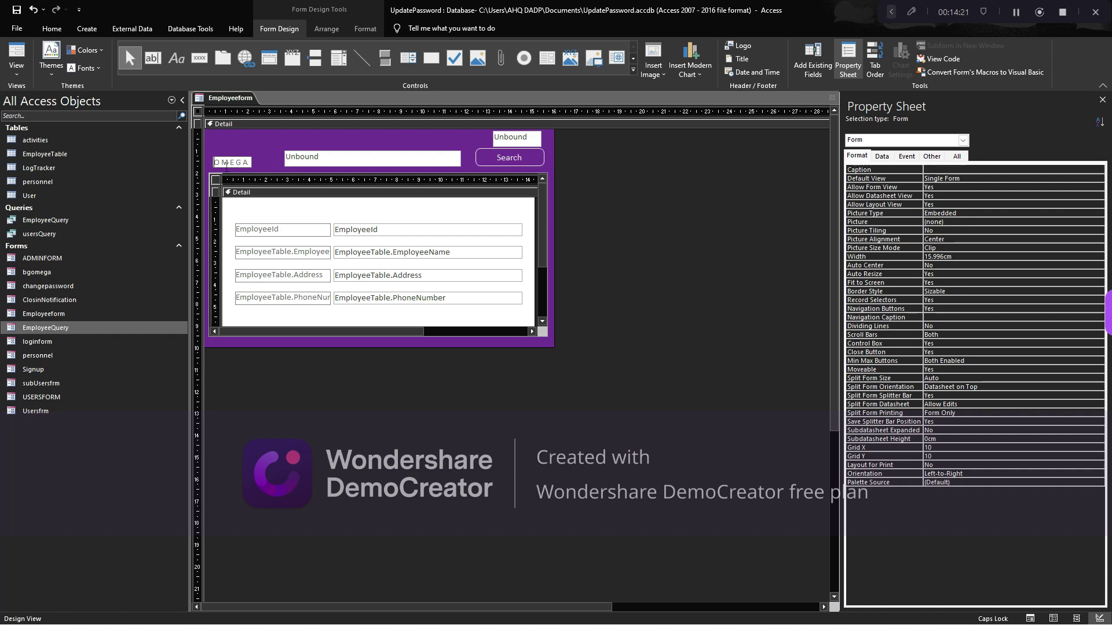
{"action": "key", "text": "Return"}
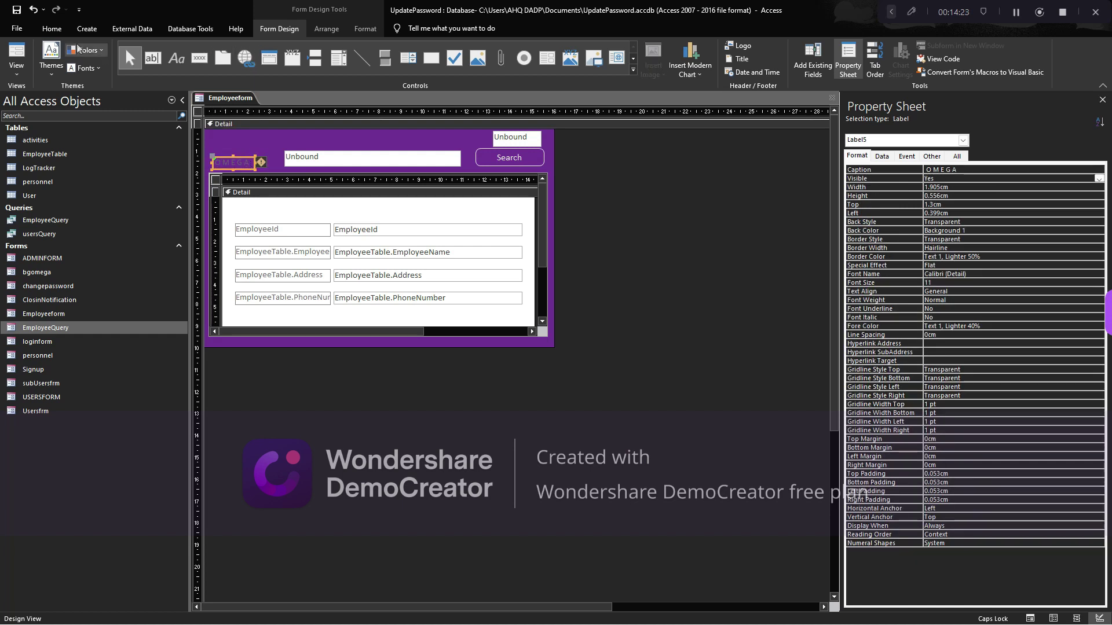
Set the OMEGA label font to Berlin Sans FB, size 16
{"action": "left_click", "coordinate": [52, 28]}
{"action": "left_click", "coordinate": [509, 51]}
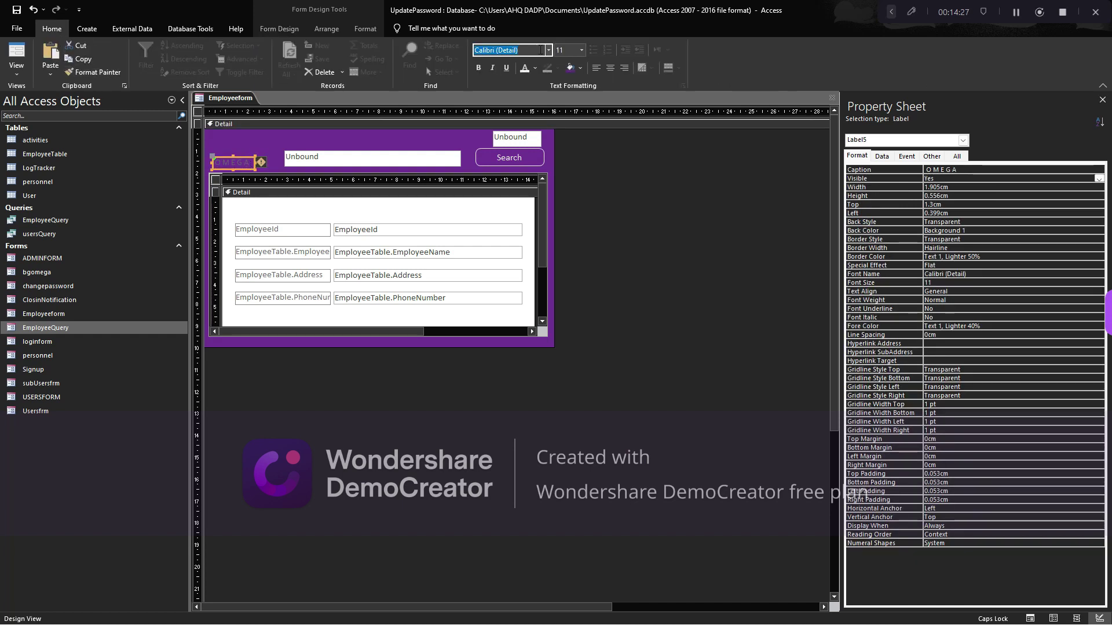
{"action": "left_click", "coordinate": [549, 51]}
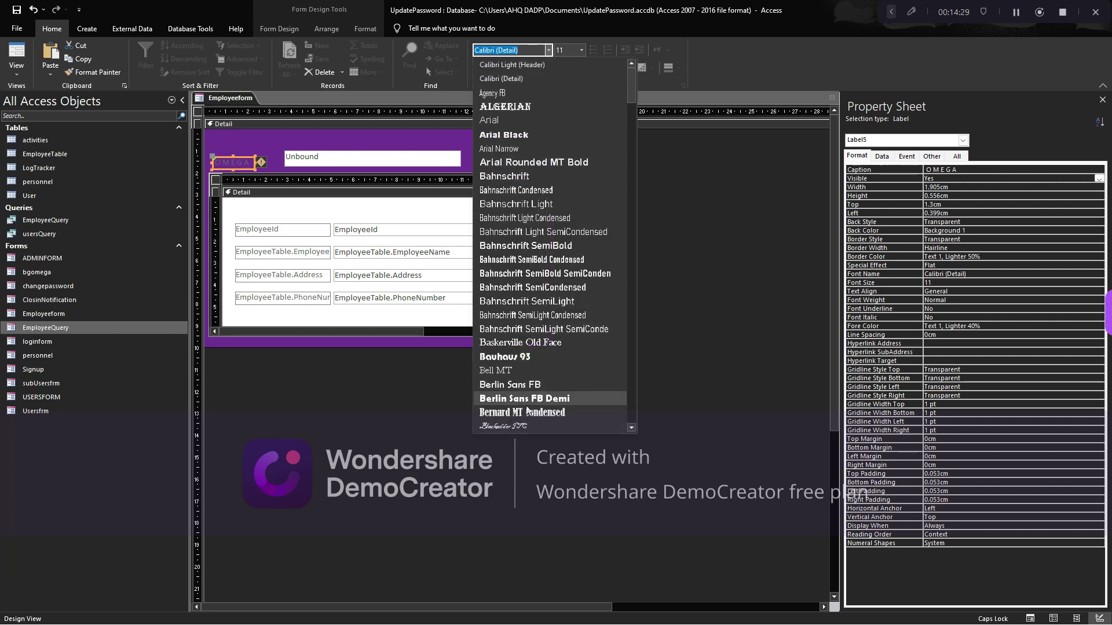
{"action": "left_click", "coordinate": [510, 385]}
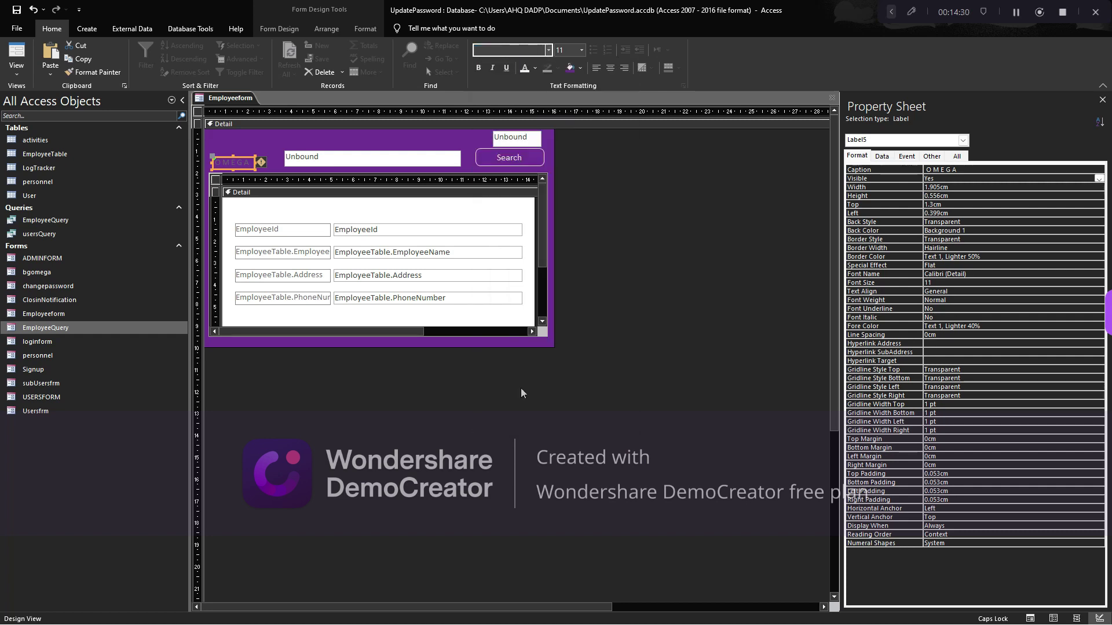
{"action": "left_click", "coordinate": [582, 51]}
{"action": "left_click", "coordinate": [565, 130]}
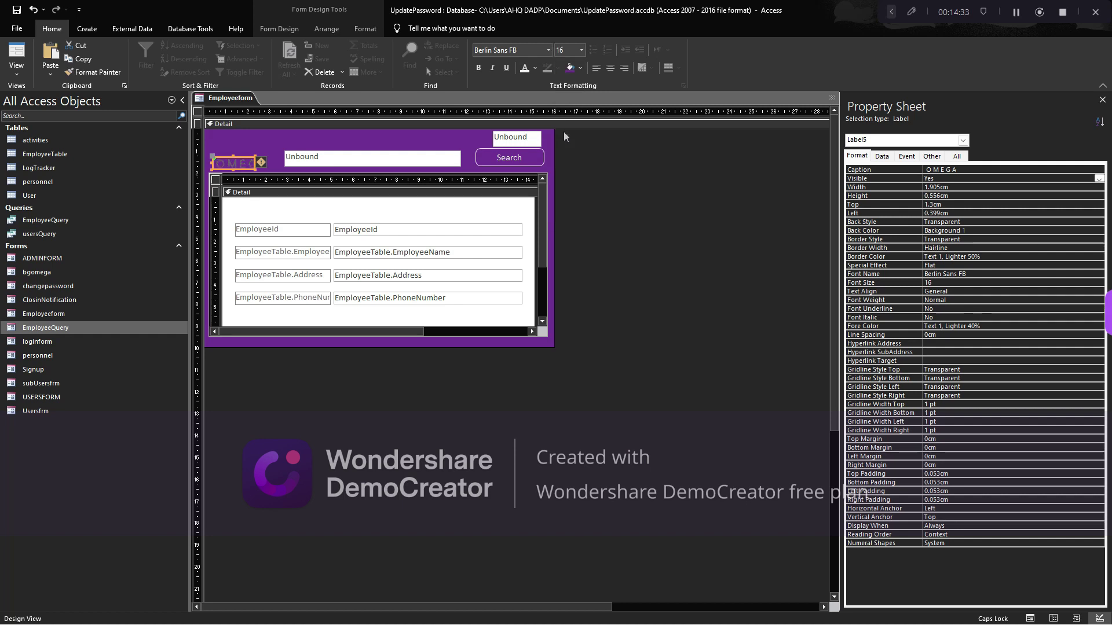
Size the OMEGA label to fit, nudge it into place, and give it a white border
{"action": "double_click", "coordinate": [257, 165]}
{"action": "left_click_drag", "start_coordinate": [263, 156], "coordinate": [265, 151]}
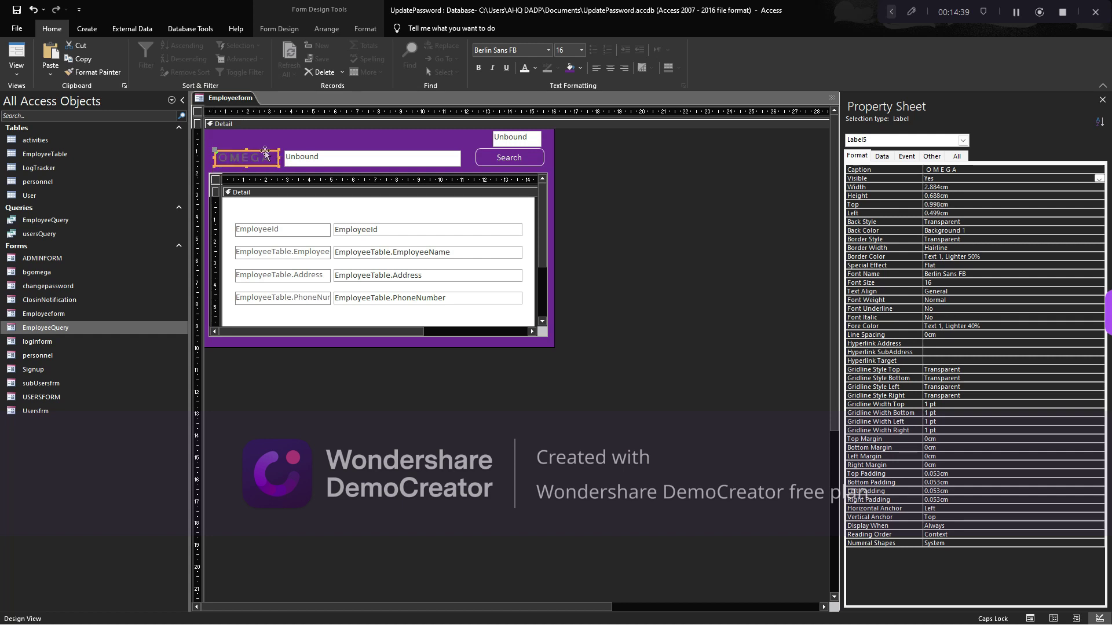
{"action": "left_click", "coordinate": [250, 169]}
{"action": "left_click", "coordinate": [365, 29]}
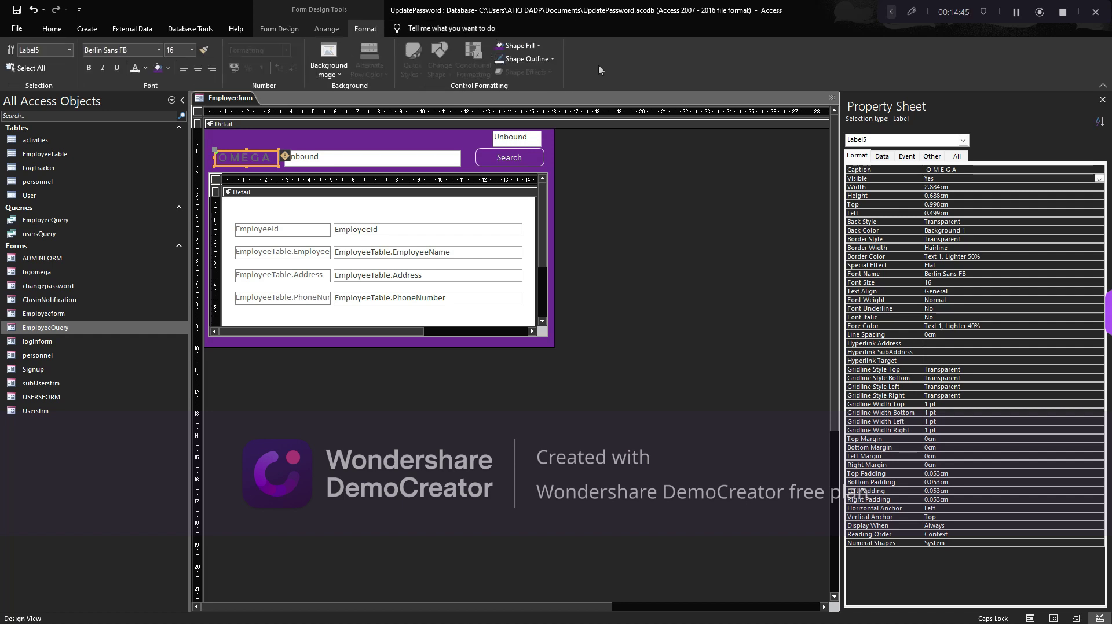
{"action": "left_click", "coordinate": [526, 59]}
{"action": "left_click", "coordinate": [499, 98]}
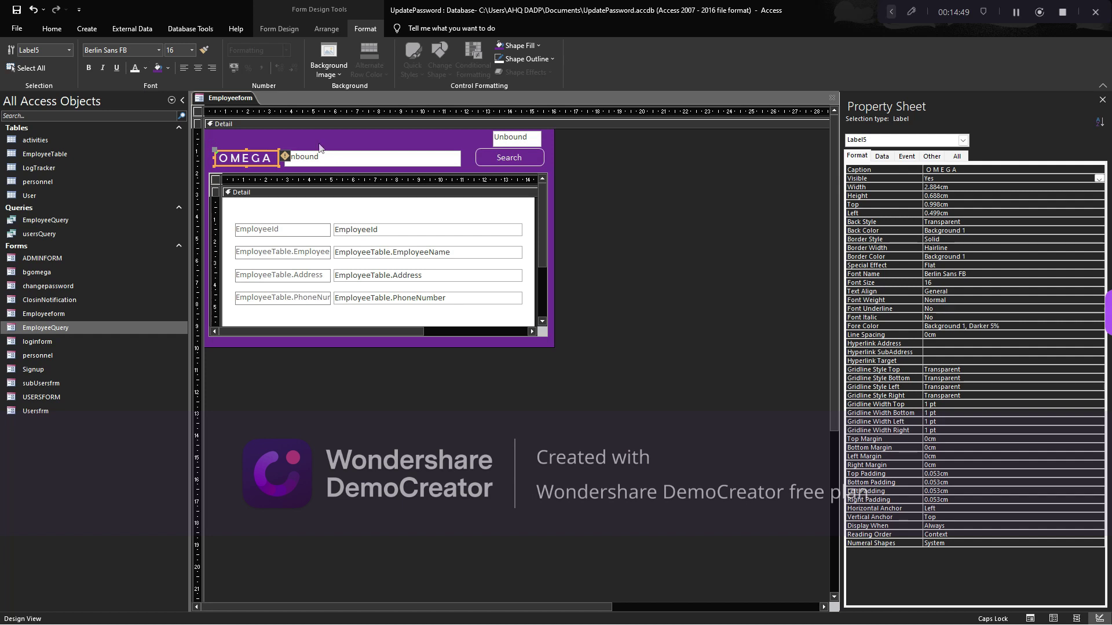
{"action": "left_click", "coordinate": [313, 147]}
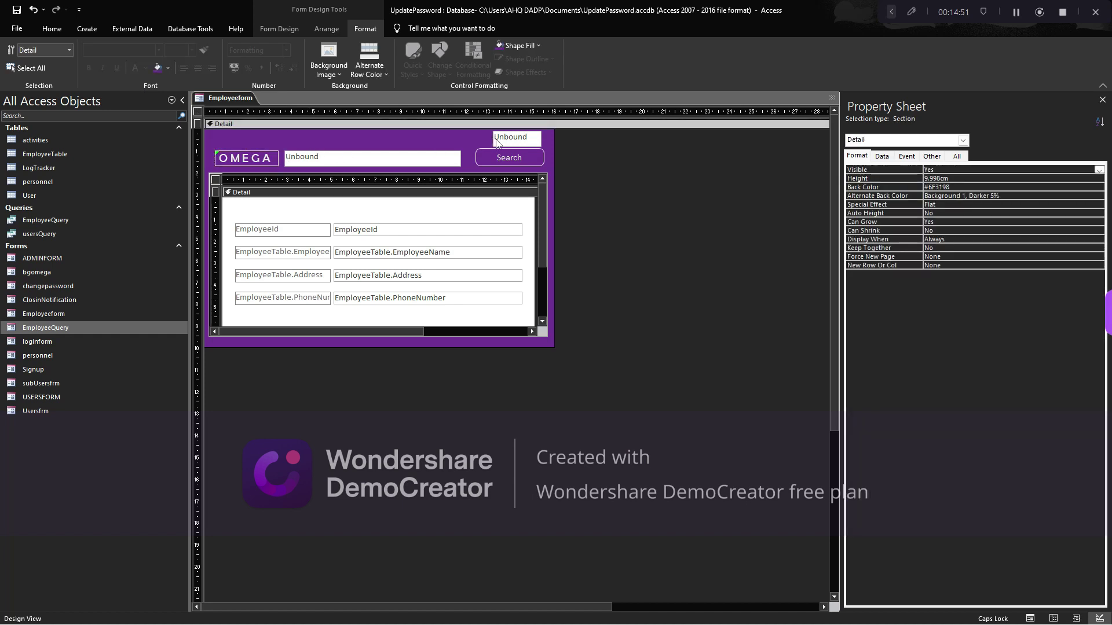
Make the OMEGA label, search box and Search button the tallest height and bottom-aligned
{"action": "left_click_drag", "start_coordinate": [473, 139], "coordinate": [259, 168]}
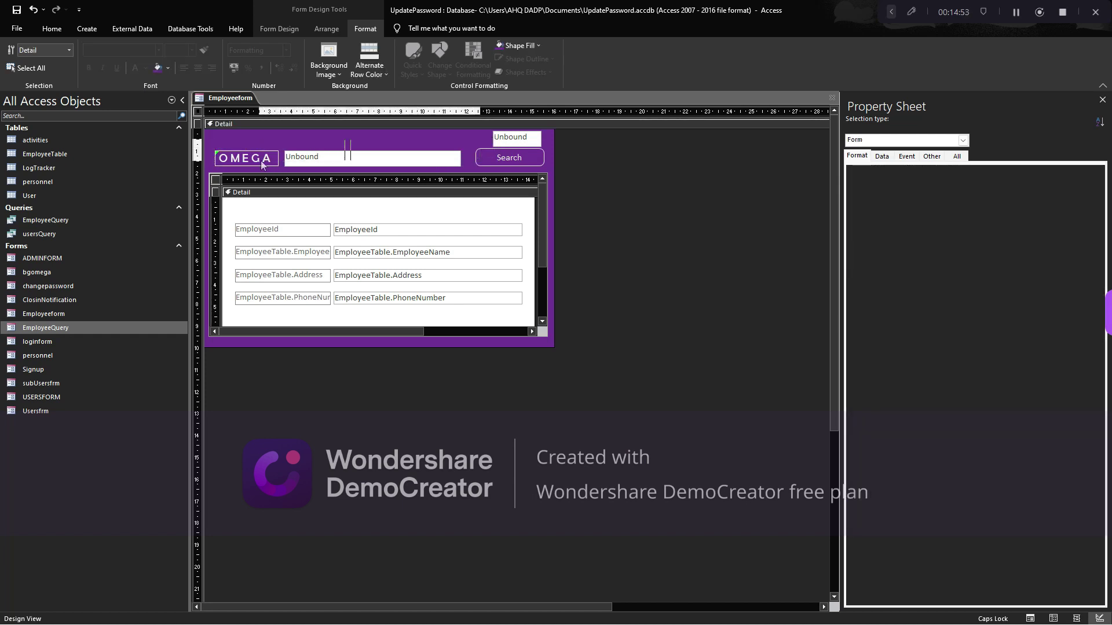
{"action": "left_click", "coordinate": [326, 28]}
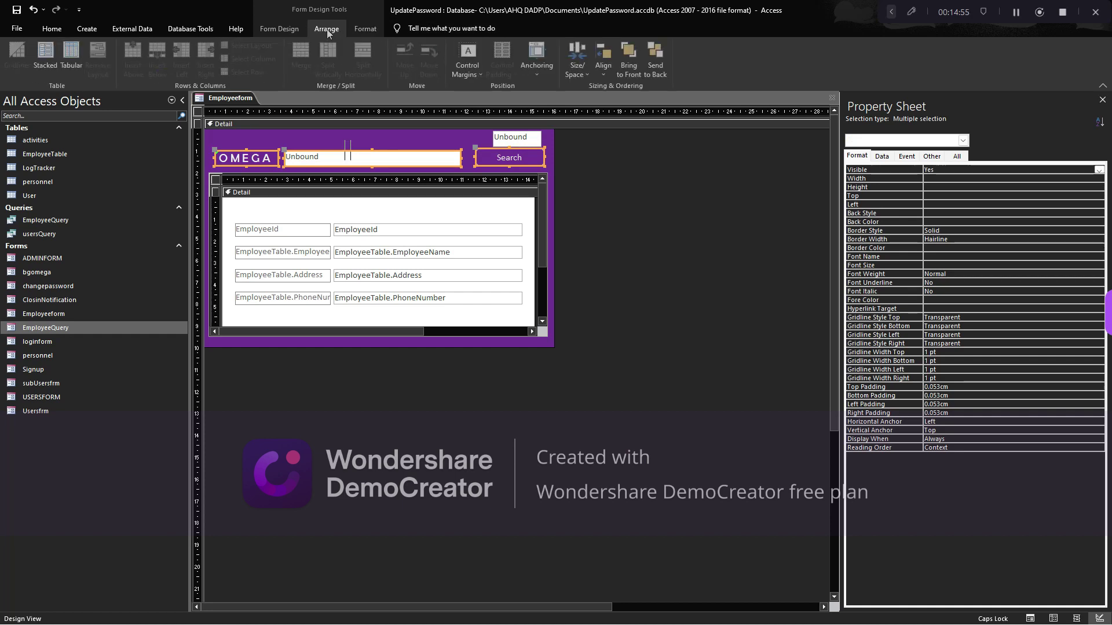
{"action": "left_click", "coordinate": [600, 72]}
{"action": "left_click", "coordinate": [588, 74]}
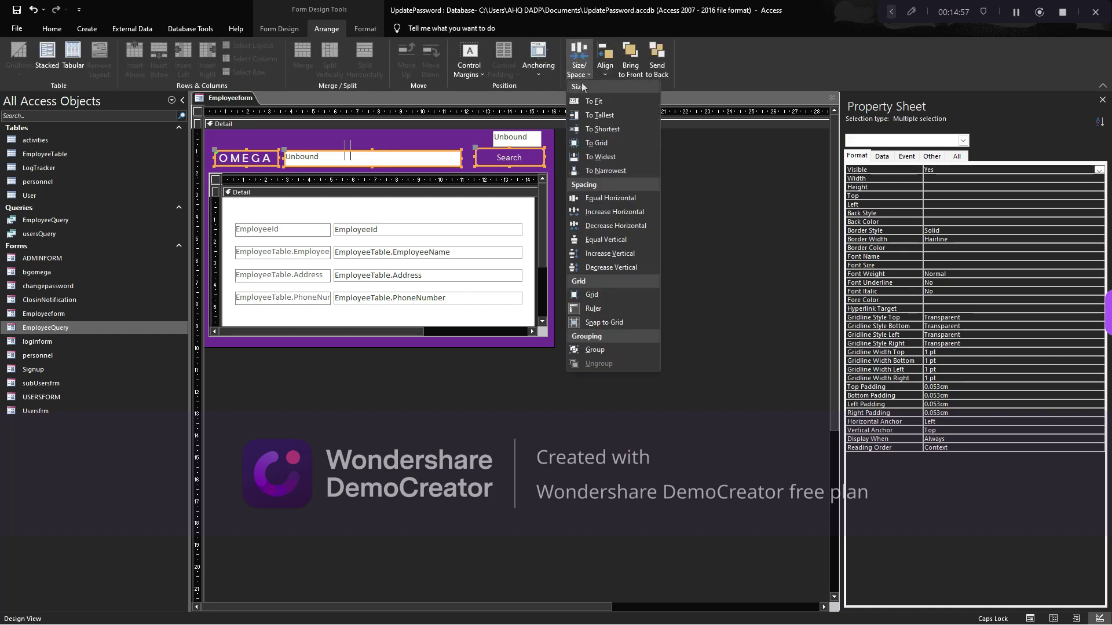
{"action": "left_click", "coordinate": [602, 115]}
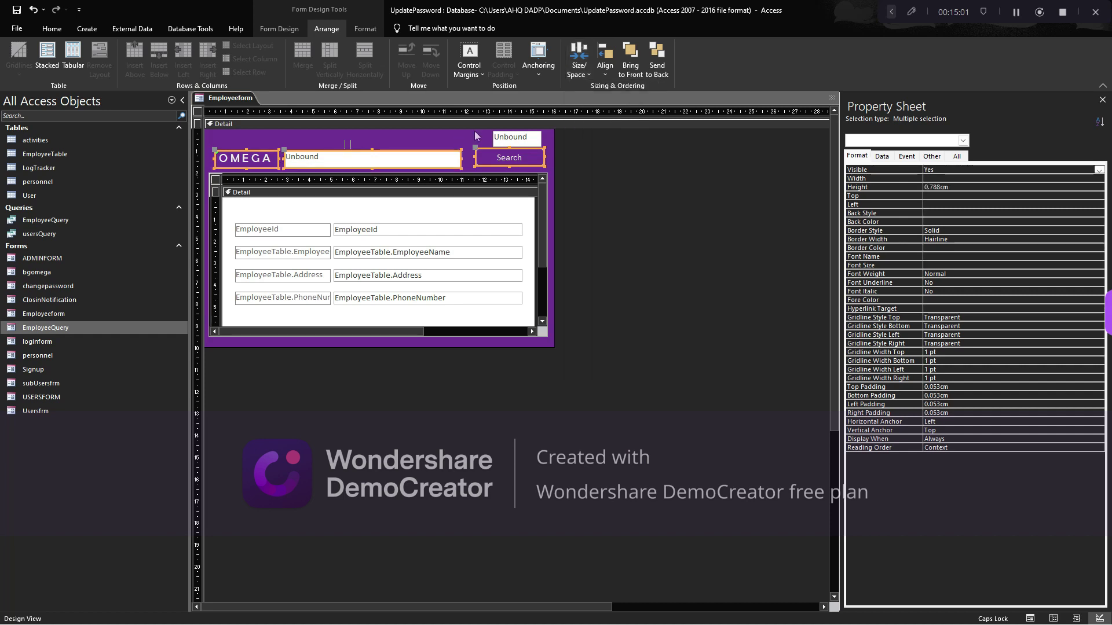
{"action": "left_click", "coordinate": [605, 69]}
{"action": "left_click", "coordinate": [622, 143]}
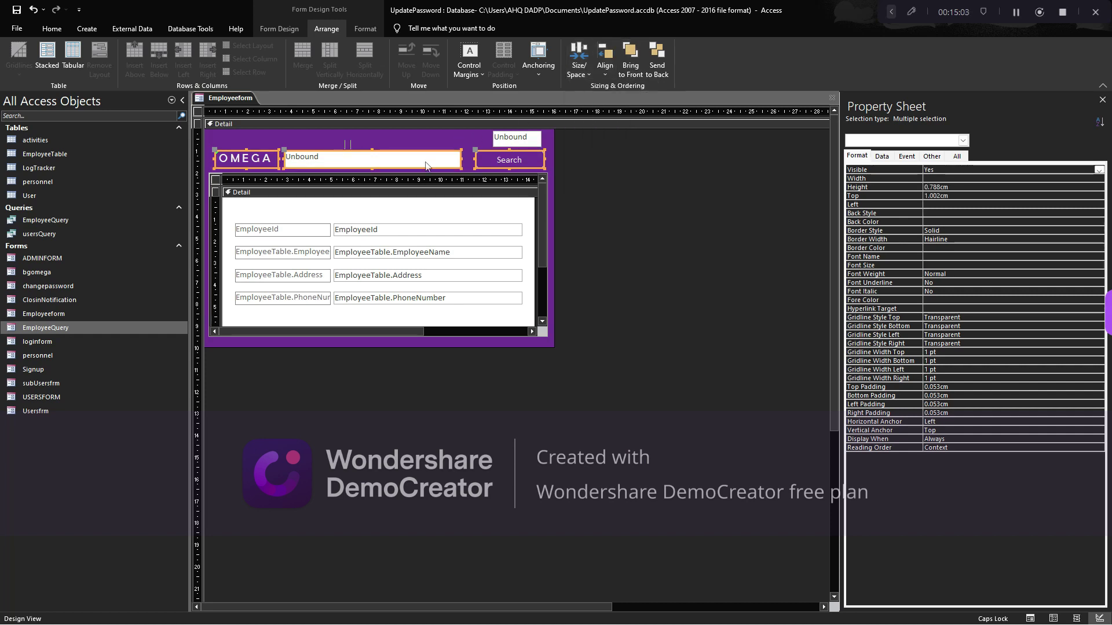
Widen the OMEGA label to 3.175 cm and centre its text
{"action": "left_click", "coordinate": [409, 136]}
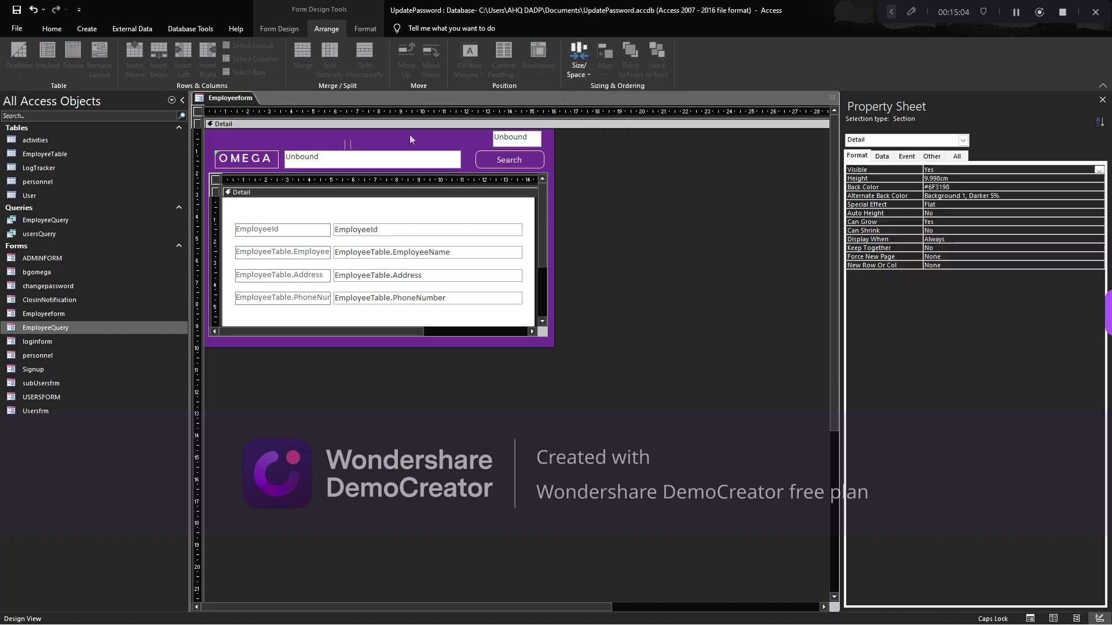
{"action": "left_click", "coordinate": [351, 139]}
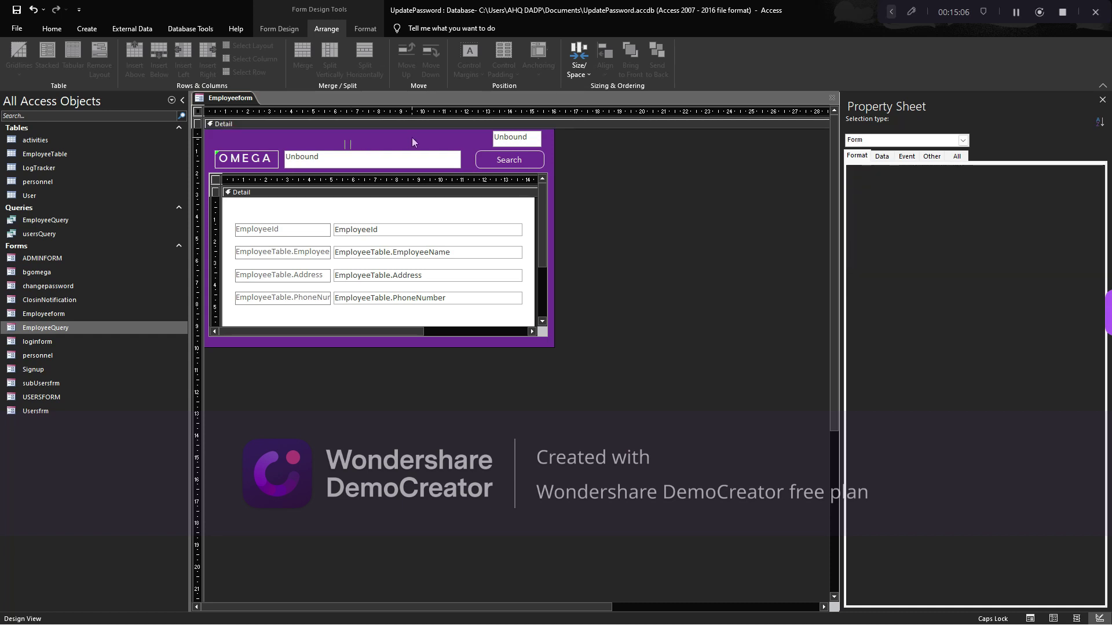
{"action": "left_click", "coordinate": [229, 164]}
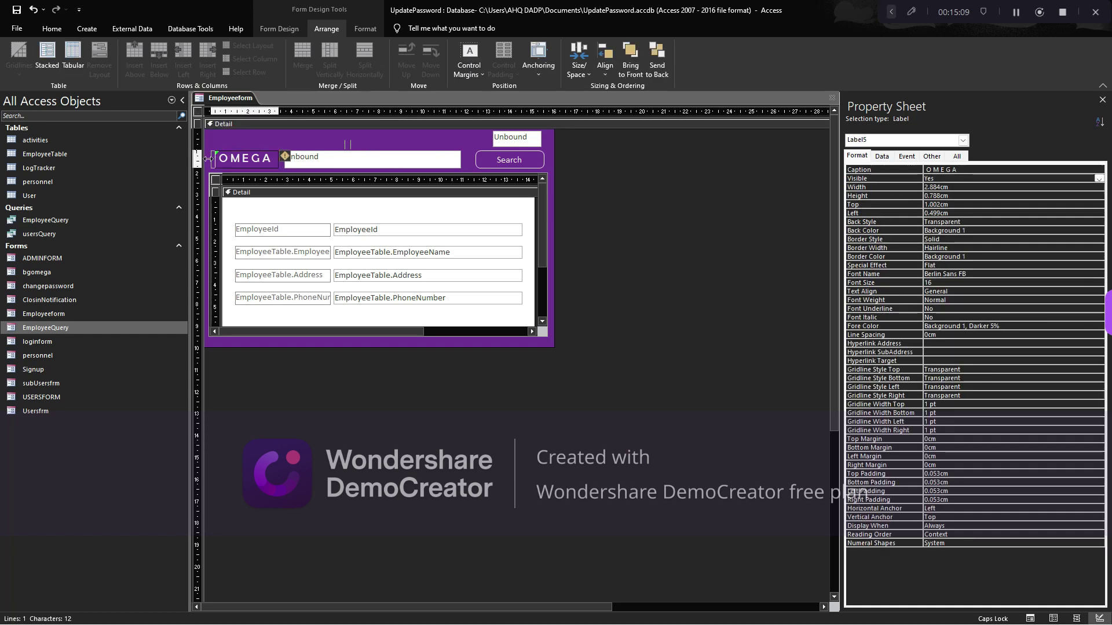
{"action": "left_click_drag", "start_coordinate": [207, 159], "coordinate": [201, 159]}
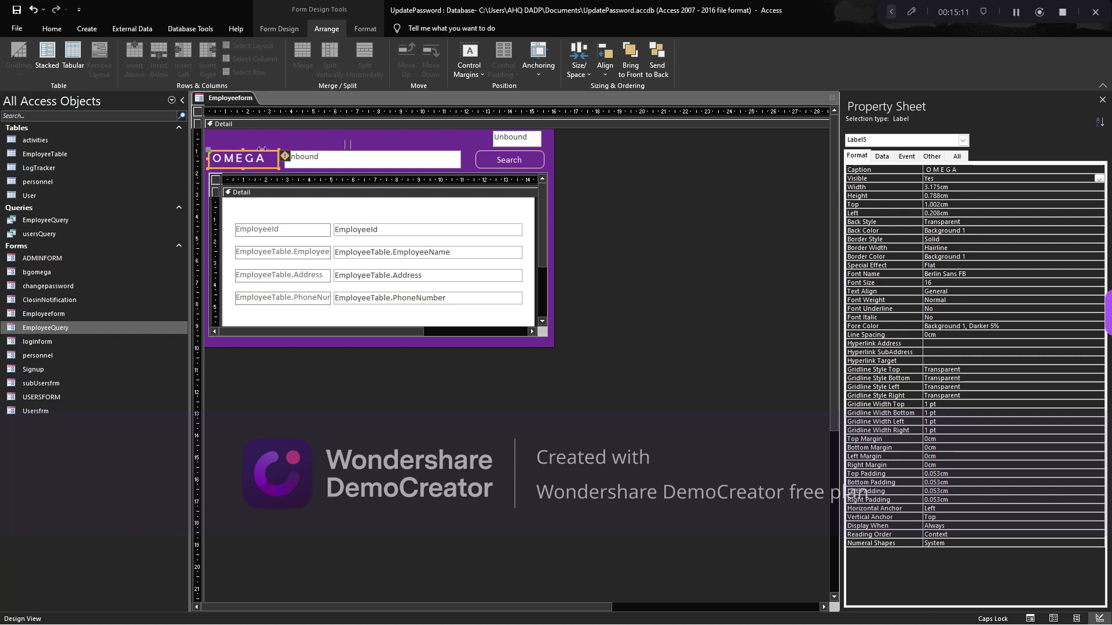
{"action": "left_click", "coordinate": [51, 29]}
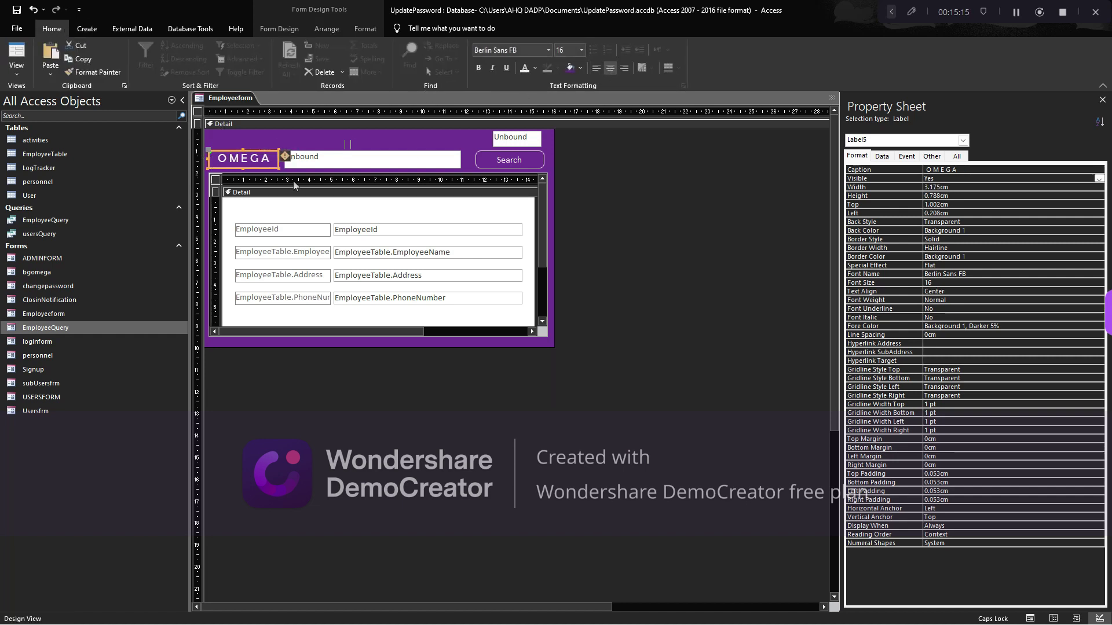
{"action": "left_click", "coordinate": [281, 149]}
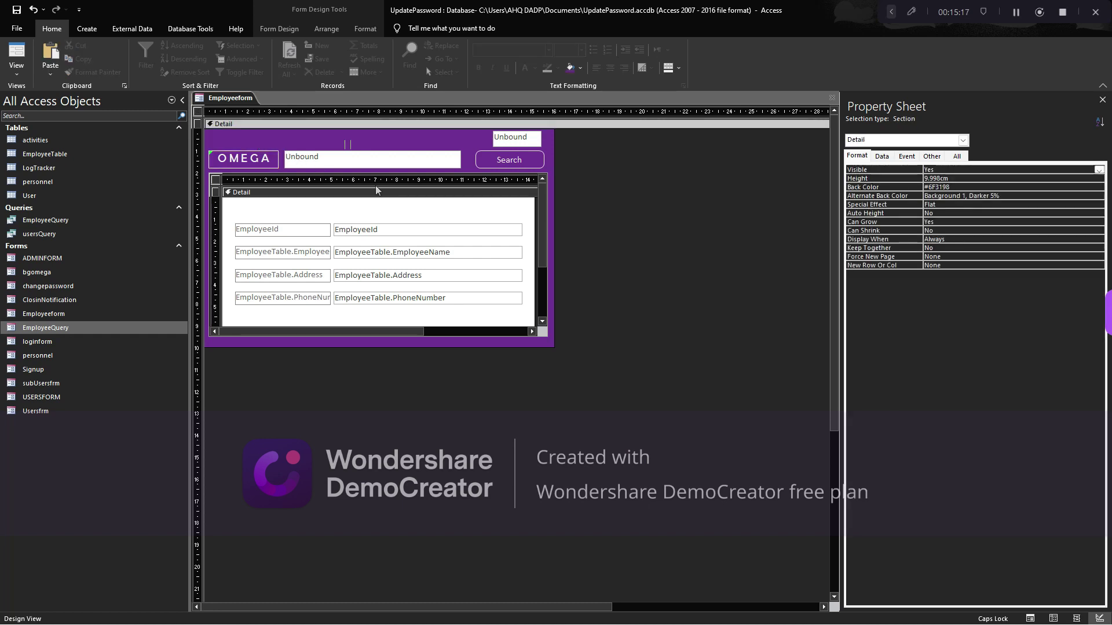
Set the form's Record Selectors and Navigation Buttons to No
{"action": "key", "text": "ctrl+r"}
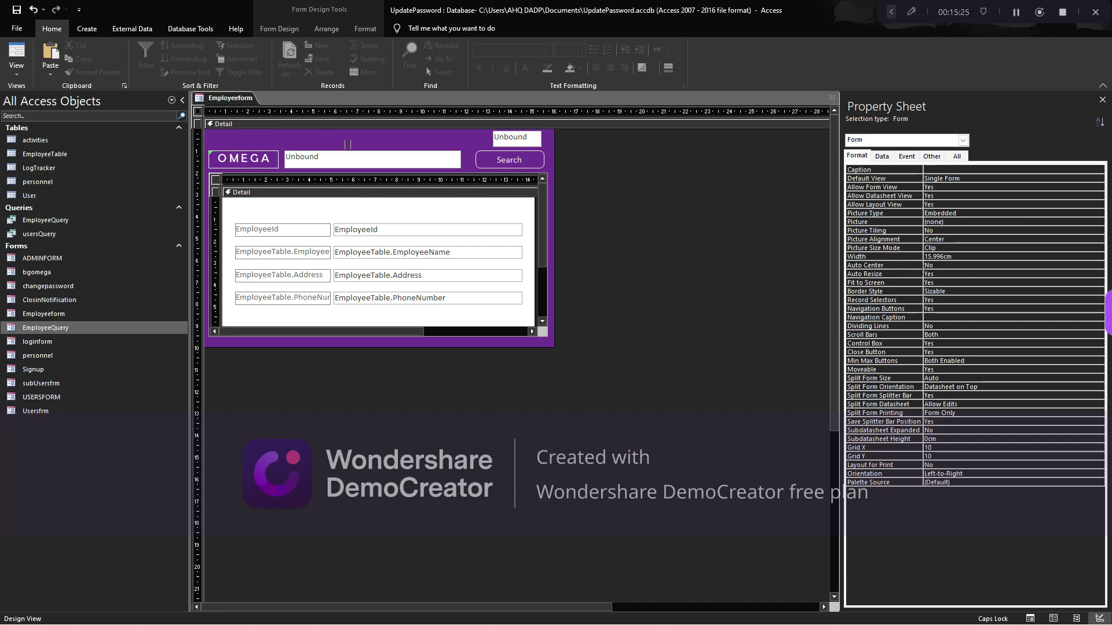
{"action": "left_click", "coordinate": [954, 317]}
{"action": "key", "text": "Up"}
{"action": "key", "text": "Up"}
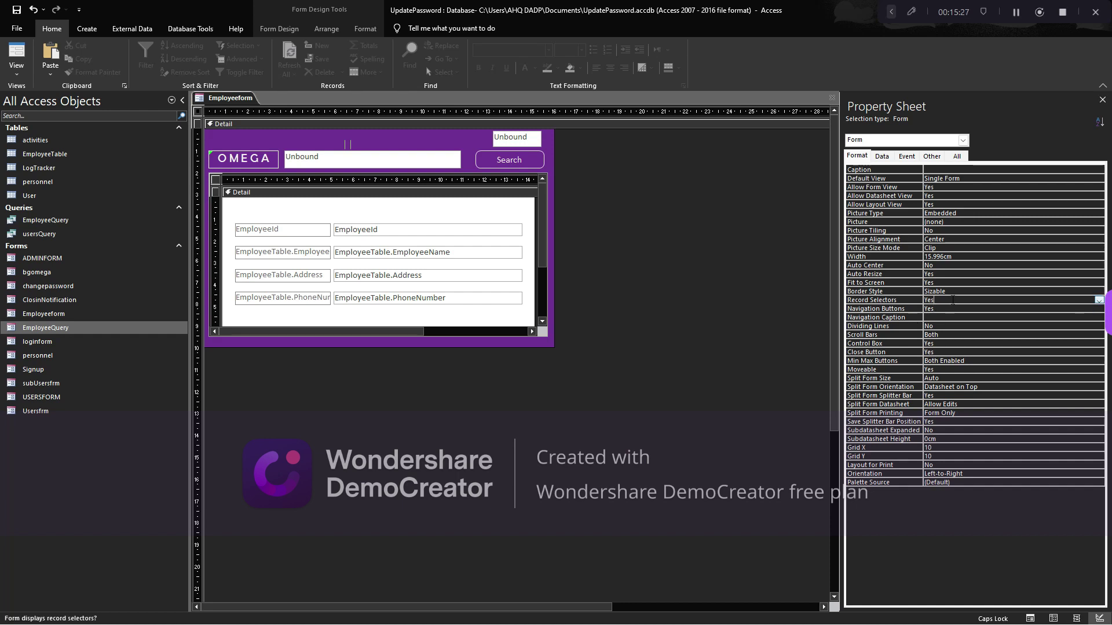
{"action": "key", "text": "alt+Down"}
{"action": "key", "text": "Down"}
{"action": "key", "text": "Return"}
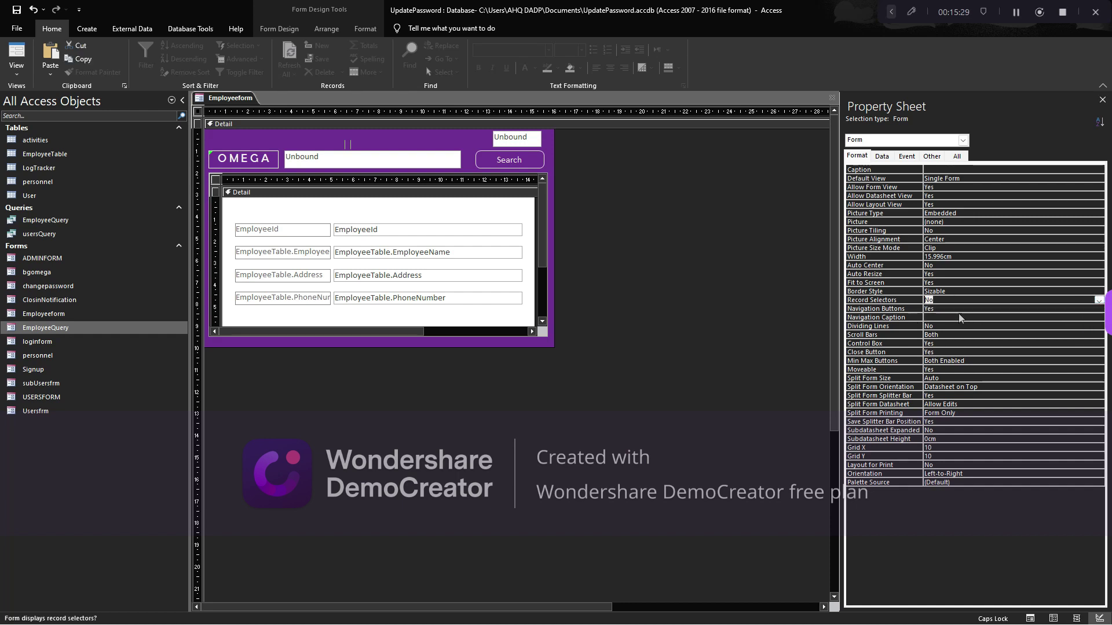
{"action": "key", "text": "Down"}
{"action": "key", "text": "Down"}
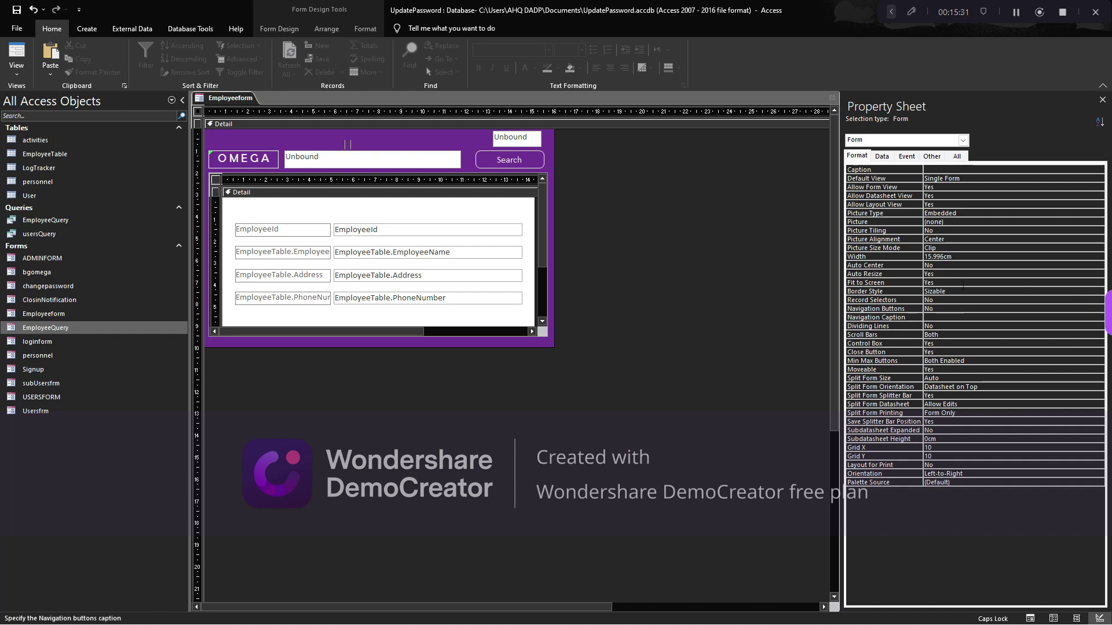
Turn off the subform's record selectors and navigation buttons, then switch to Form view
{"action": "left_click", "coordinate": [215, 181]}
{"action": "left_click", "coordinate": [895, 308]}
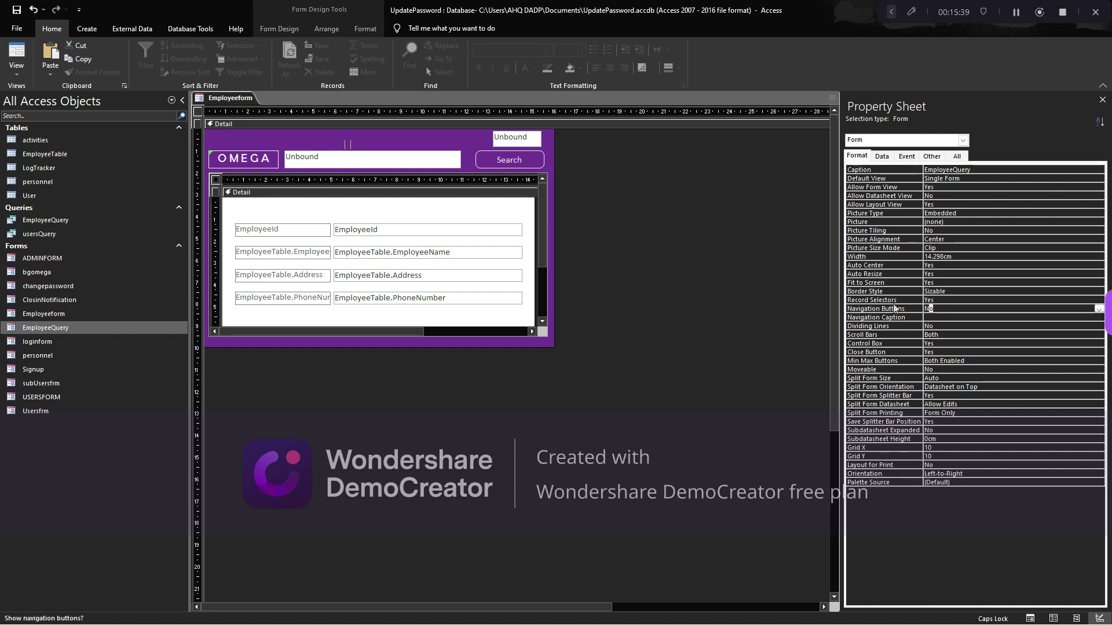
{"action": "double_click", "coordinate": [895, 300]}
{"action": "key", "text": "Down"}
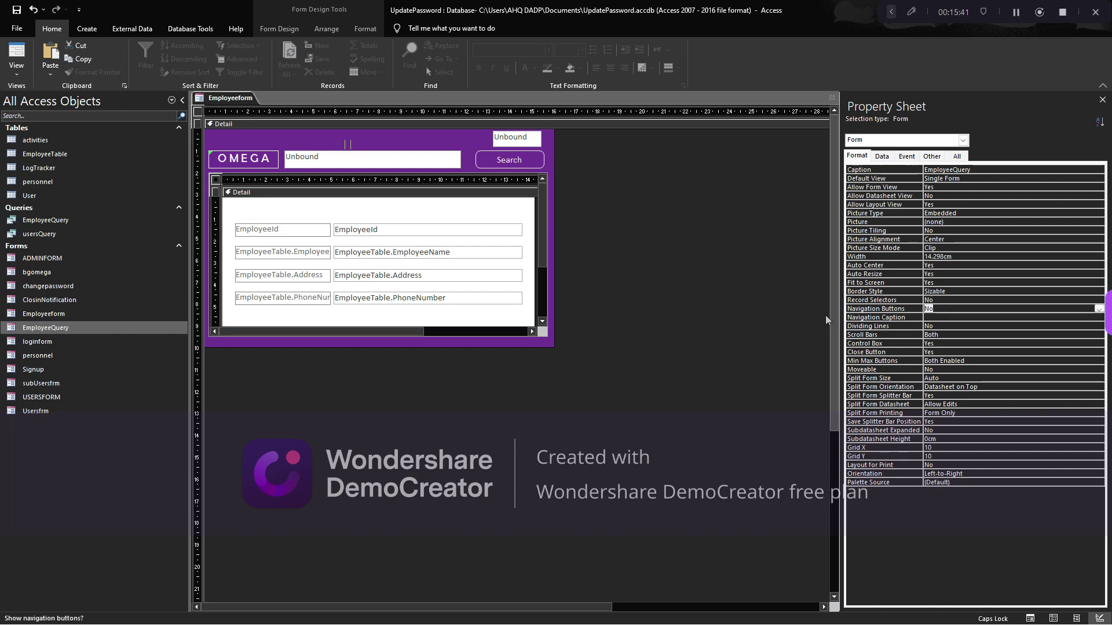
{"action": "left_click", "coordinate": [230, 125]}
{"action": "key", "text": "F5"}
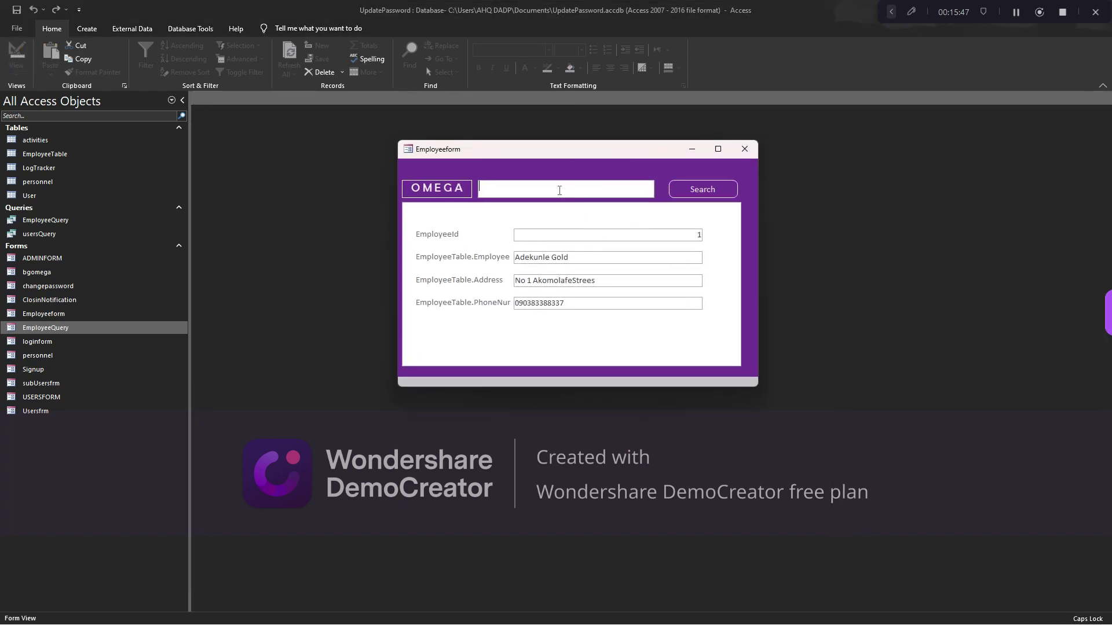
Test the search box with 'DFADF', clear it, then move and resize the form window
{"action": "type", "text": "DFADF"}
{"action": "key", "text": "BackSpace"}
{"action": "key", "text": "BackSpace"}
{"action": "key", "text": "BackSpace"}
{"action": "key", "text": "BackSpace"}
{"action": "key", "text": "BackSpace"}
{"action": "left_click_drag", "start_coordinate": [560, 154], "coordinate": [646, 200]}
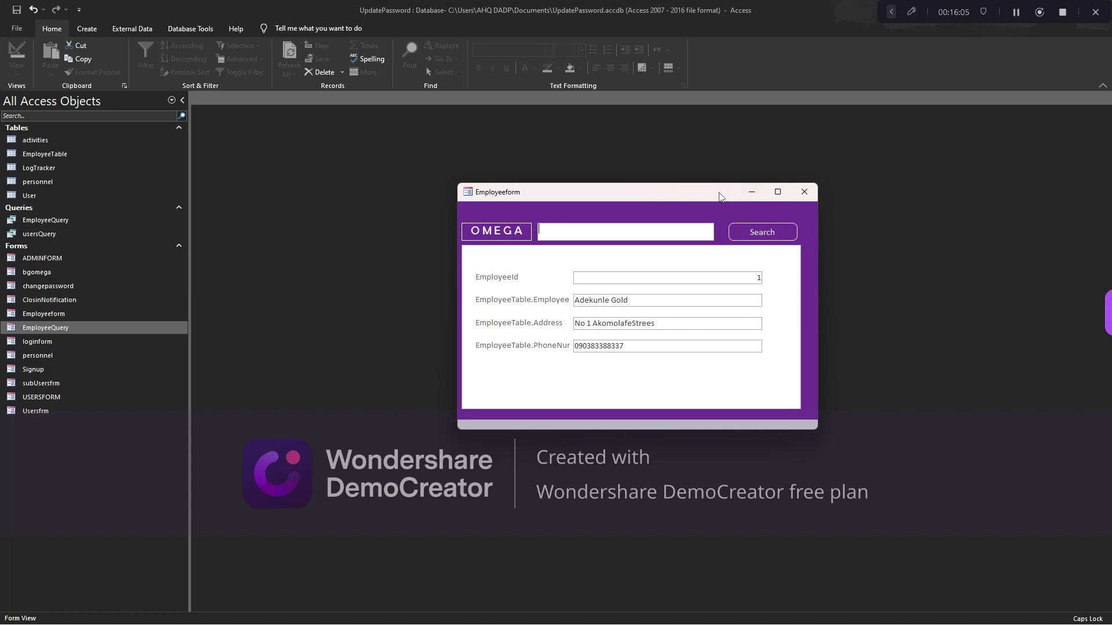
{"action": "left_click_drag", "start_coordinate": [686, 199], "coordinate": [596, 197]}
{"action": "left_click_drag", "start_coordinate": [417, 219], "coordinate": [322, 219]}
{"action": "left_click_drag", "start_coordinate": [320, 264], "coordinate": [395, 263]}
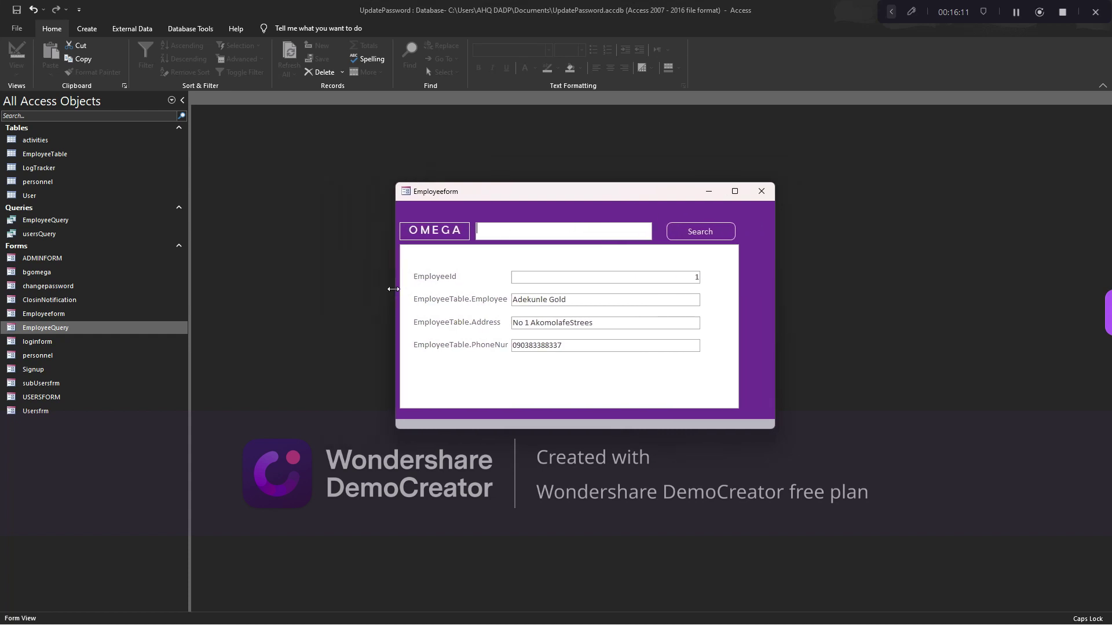
{"action": "left_click", "coordinate": [949, 26]}
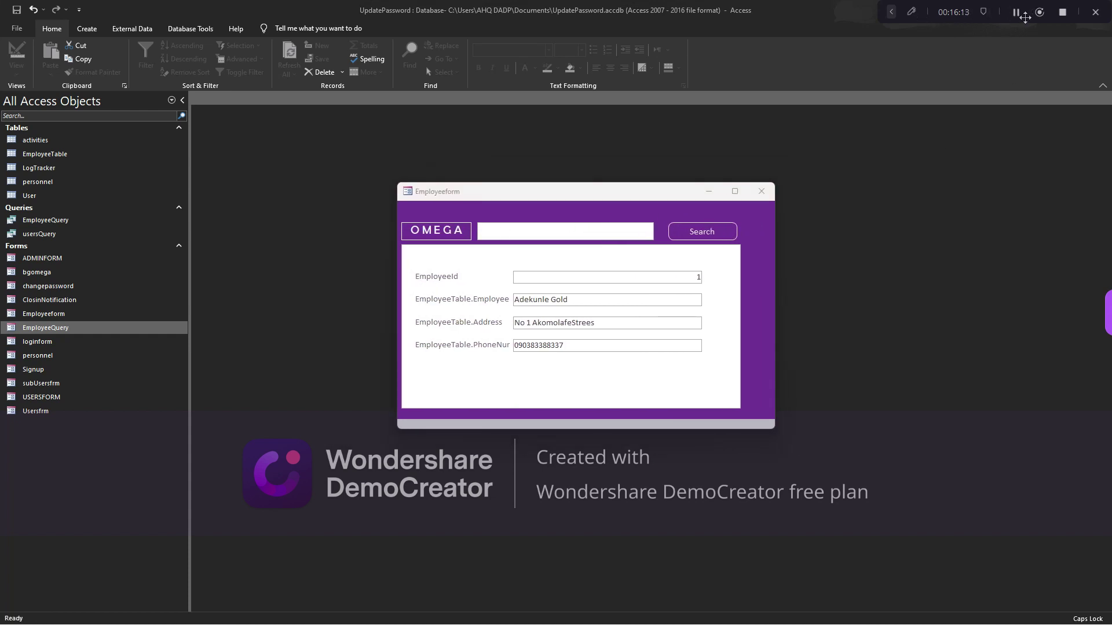